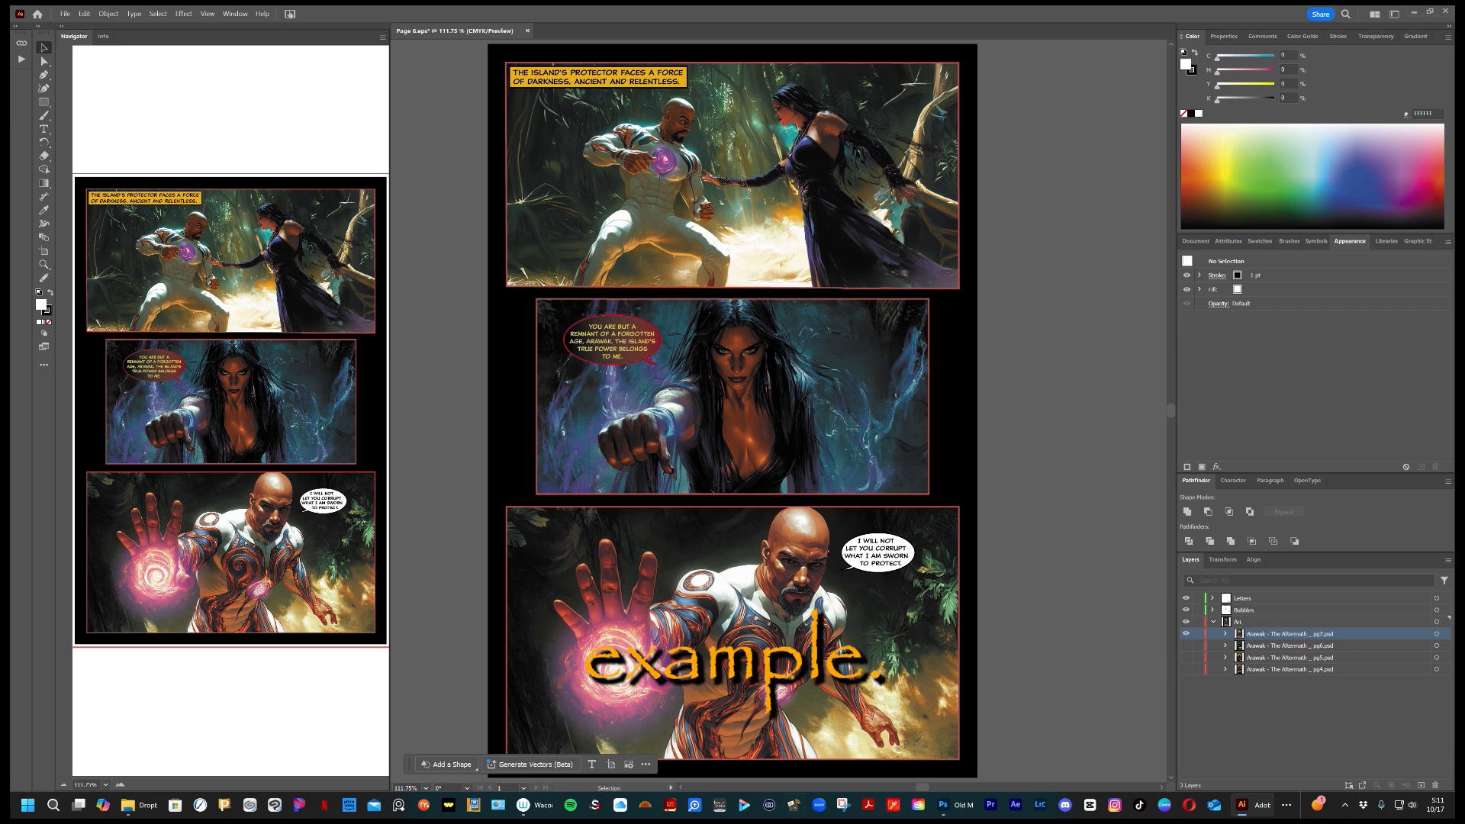
Load Old Man Arawak - Preview Covers.psd for placement as a linked file.
{"action": "left_click", "coordinate": [65, 15]}
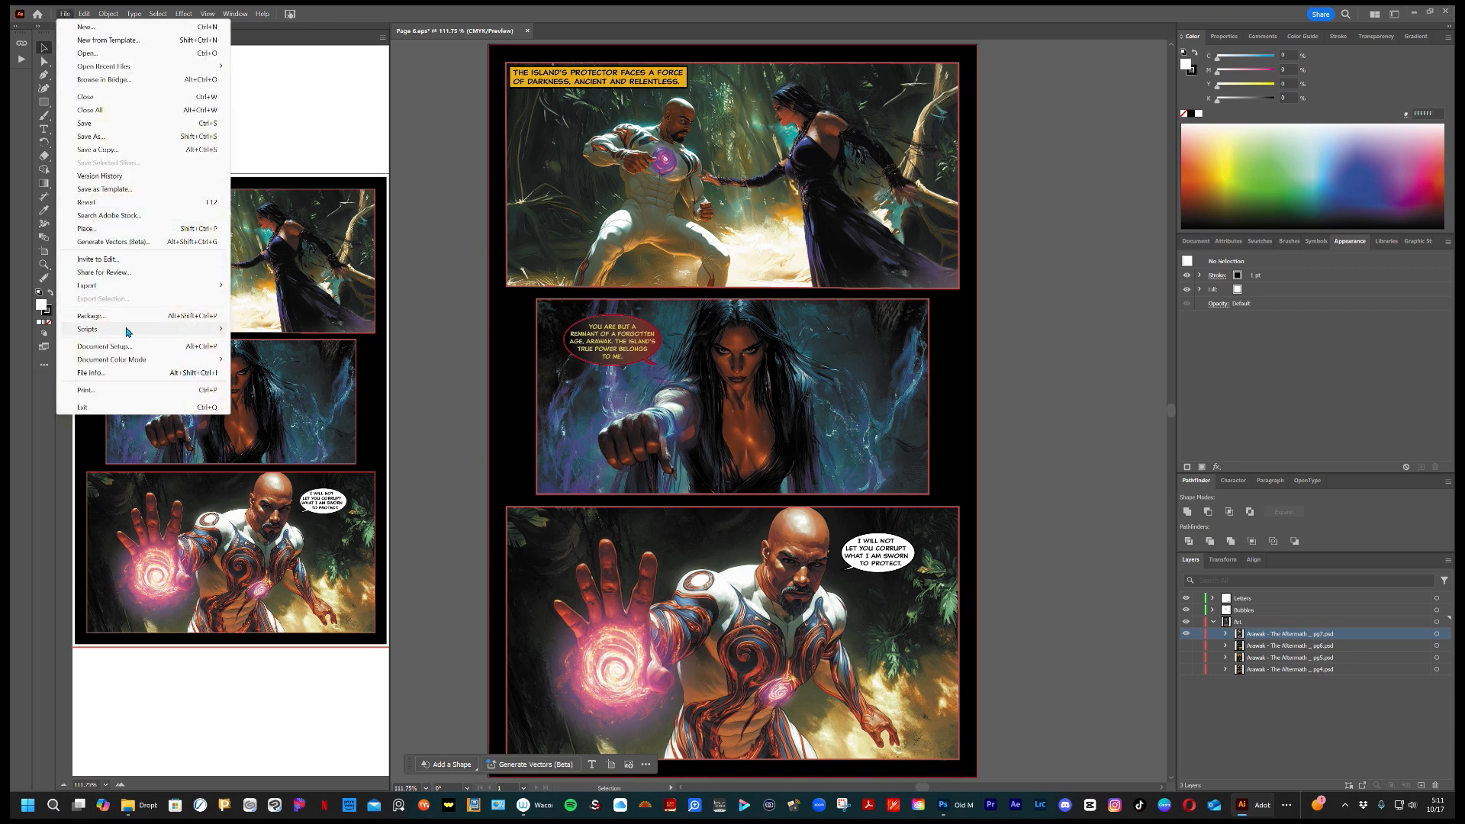
{"action": "left_click", "coordinate": [113, 236]}
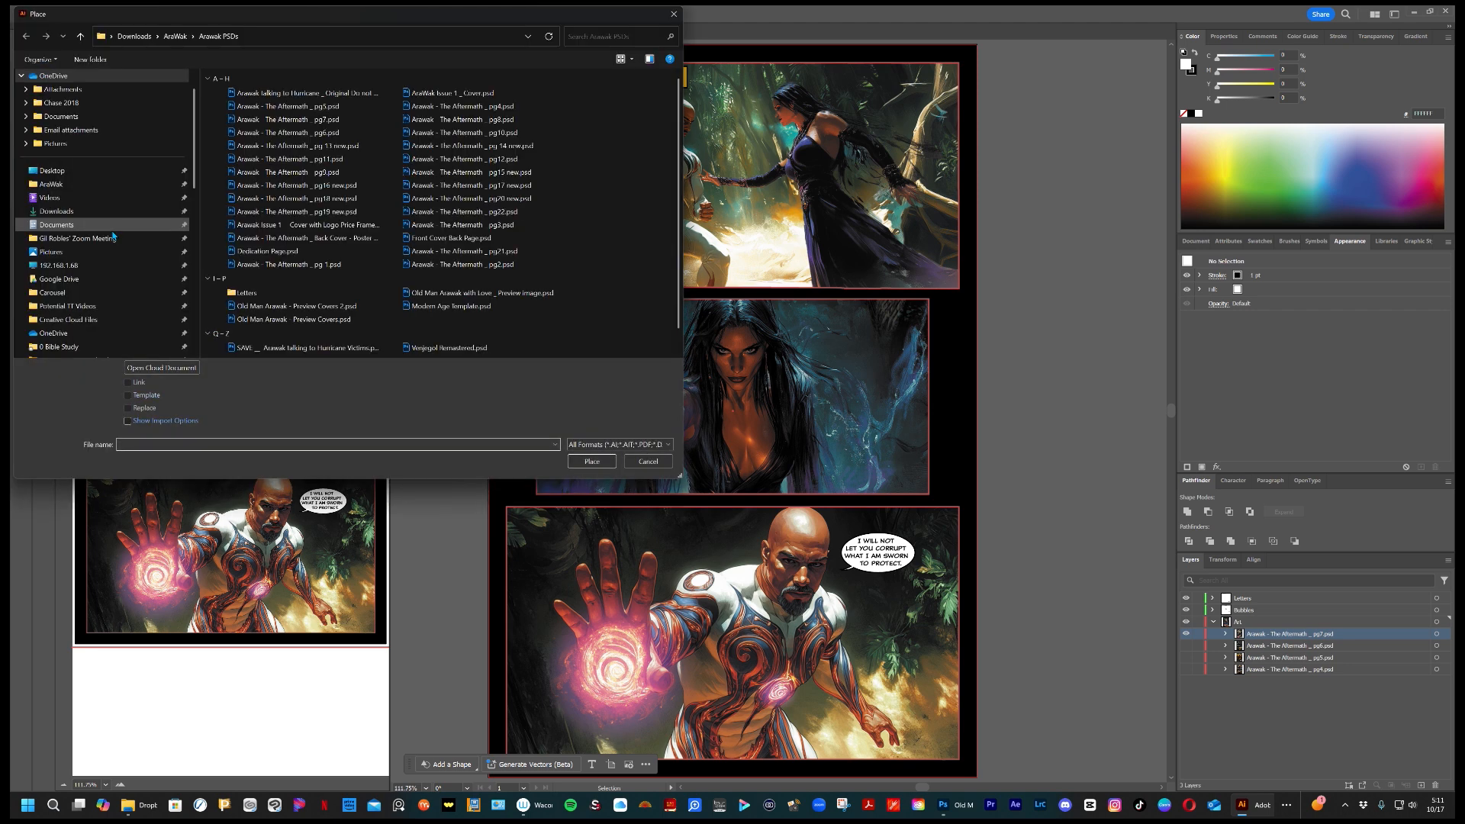
{"action": "left_click", "coordinate": [308, 324]}
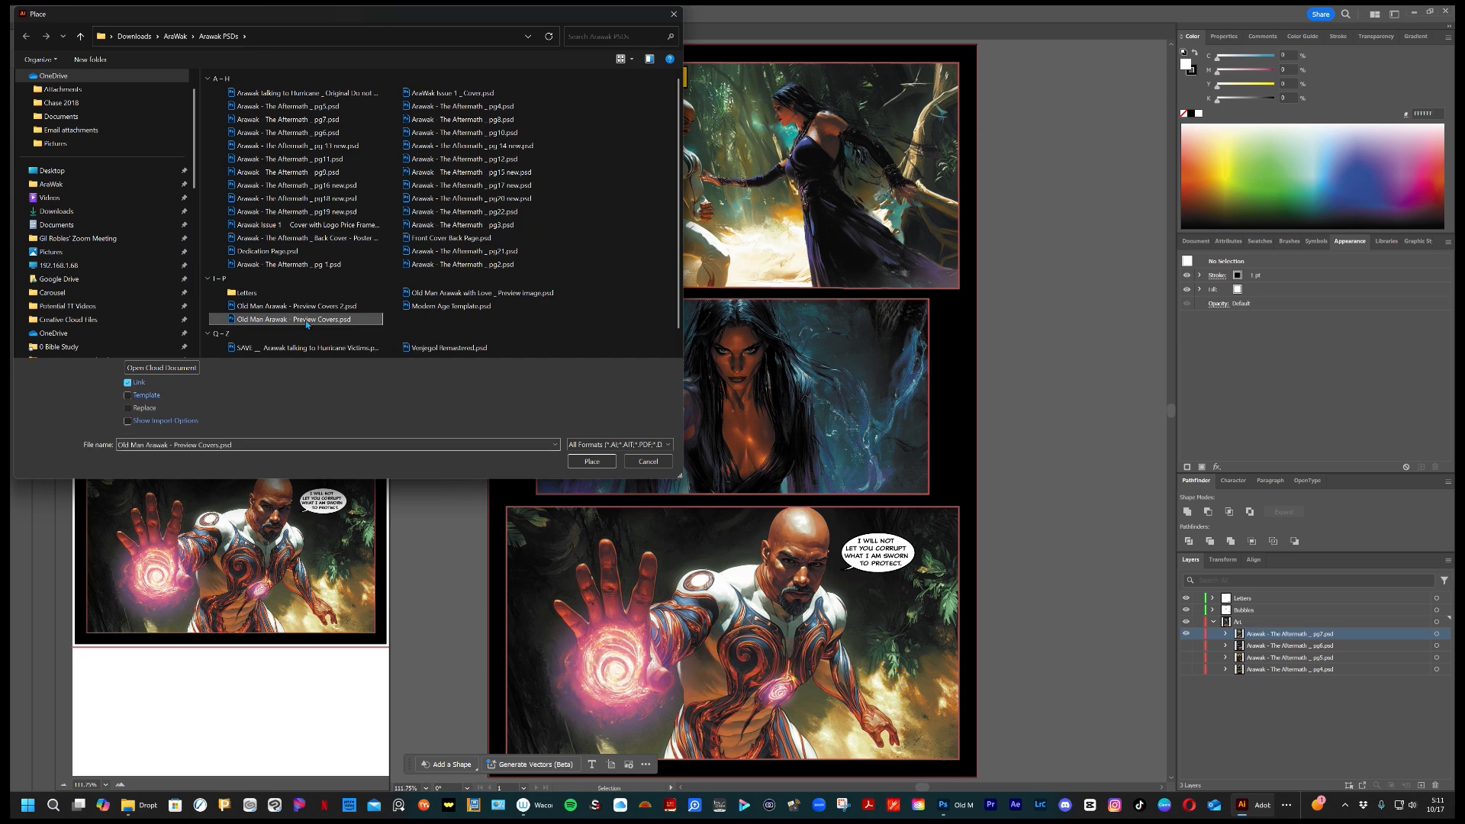
{"action": "left_click", "coordinate": [603, 462]}
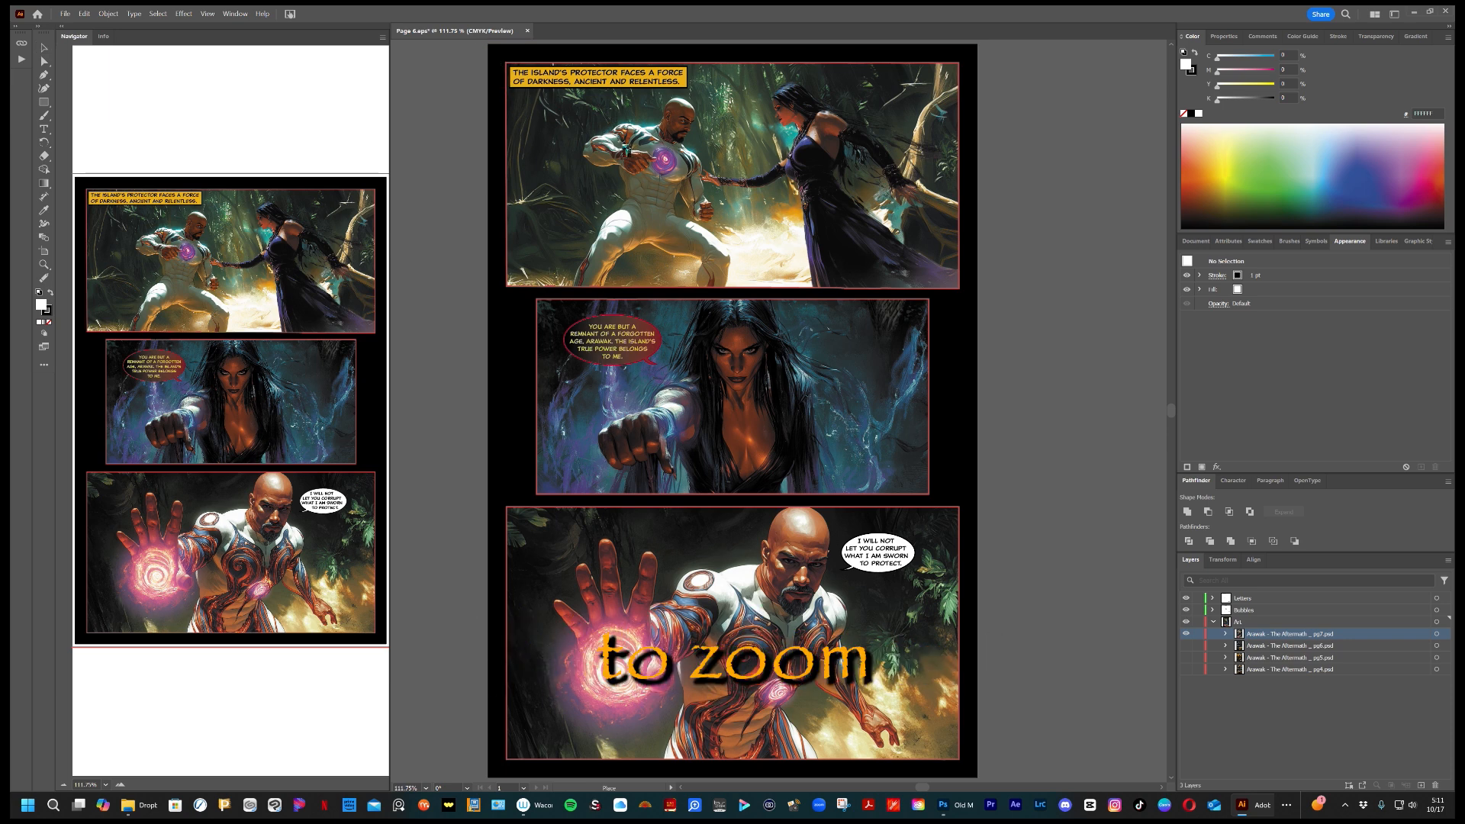
Place the loaded cover artwork with its upper-left corner exactly on the page's outer upper-left corner.
{"action": "scroll", "coordinate": [595, 142], "scroll_direction": "up", "scroll_amount": 6}
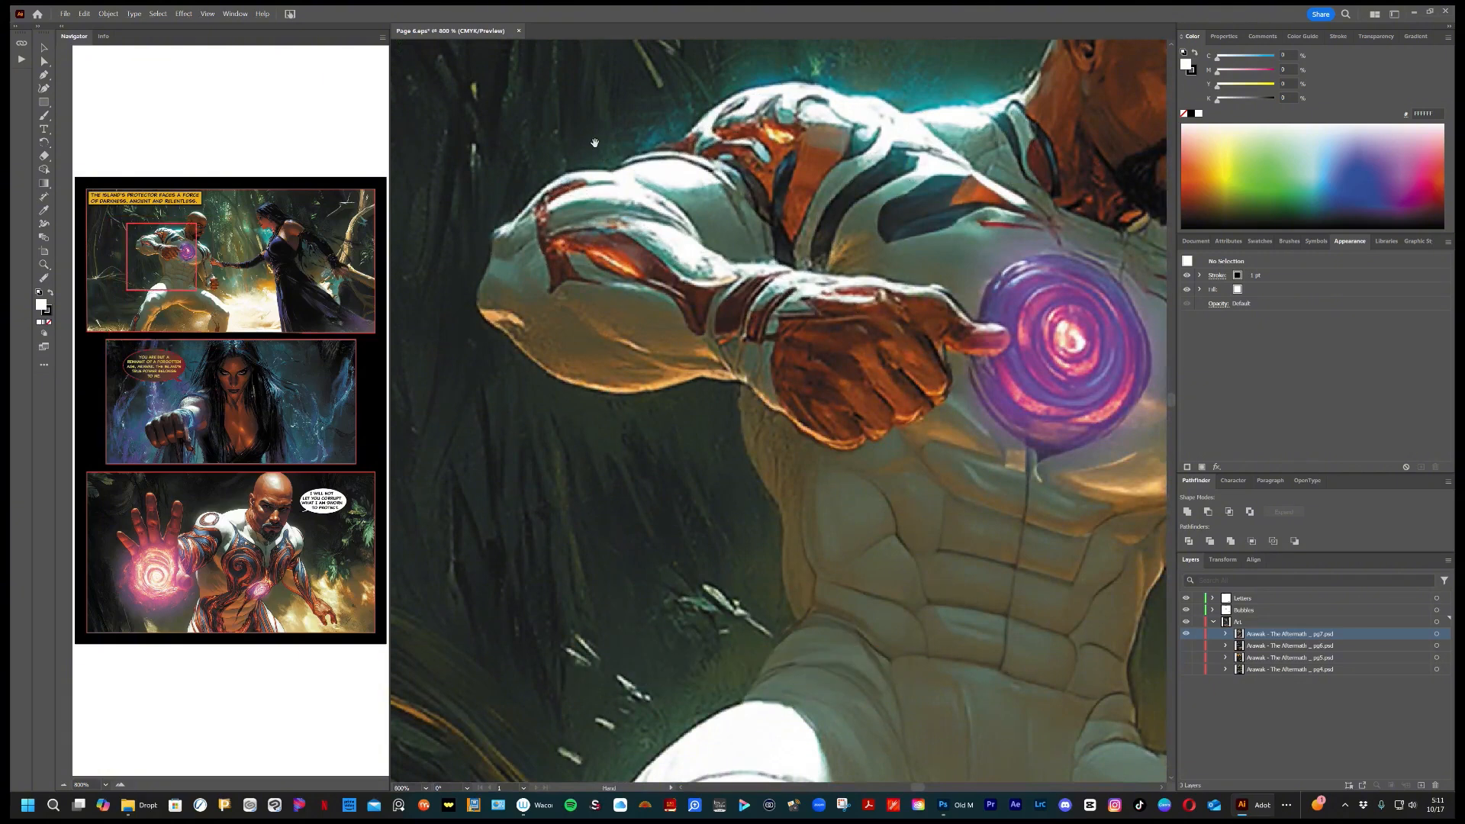
{"action": "left_click_drag", "start_coordinate": [595, 143], "coordinate": [751, 466]}
{"action": "left_click_drag", "start_coordinate": [743, 326], "coordinate": [814, 494]}
{"action": "left_click_drag", "start_coordinate": [756, 408], "coordinate": [880, 502]}
{"action": "left_click_drag", "start_coordinate": [790, 440], "coordinate": [936, 422]}
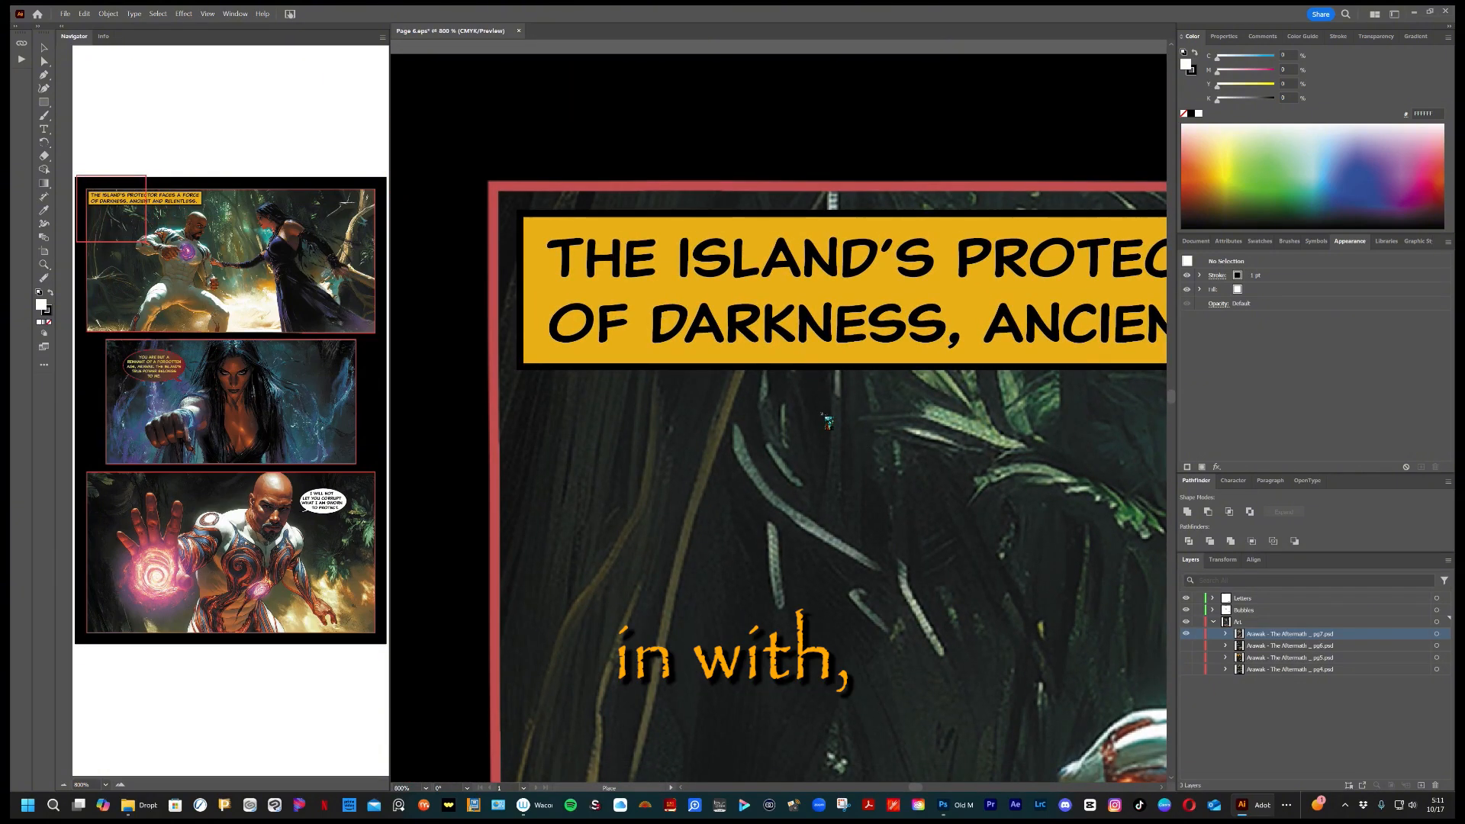
{"action": "scroll", "coordinate": [823, 419], "scroll_direction": "down", "scroll_amount": 3}
{"action": "scroll", "coordinate": [798, 412], "scroll_direction": "up", "scroll_amount": 1}
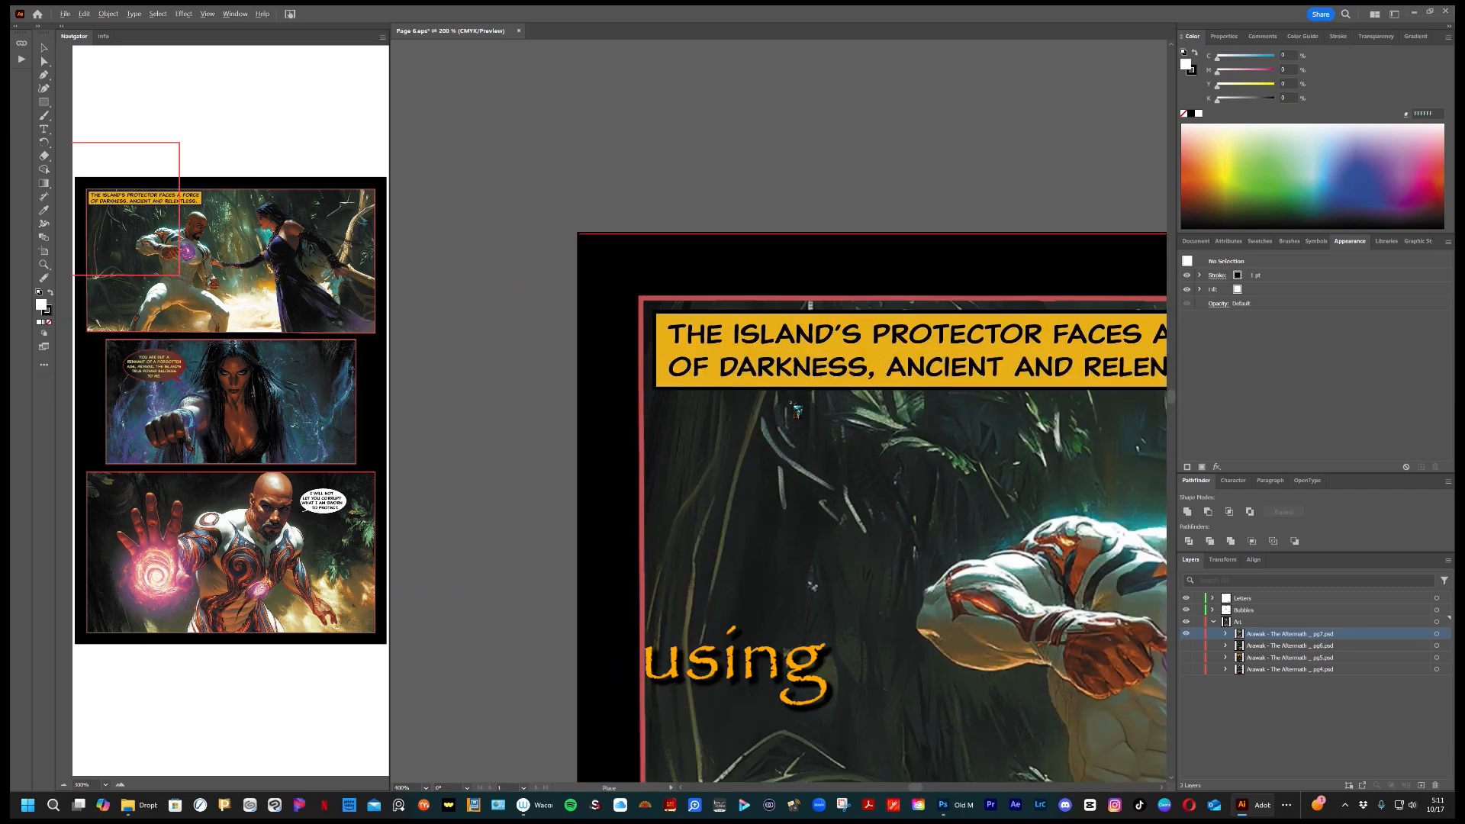
{"action": "scroll", "coordinate": [795, 408], "scroll_direction": "down", "scroll_amount": 2}
{"action": "scroll", "coordinate": [792, 400], "scroll_direction": "up", "scroll_amount": 3}
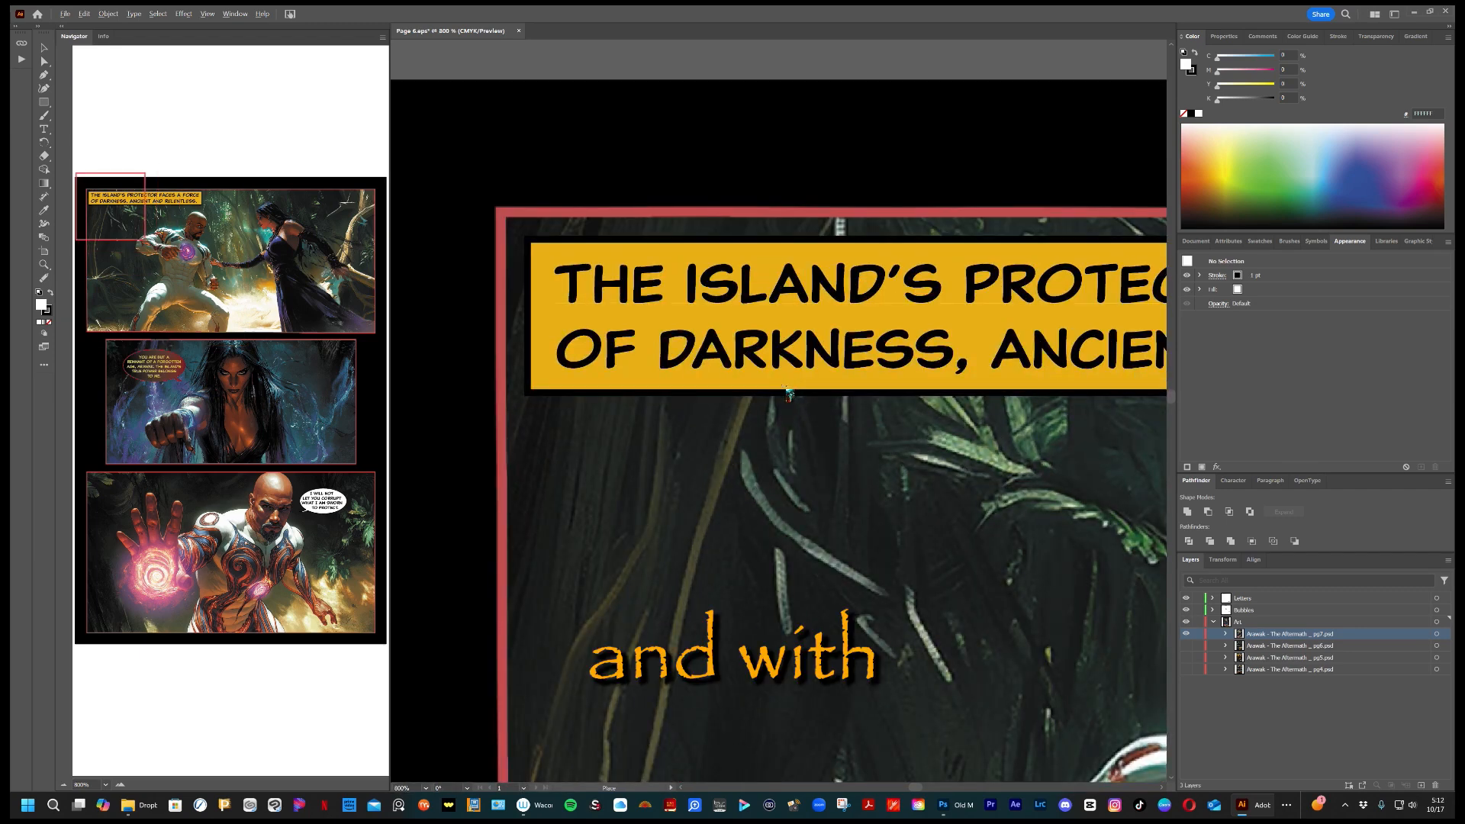
{"action": "scroll", "coordinate": [788, 393], "scroll_direction": "down", "scroll_amount": 2}
{"action": "scroll", "coordinate": [788, 393], "scroll_direction": "up", "scroll_amount": 2}
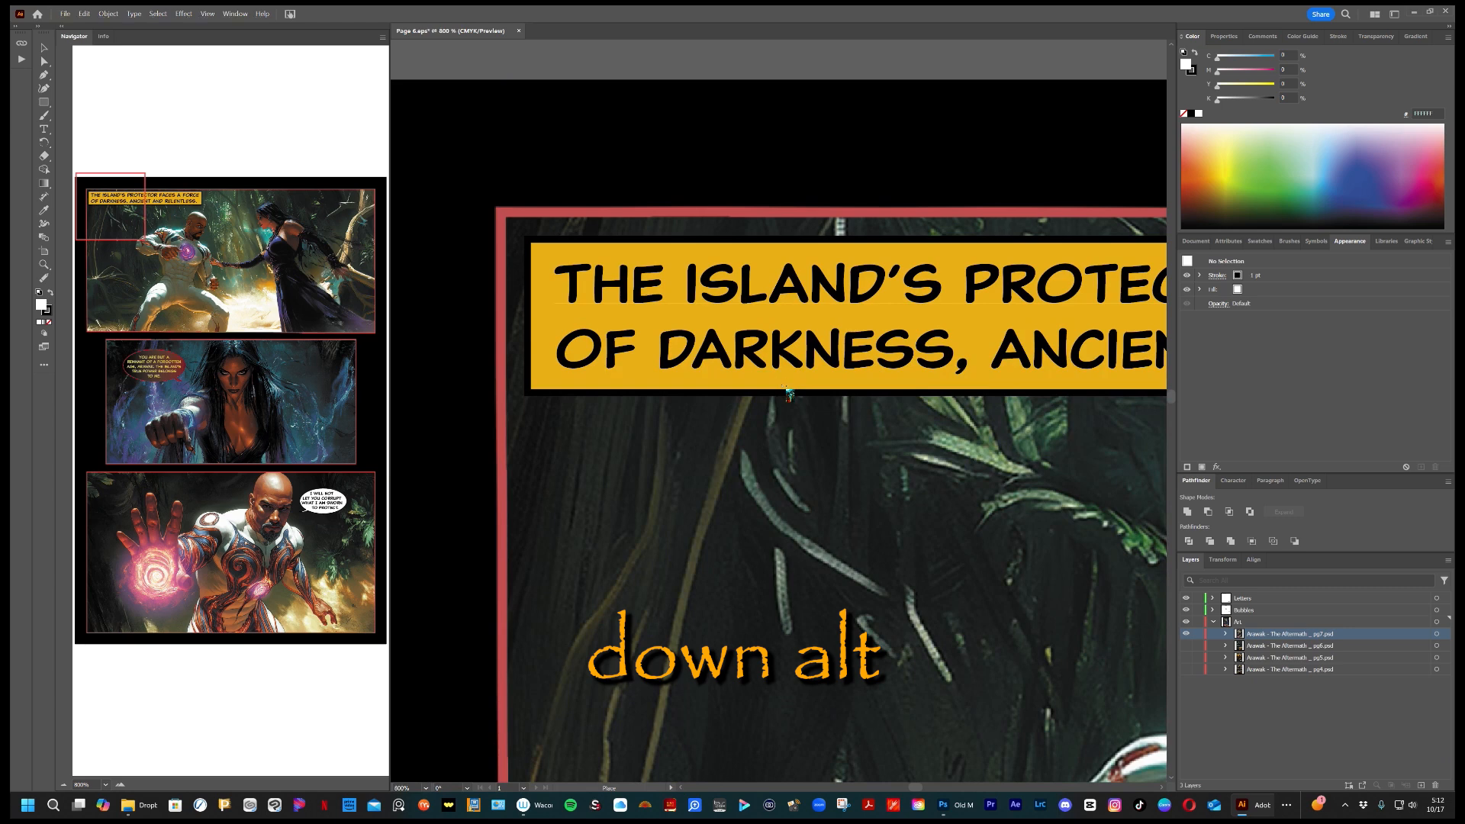
{"action": "mouse_move", "coordinate": [717, 362]}
{"action": "left_mouse_down"}
{"action": "mouse_move", "coordinate": [790, 370]}
{"action": "mouse_move", "coordinate": [828, 415]}
{"action": "mouse_move", "coordinate": [784, 409]}
{"action": "left_mouse_up"}
{"action": "left_click_drag", "start_coordinate": [592, 278], "coordinate": [738, 395]}
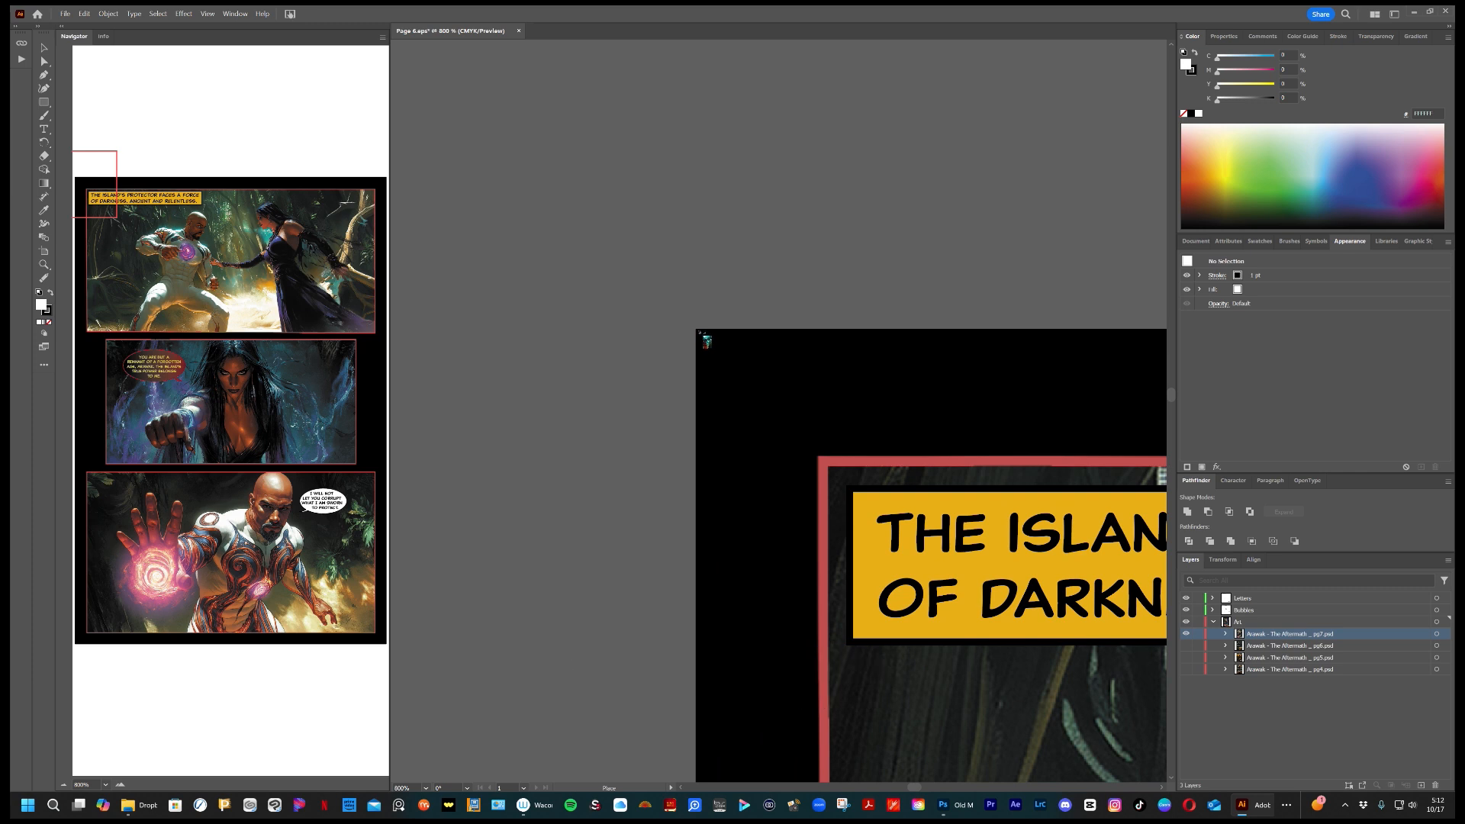
{"action": "scroll", "coordinate": [707, 341], "scroll_direction": "up", "scroll_amount": 6}
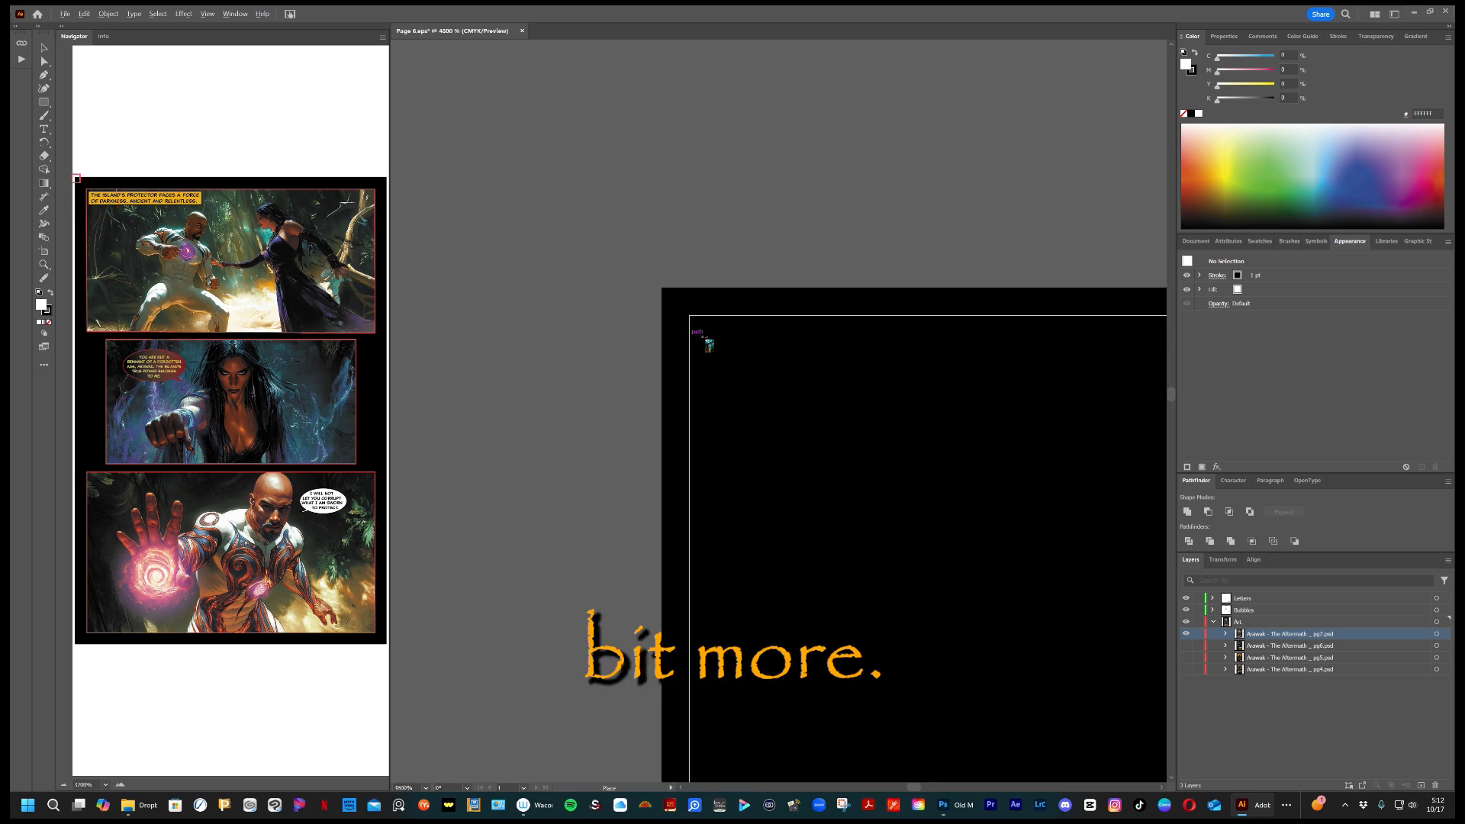
{"action": "scroll", "coordinate": [670, 302], "scroll_direction": "up", "scroll_amount": 1}
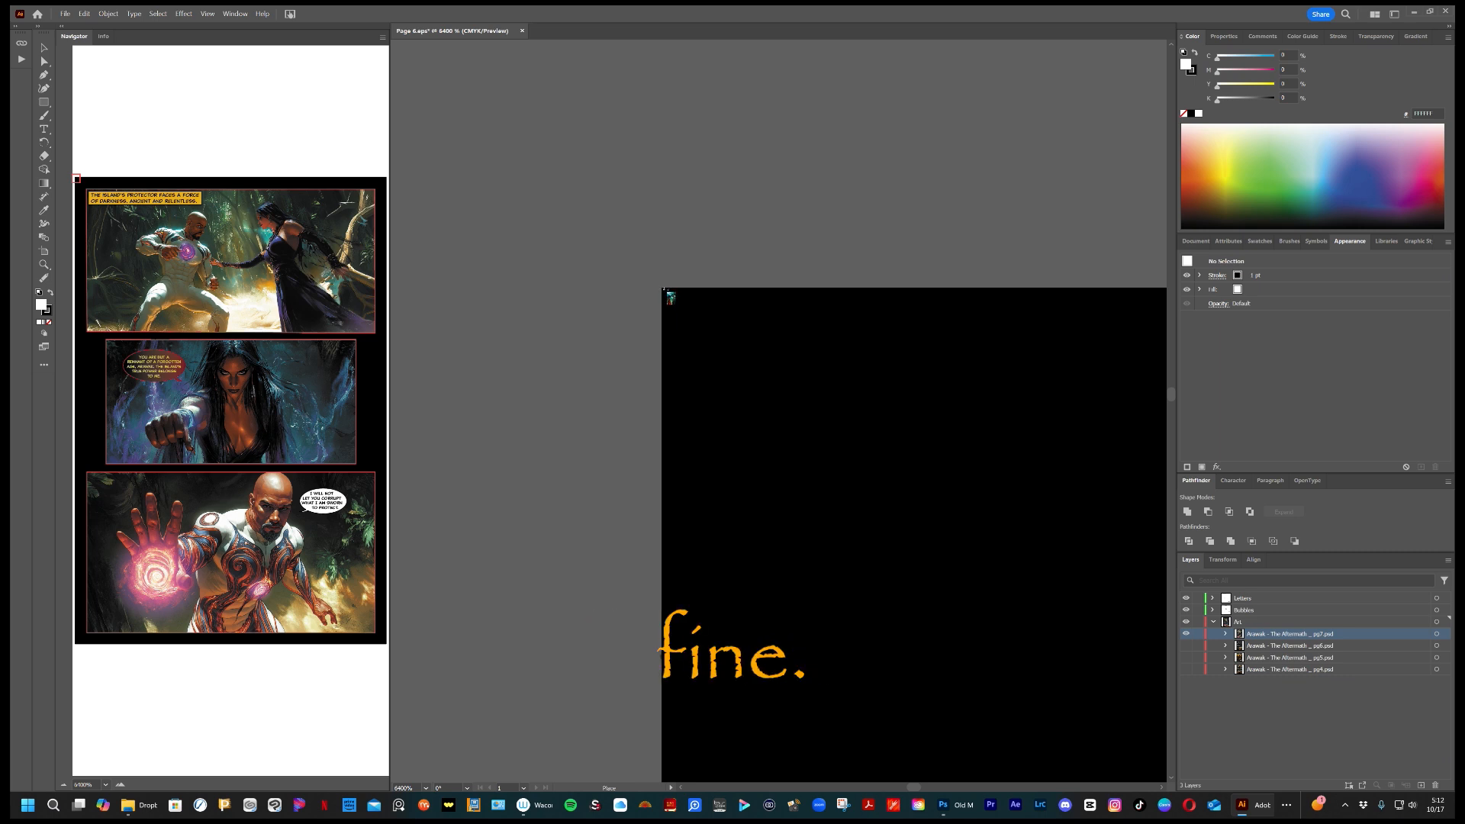
{"action": "left_click", "coordinate": [662, 289]}
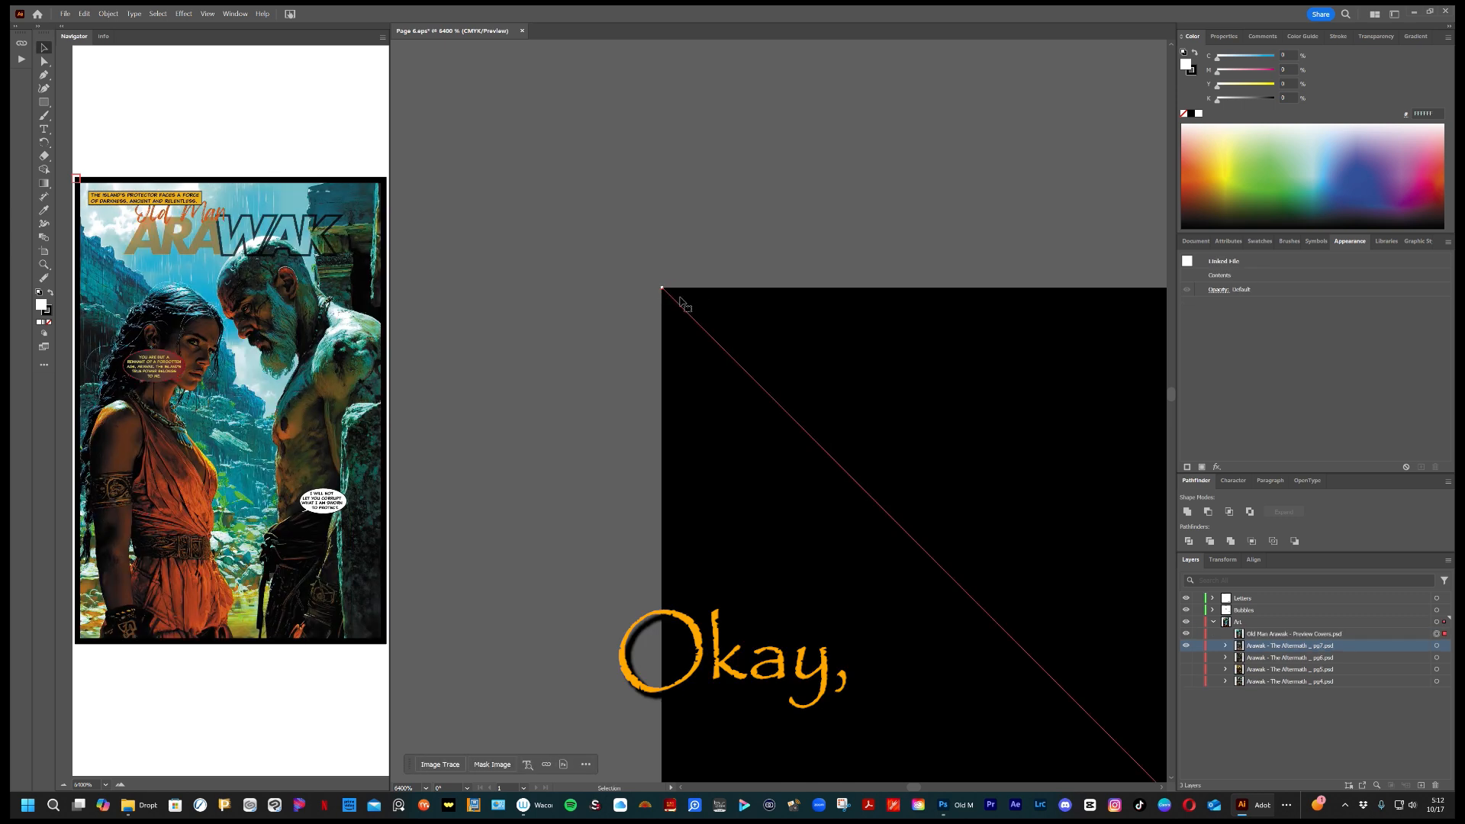
{"action": "scroll", "coordinate": [736, 343], "scroll_direction": "down", "scroll_amount": 10}
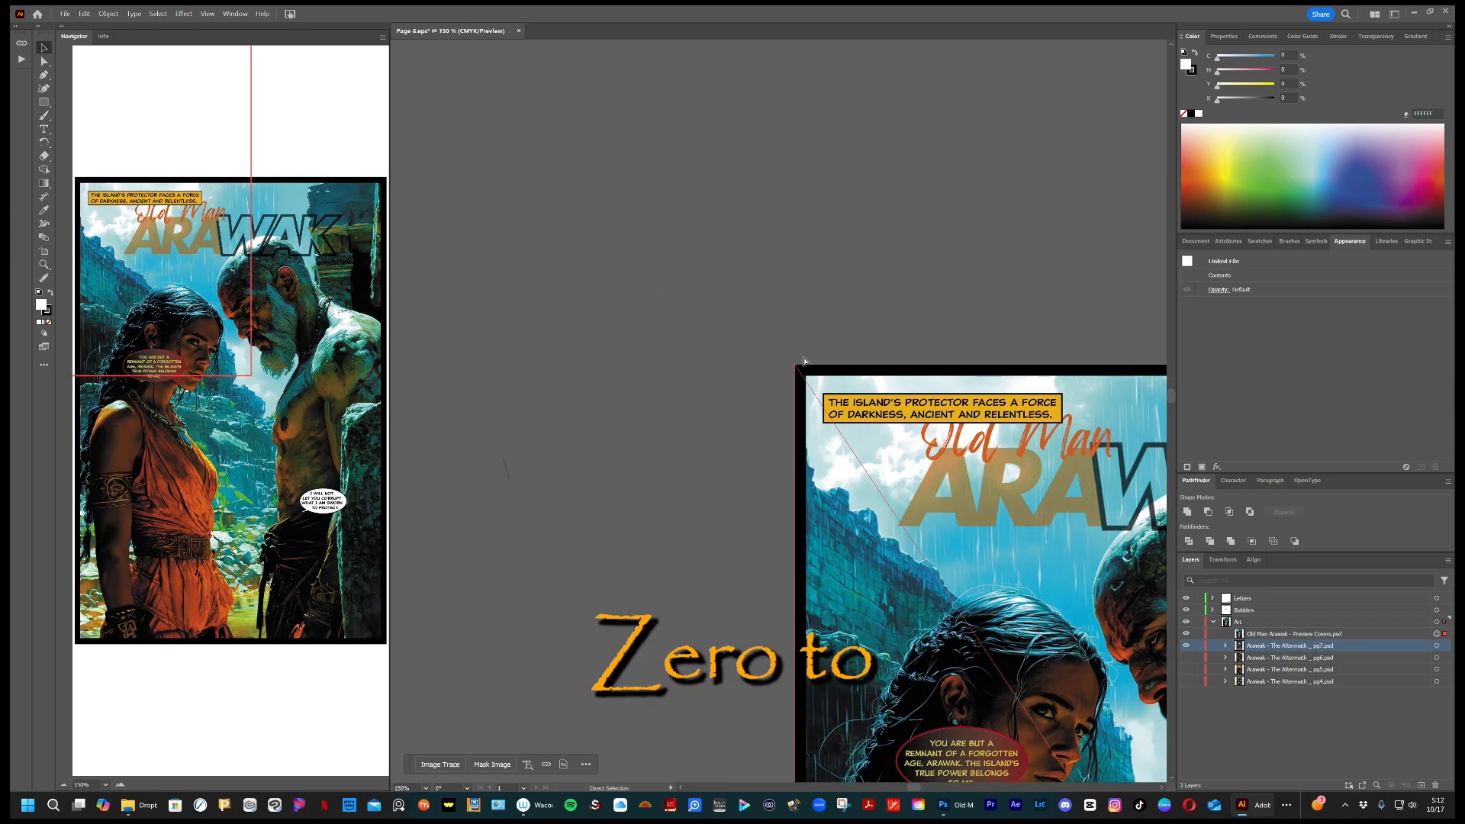
{"action": "key", "text": "ctrl+0"}
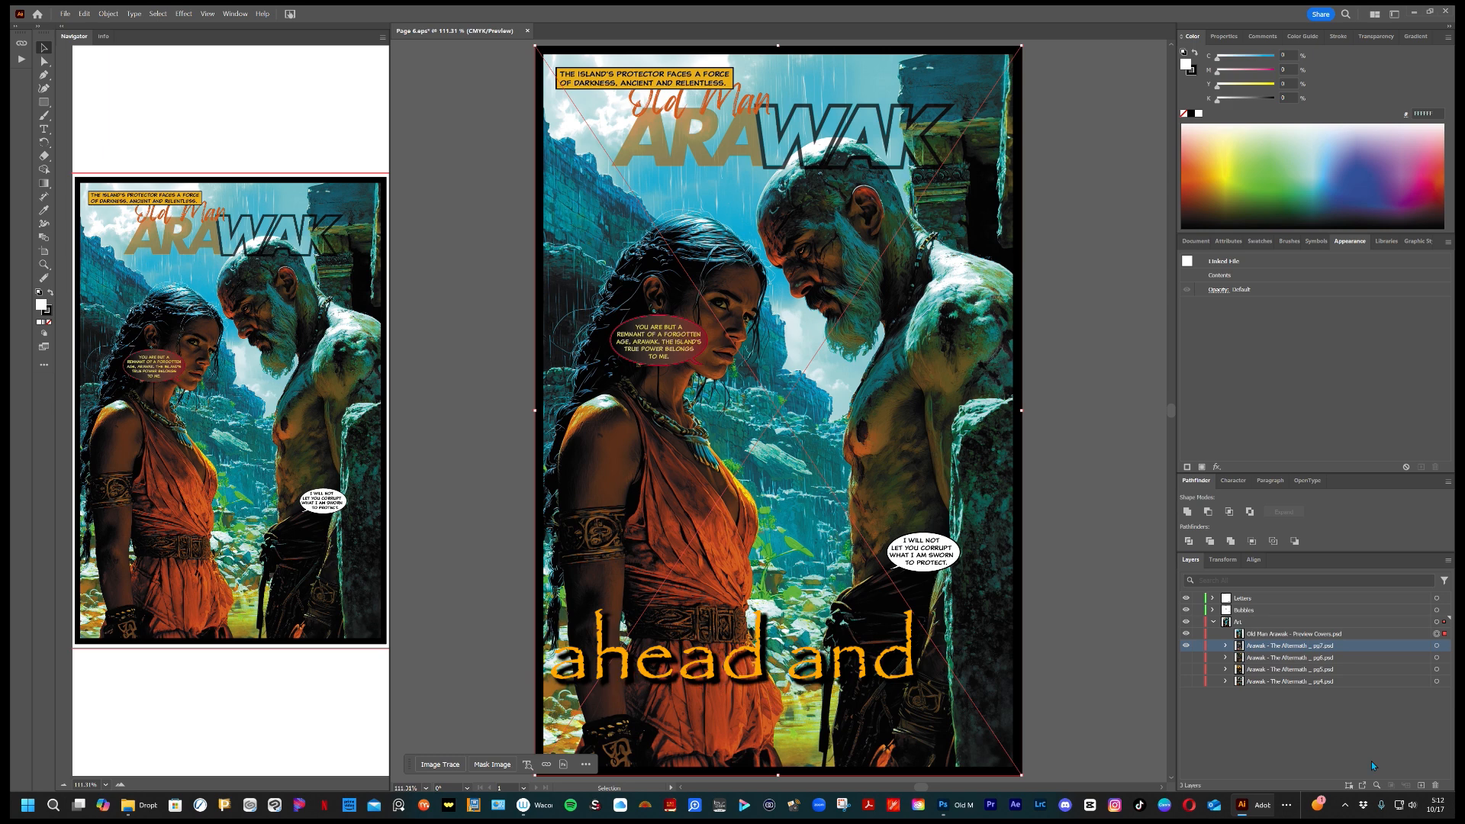
Hide the Letters and Bubbles layers and the Arawak - The Aftermath _ pg7.psd artwork.
{"action": "left_click", "coordinate": [1185, 598]}
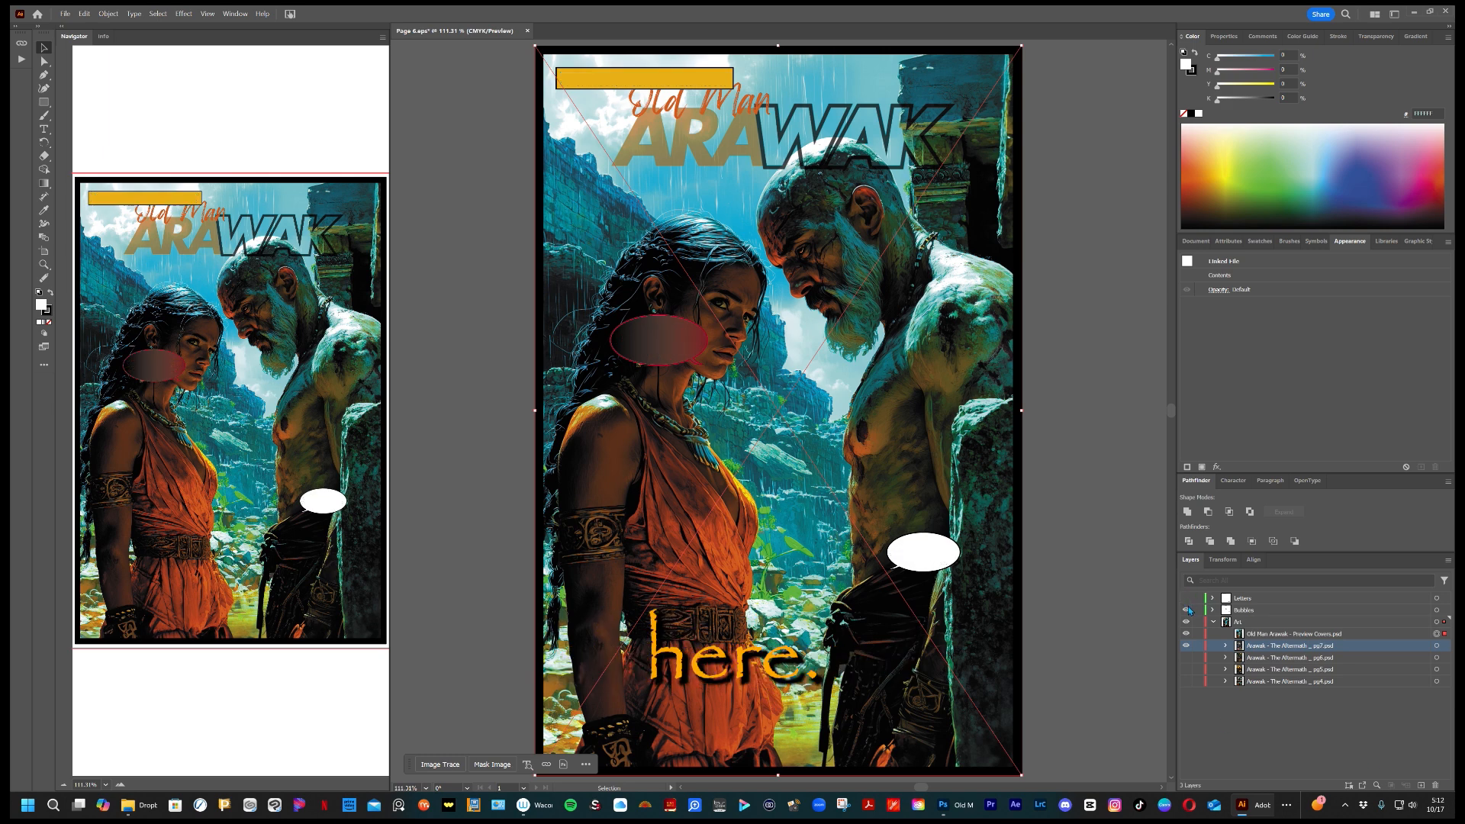
{"action": "left_click", "coordinate": [1186, 609]}
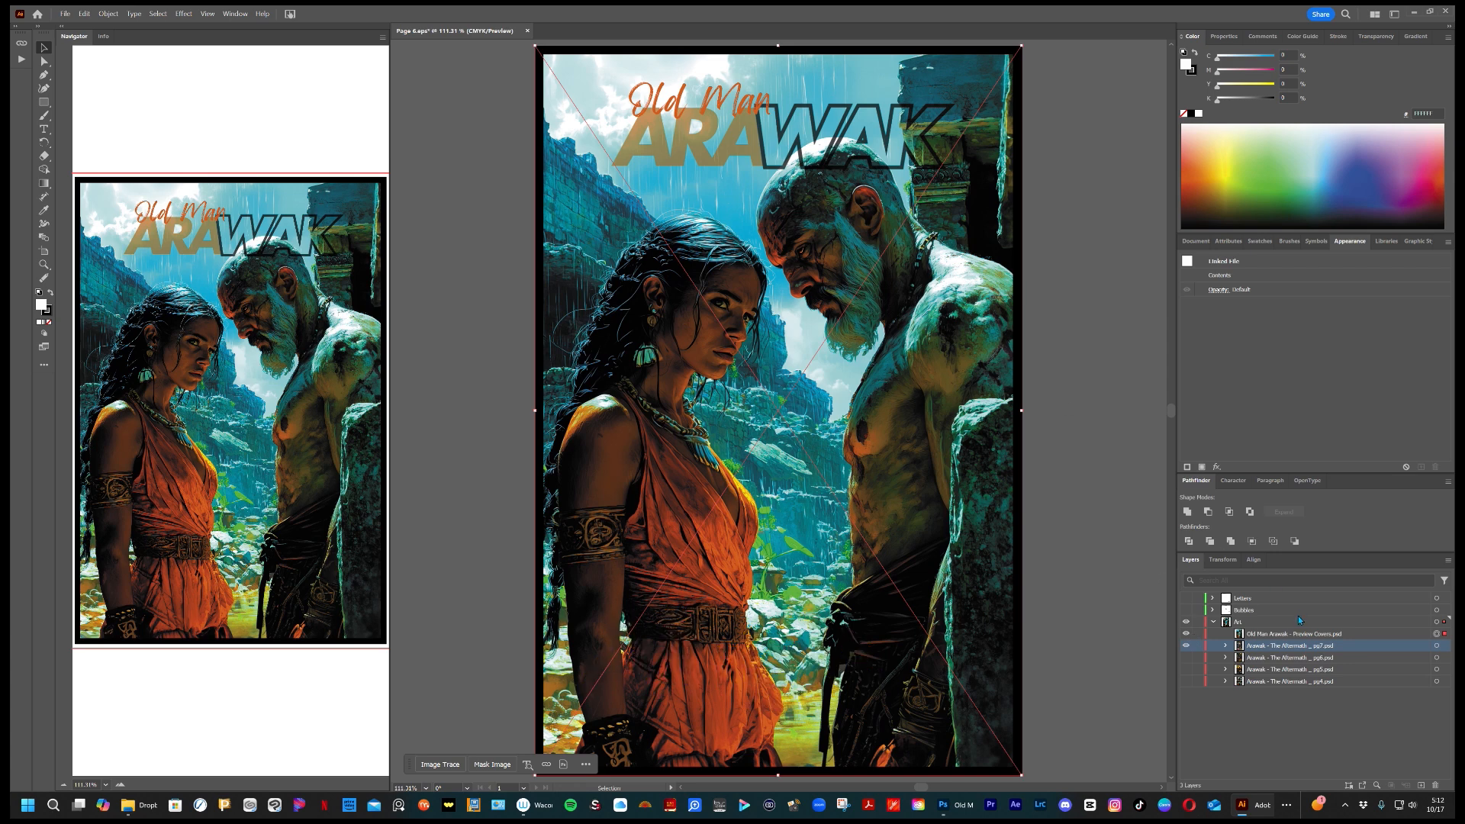
{"action": "left_click", "coordinate": [1186, 646]}
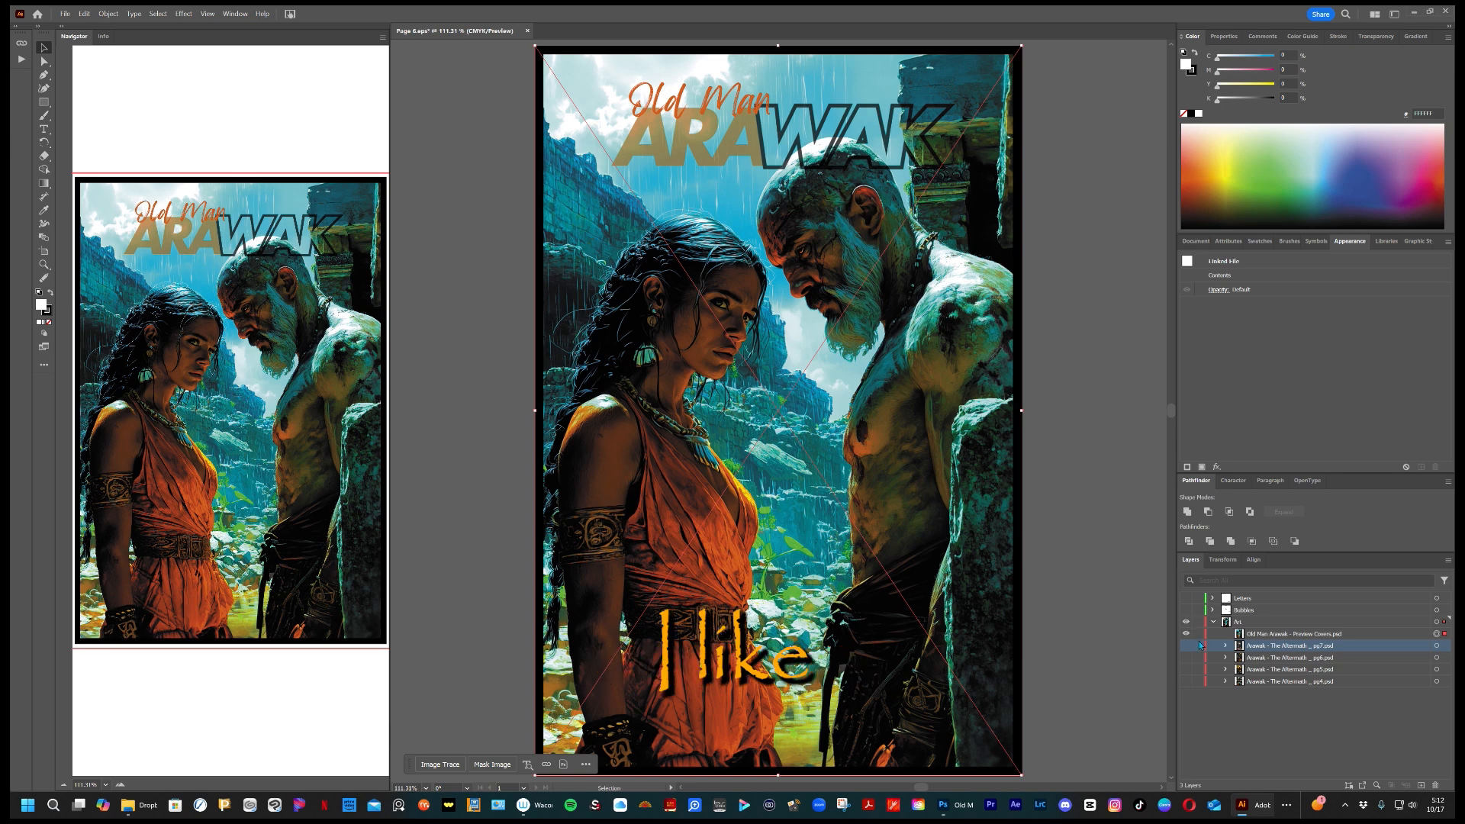
Try locking only the placed cover artwork inside the Art layer, and unlock it again.
{"action": "left_click", "coordinate": [1198, 635]}
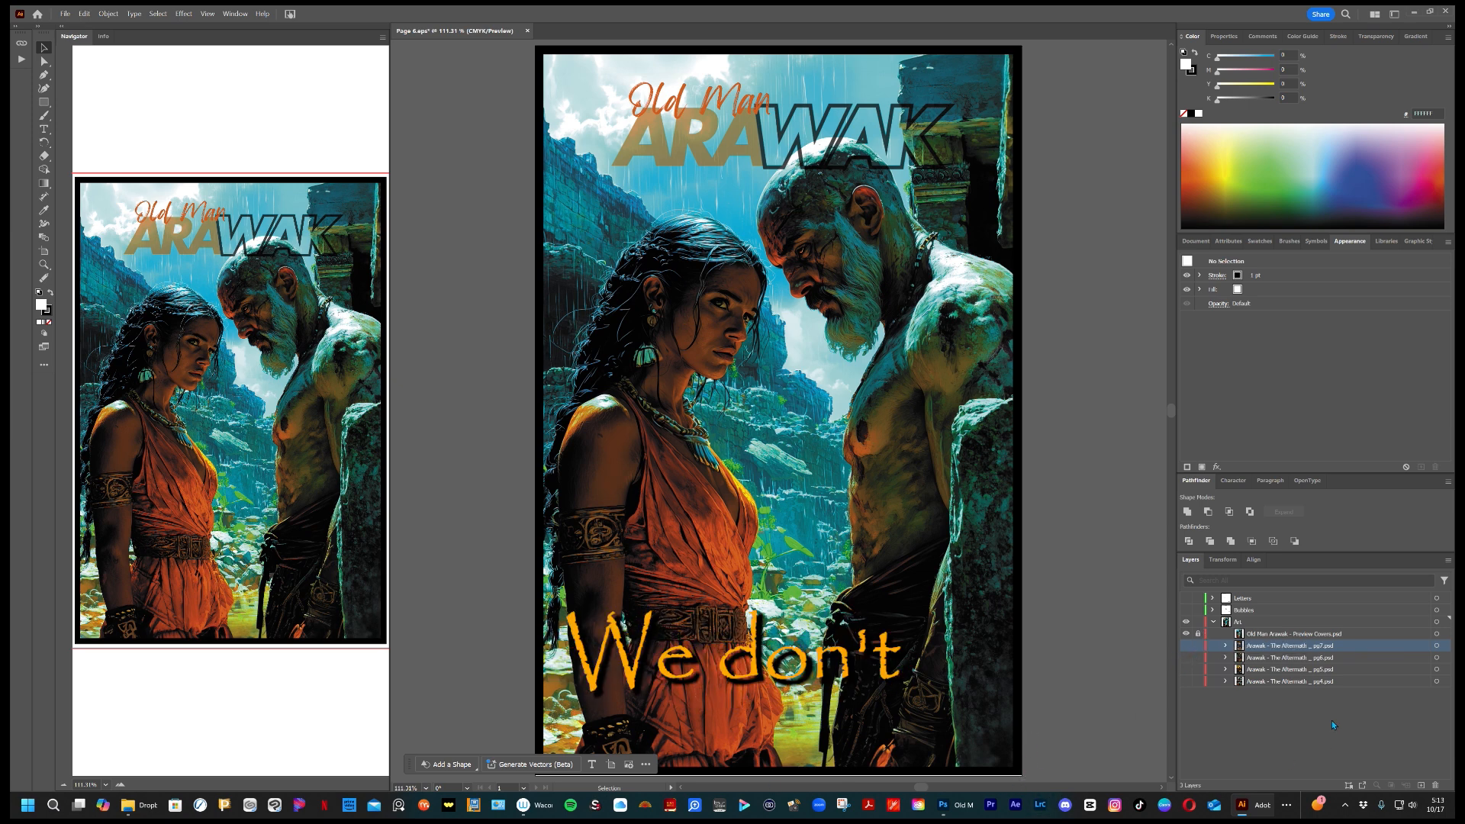
{"action": "left_click", "coordinate": [1199, 634]}
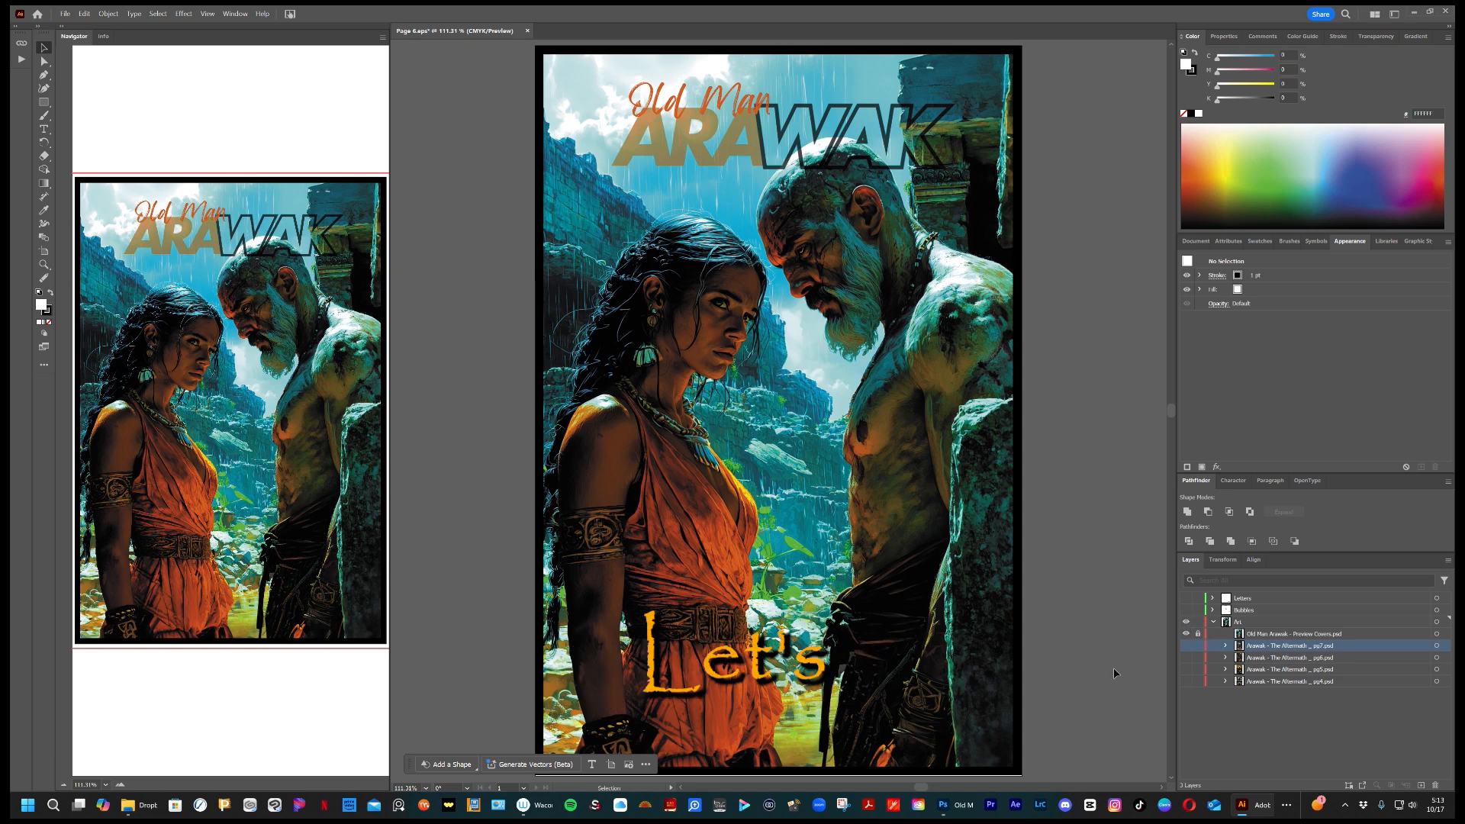
{"action": "left_click", "coordinate": [1198, 635]}
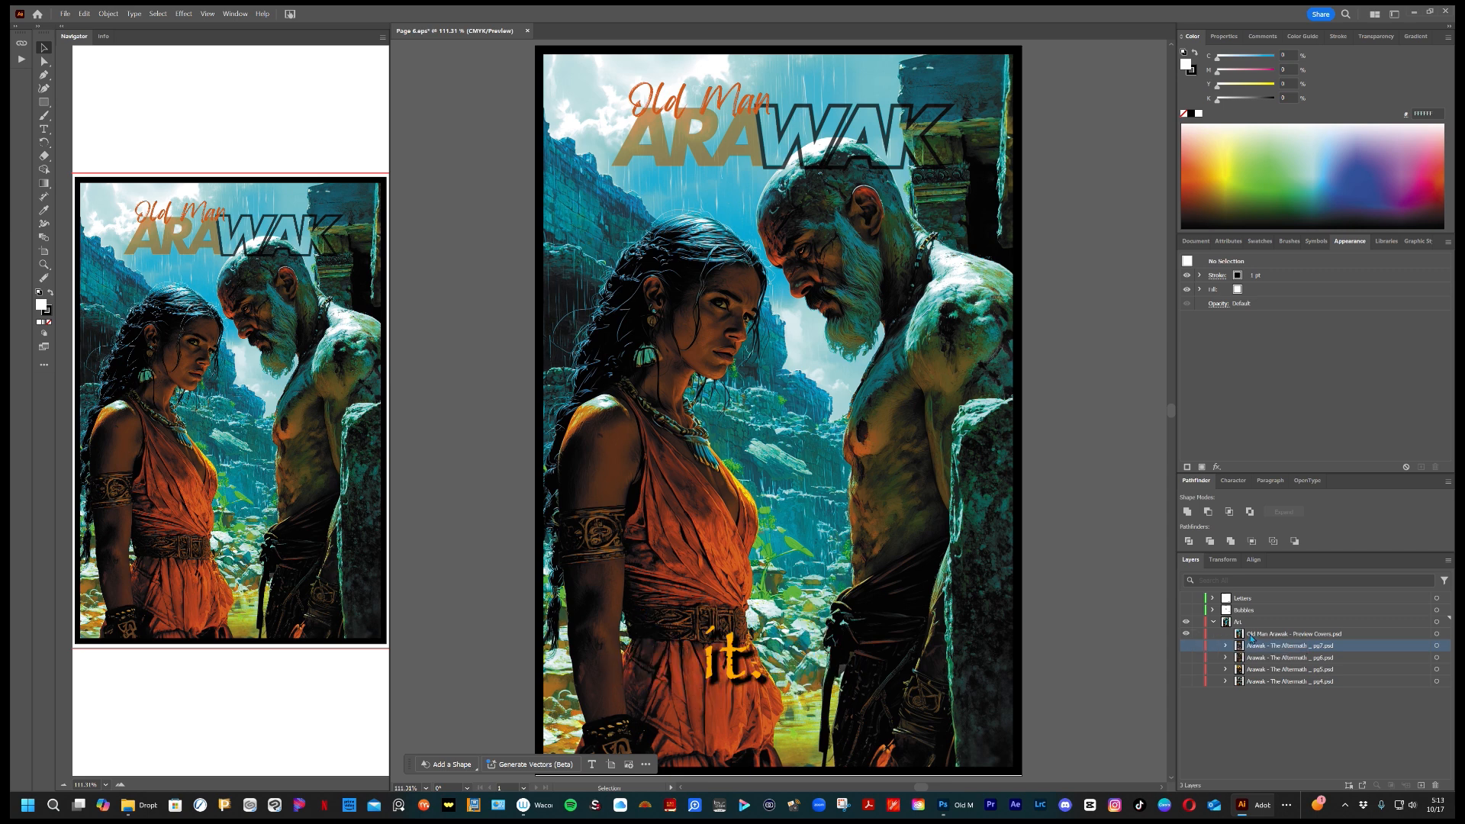
Select the cover artwork on the page, lock the entire Art layer and collapse its contents.
{"action": "left_click", "coordinate": [938, 586]}
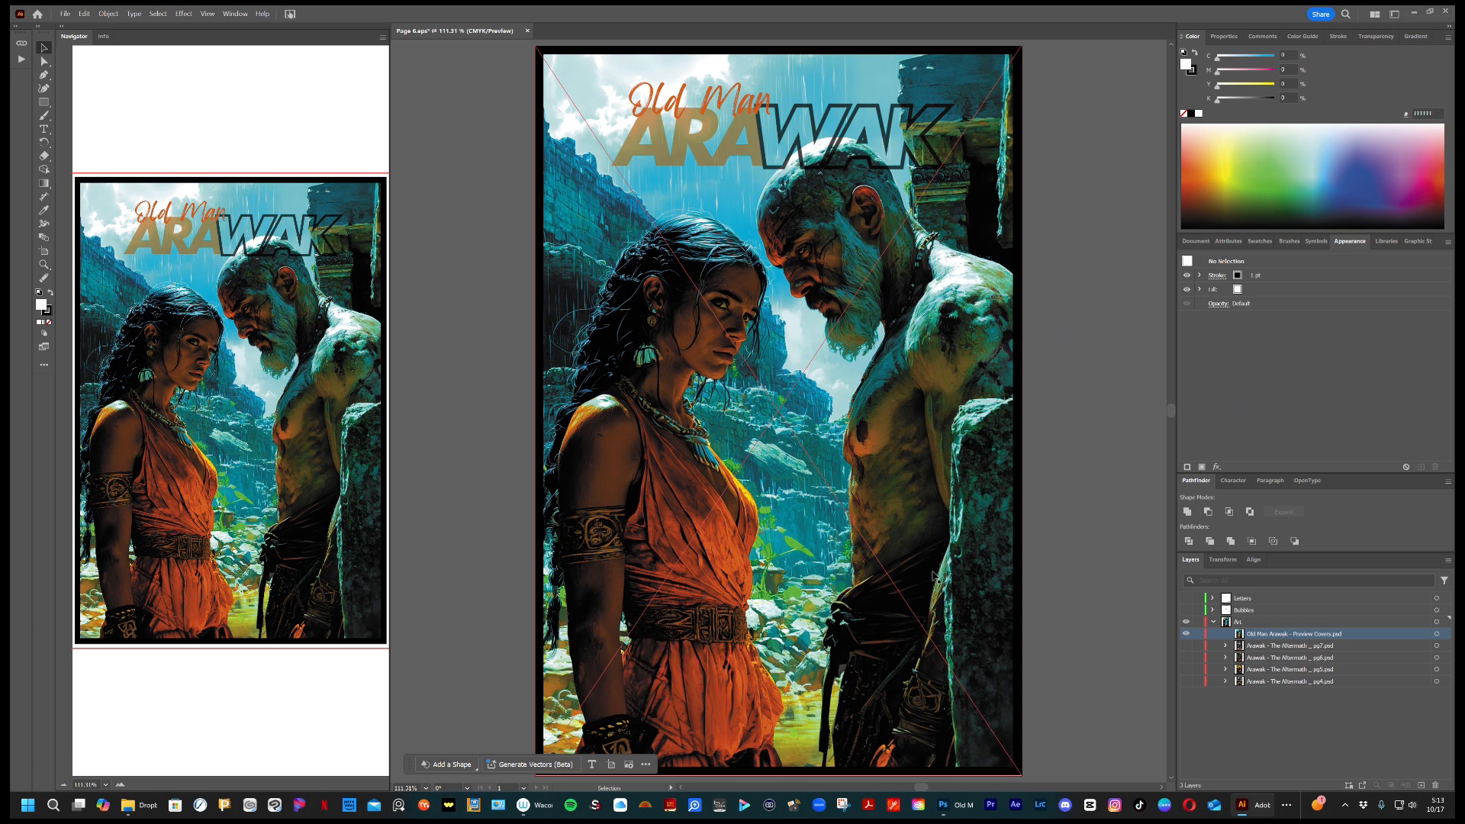
{"action": "left_click", "coordinate": [879, 563]}
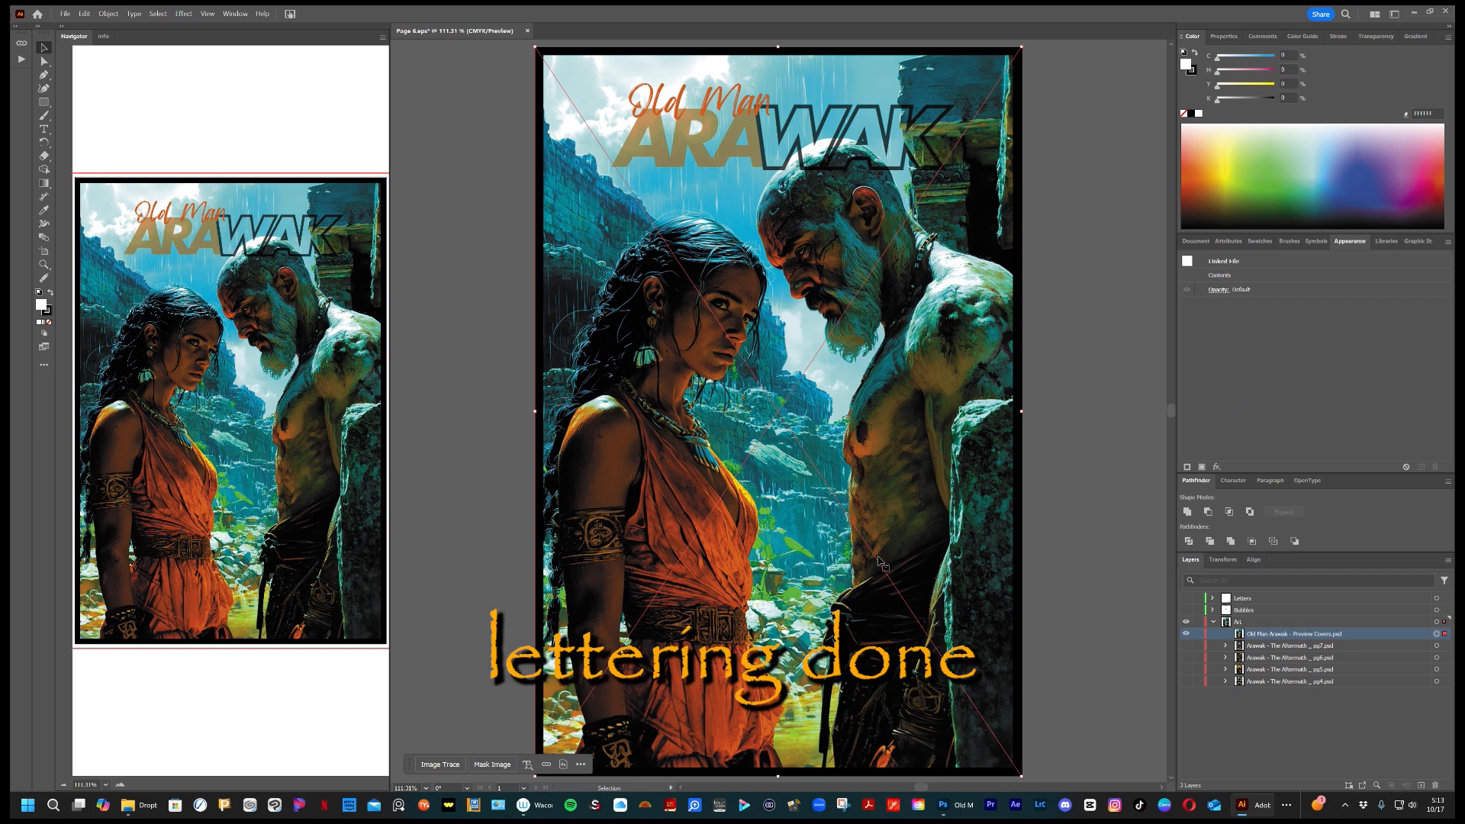
{"action": "left_click", "coordinate": [1198, 622]}
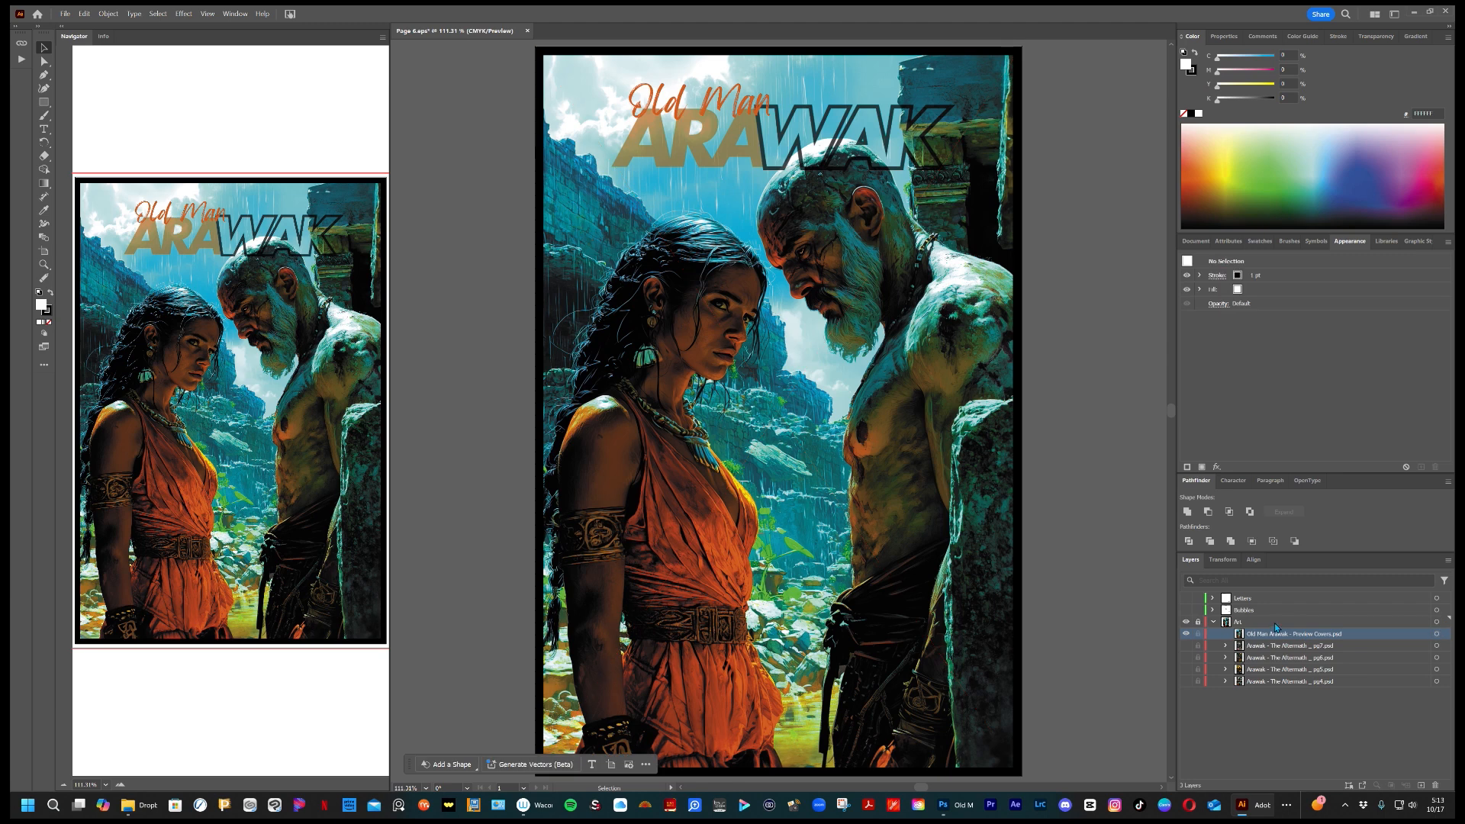
{"action": "left_click", "coordinate": [1213, 622]}
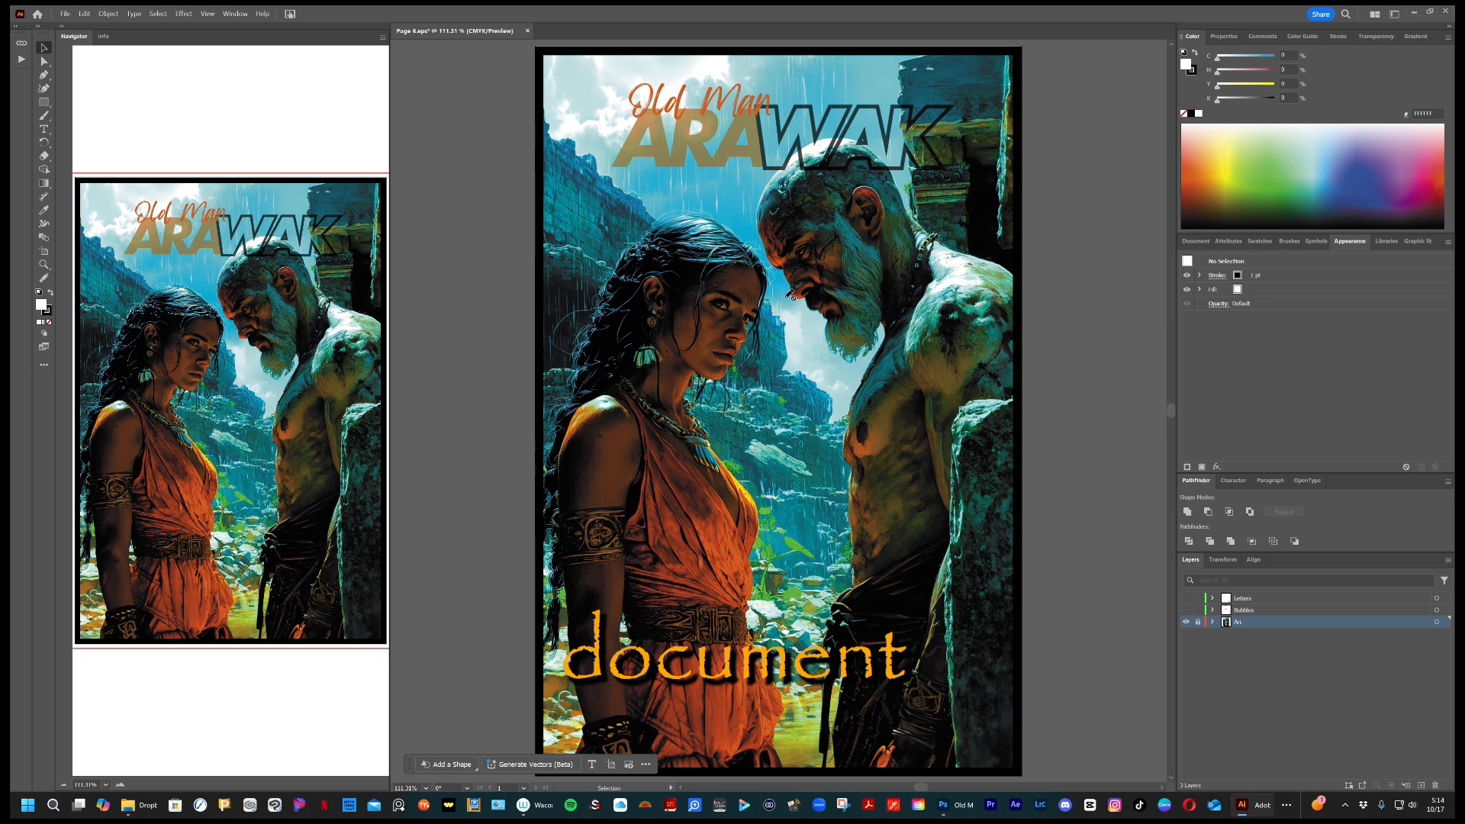
Show the existing Bubbles and Letters layers briefly over the cover and hide both again.
{"action": "left_click", "coordinate": [1263, 610]}
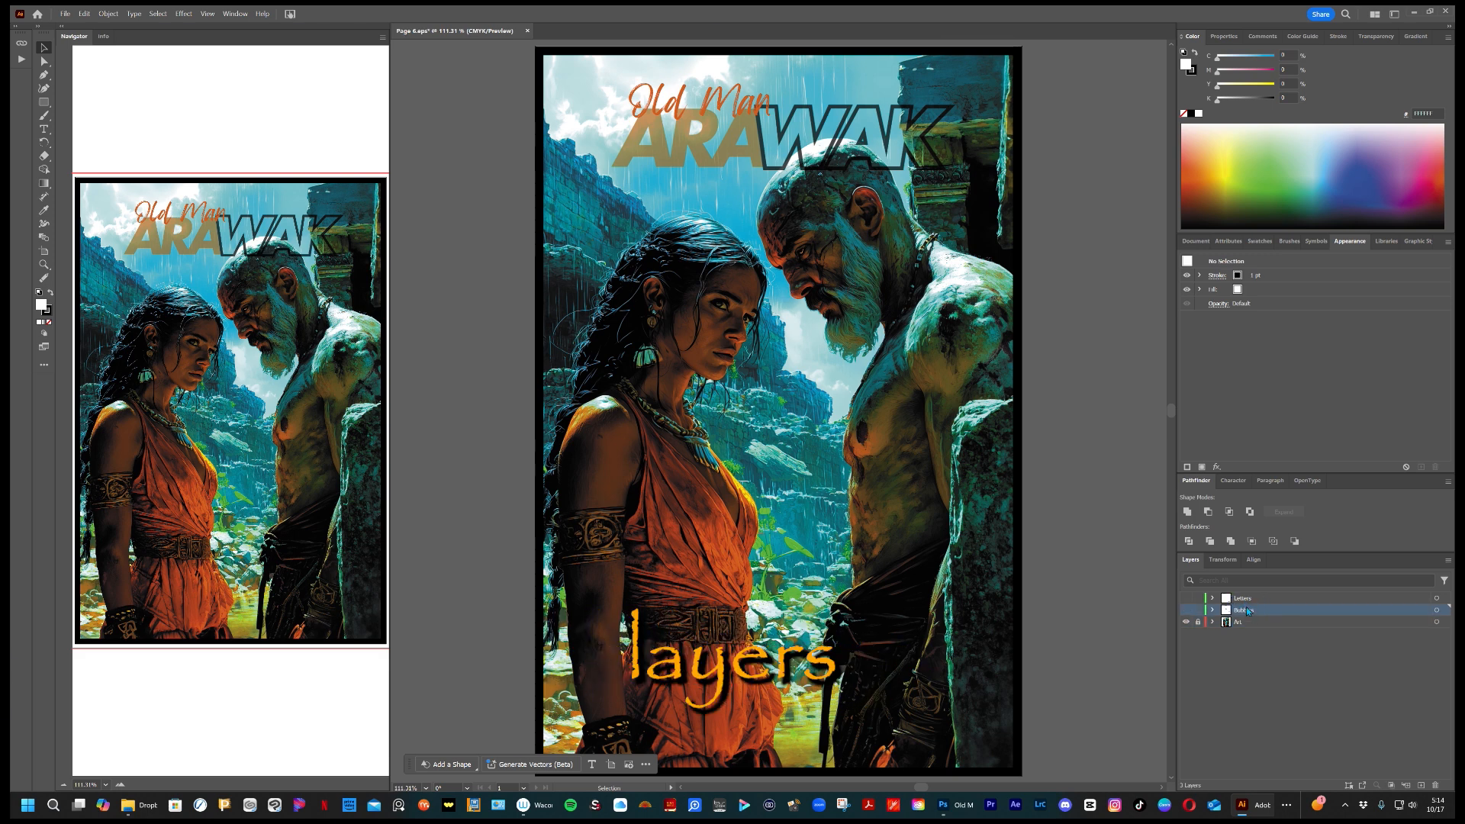
{"action": "left_click", "coordinate": [1186, 610]}
{"action": "left_click", "coordinate": [1186, 598]}
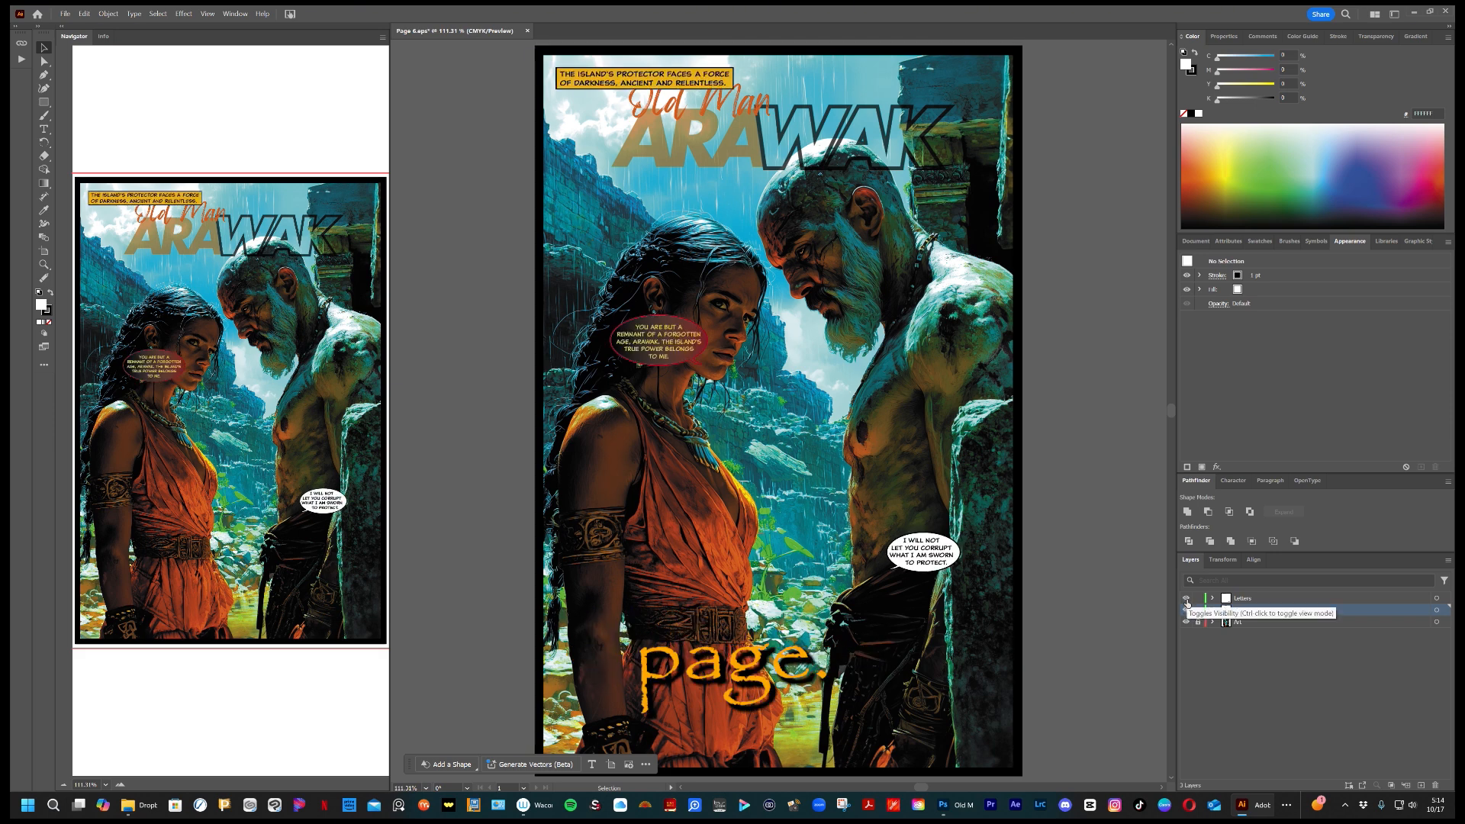
{"action": "left_click", "coordinate": [1186, 598]}
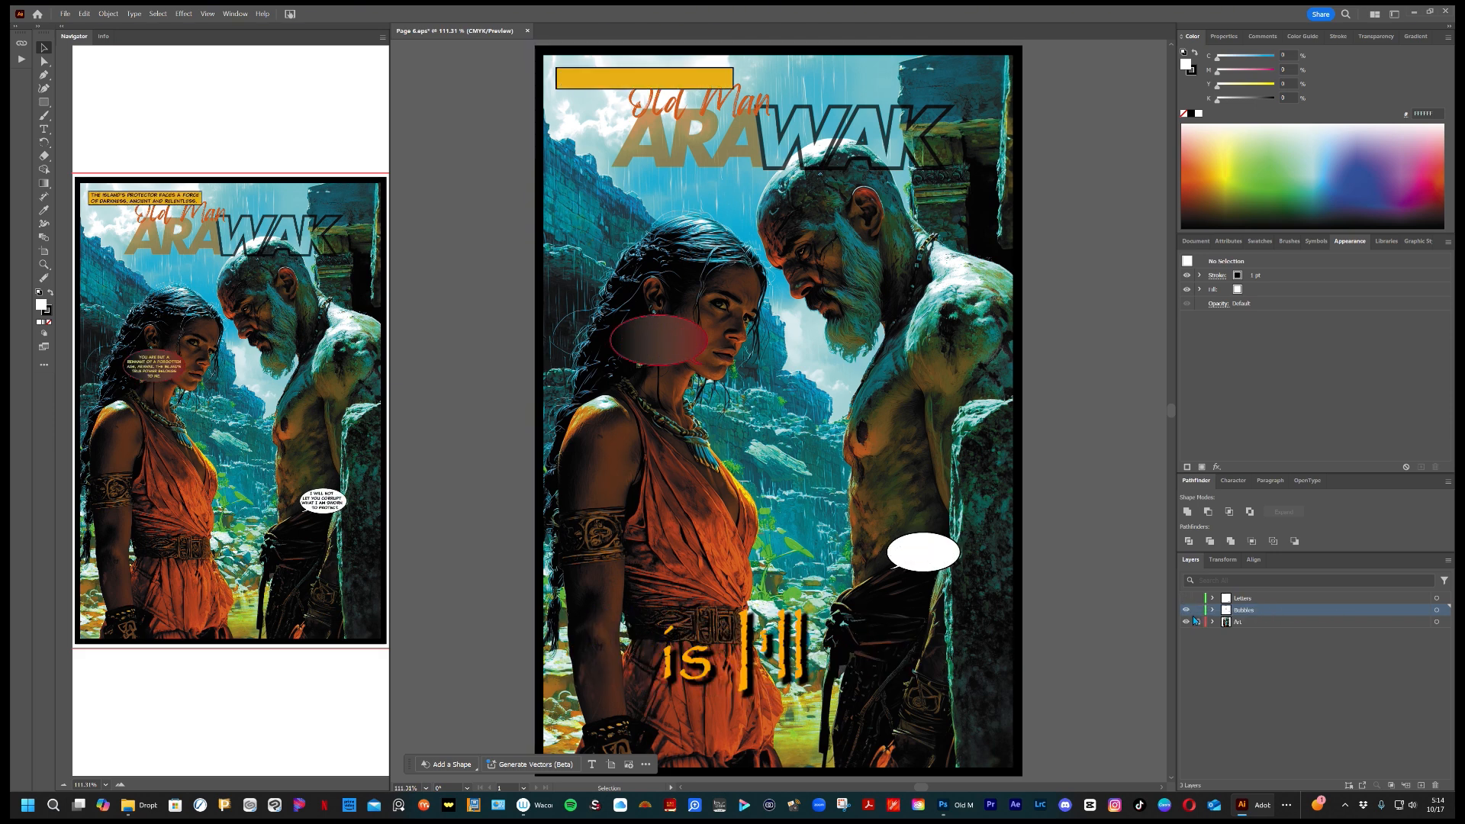
{"action": "left_click", "coordinate": [1186, 609]}
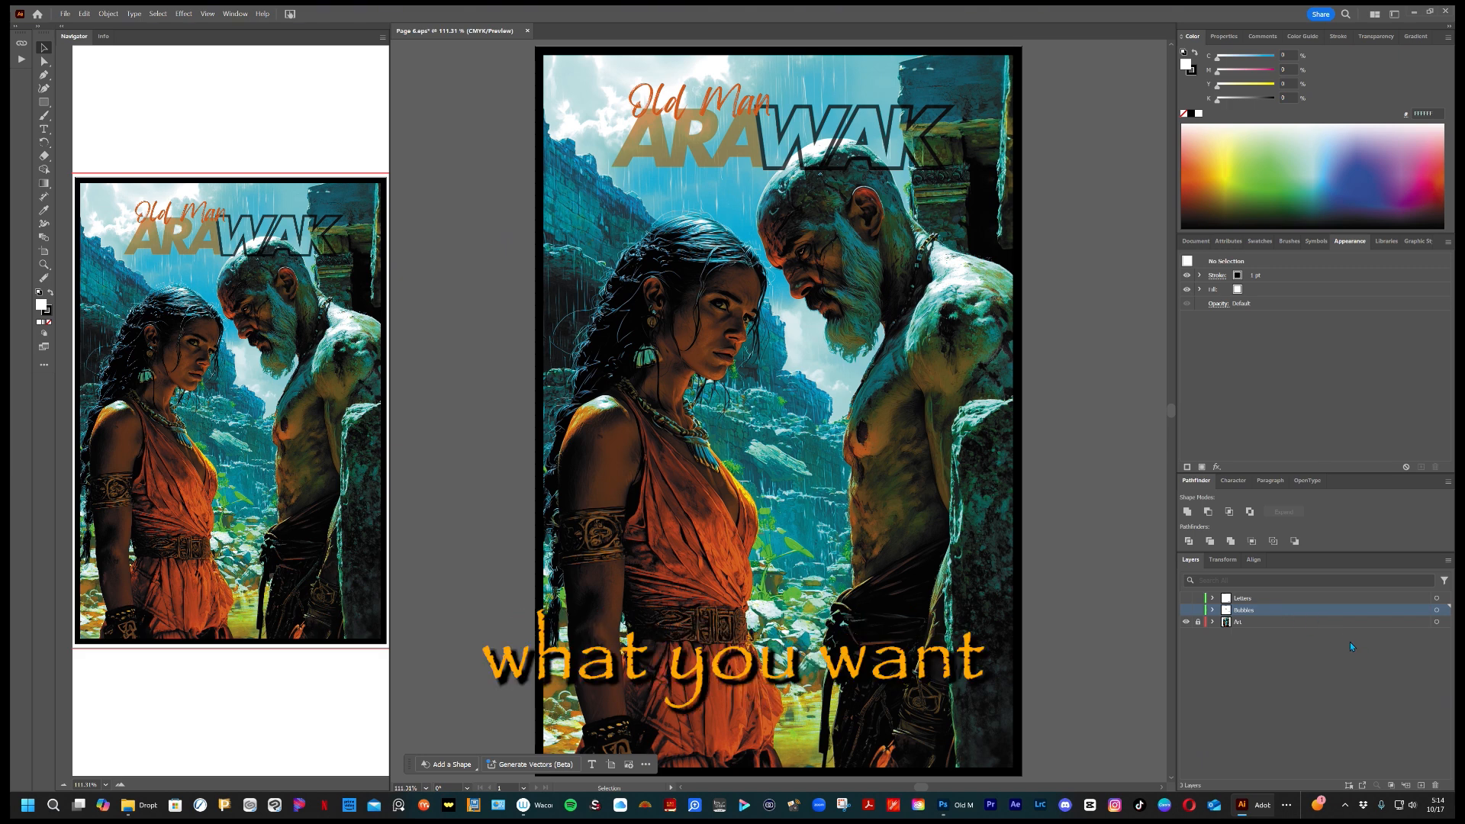
Create a new layer, put it above the Letters layer and name it Bubbles.
{"action": "left_click", "coordinate": [1422, 787]}
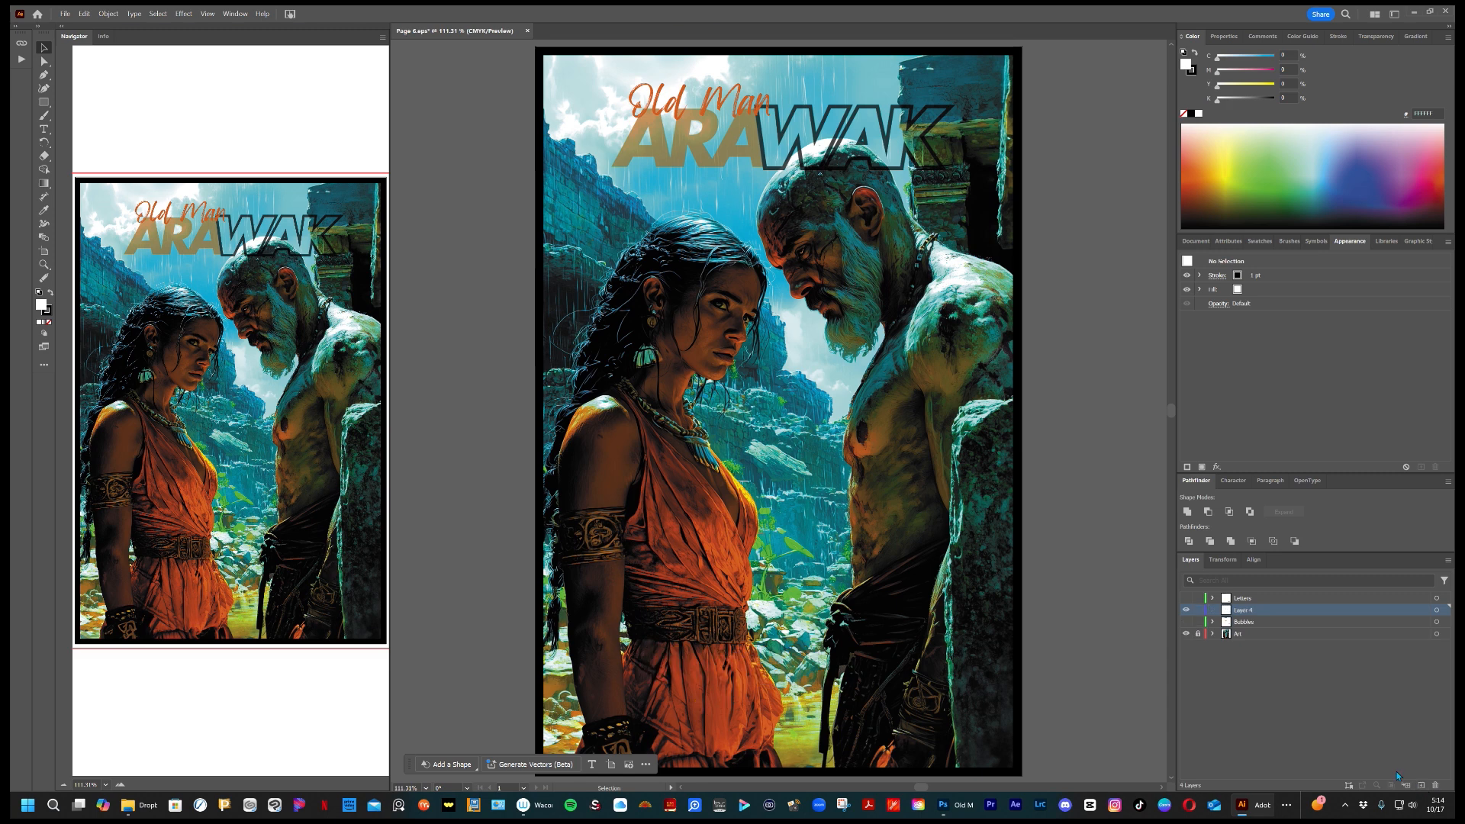
{"action": "left_click_drag", "start_coordinate": [1214, 601], "coordinate": [1264, 622]}
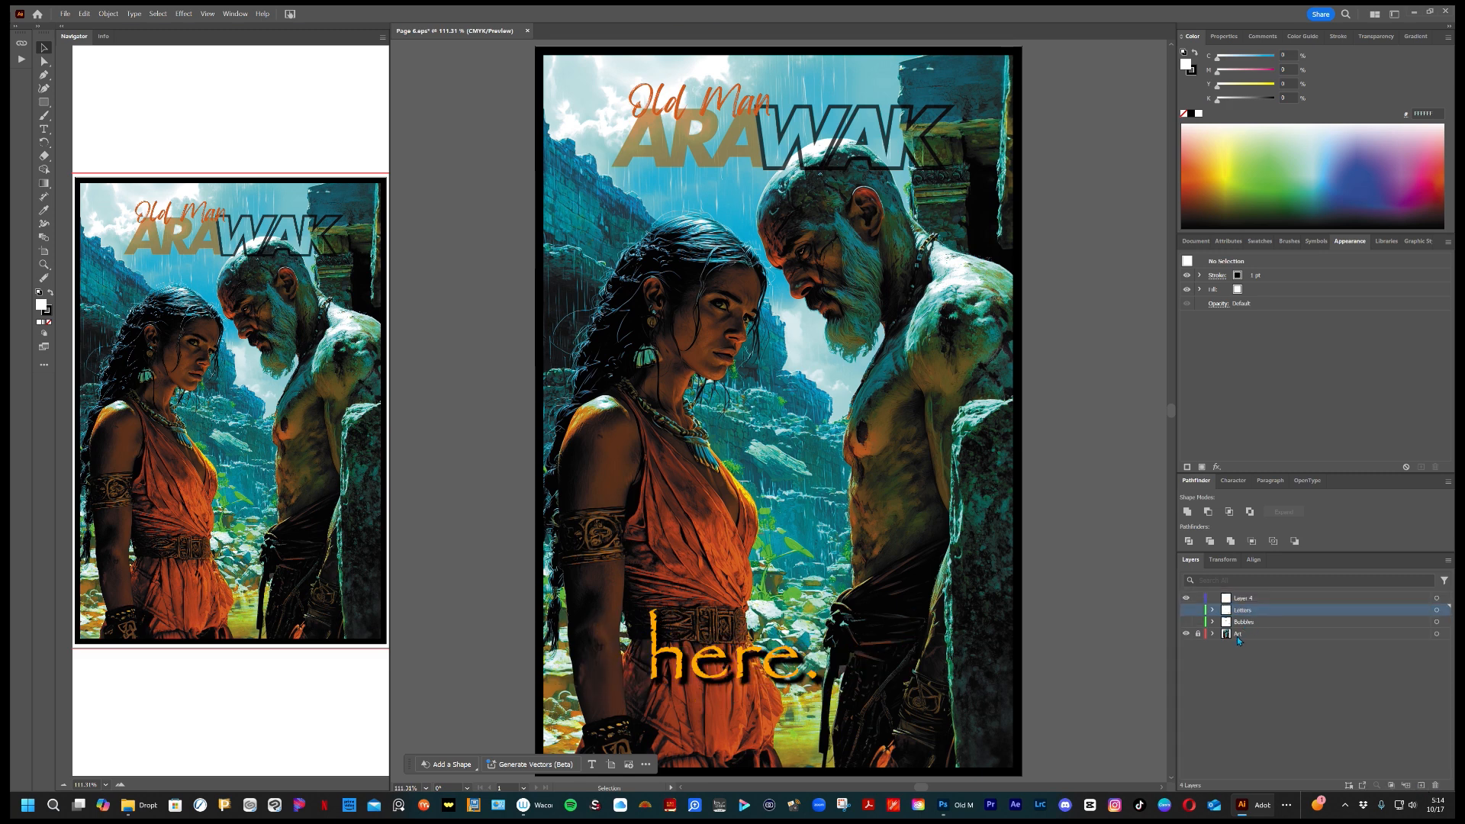
{"action": "left_click", "coordinate": [1245, 600]}
{"action": "double_click", "coordinate": [1245, 596]}
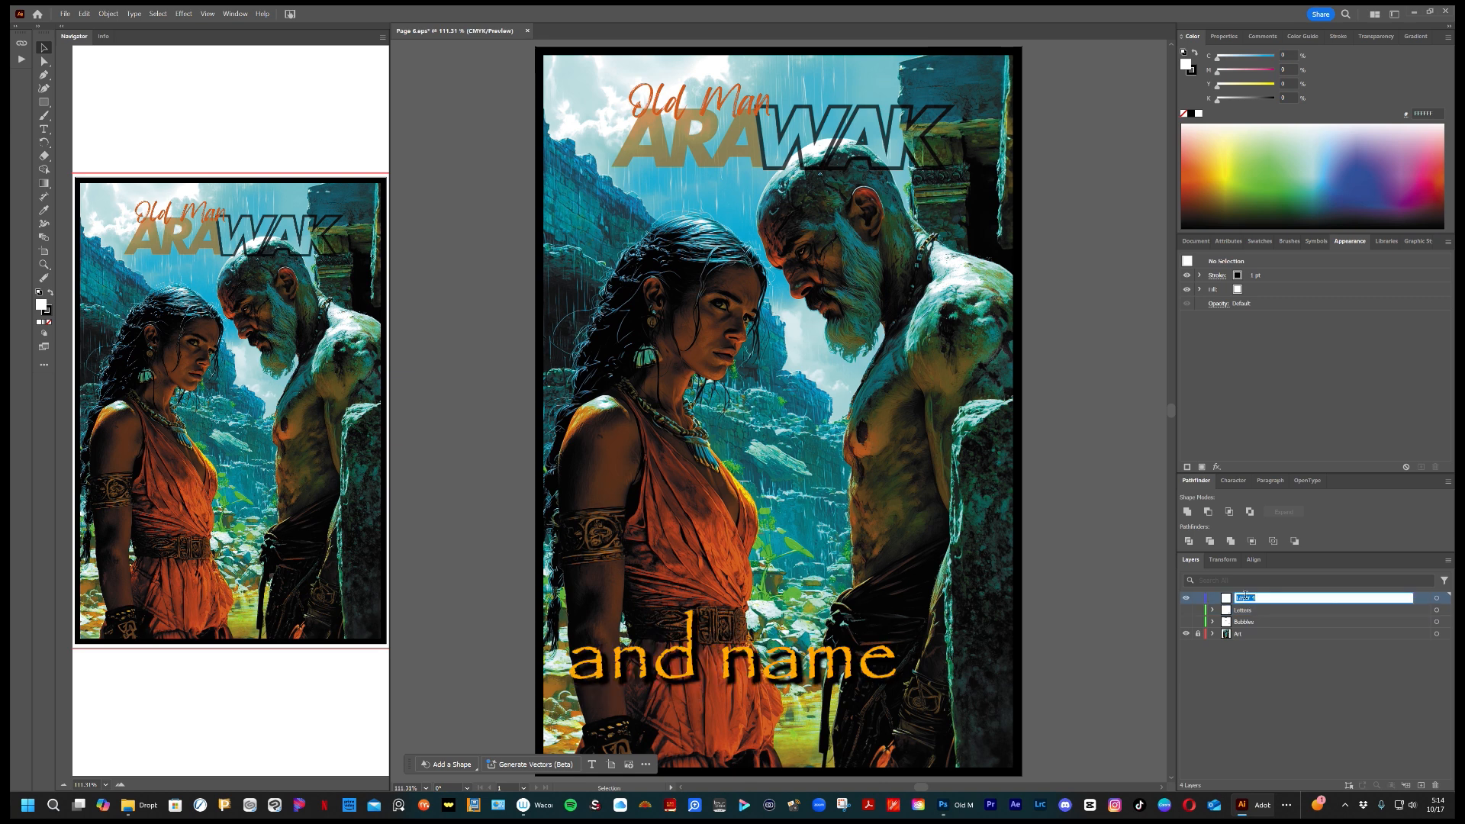
{"action": "type", "text": "Bubbles"}
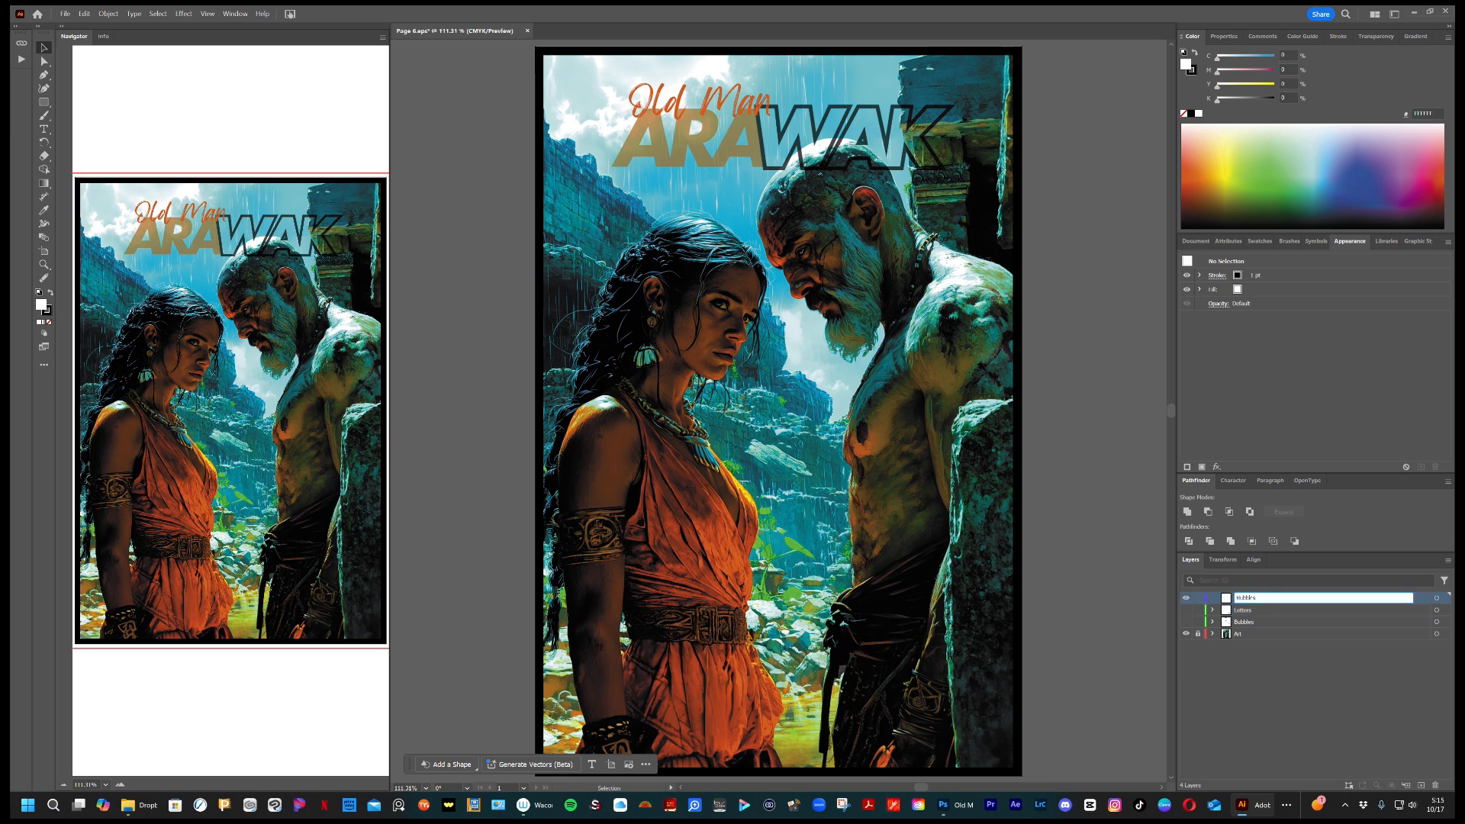
{"action": "key", "text": "Return"}
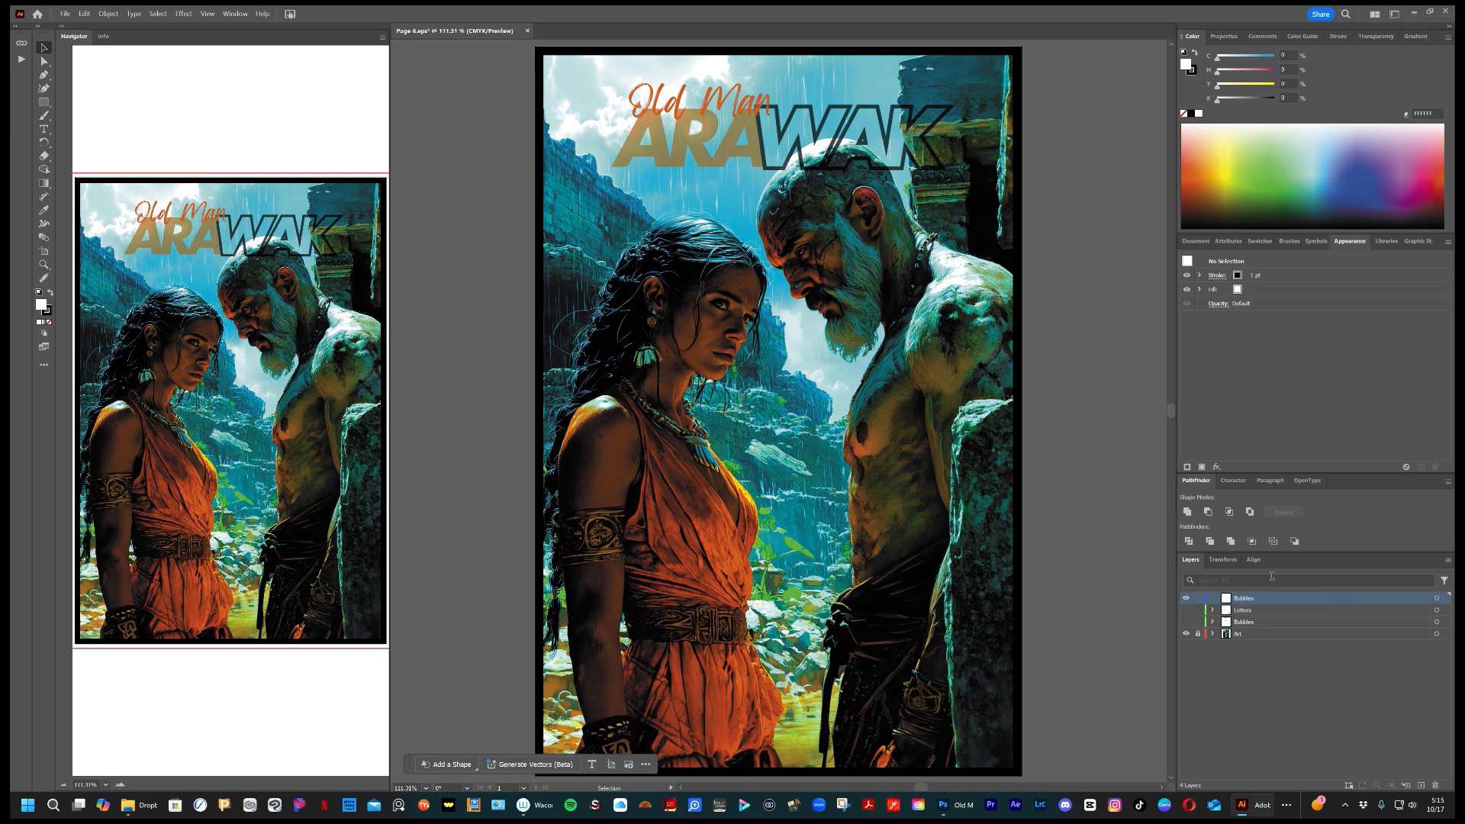
Create a new layer above the new Bubbles layer and name it Letters.
{"action": "left_click", "coordinate": [1421, 786]}
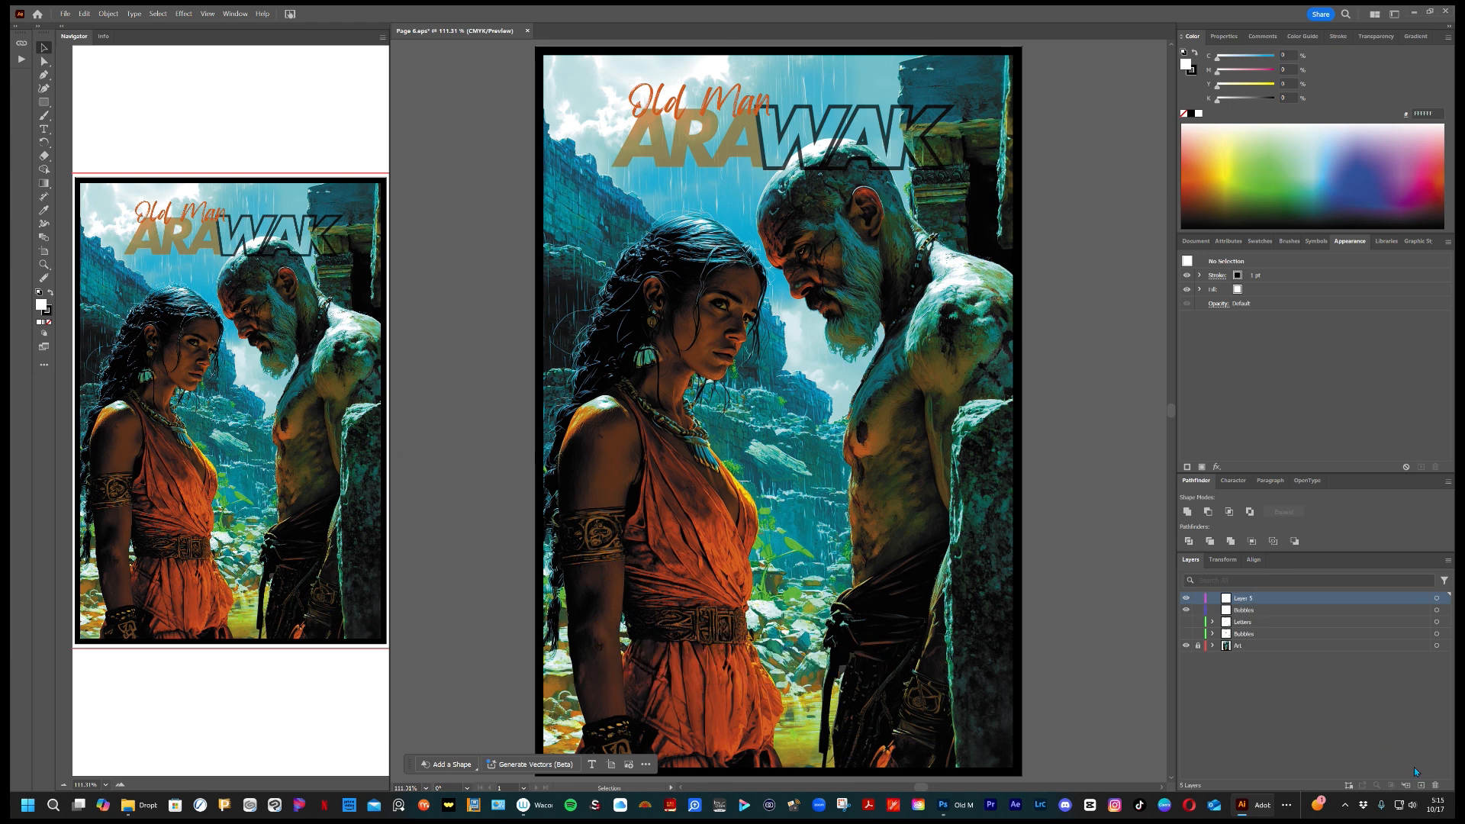
{"action": "double_click", "coordinate": [1243, 600]}
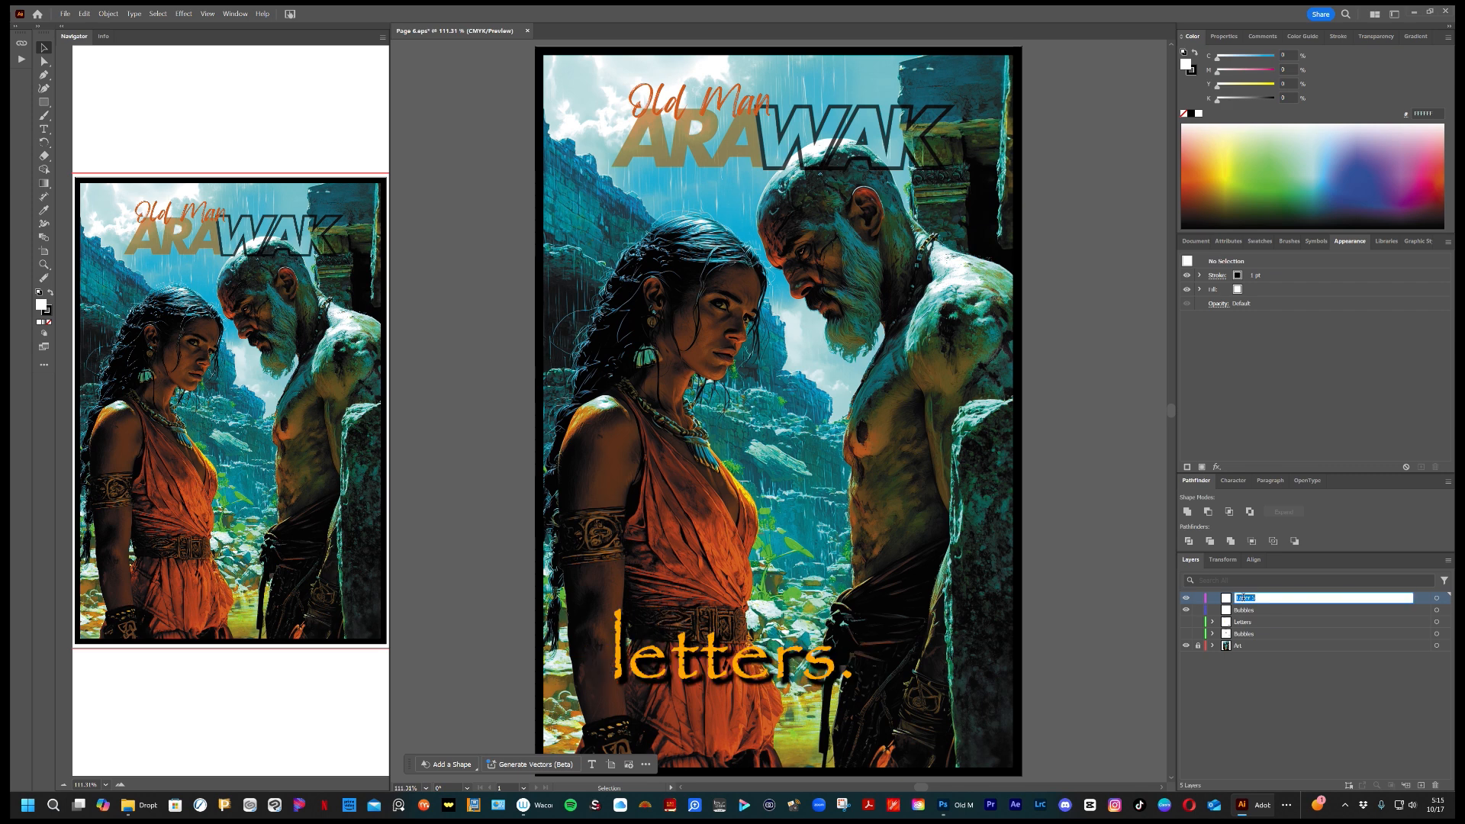
{"action": "type", "text": "l"}
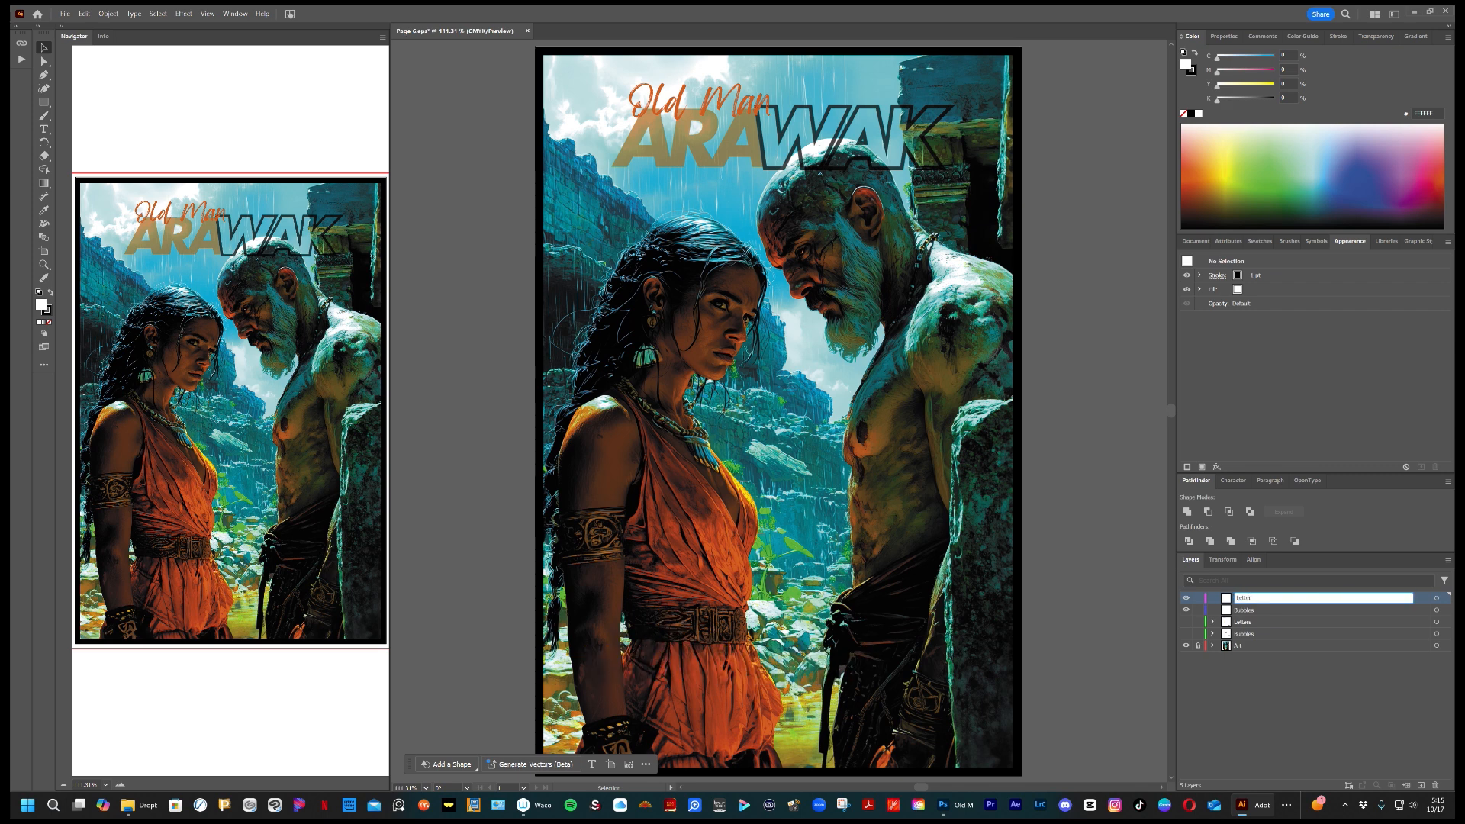
{"action": "key", "text": "Return"}
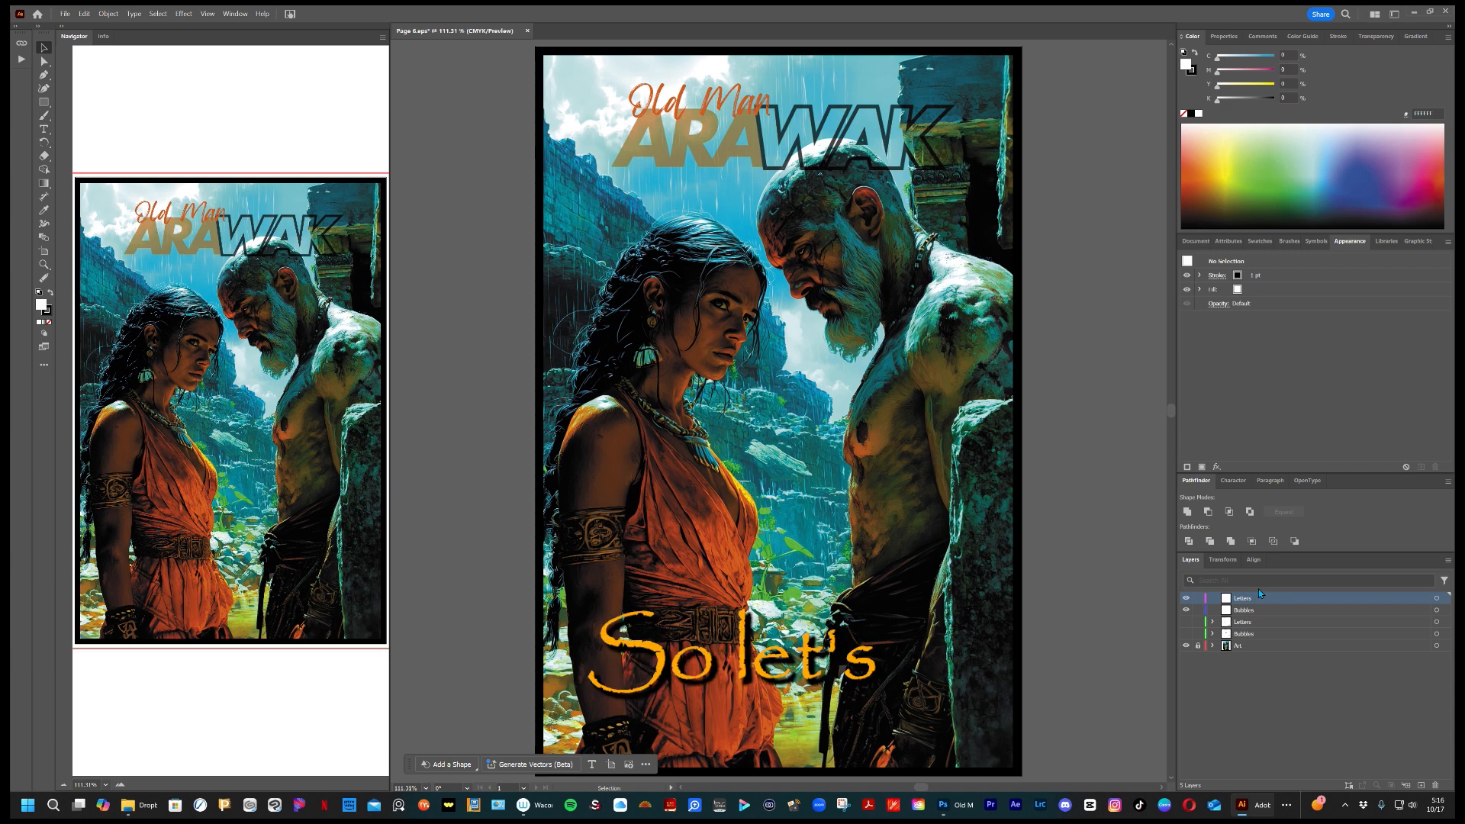
Add the point text "What is this place?!?" above the title near the cover's upper-left corner and finish text editing.
{"action": "left_click", "coordinate": [45, 130]}
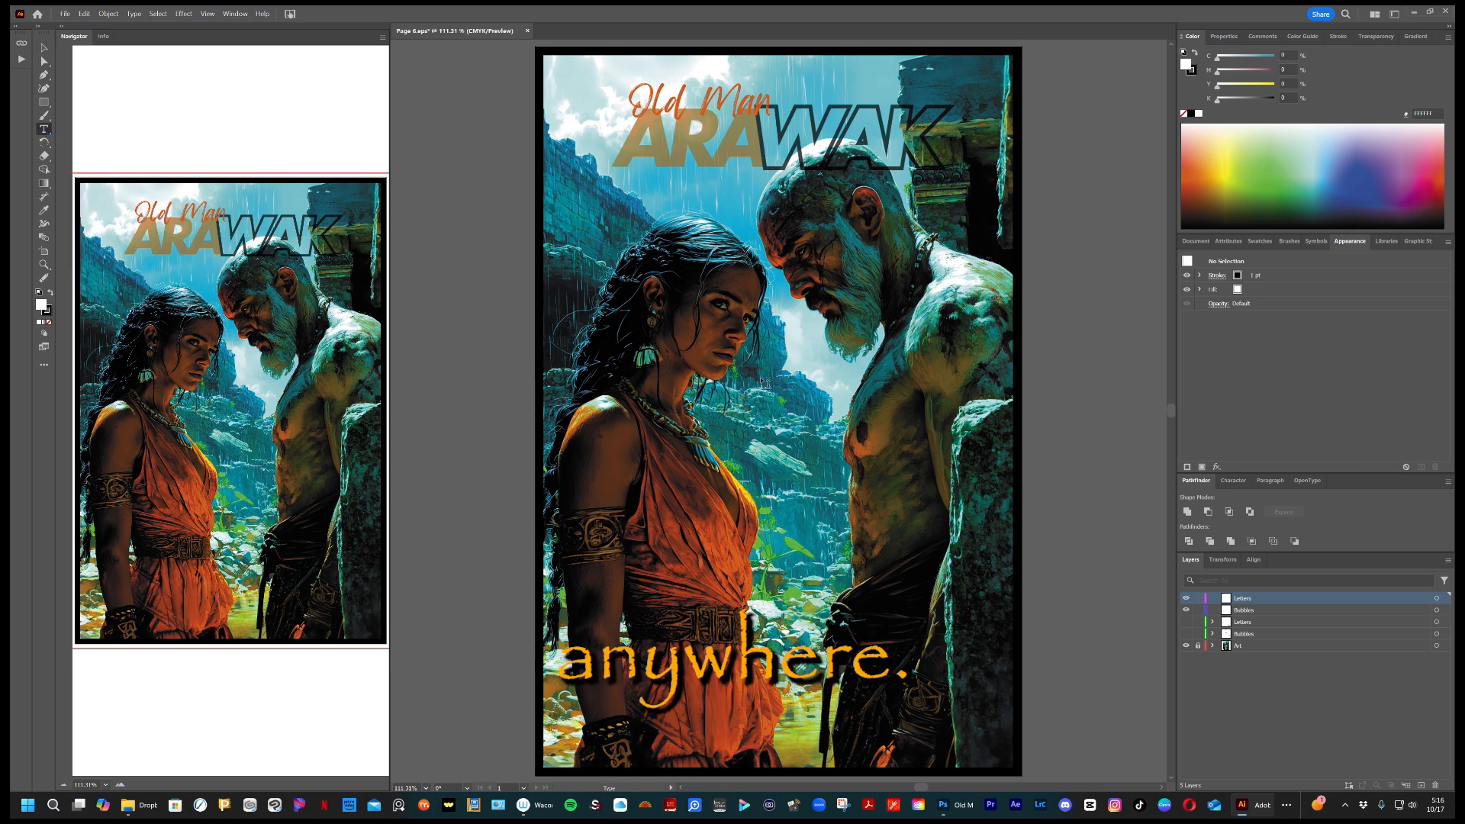
{"action": "left_click", "coordinate": [589, 74]}
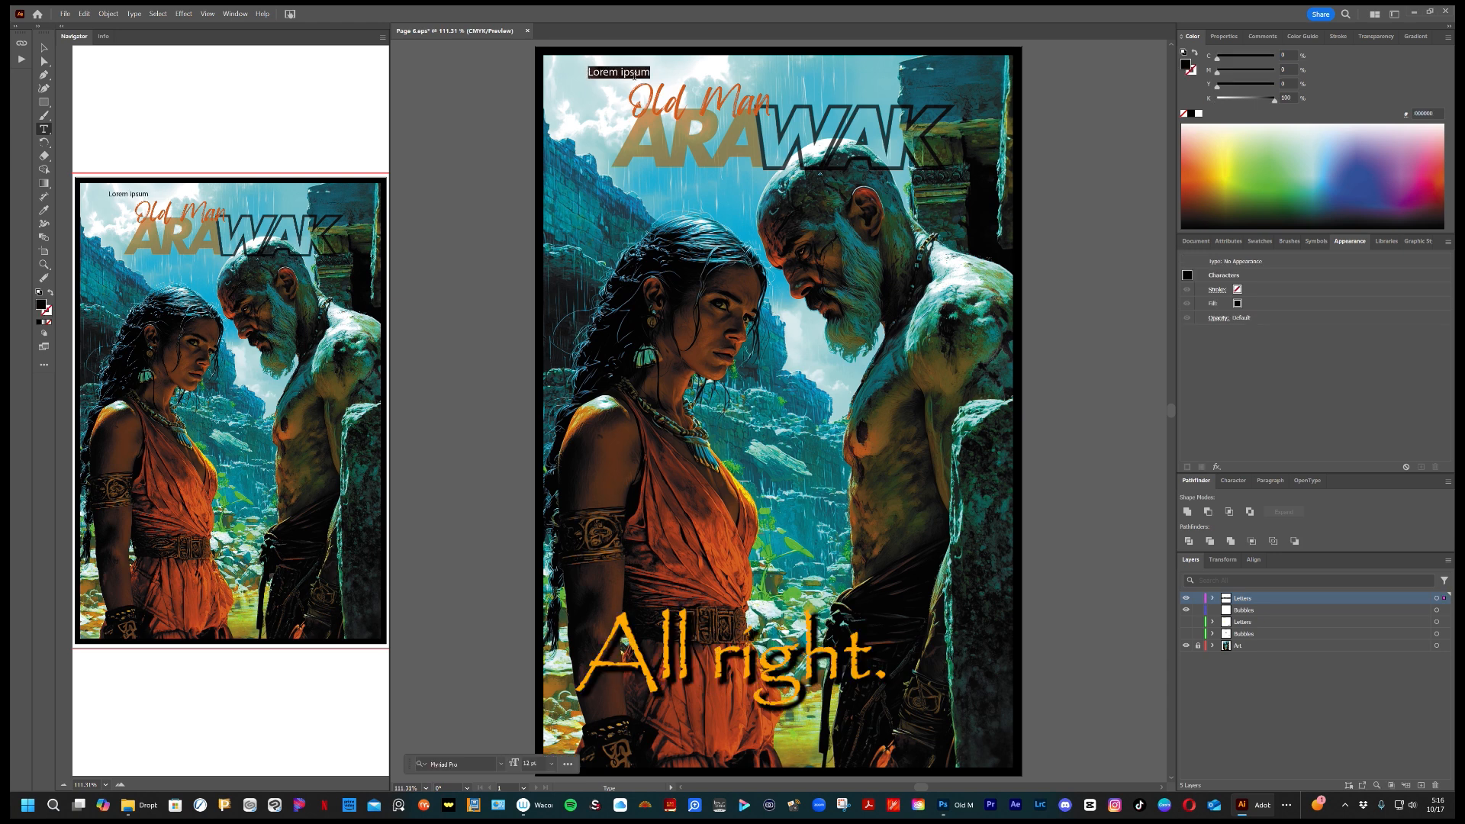
{"action": "key", "text": "BackSpace"}
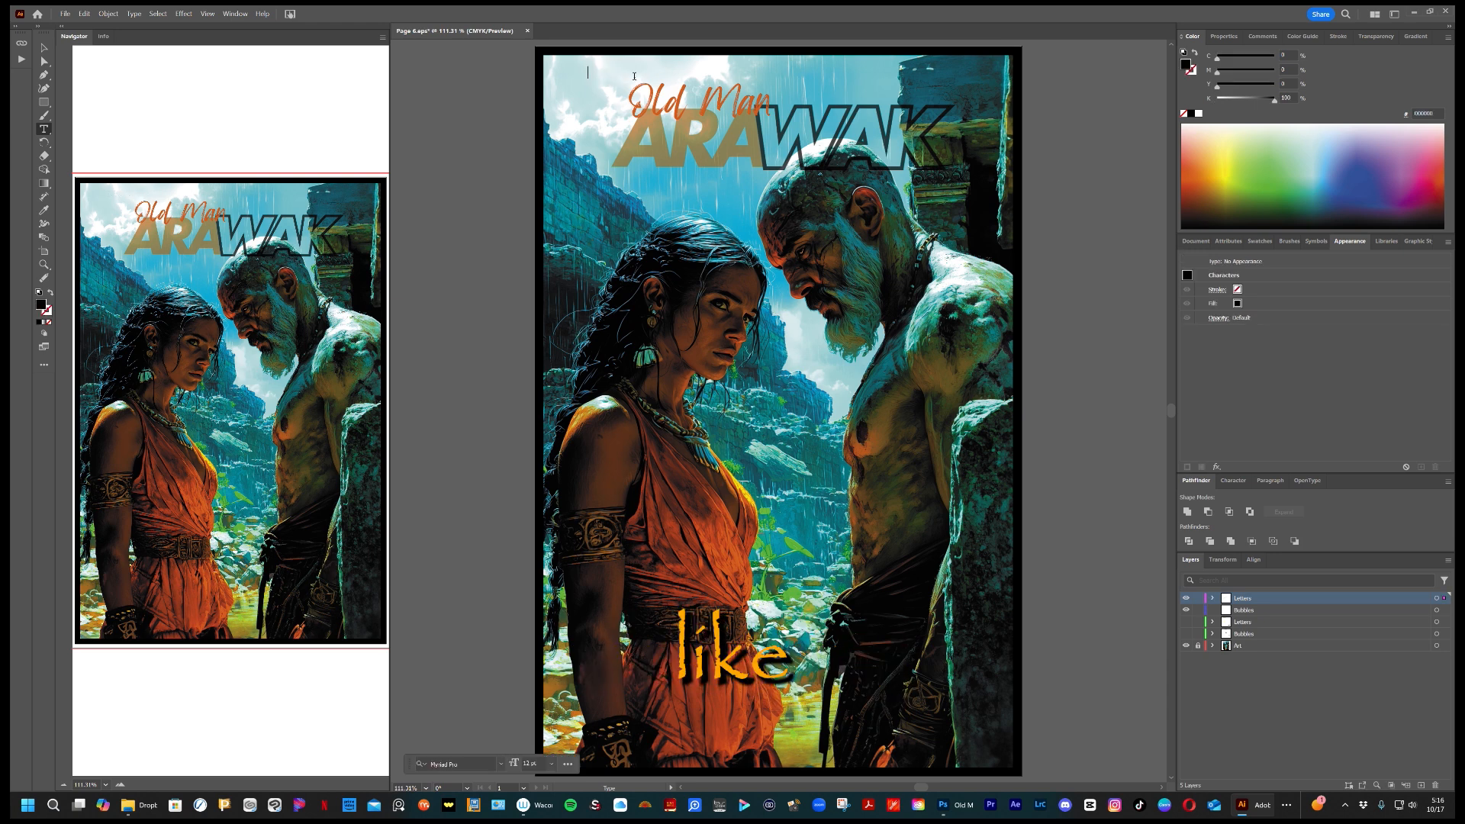
{"action": "type", "text": "What"}
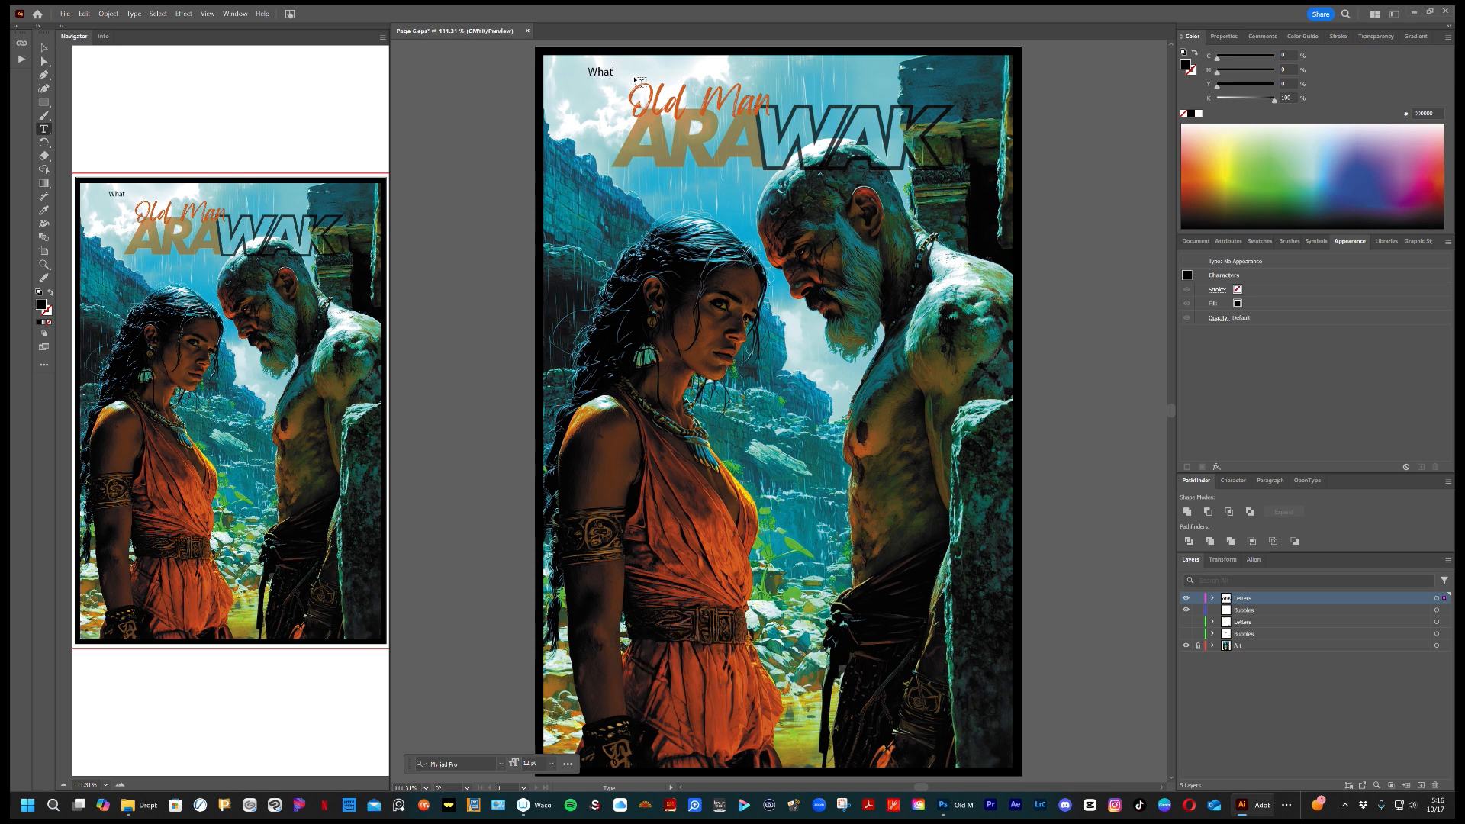
{"action": "type", "text": " is this p"}
{"action": "type", "text": "lace?!?"}
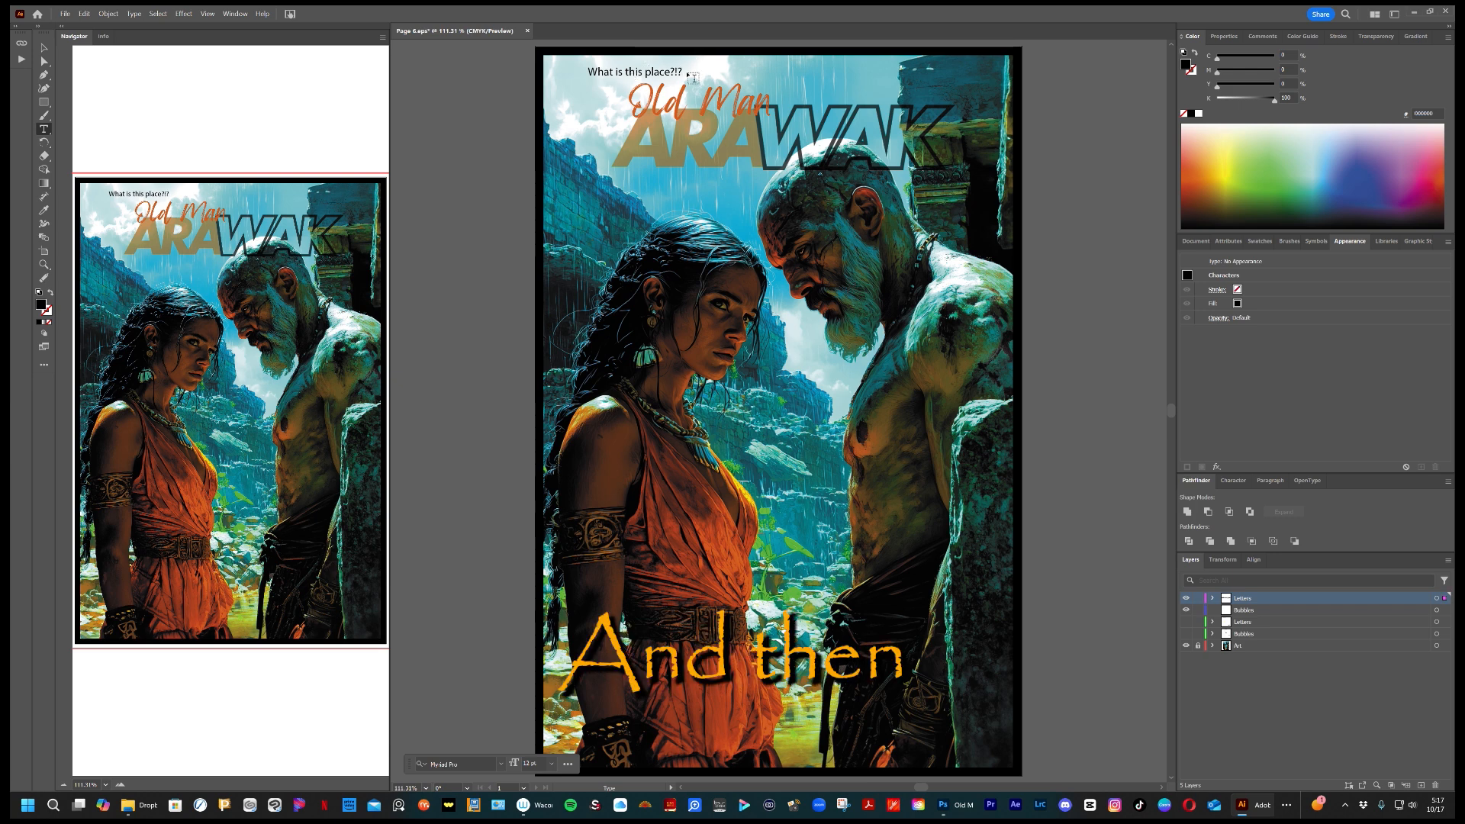
{"action": "left_click", "coordinate": [692, 78], "text": "ctrl"}
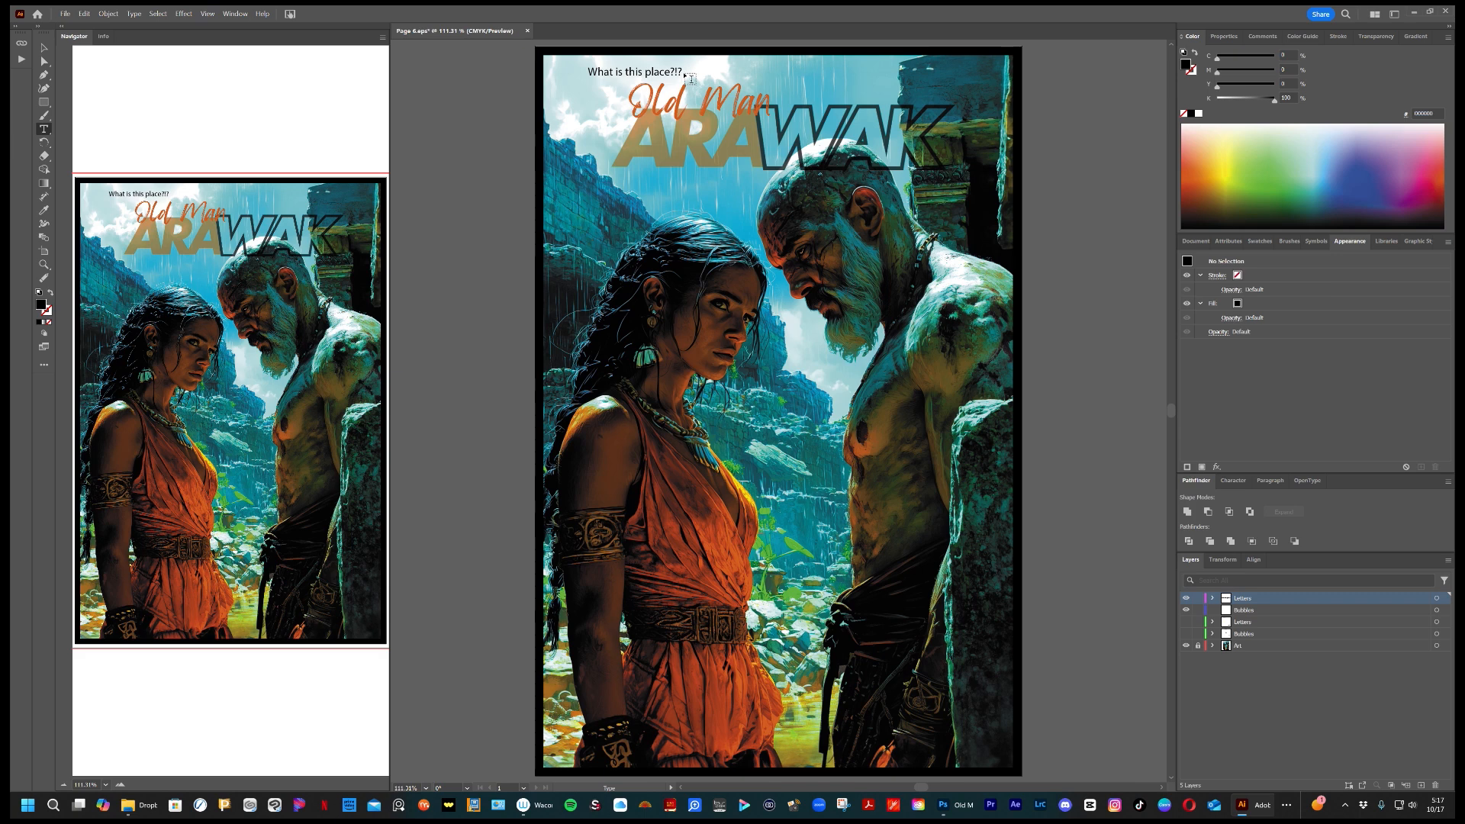
Select the whole line of dialogue and change its font to Classic Comic.
{"action": "left_click_drag", "start_coordinate": [682, 73], "coordinate": [587, 72]}
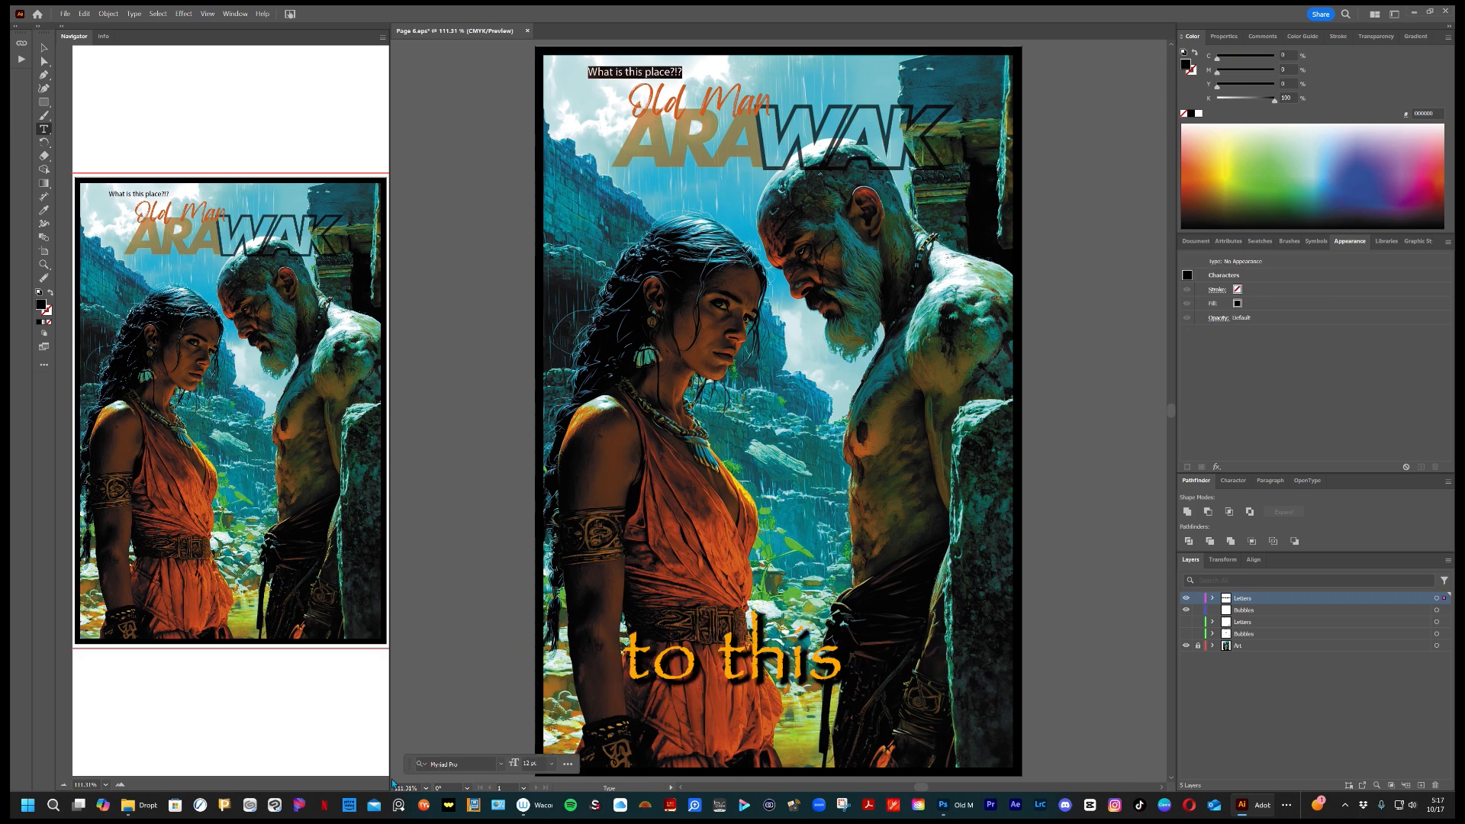
{"action": "left_click_drag", "start_coordinate": [409, 773], "coordinate": [411, 205]}
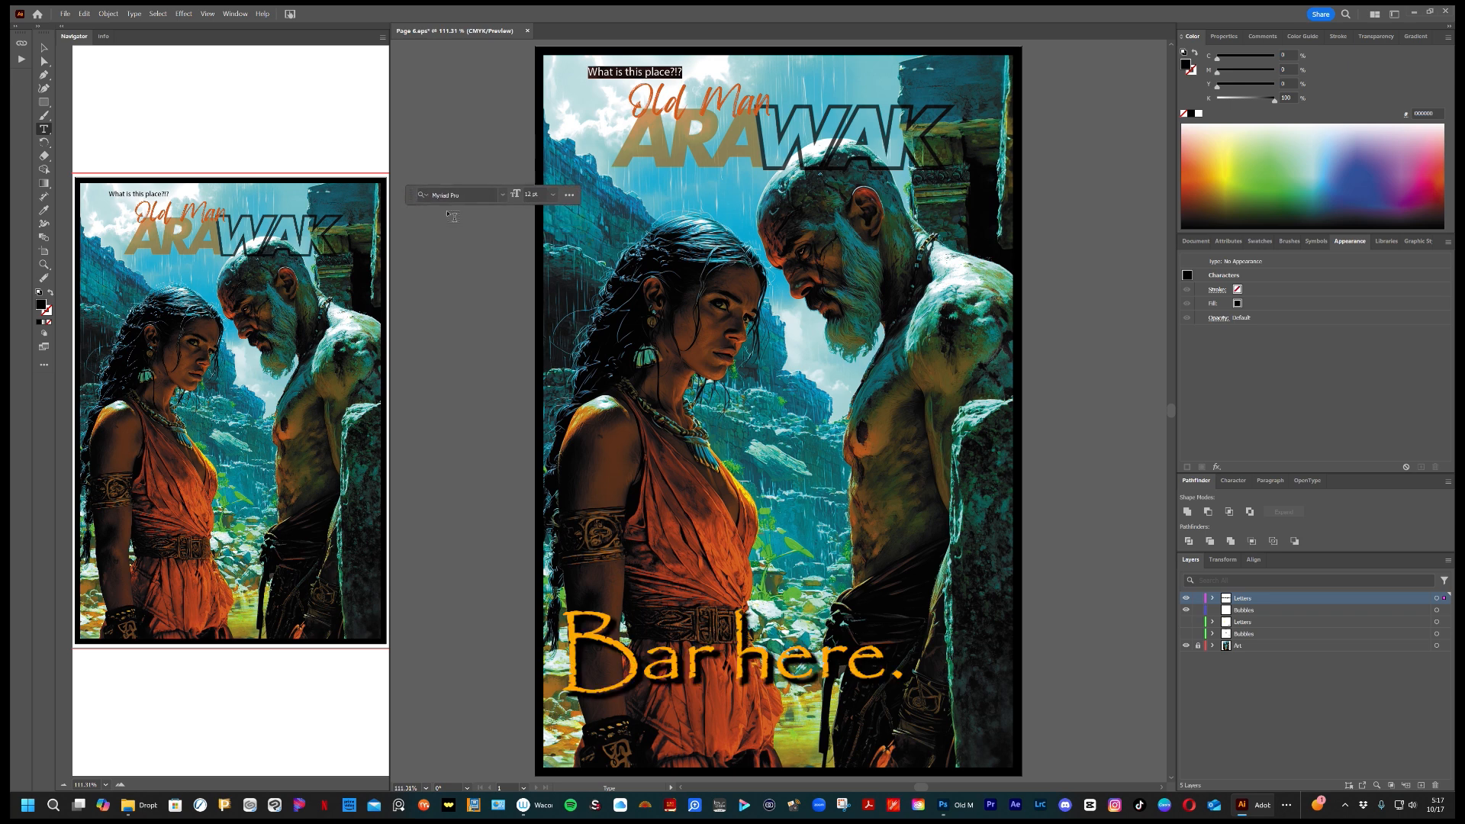
{"action": "left_click", "coordinate": [503, 196]}
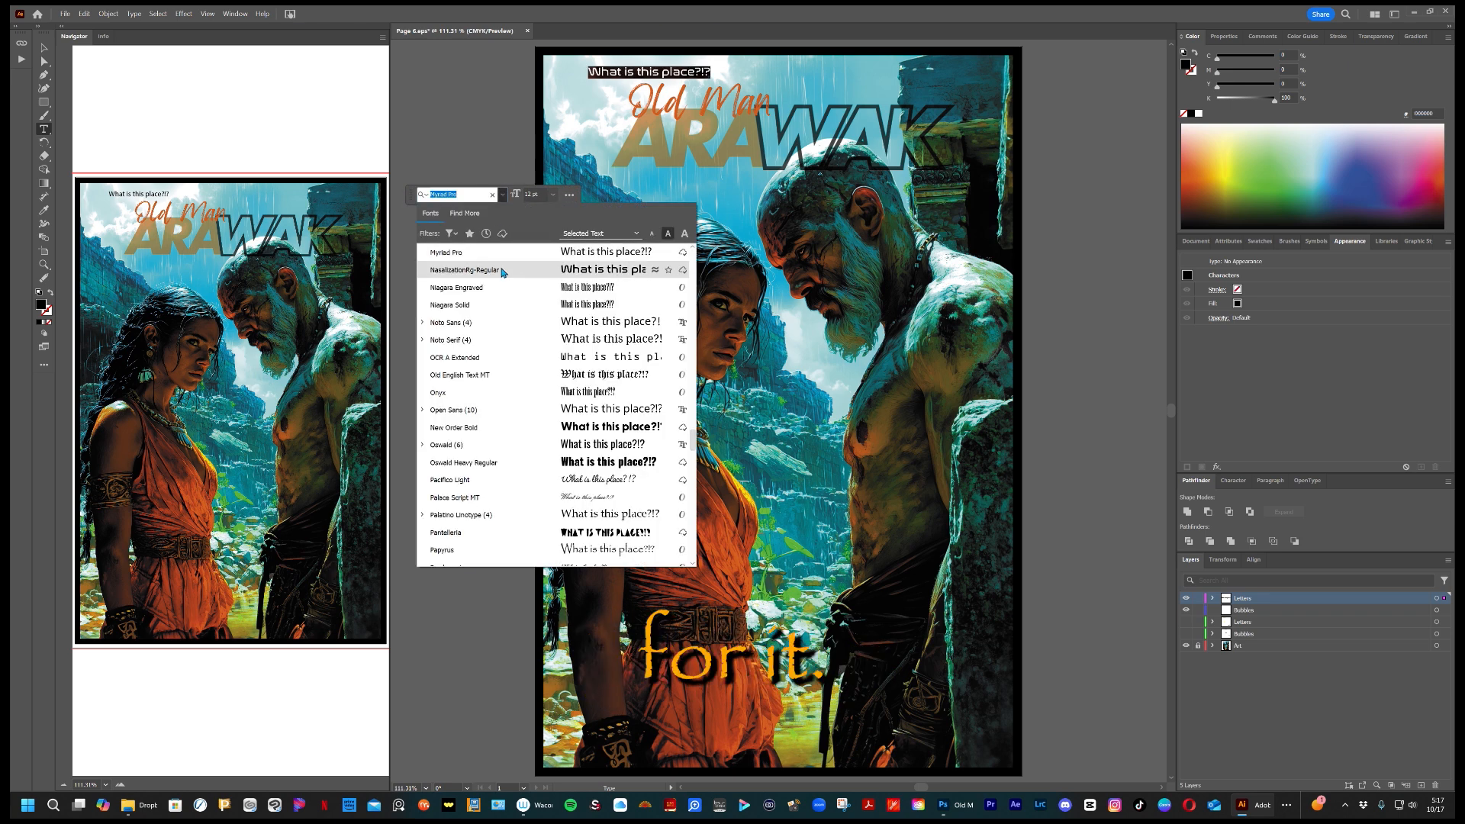
{"action": "scroll", "coordinate": [506, 282], "scroll_direction": "up", "scroll_amount": 3}
{"action": "scroll", "coordinate": [511, 298], "scroll_direction": "up", "scroll_amount": 10}
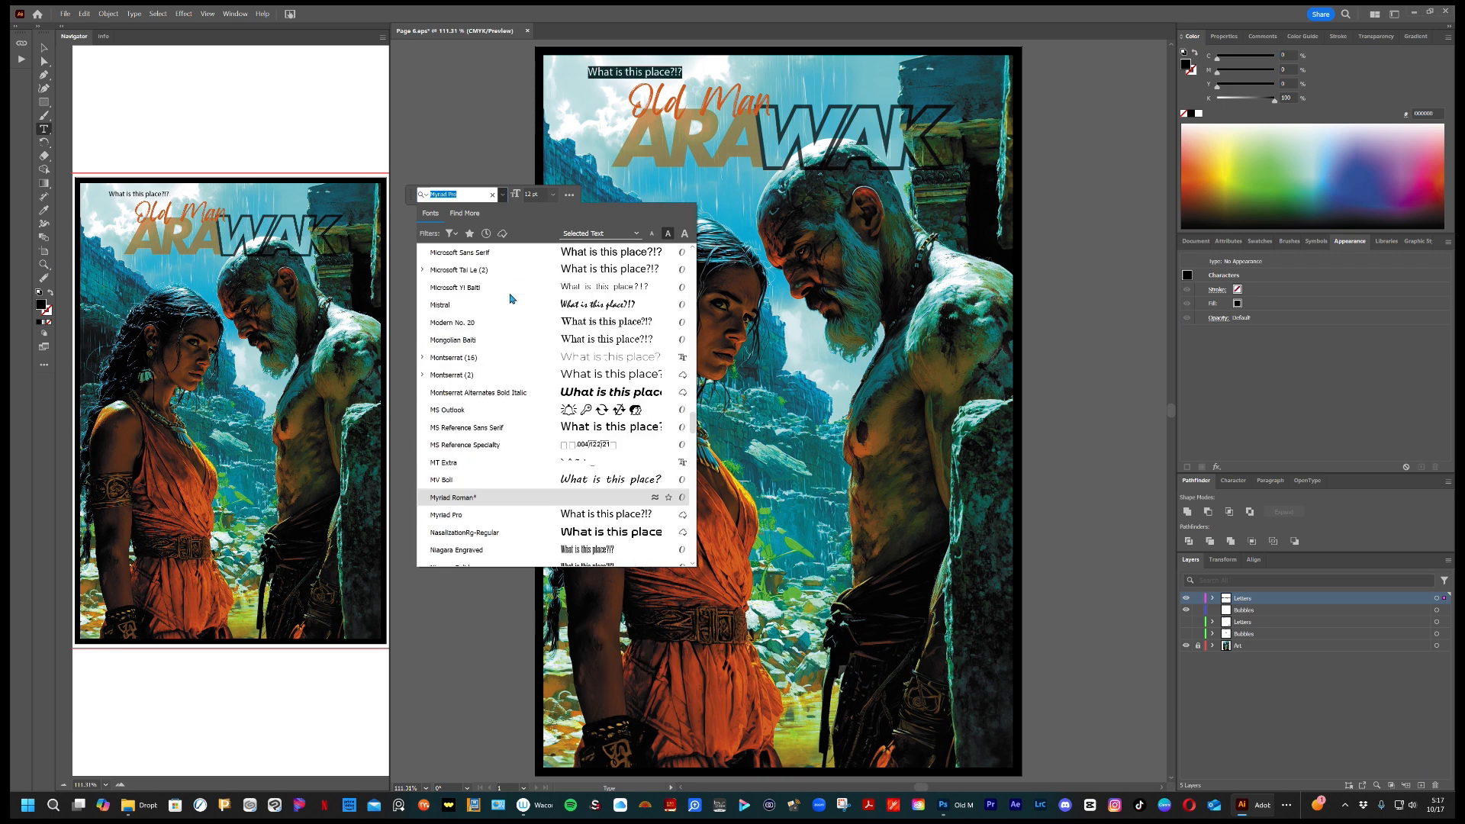
{"action": "scroll", "coordinate": [510, 299], "scroll_direction": "up", "scroll_amount": 20}
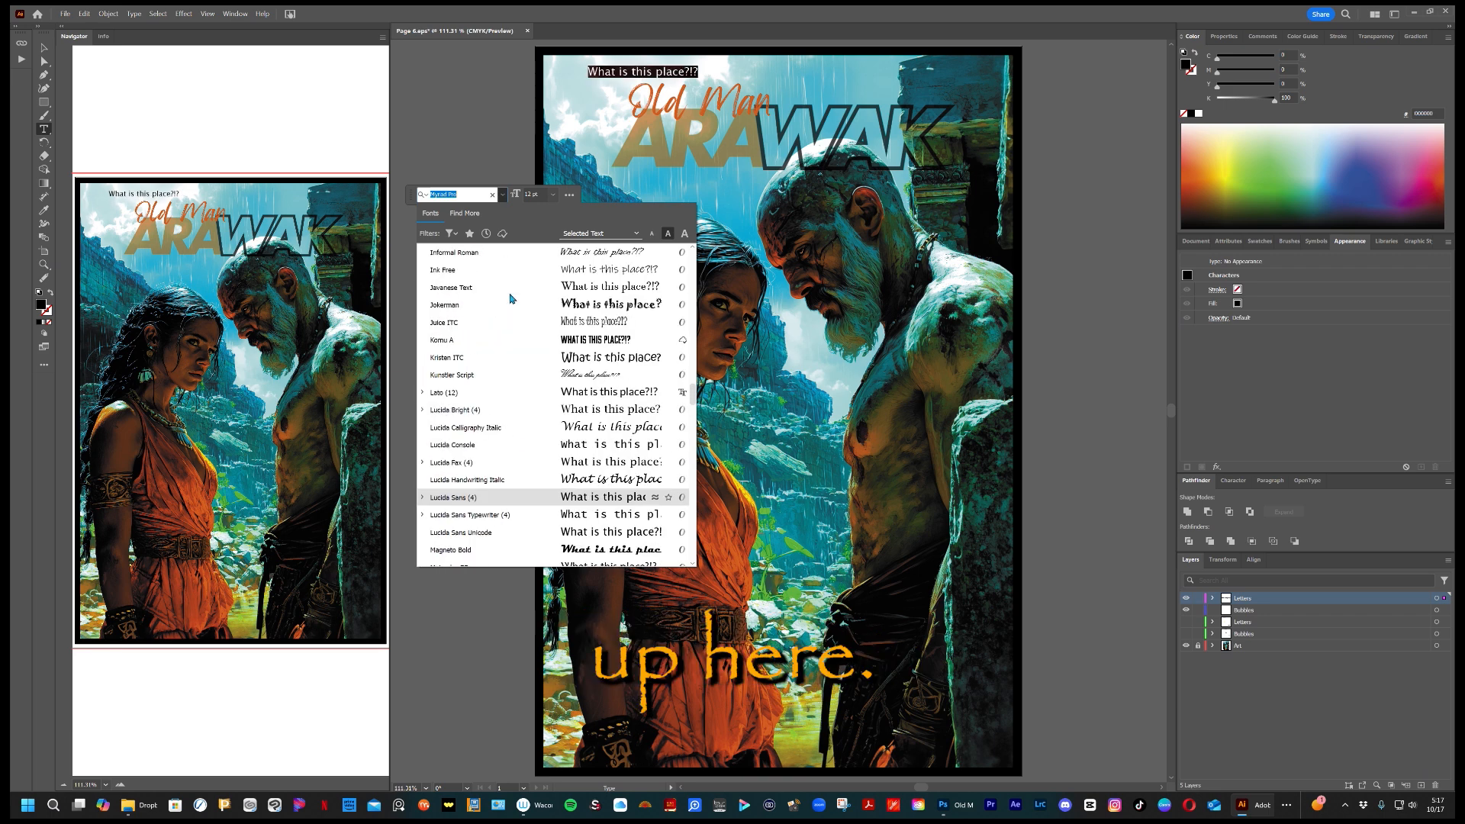
{"action": "scroll", "coordinate": [510, 299], "scroll_direction": "up", "scroll_amount": 15}
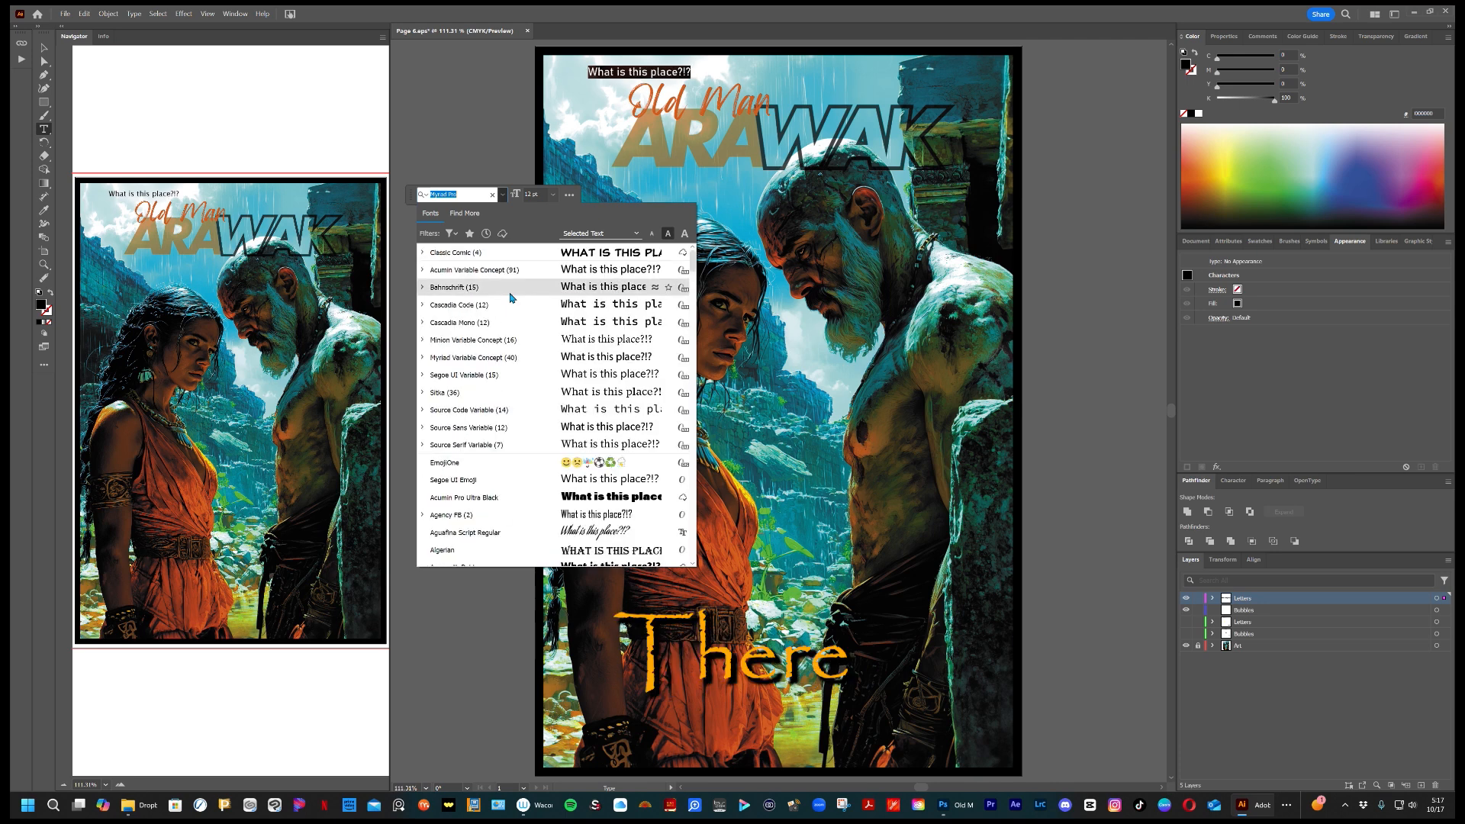
{"action": "left_click", "coordinate": [477, 255]}
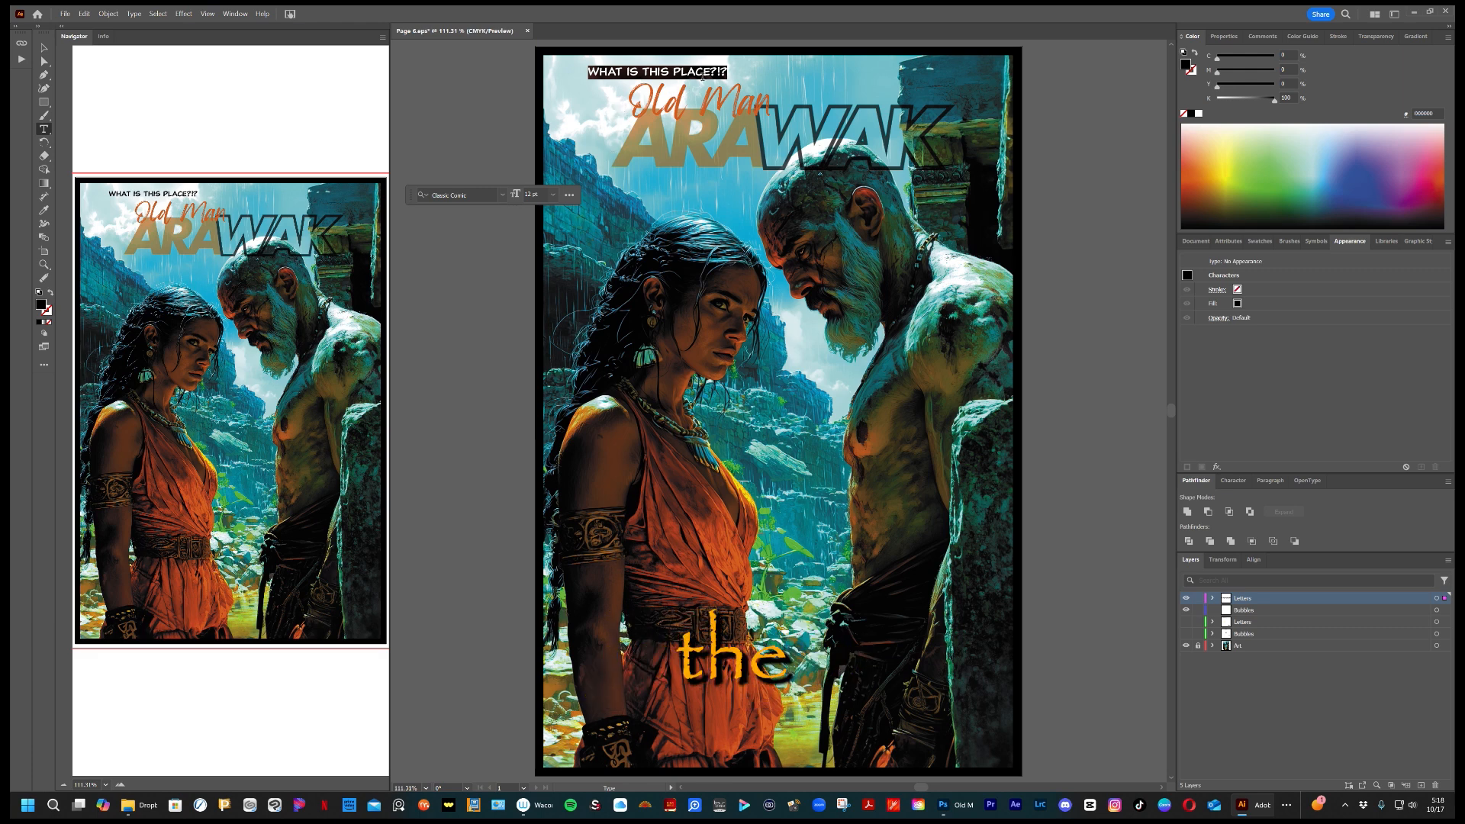
Set the dialogue's font size to 10 pt and deselect the text.
{"action": "left_click", "coordinate": [552, 200]}
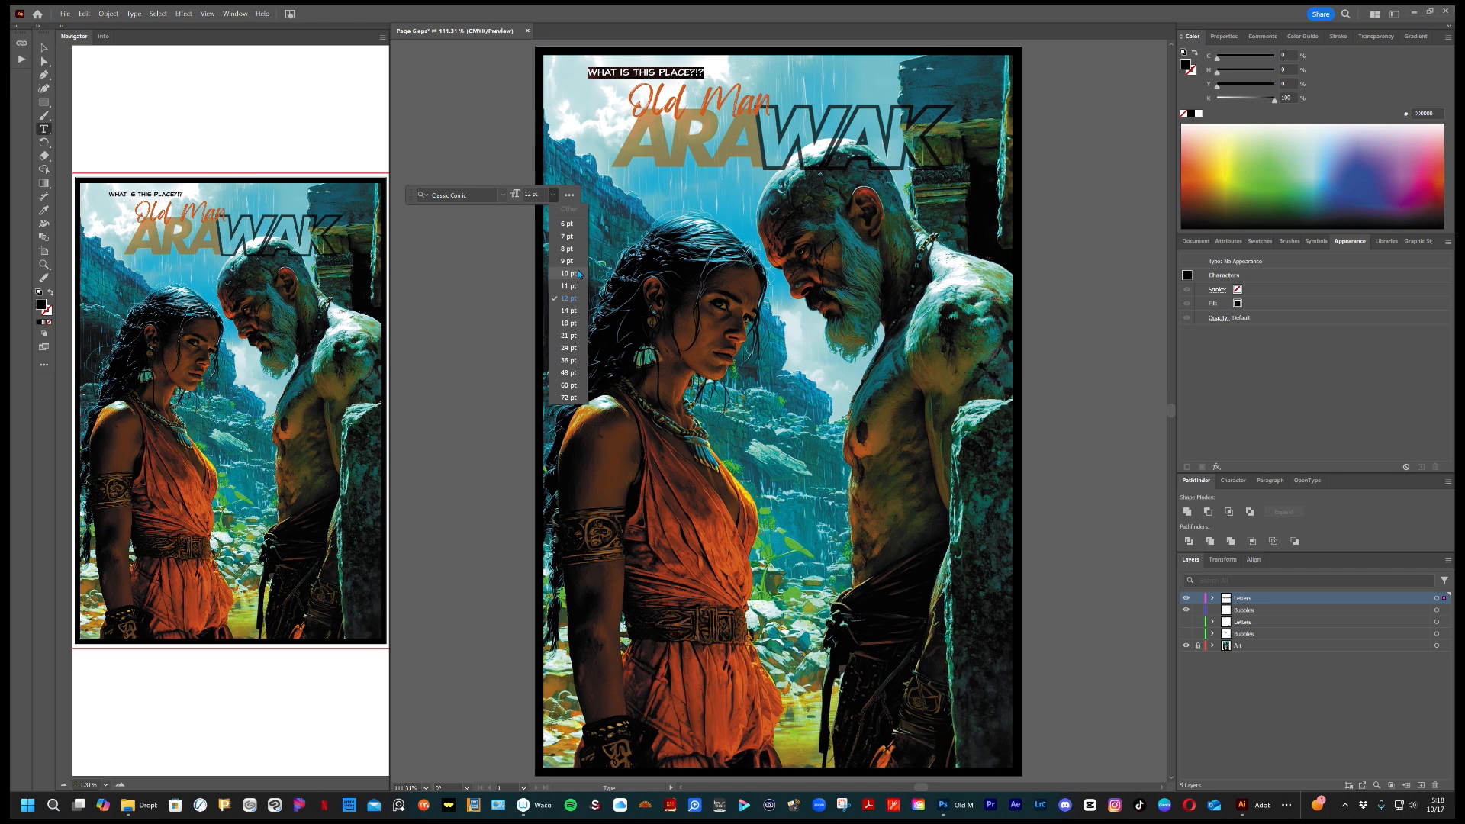
{"action": "left_click", "coordinate": [579, 274]}
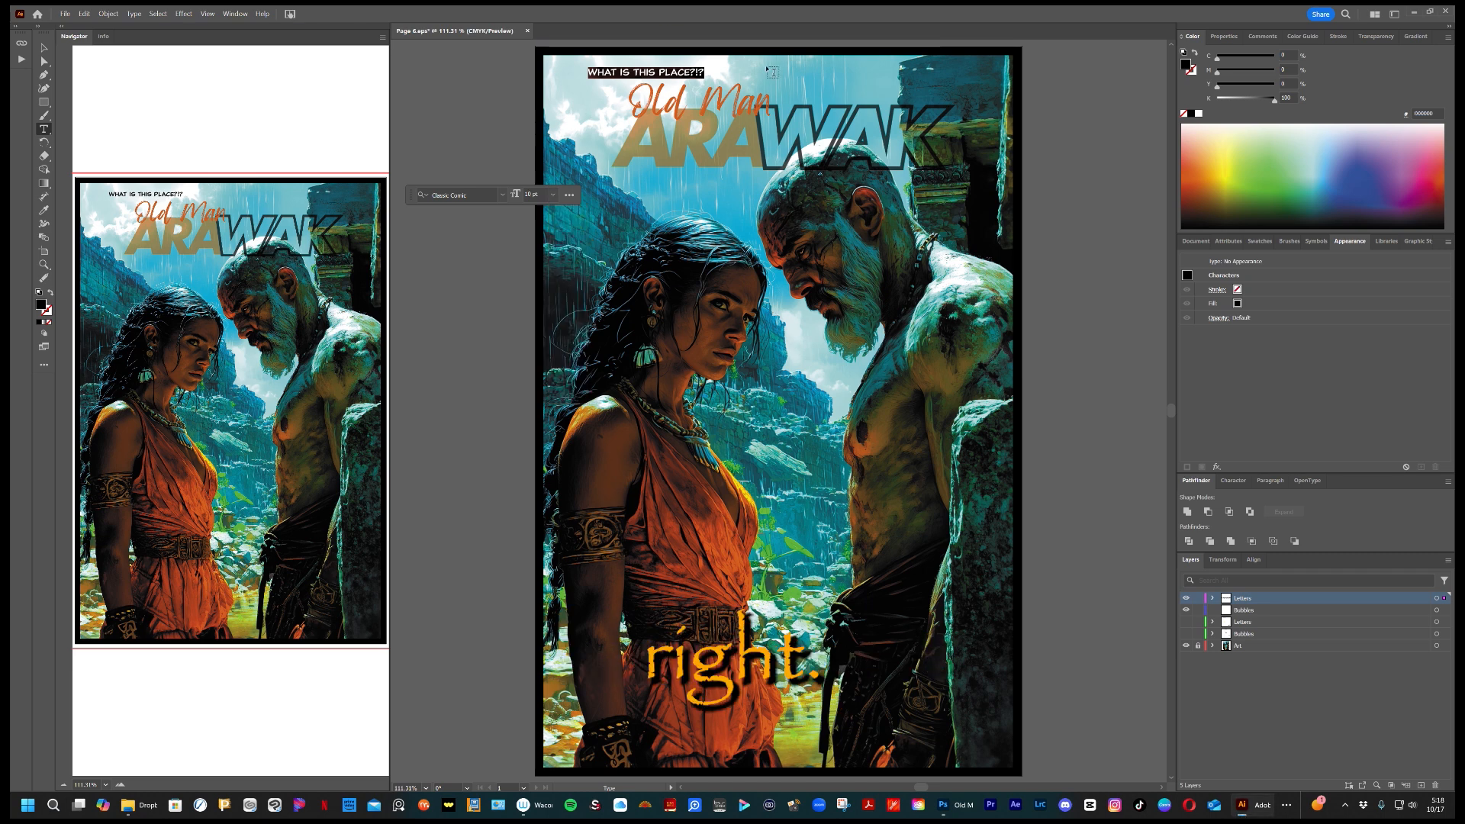
{"action": "left_click", "coordinate": [769, 73]}
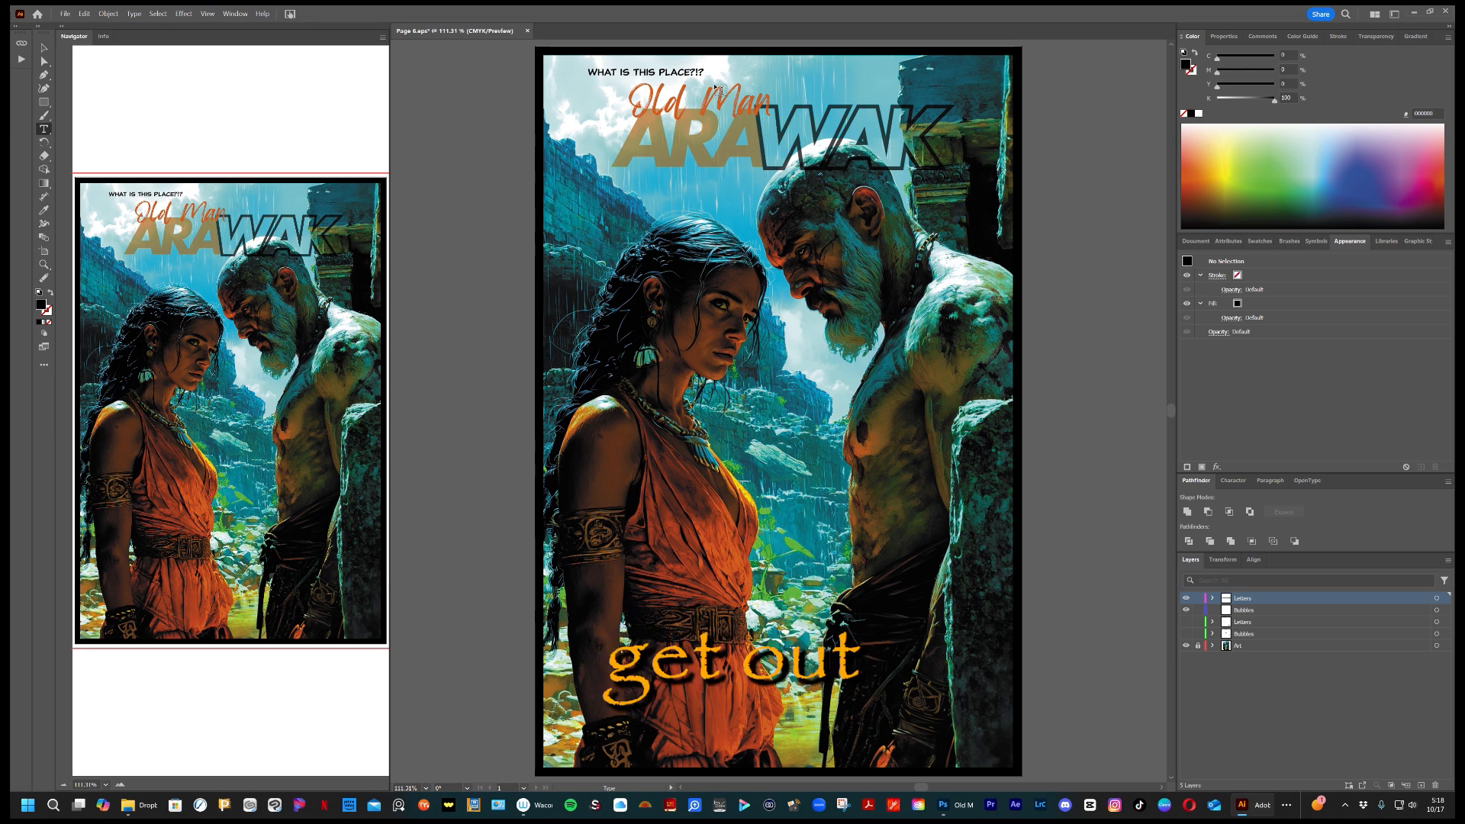
Switch between the Selection and Type tools and reopen the dialogue text for editing.
{"action": "key", "text": "v"}
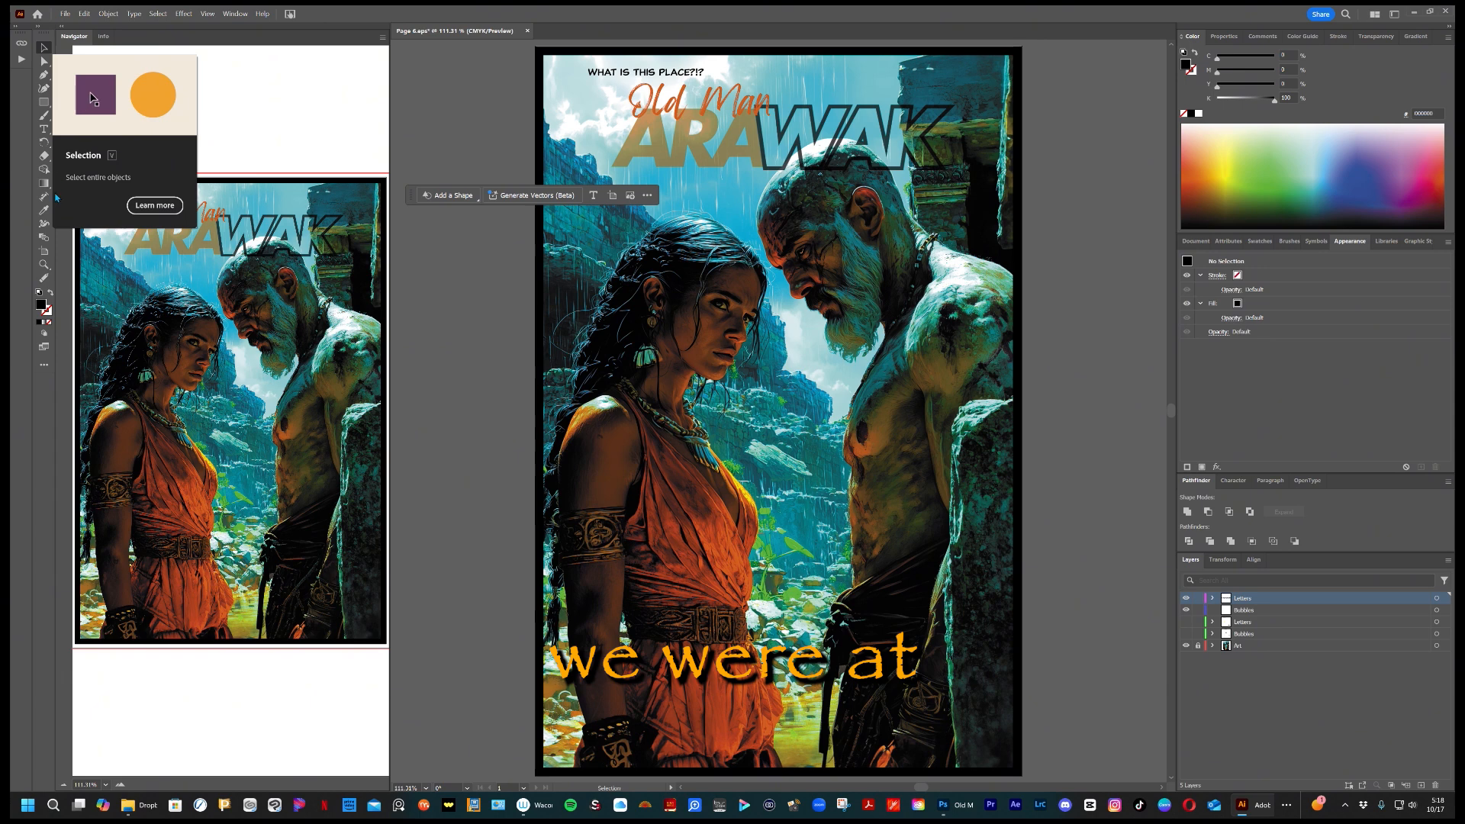
{"action": "left_click", "coordinate": [44, 130]}
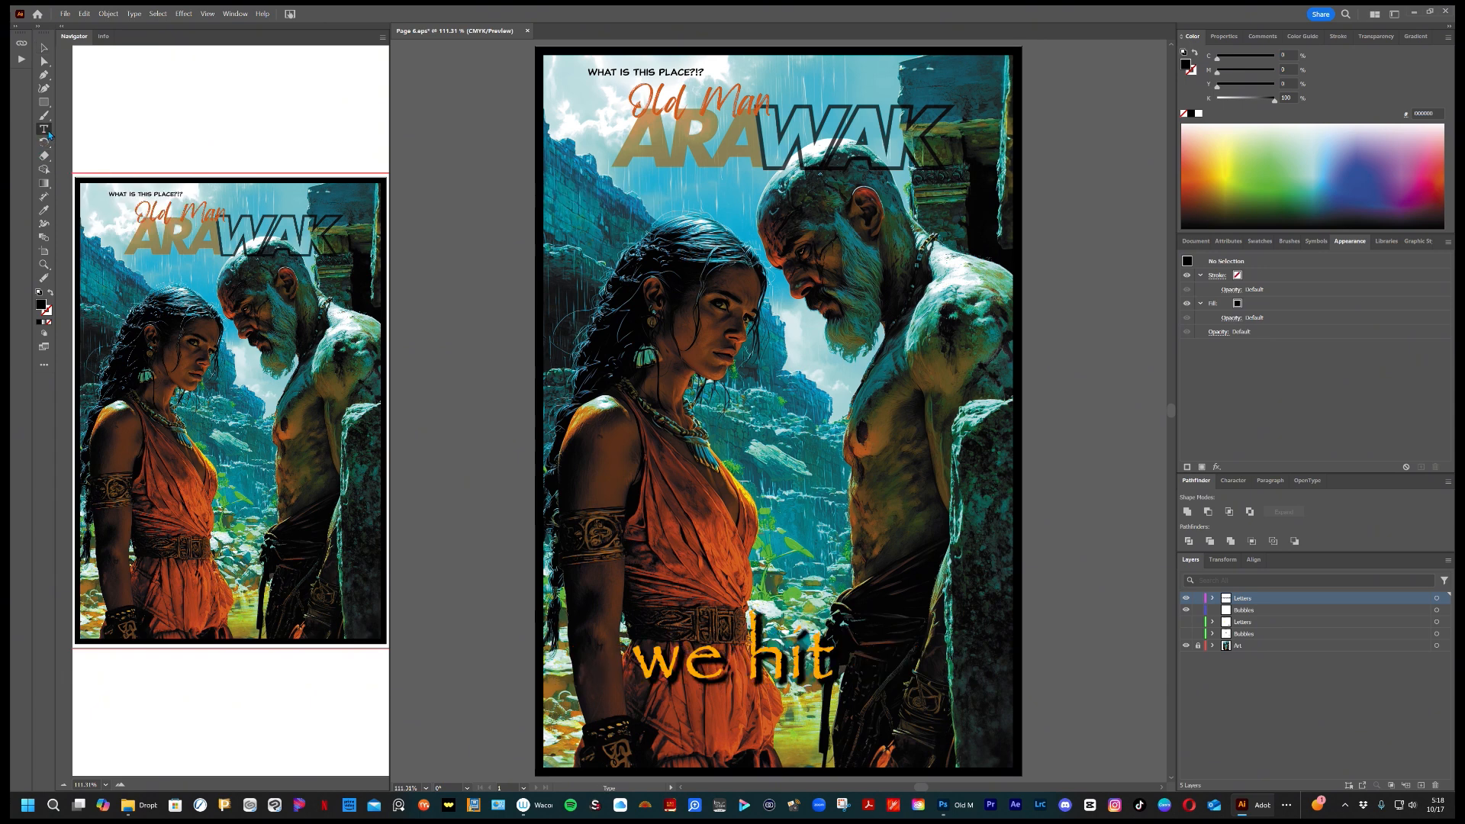
{"action": "left_click", "coordinate": [44, 47]}
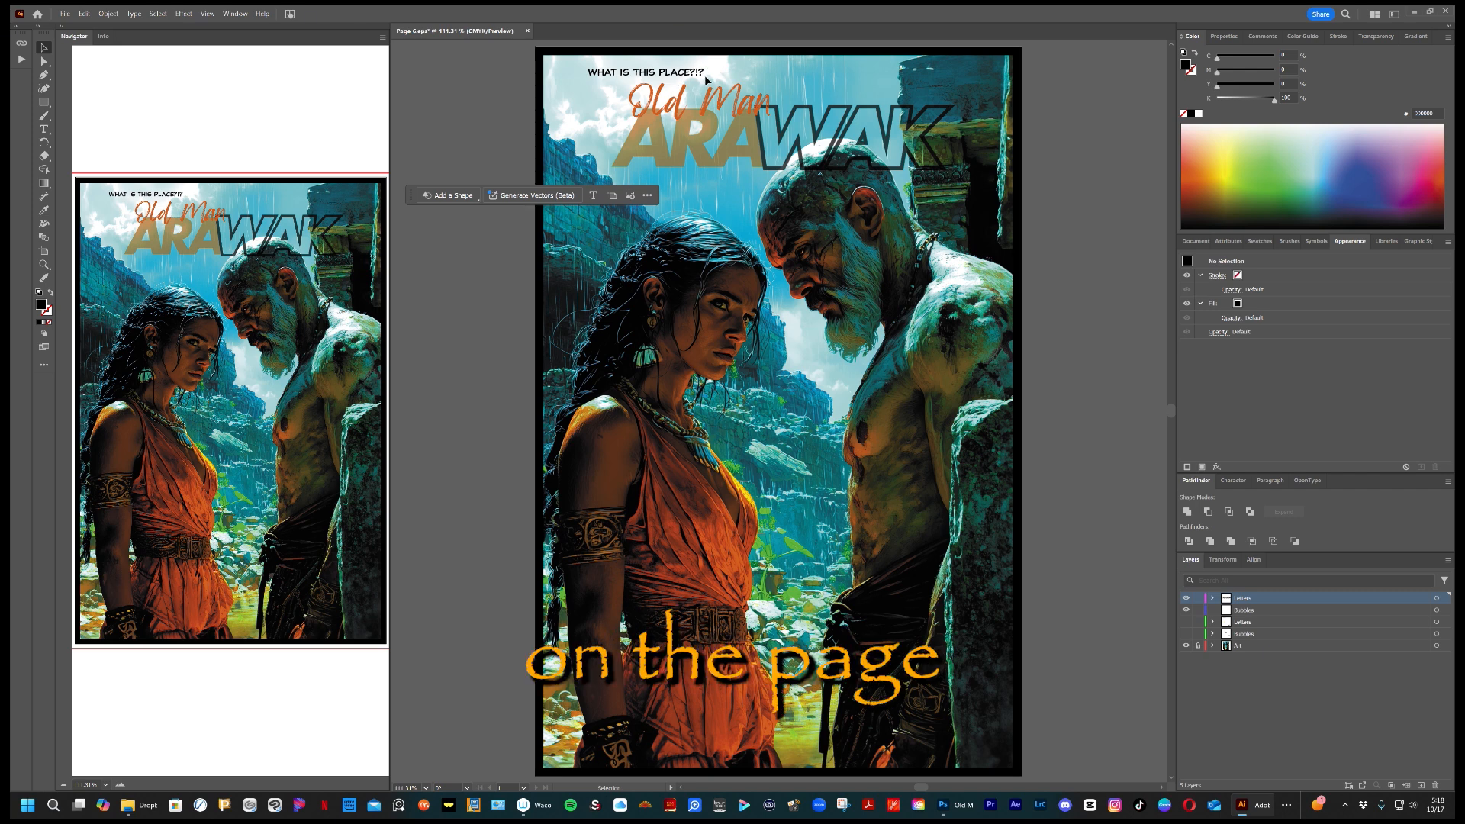
{"action": "left_click", "coordinate": [694, 76]}
{"action": "double_click", "coordinate": [695, 75]}
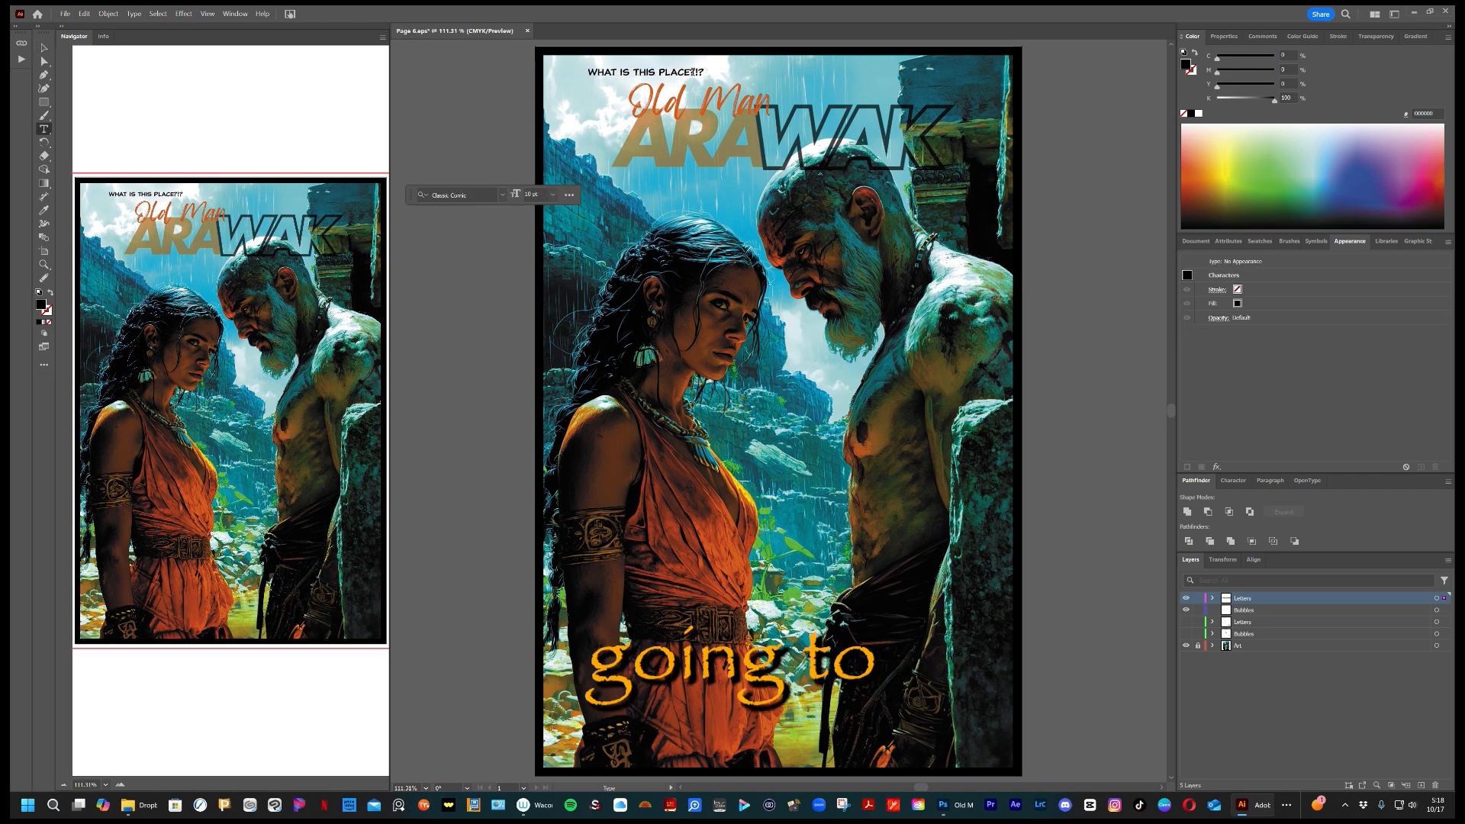
Try replacing the whole line of dialogue with the letter V and undo the replacement.
{"action": "left_click_drag", "start_coordinate": [702, 72], "coordinate": [586, 74]}
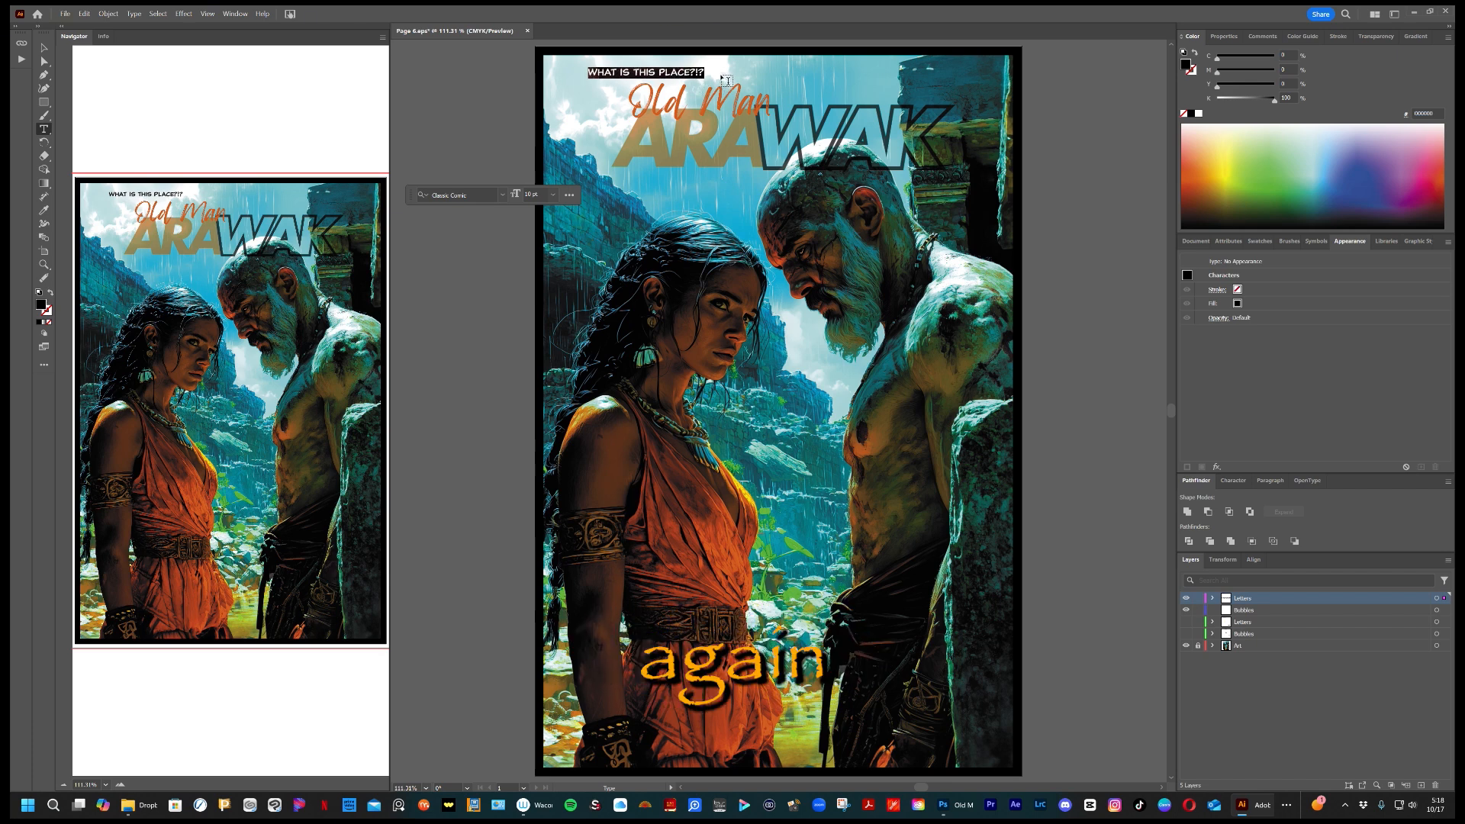
{"action": "type", "text": "V"}
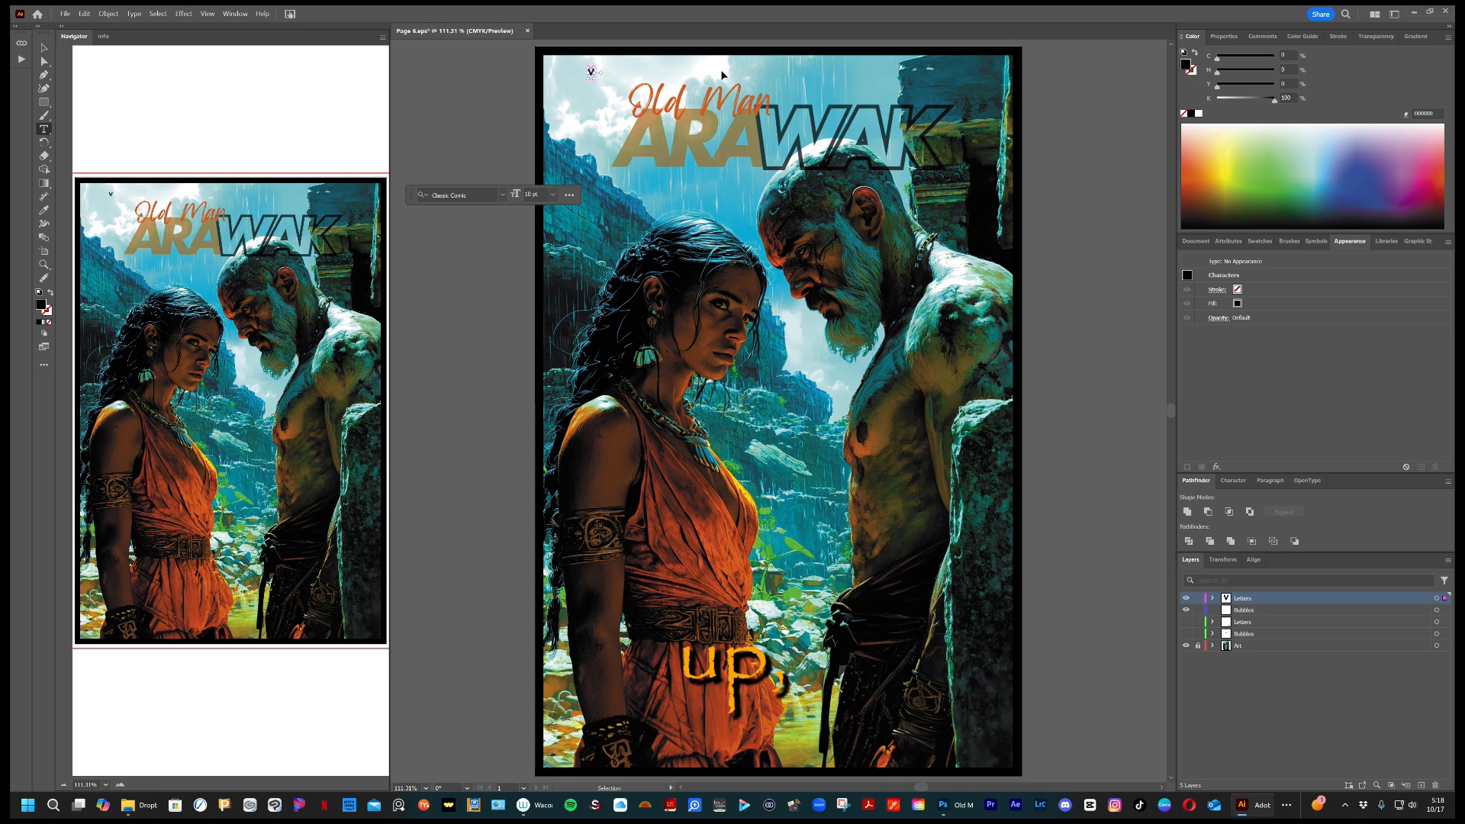
{"action": "key", "text": "ctrl+z"}
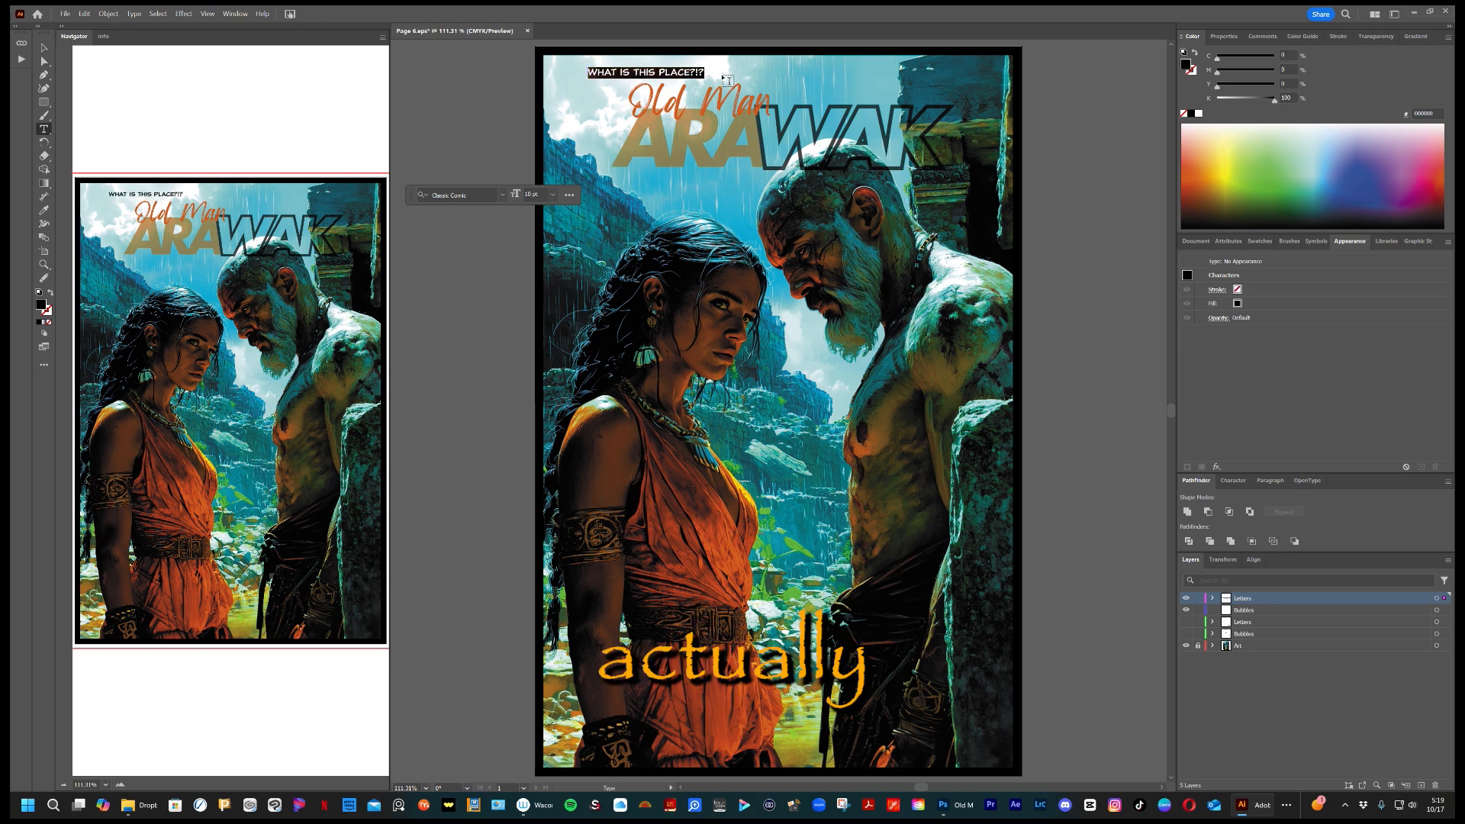
Leave text editing and move the dialogue text object to the upper right of the cover, above the WAK lettering.
{"action": "left_click", "coordinate": [728, 80]}
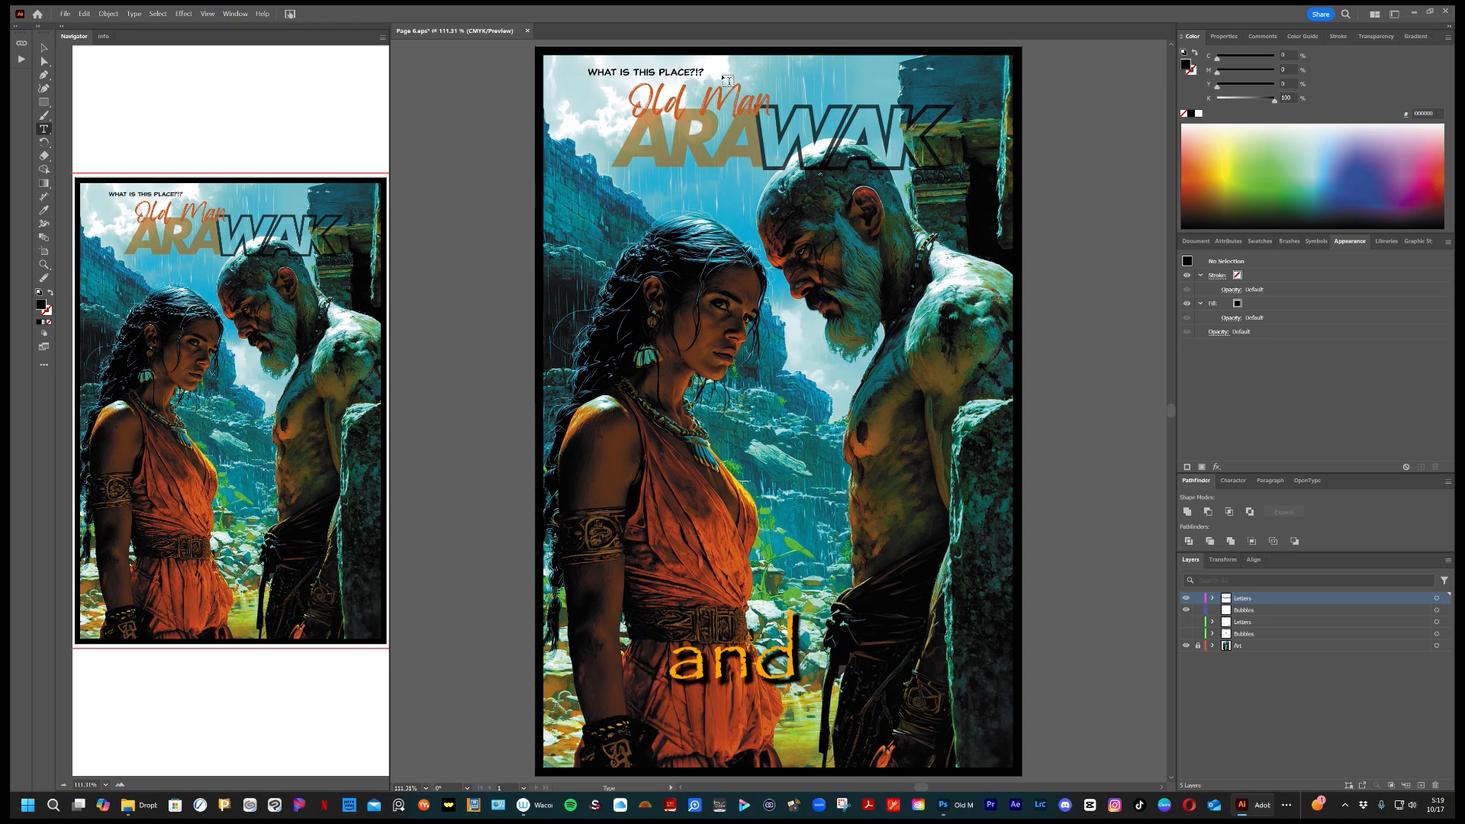
{"action": "key", "text": "v"}
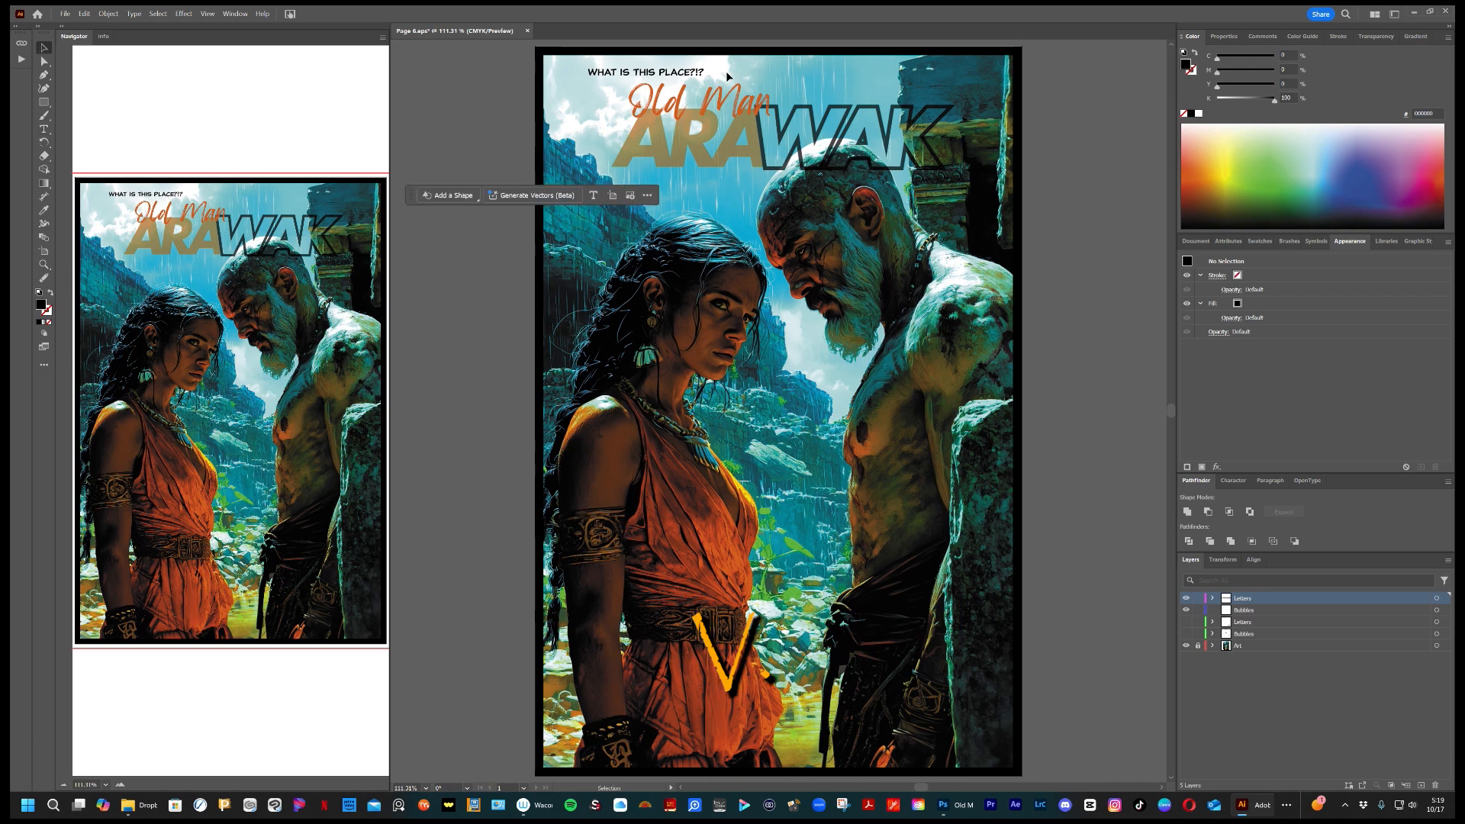
{"action": "left_click", "coordinate": [595, 74]}
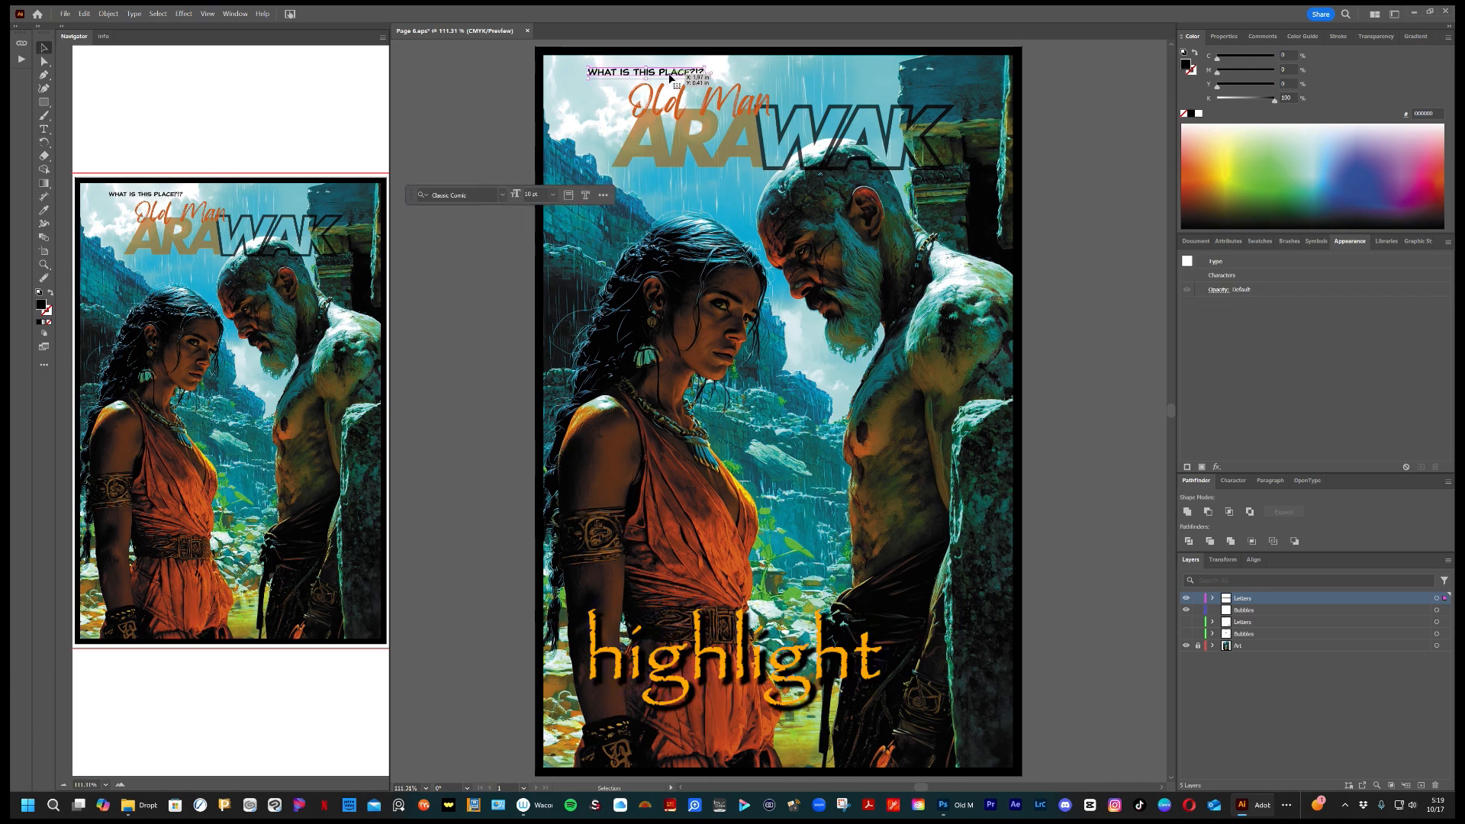
{"action": "left_click_drag", "start_coordinate": [664, 73], "coordinate": [807, 243]}
{"action": "left_click_drag", "start_coordinate": [683, 88], "coordinate": [858, 90]}
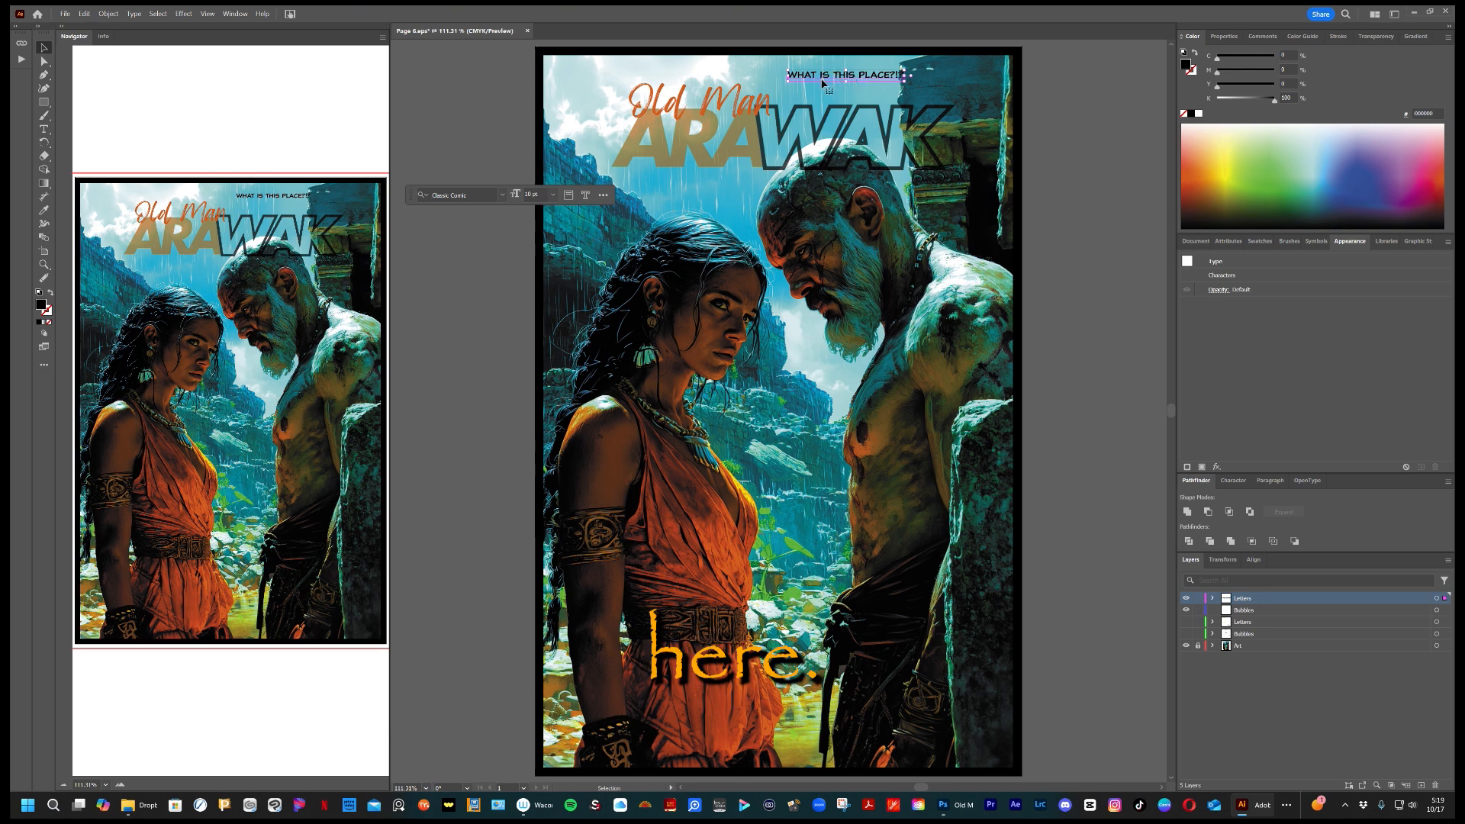
Edit the dialogue to insert a line break after WHAT, without a space before IS.
{"action": "double_click", "coordinate": [820, 76]}
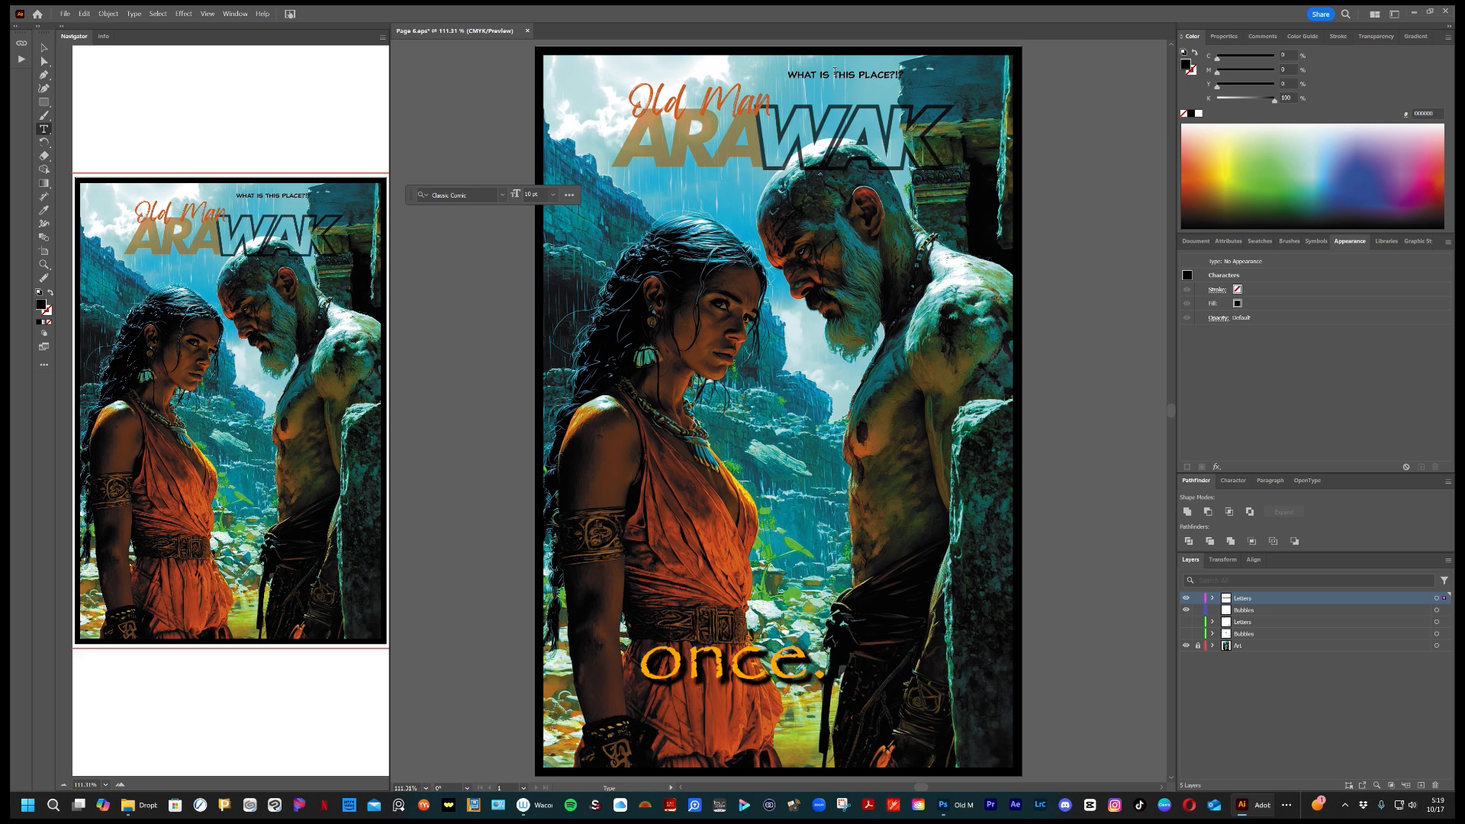
{"action": "key", "text": "BackSpace"}
{"action": "key", "text": "BackSpace"}
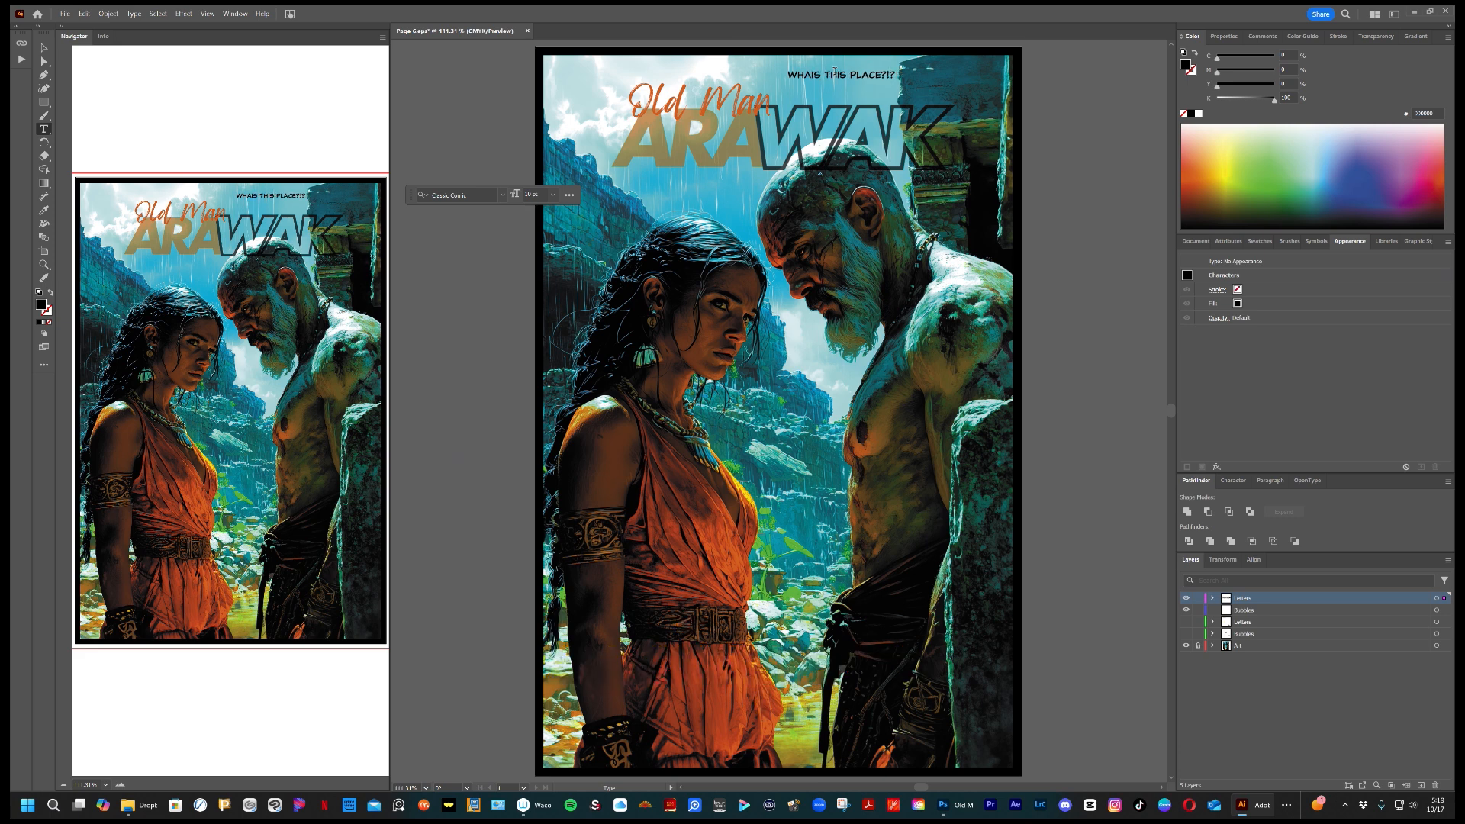
{"action": "type", "text": "T"}
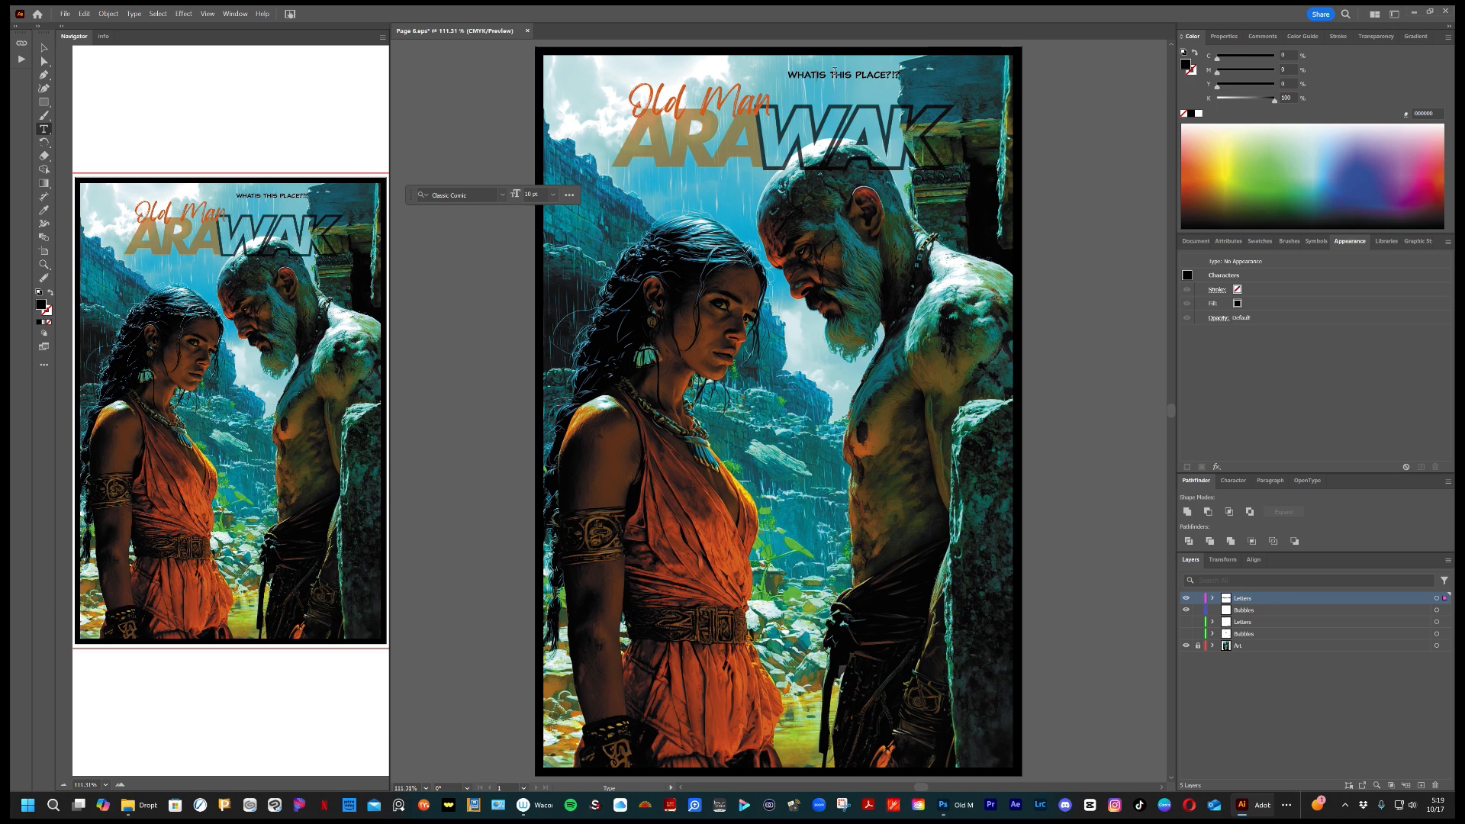
{"action": "key", "text": "Return"}
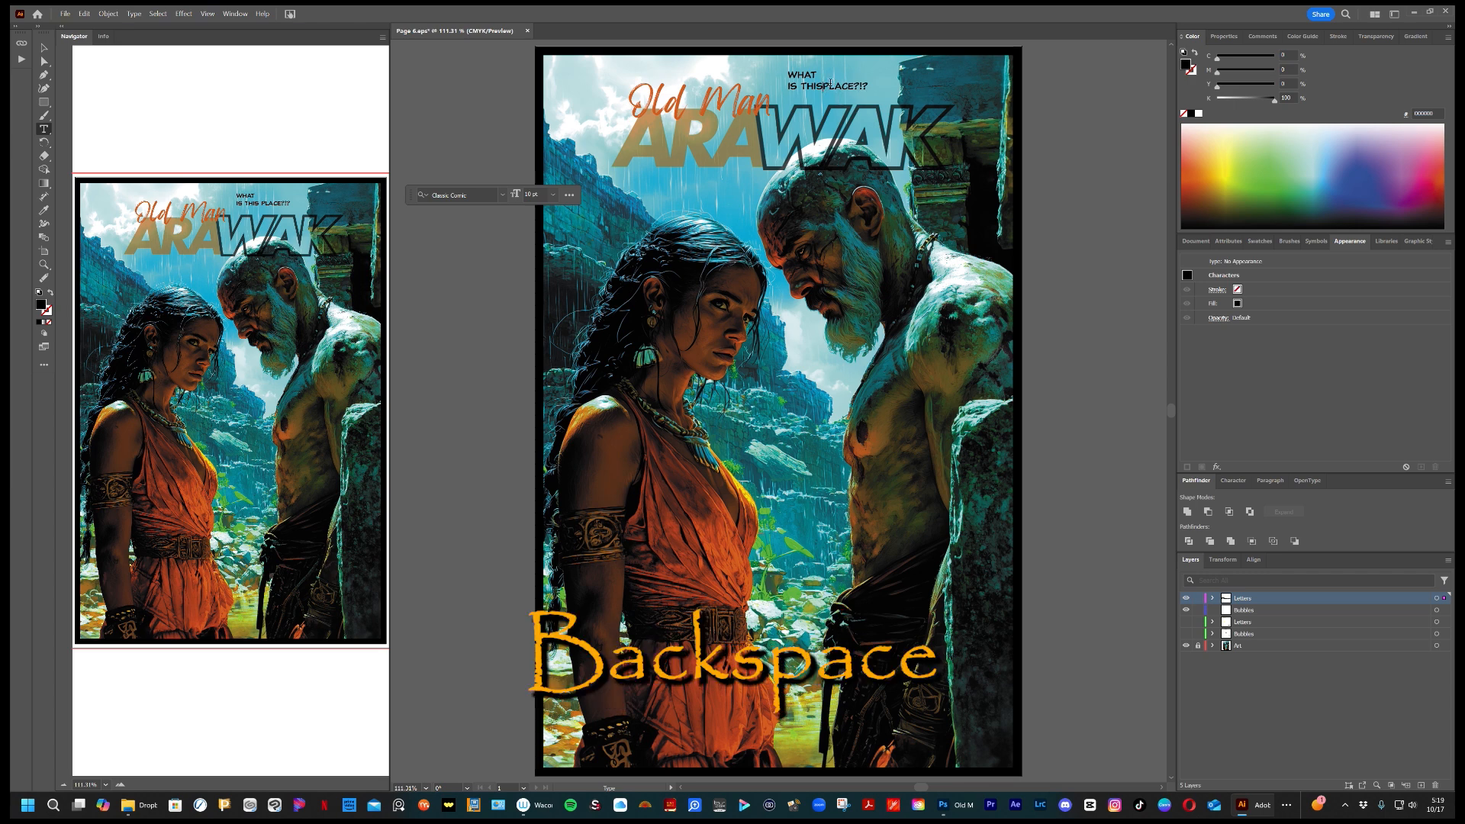
Break the dialogue before PLACE?!? so it starts a third line, and leave text editing.
{"action": "key", "text": "Return"}
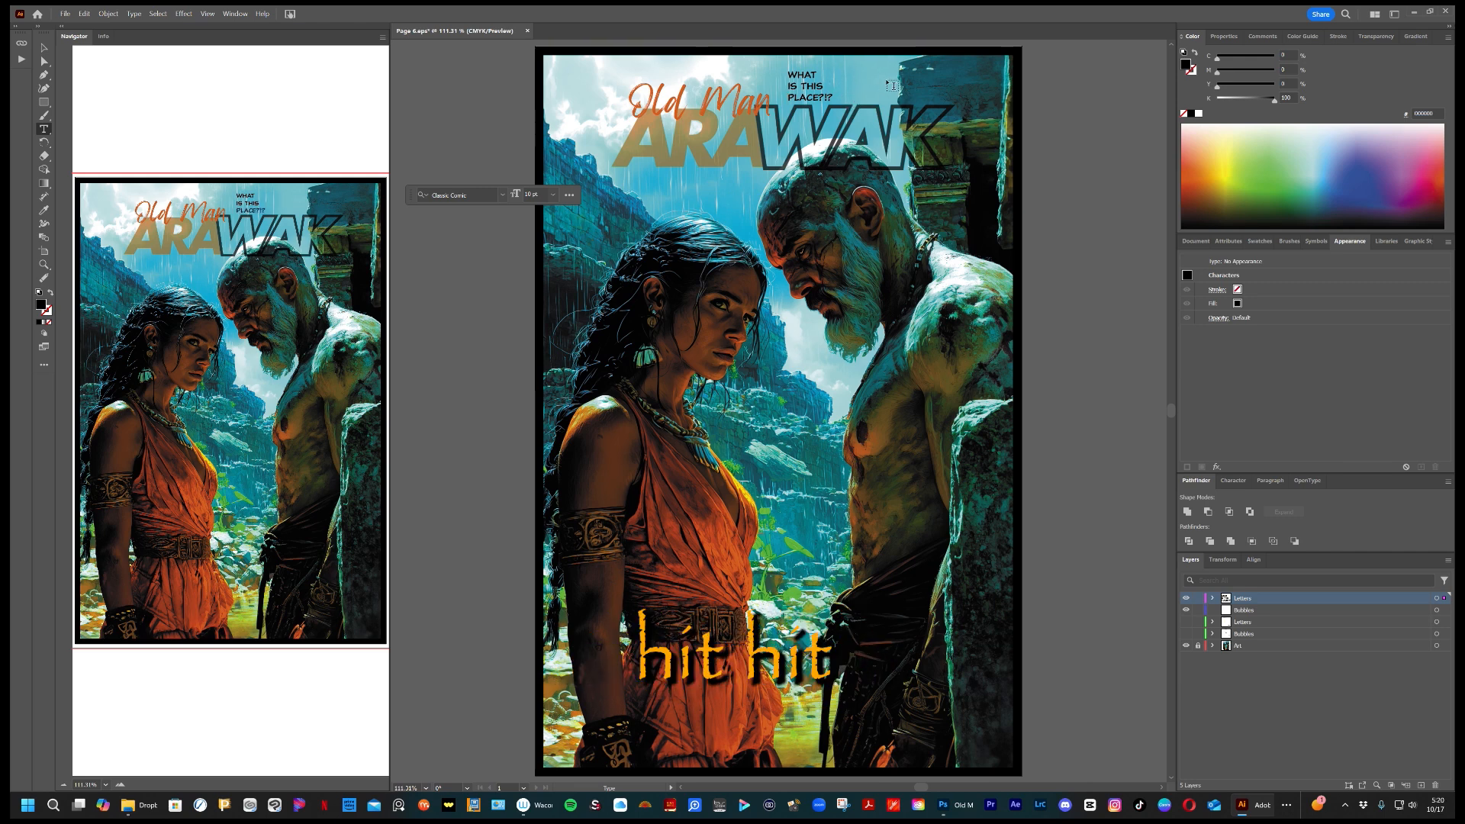
{"action": "left_click", "coordinate": [892, 86]}
{"action": "key", "text": "v"}
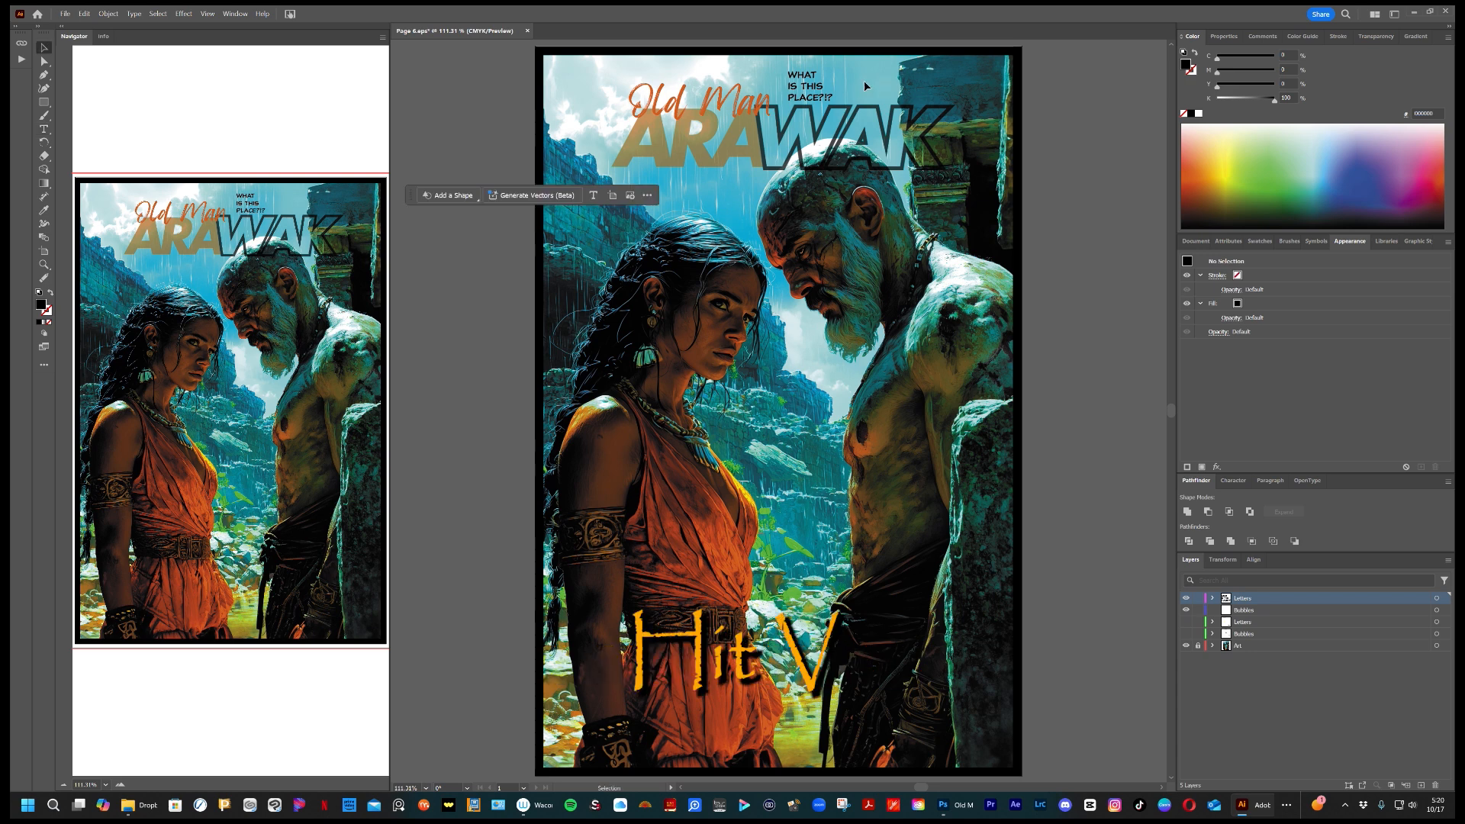
Centre-align the paragraph of the three-line dialogue text object above the WAK lettering.
{"action": "left_click", "coordinate": [802, 77]}
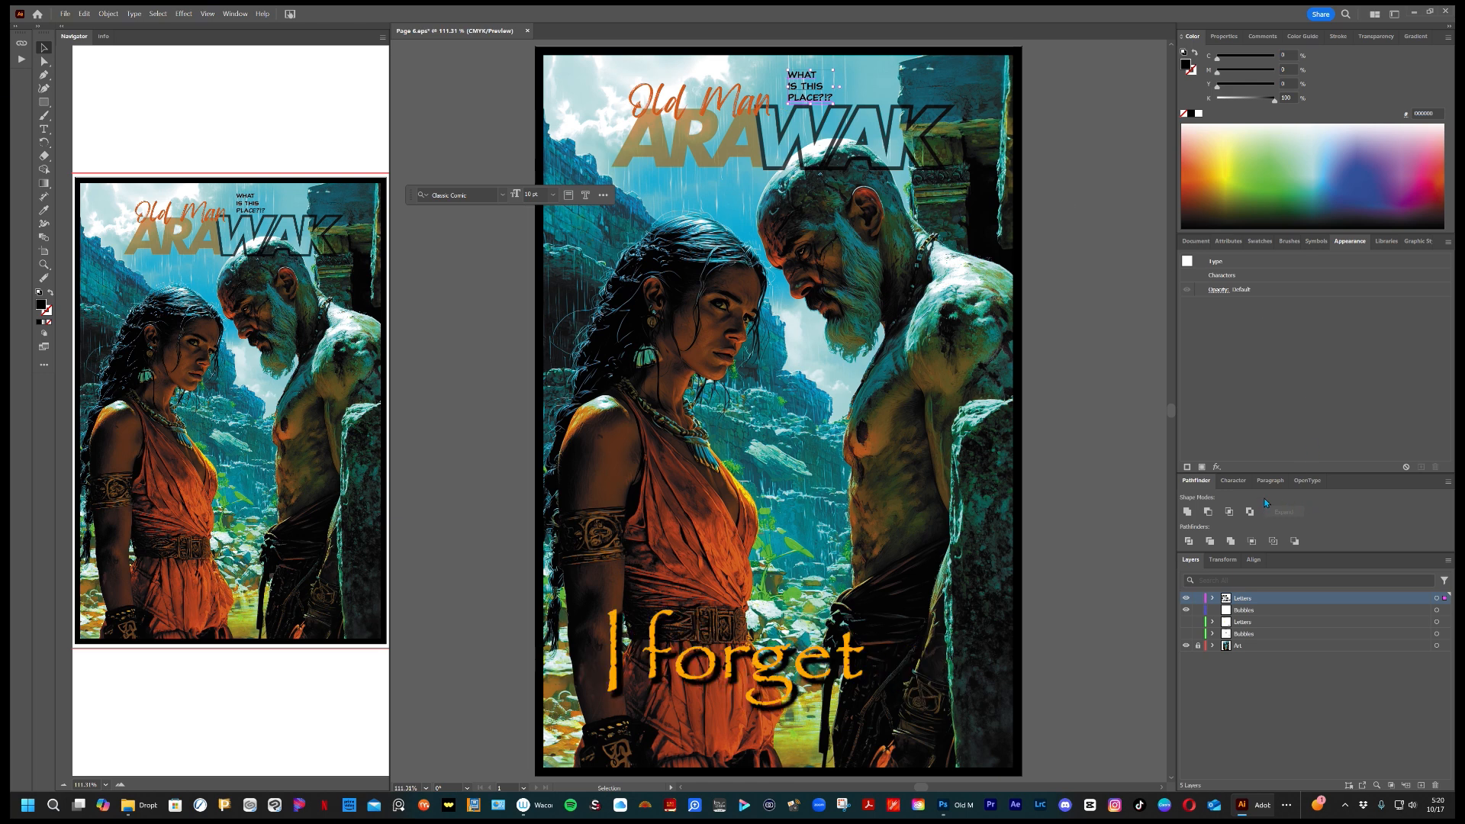
{"action": "left_click", "coordinate": [1241, 481]}
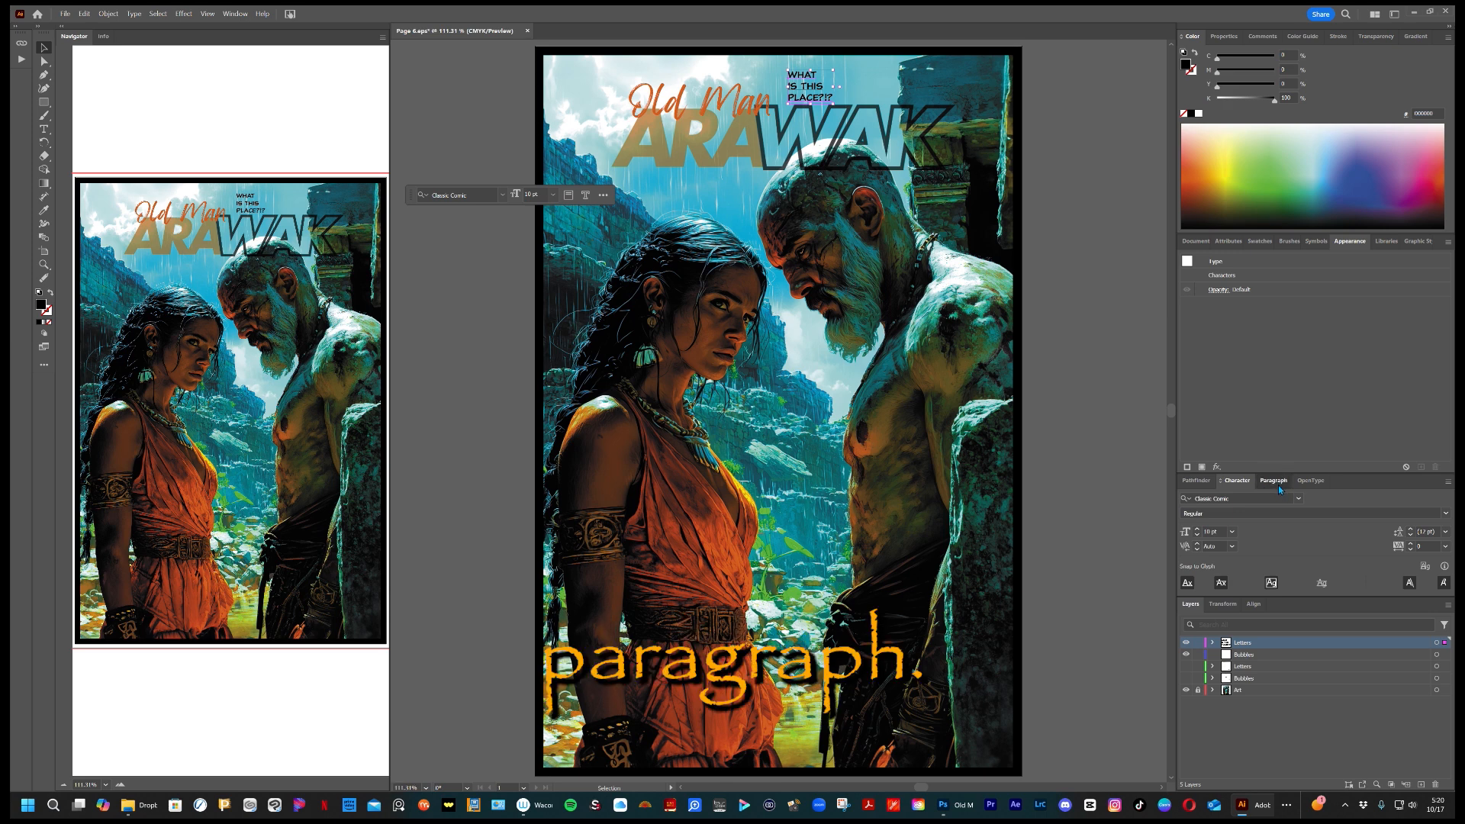
{"action": "left_click", "coordinate": [1277, 483]}
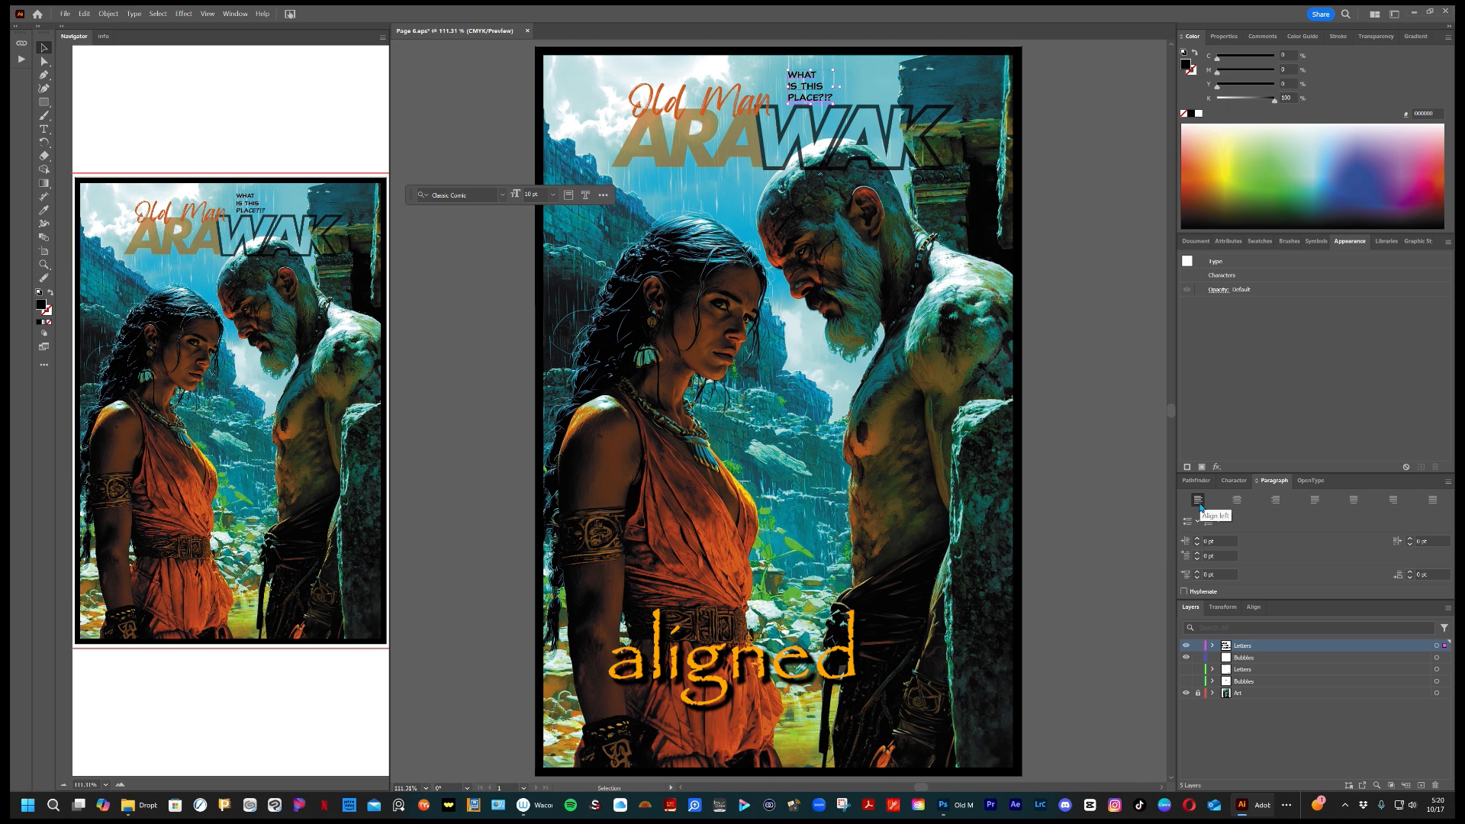
{"action": "left_click", "coordinate": [1238, 502]}
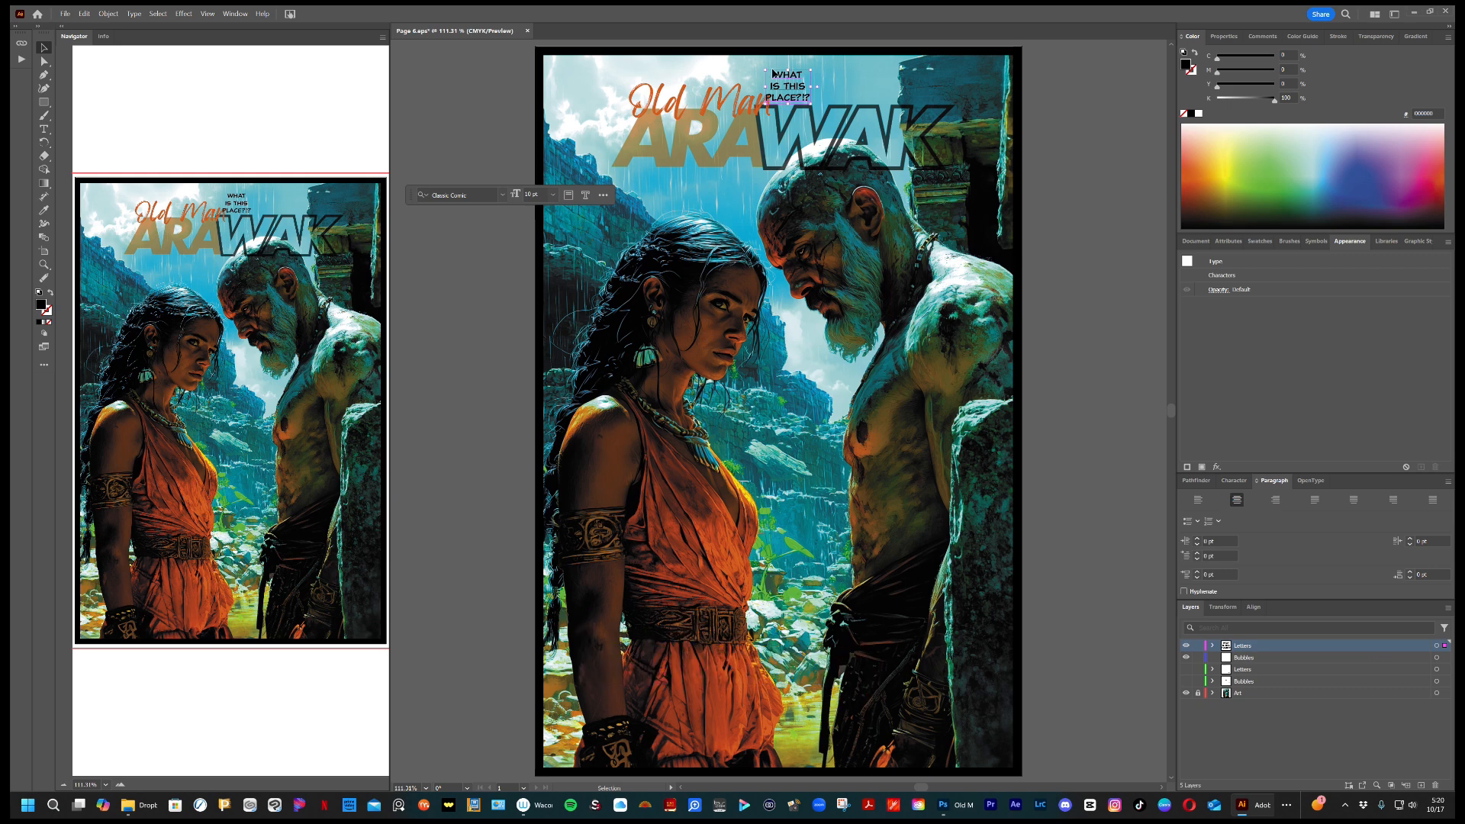
Shorten the dialogue's last line to PLACE? and undo the stray placeholder text object placed beside it.
{"action": "double_click", "coordinate": [806, 98]}
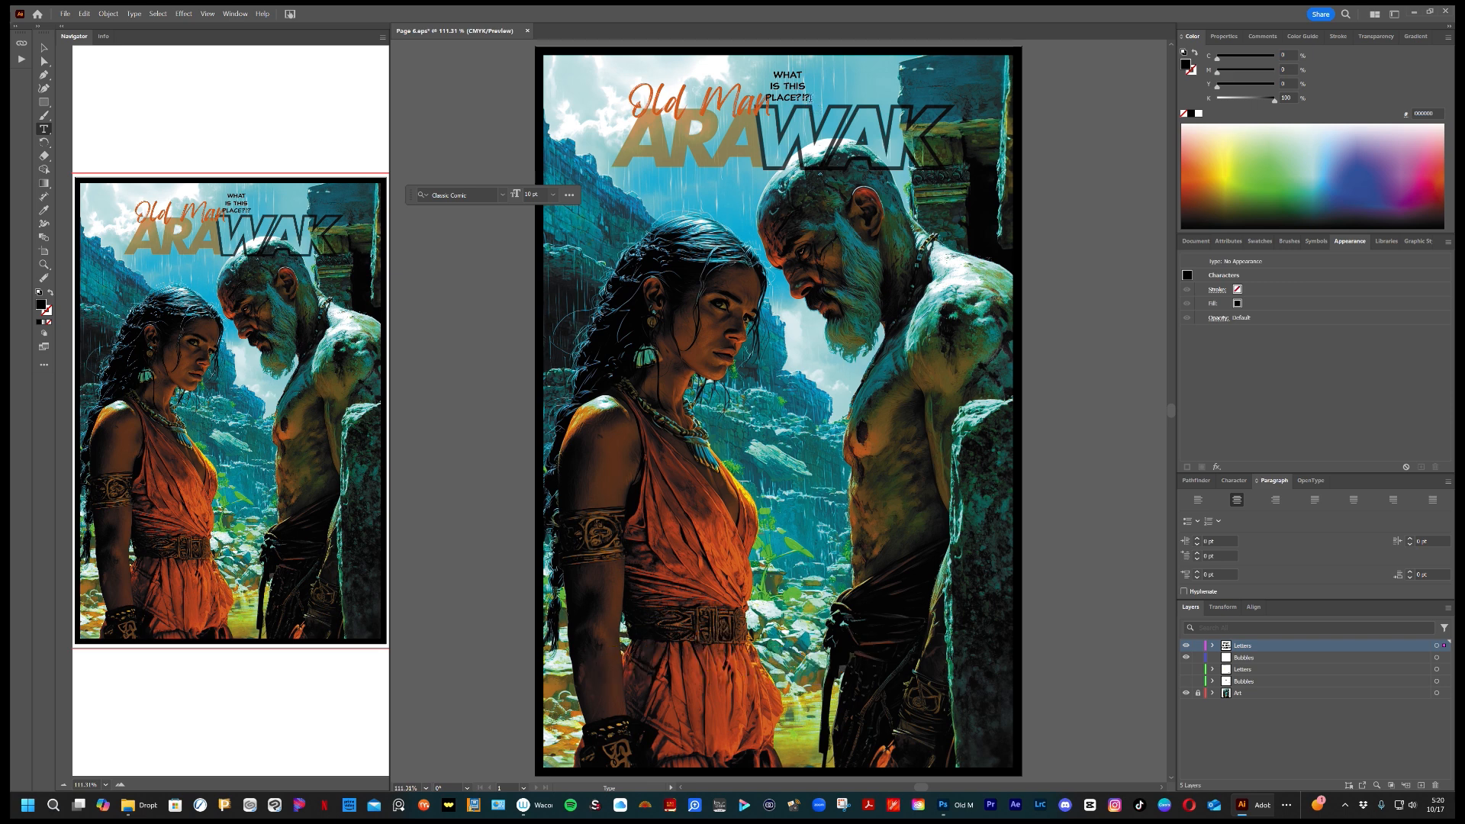
{"action": "key", "text": "BackSpace"}
{"action": "key", "text": "BackSpace"}
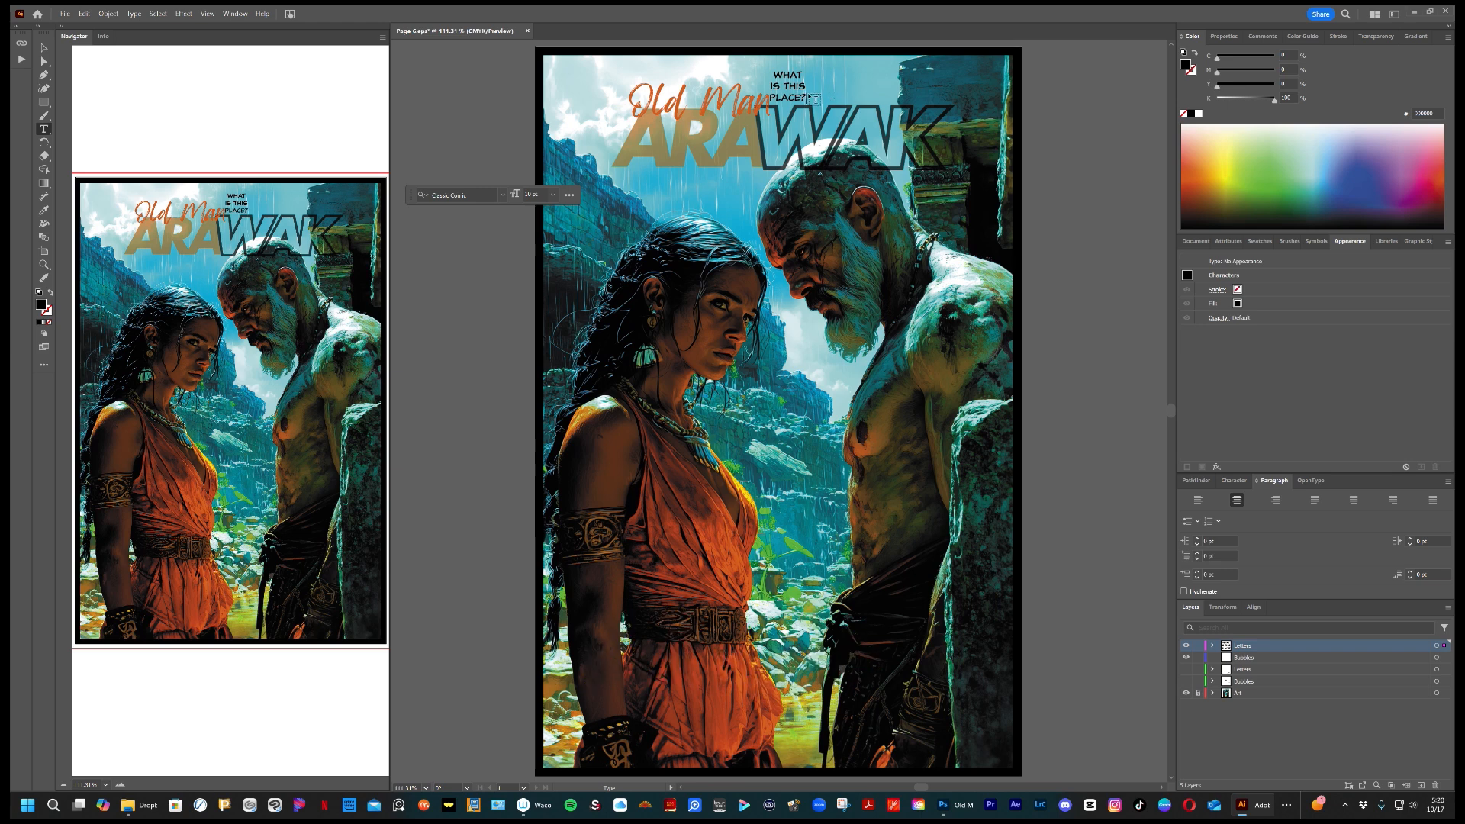
{"action": "left_click", "coordinate": [812, 100]}
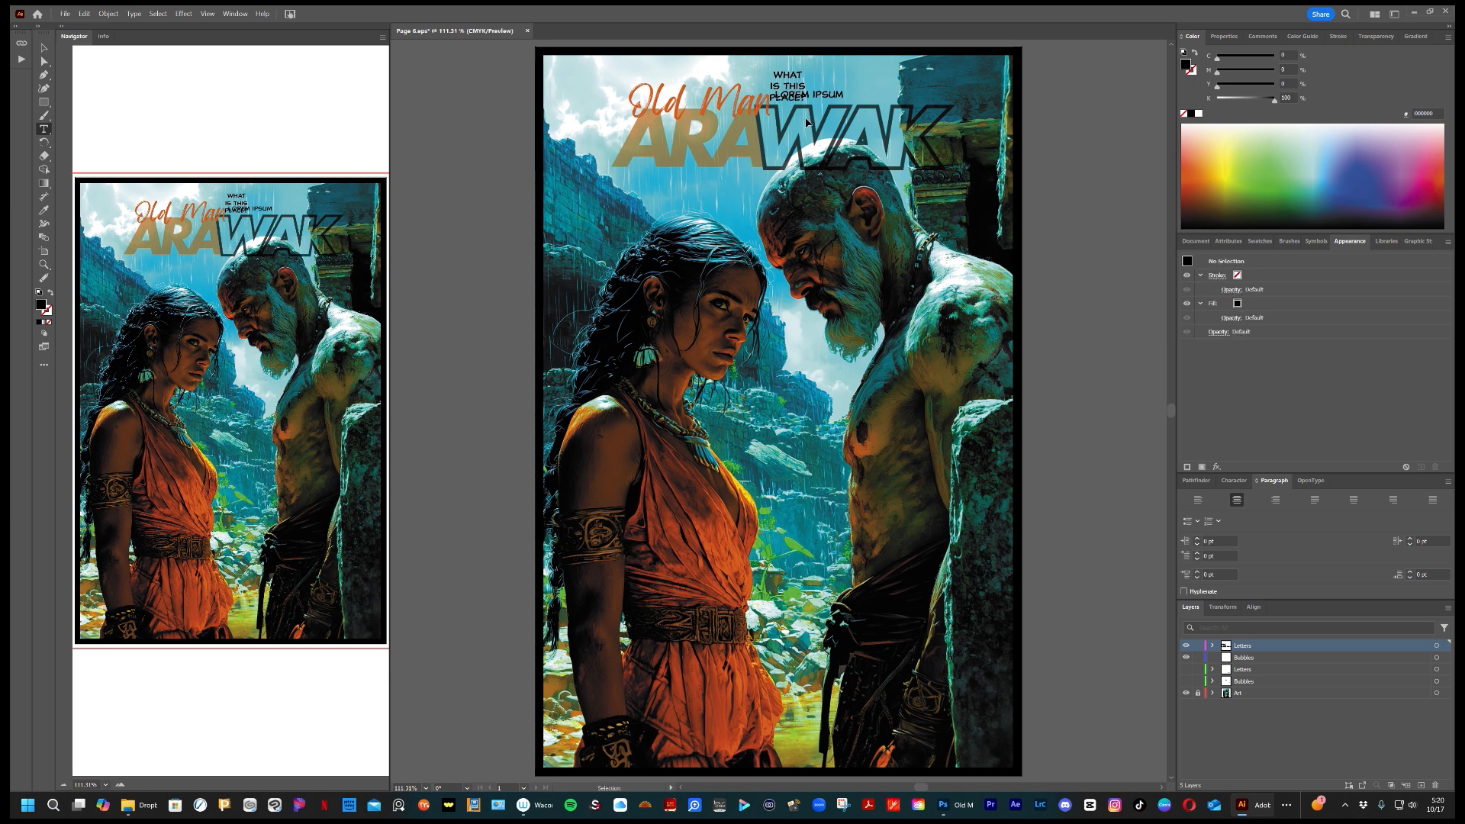
{"action": "key", "text": "ctrl+z"}
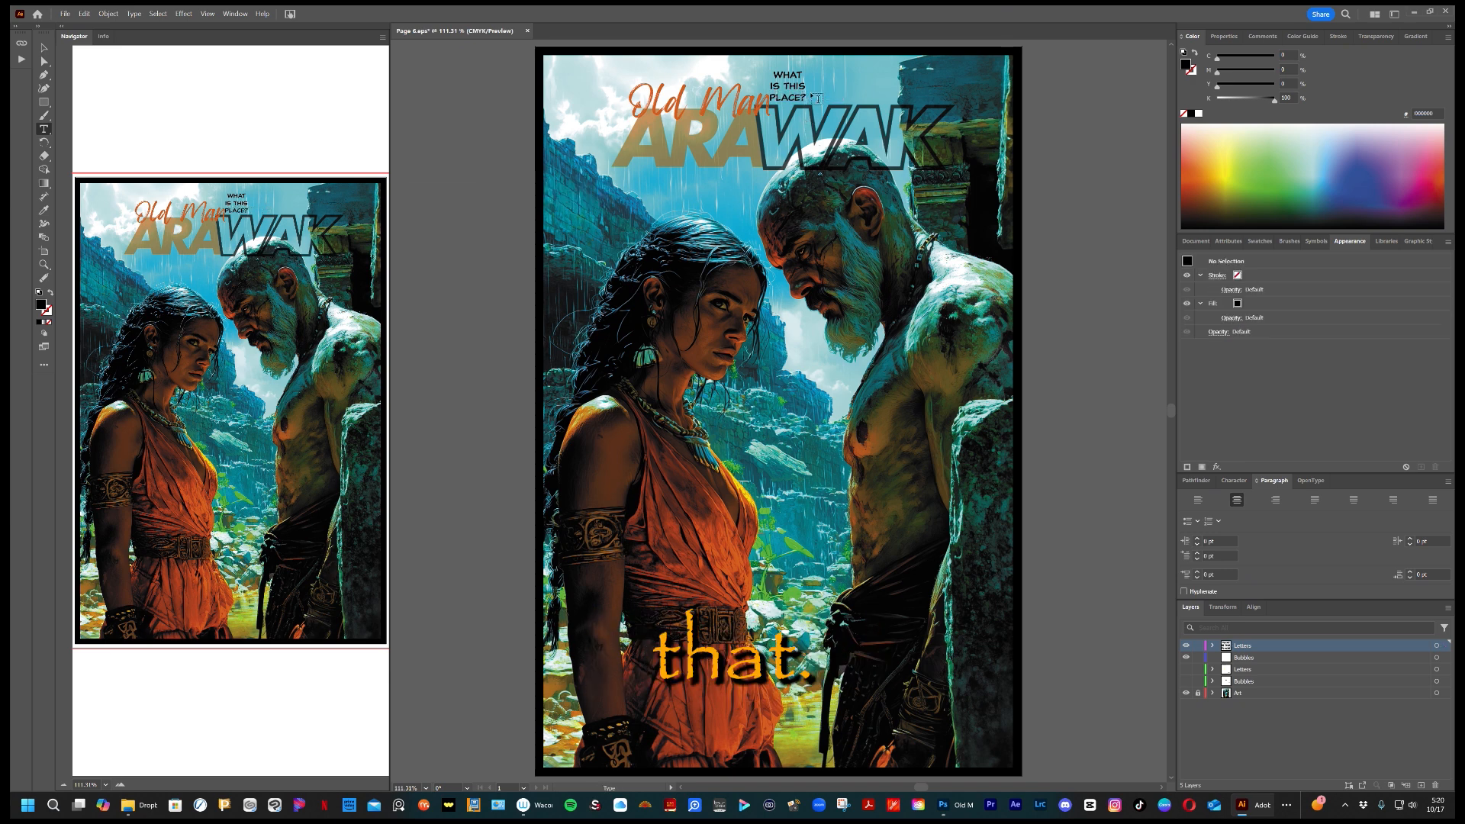
Move the dialogue text object down into the gap between the woman and the bearded man.
{"action": "key", "text": "v"}
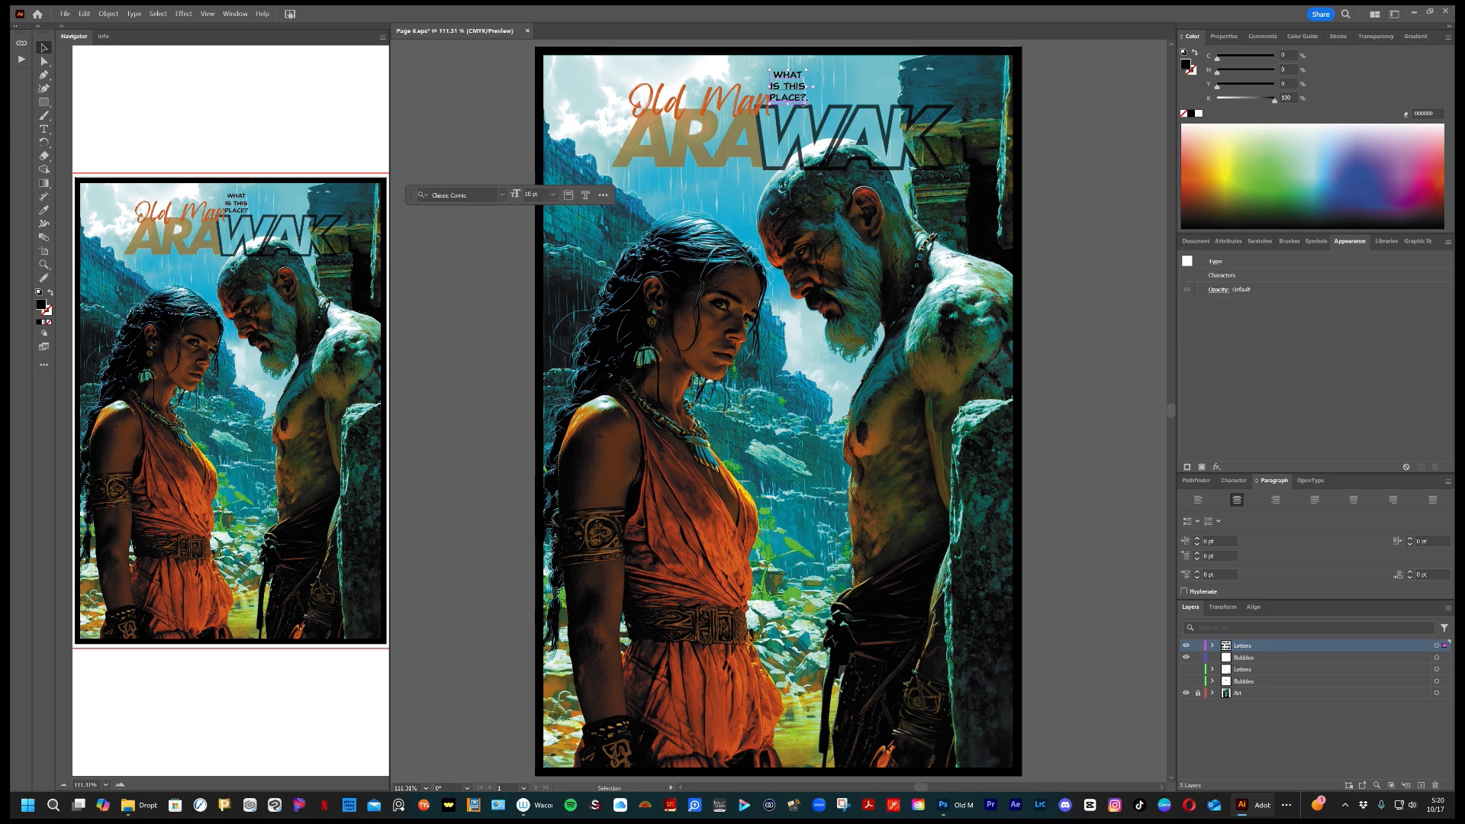
{"action": "left_click_drag", "start_coordinate": [786, 90], "coordinate": [768, 406]}
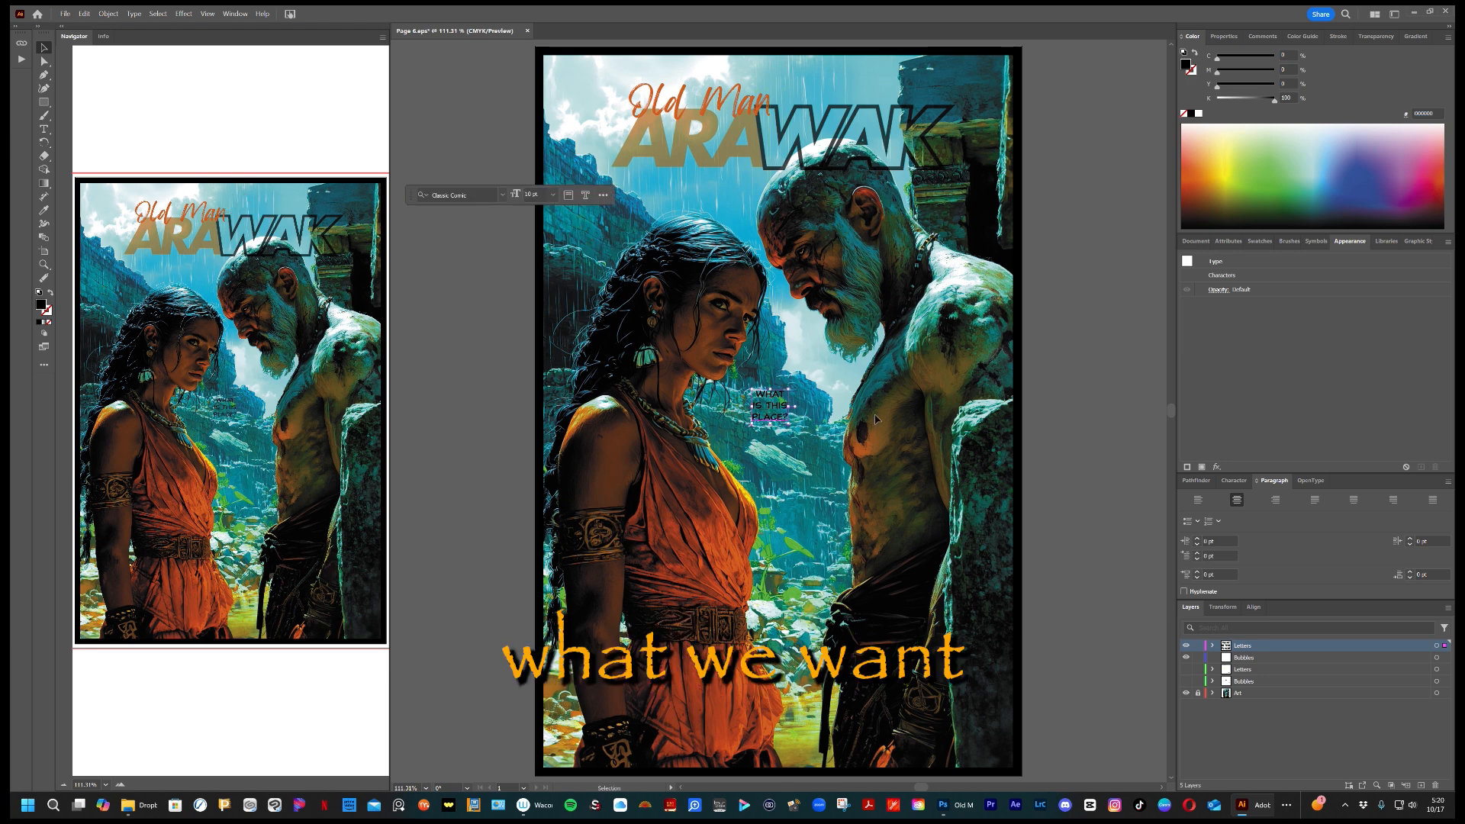
Make the visible Bubbles layer active, clear the selection, and choose the Ellipse tool.
{"action": "left_click", "coordinate": [1270, 656]}
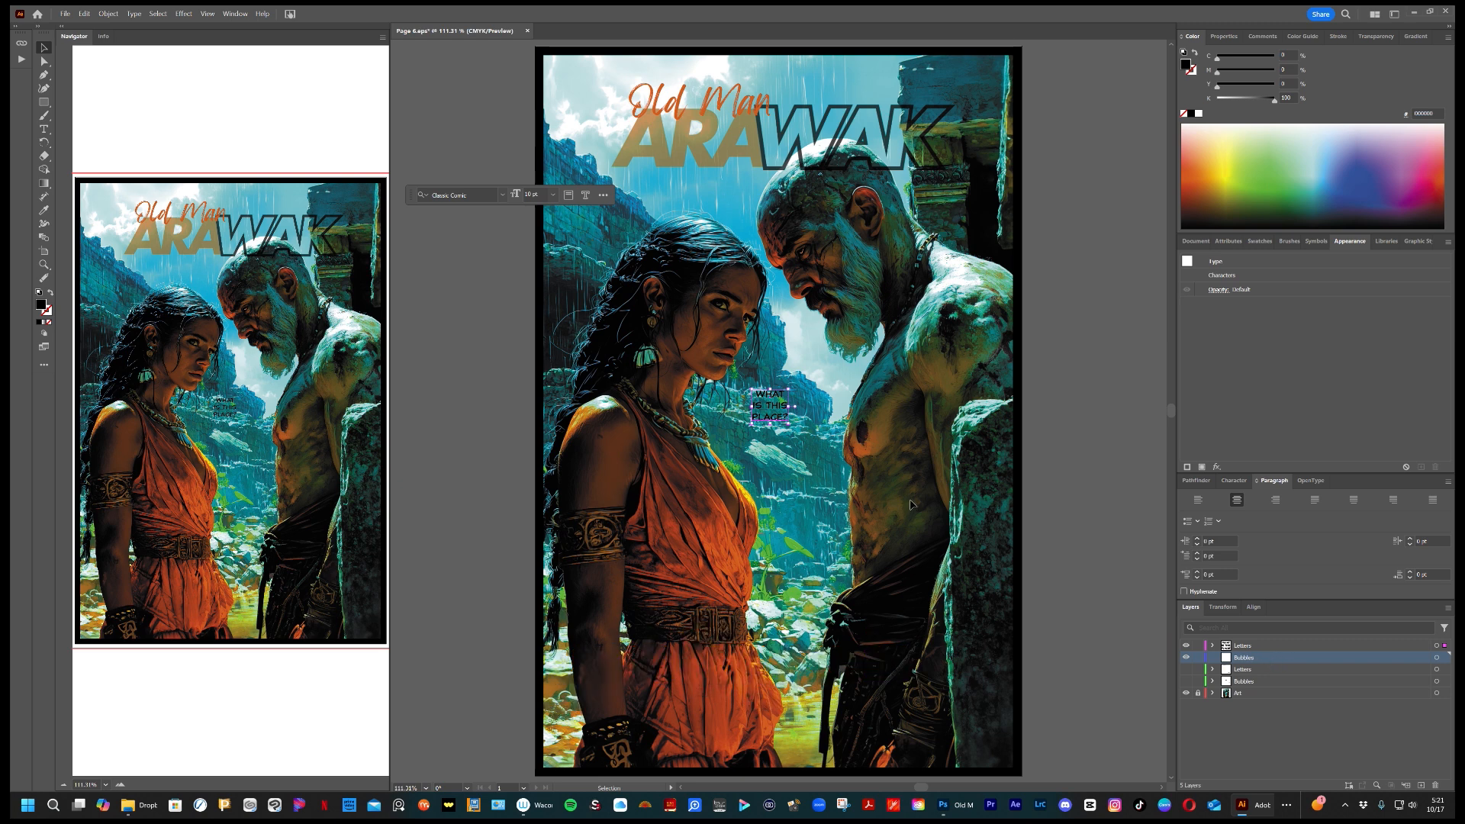
{"action": "left_click", "coordinate": [776, 449]}
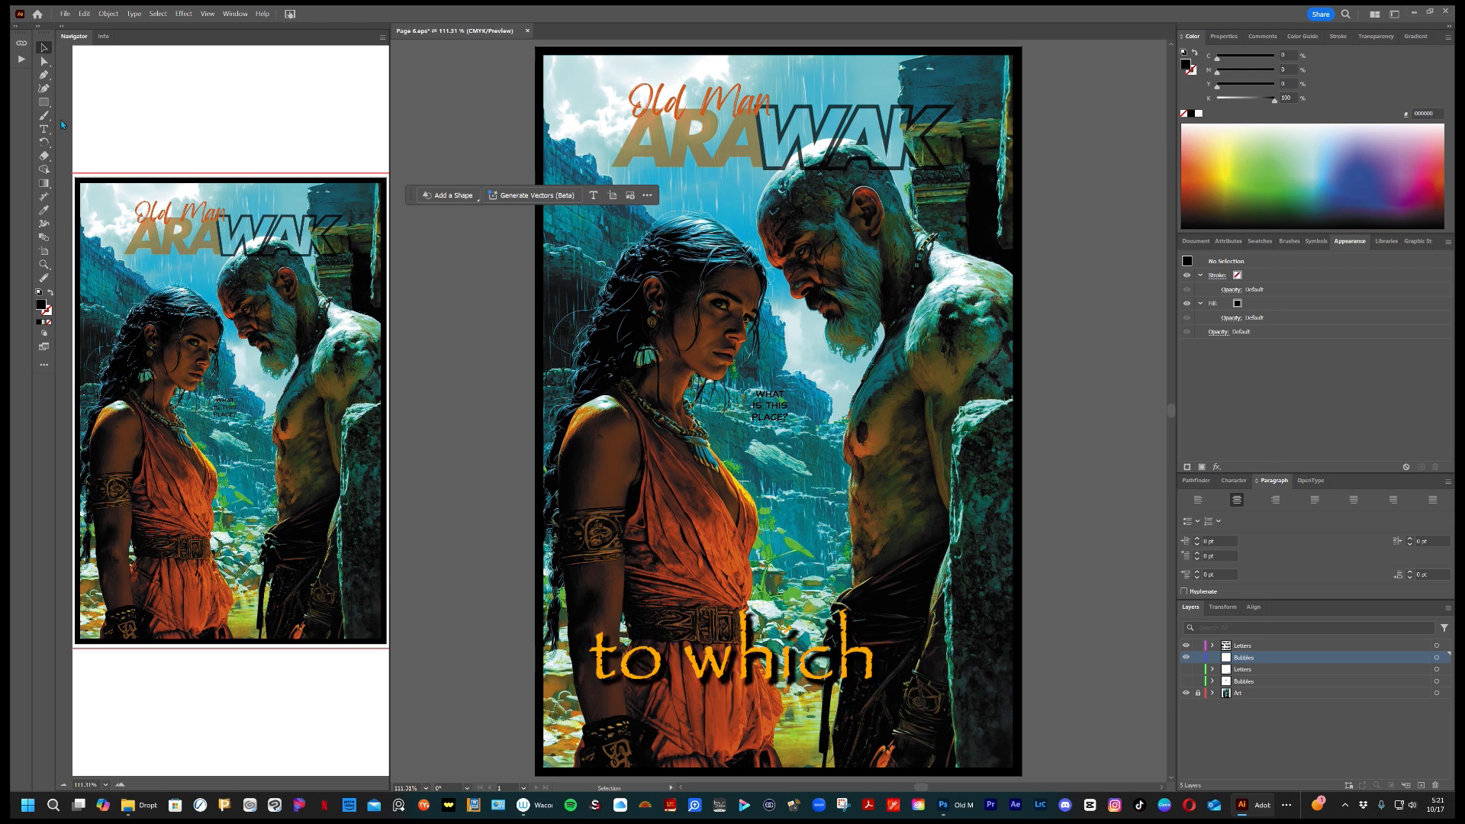
{"action": "left_click", "coordinate": [44, 103]}
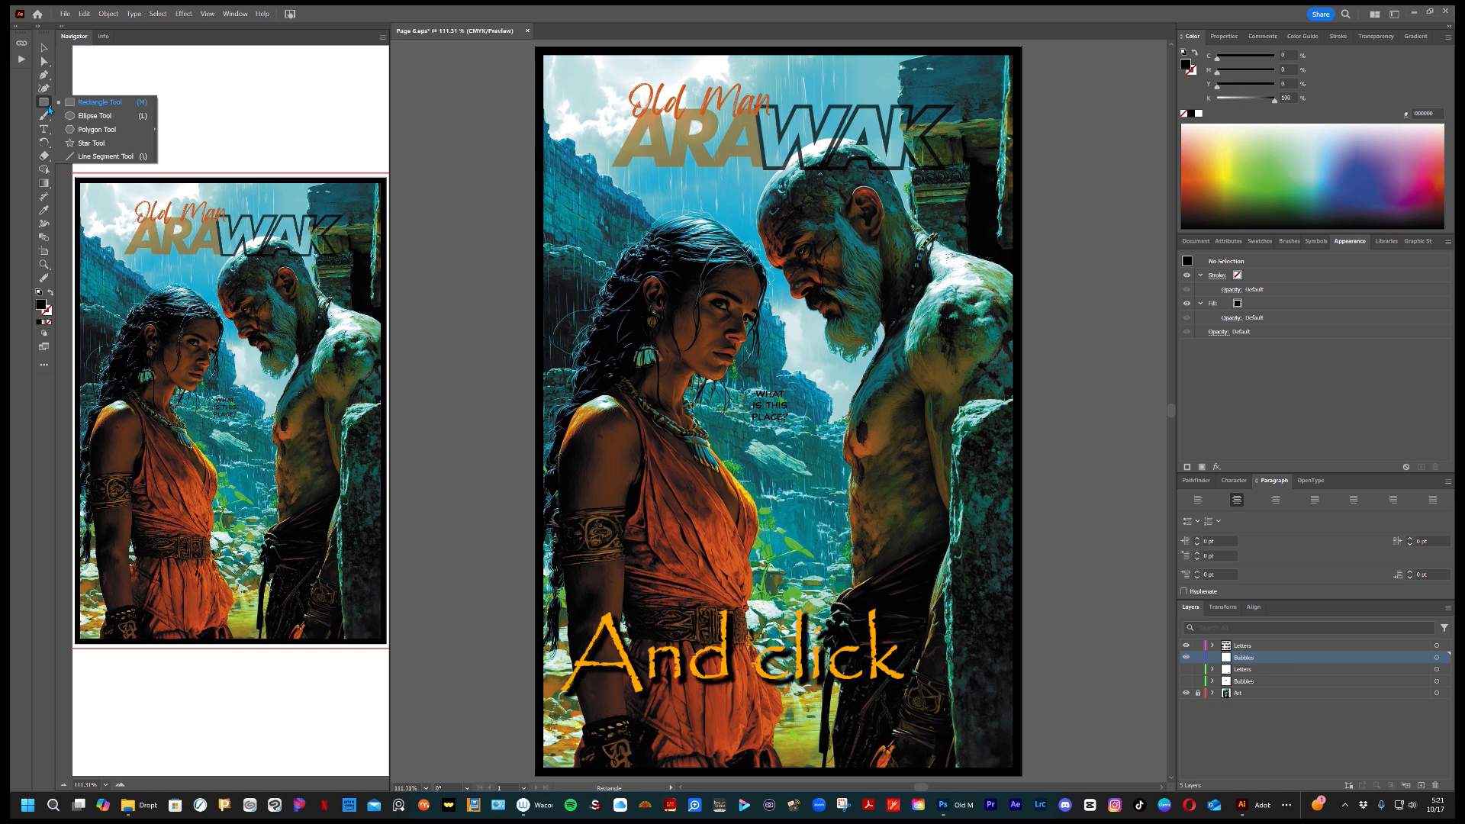
{"action": "left_click", "coordinate": [80, 117]}
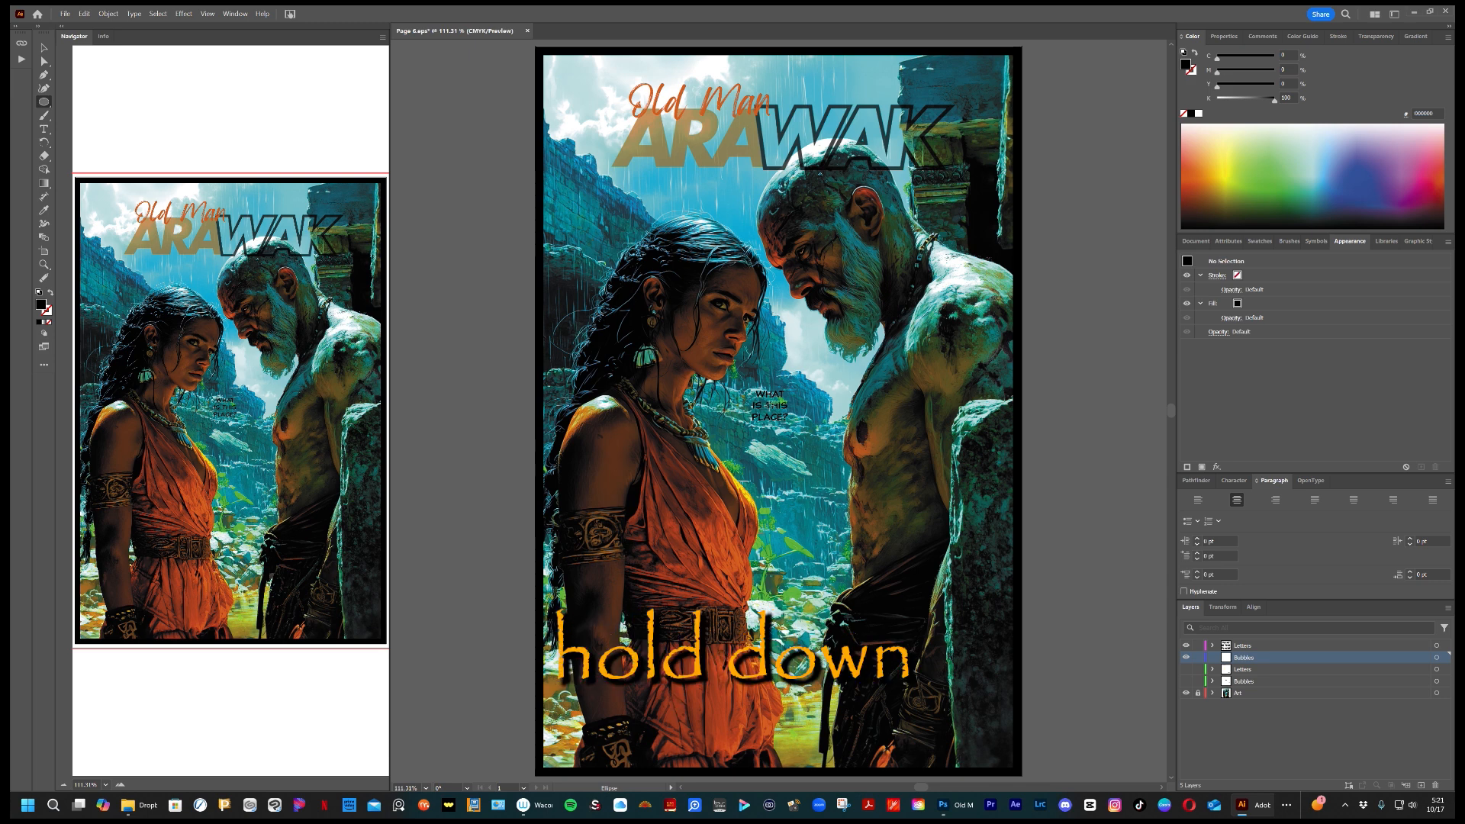
Try an ellipse centred over the dialogue, undo it, and set the fill colour to white, FFFFFF.
{"action": "left_click_drag", "start_coordinate": [768, 405], "coordinate": [798, 430]}
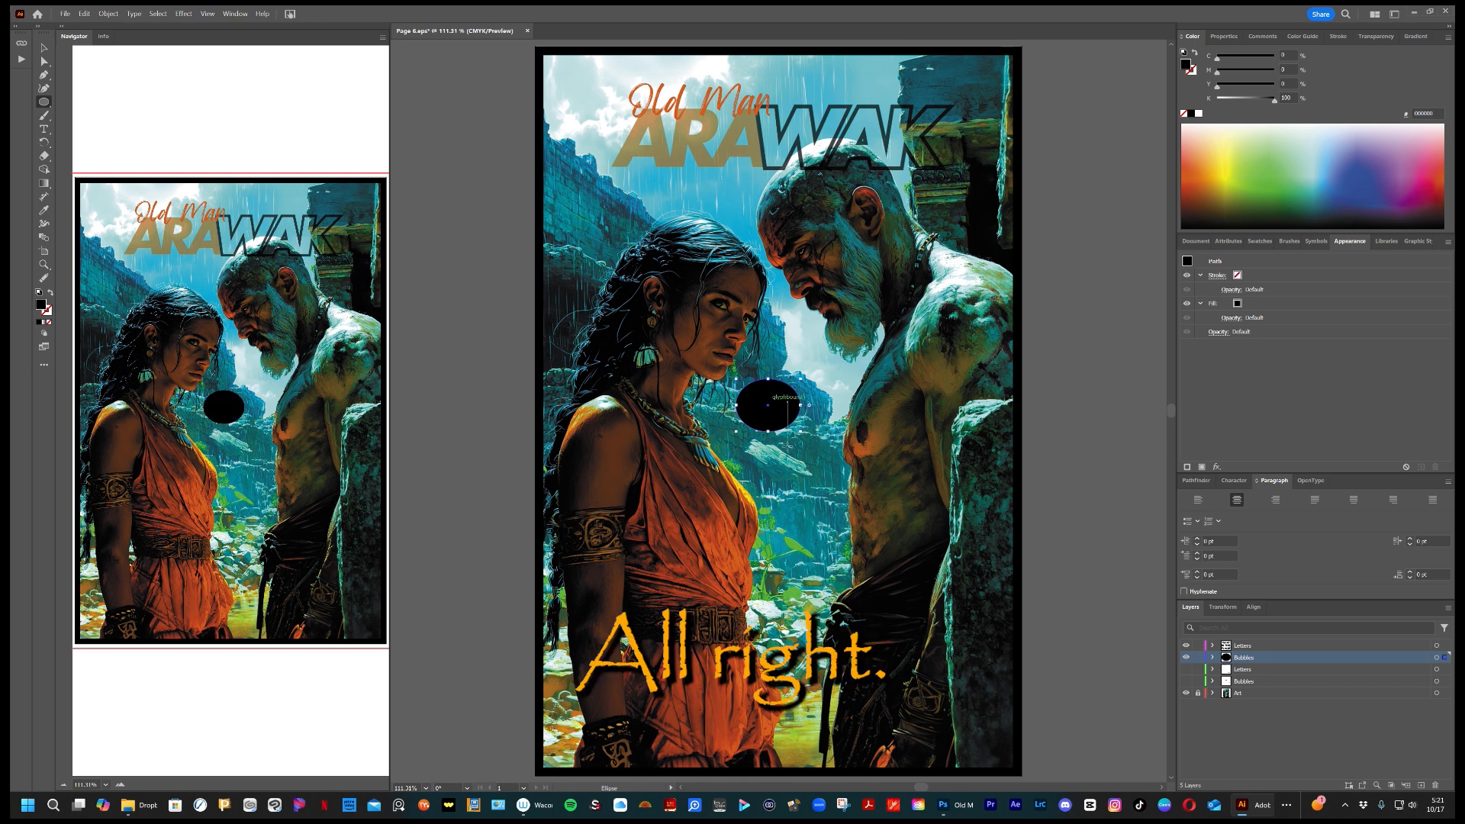
{"action": "key", "text": "ctrl+z"}
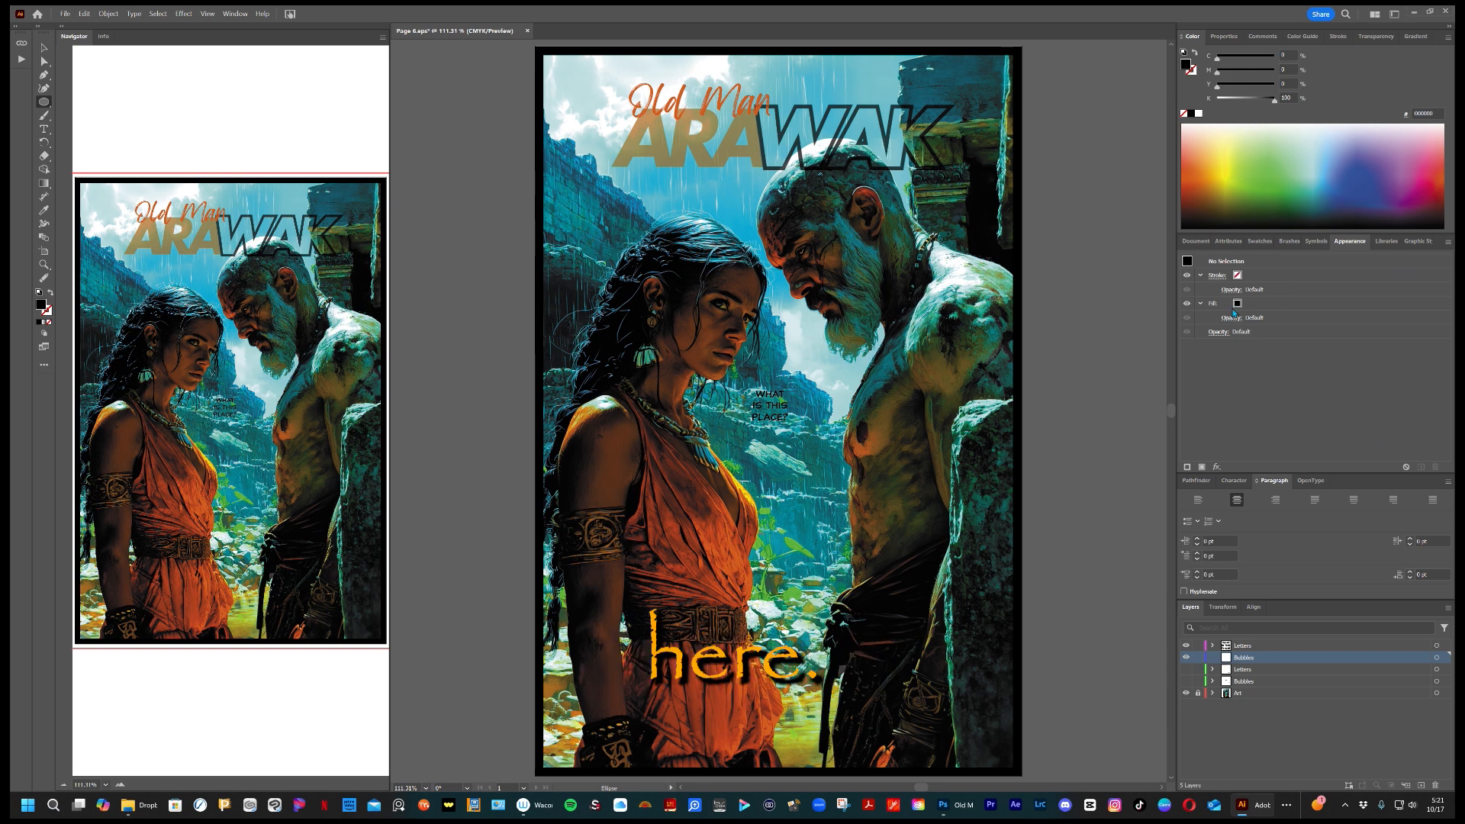
{"action": "double_click", "coordinate": [1185, 65]}
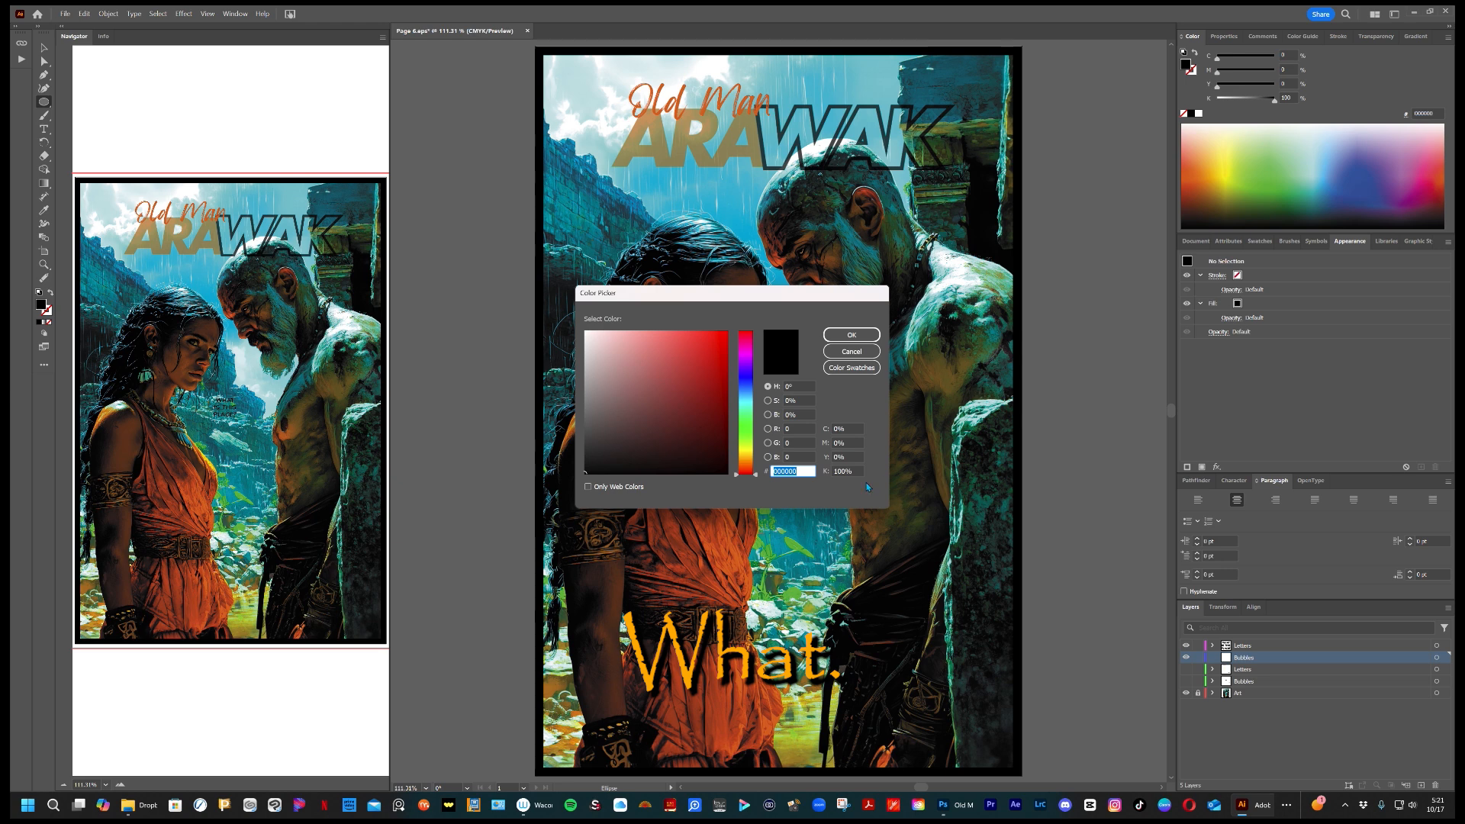
{"action": "type", "text": "FFFFFF"}
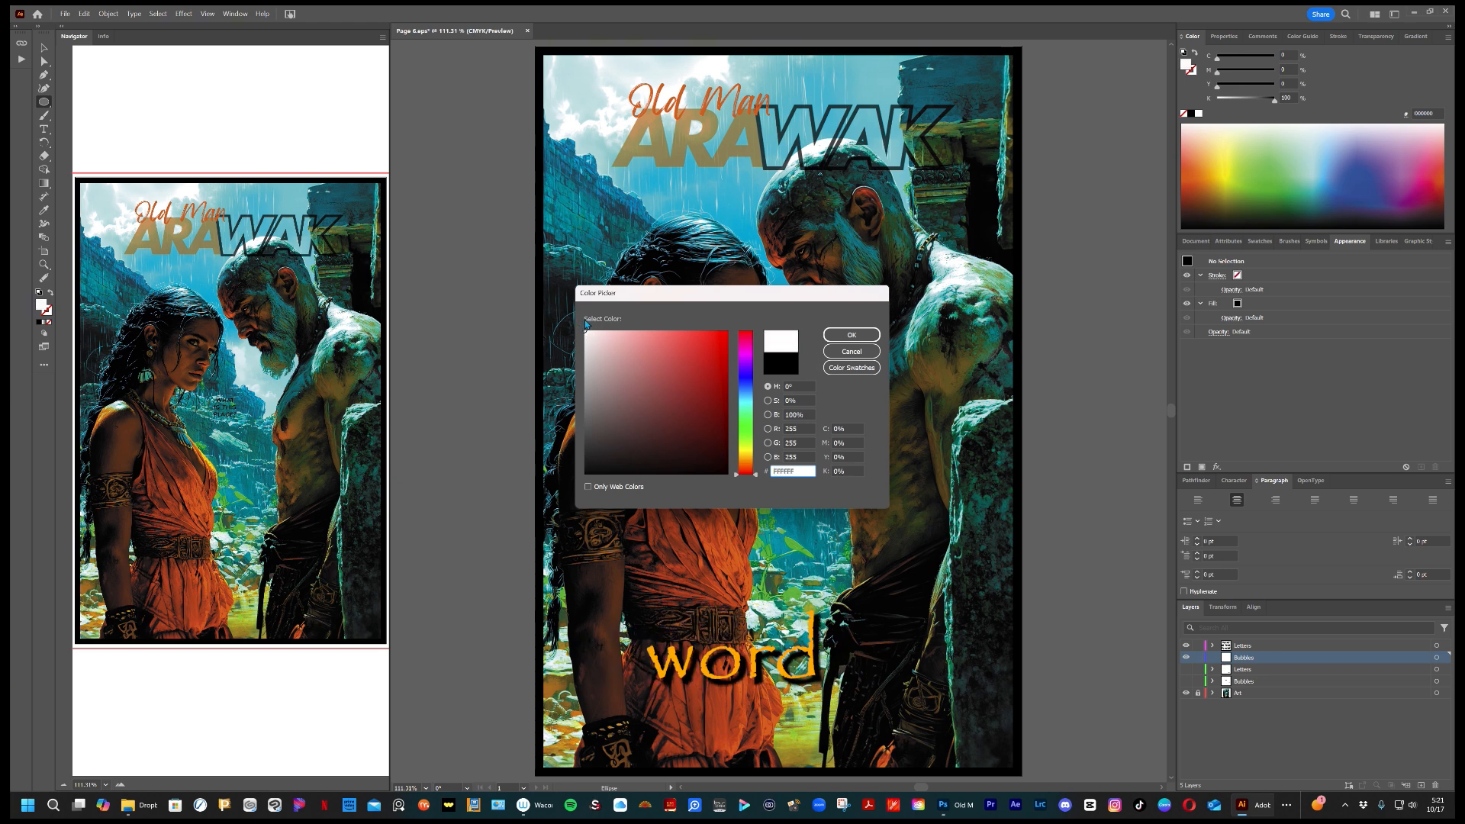
{"action": "left_click", "coordinate": [868, 336]}
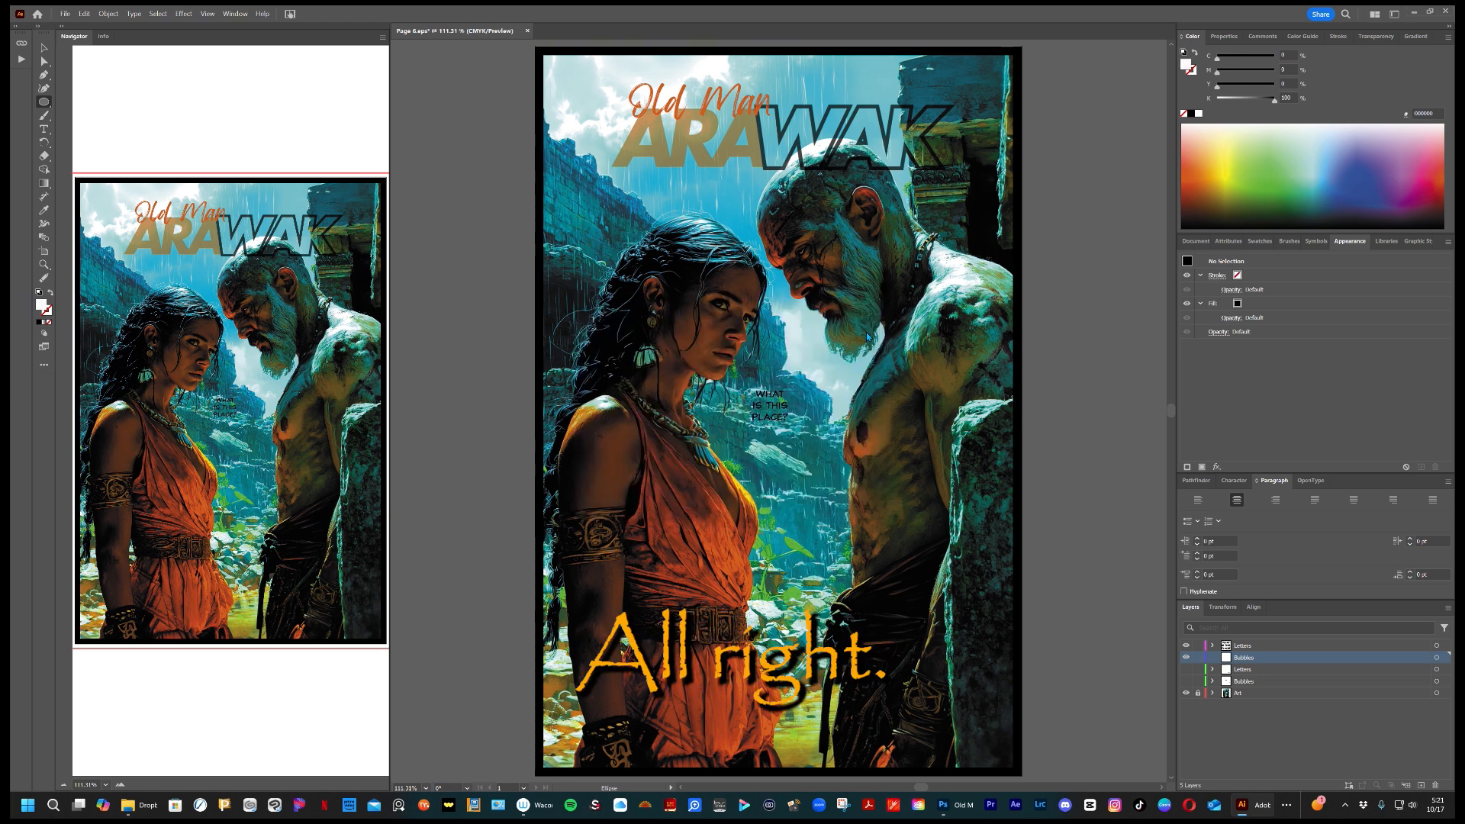
Pick black, 000000, for the stroke colour and restore the default white fill with a 1 pt black stroke.
{"action": "left_click", "coordinate": [1193, 74]}
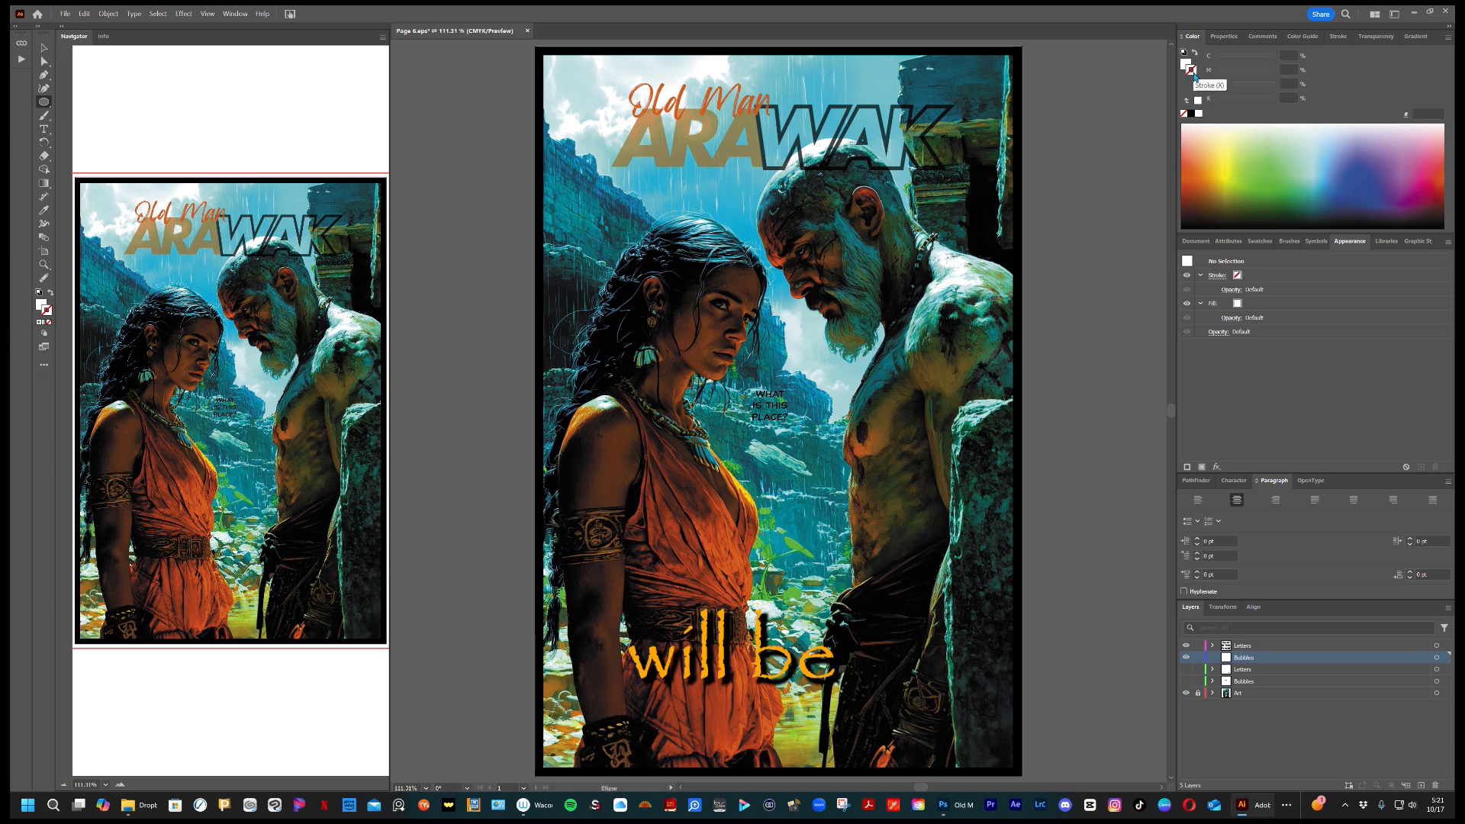
{"action": "double_click", "coordinate": [1193, 74]}
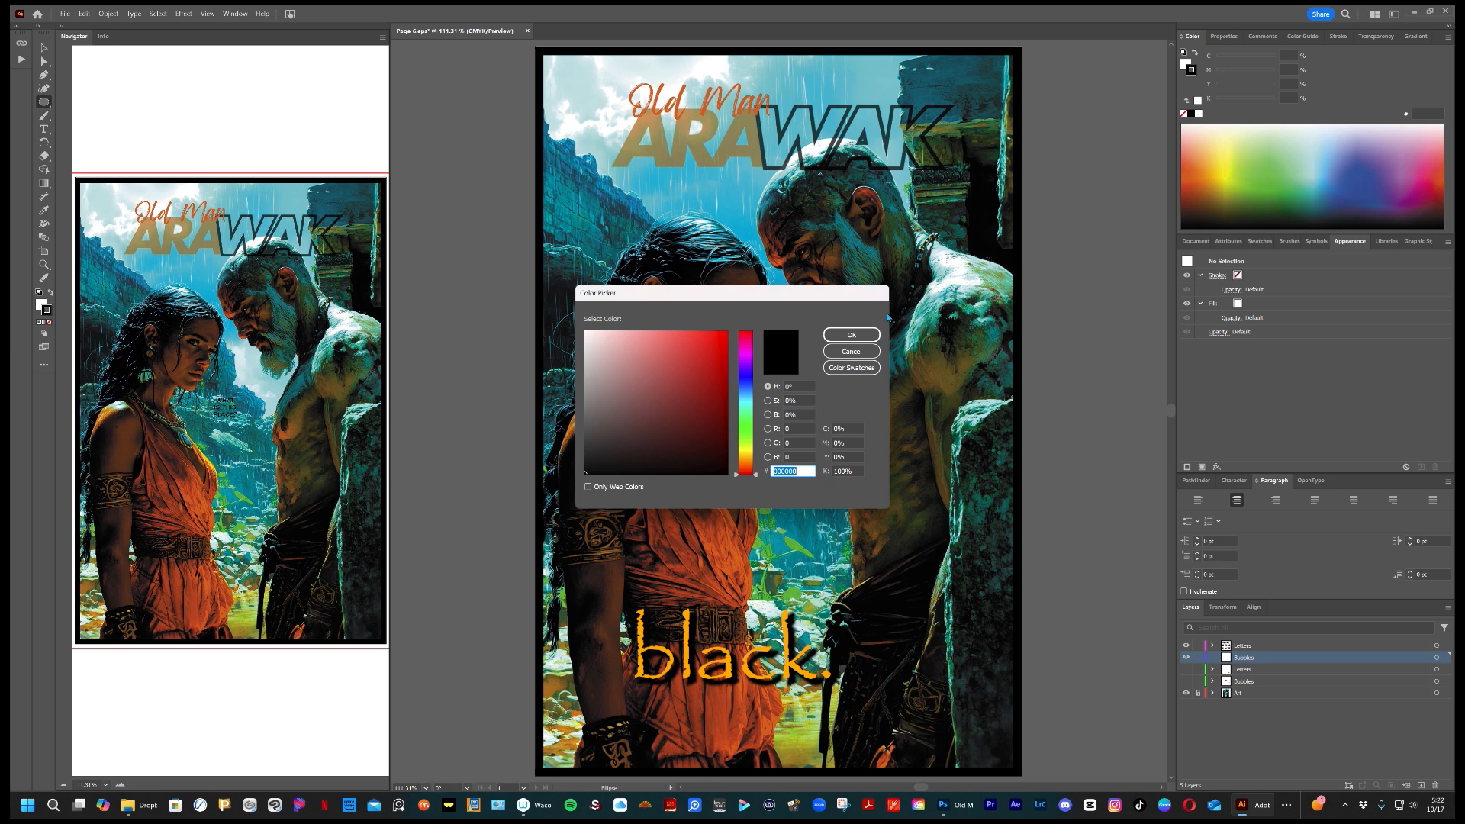
{"action": "left_click_drag", "start_coordinate": [595, 459], "coordinate": [585, 474]}
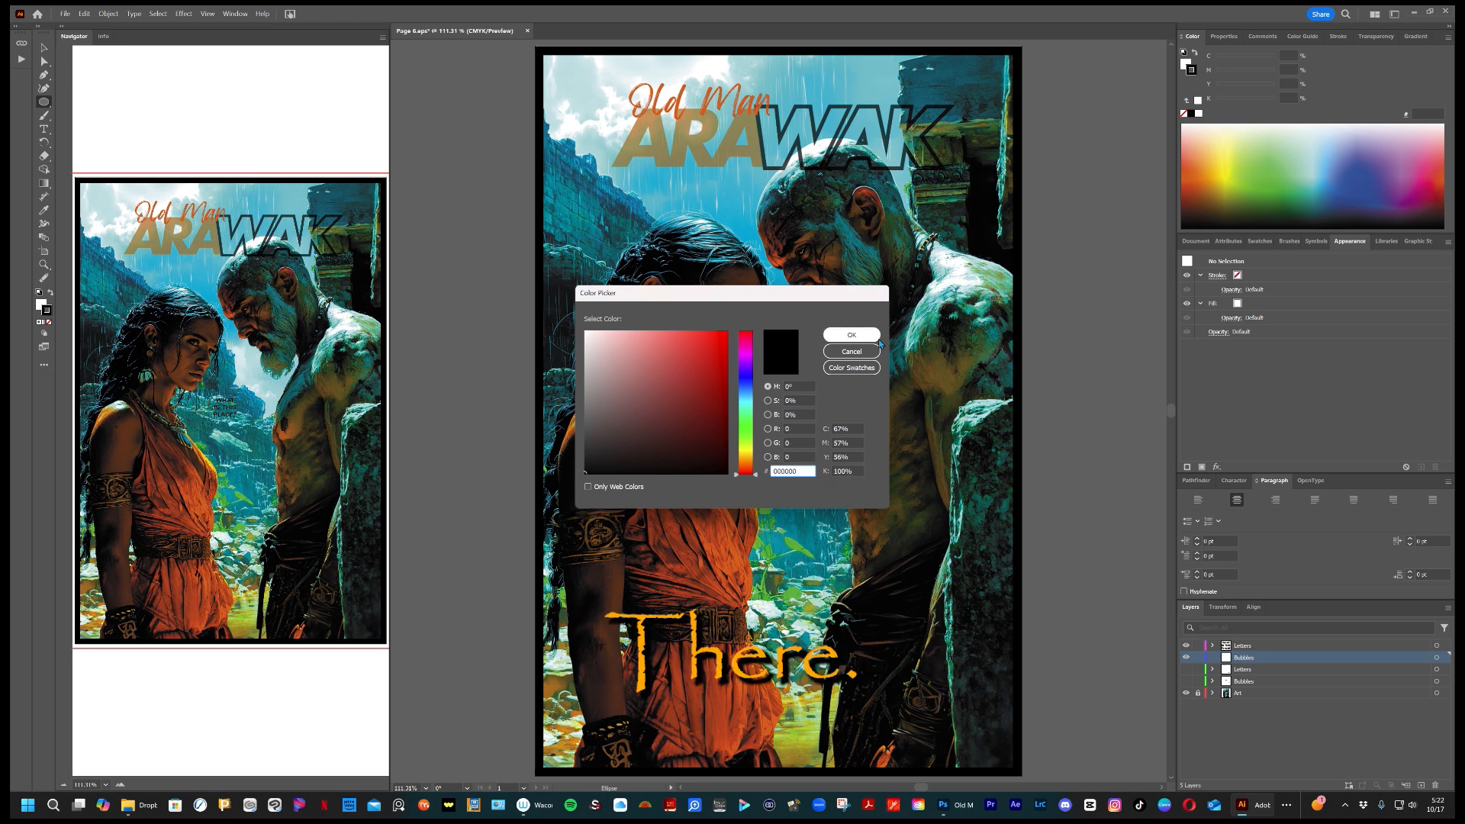
{"action": "left_click", "coordinate": [878, 337]}
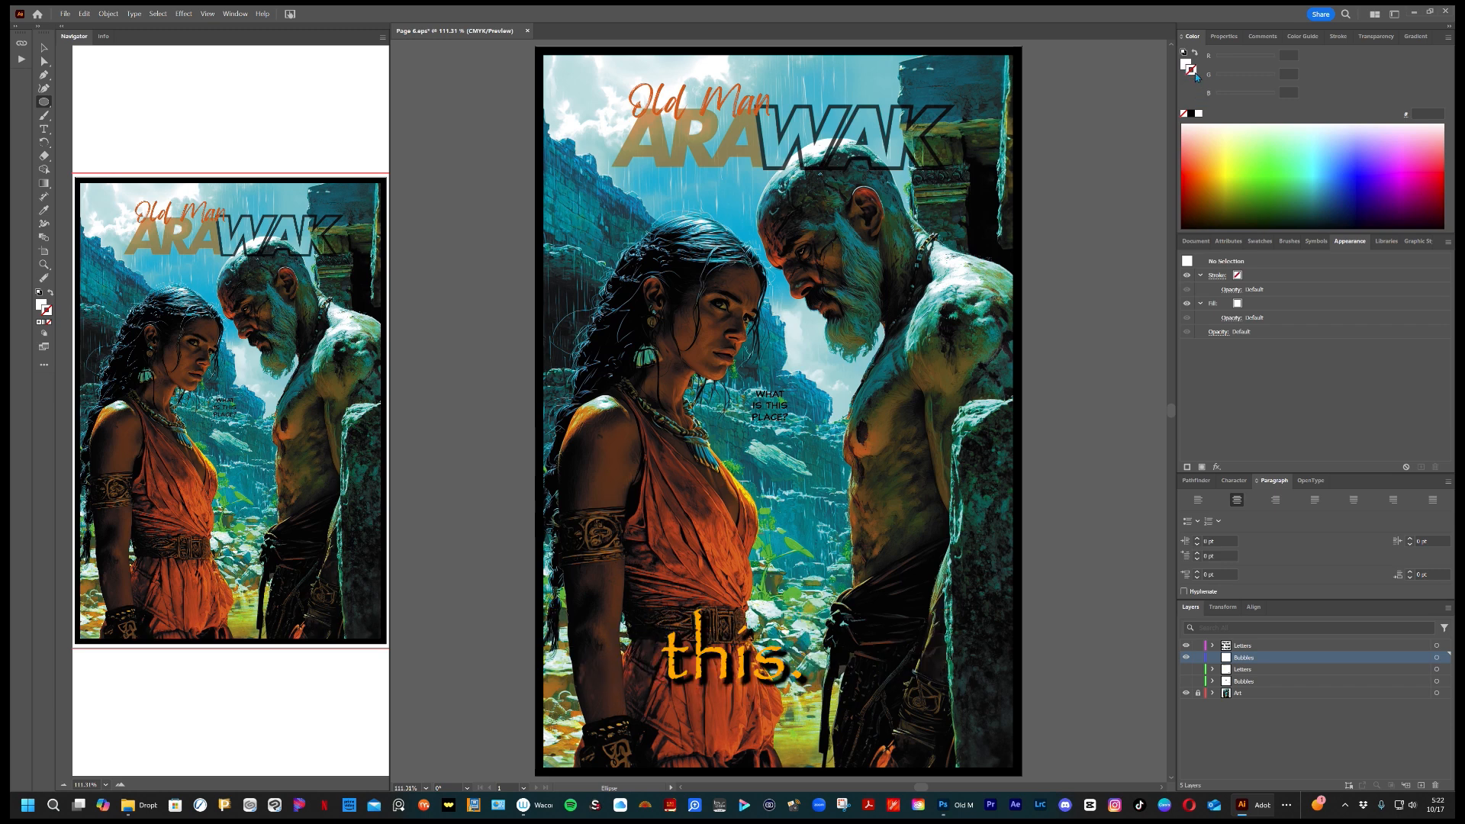
{"action": "key", "text": "d"}
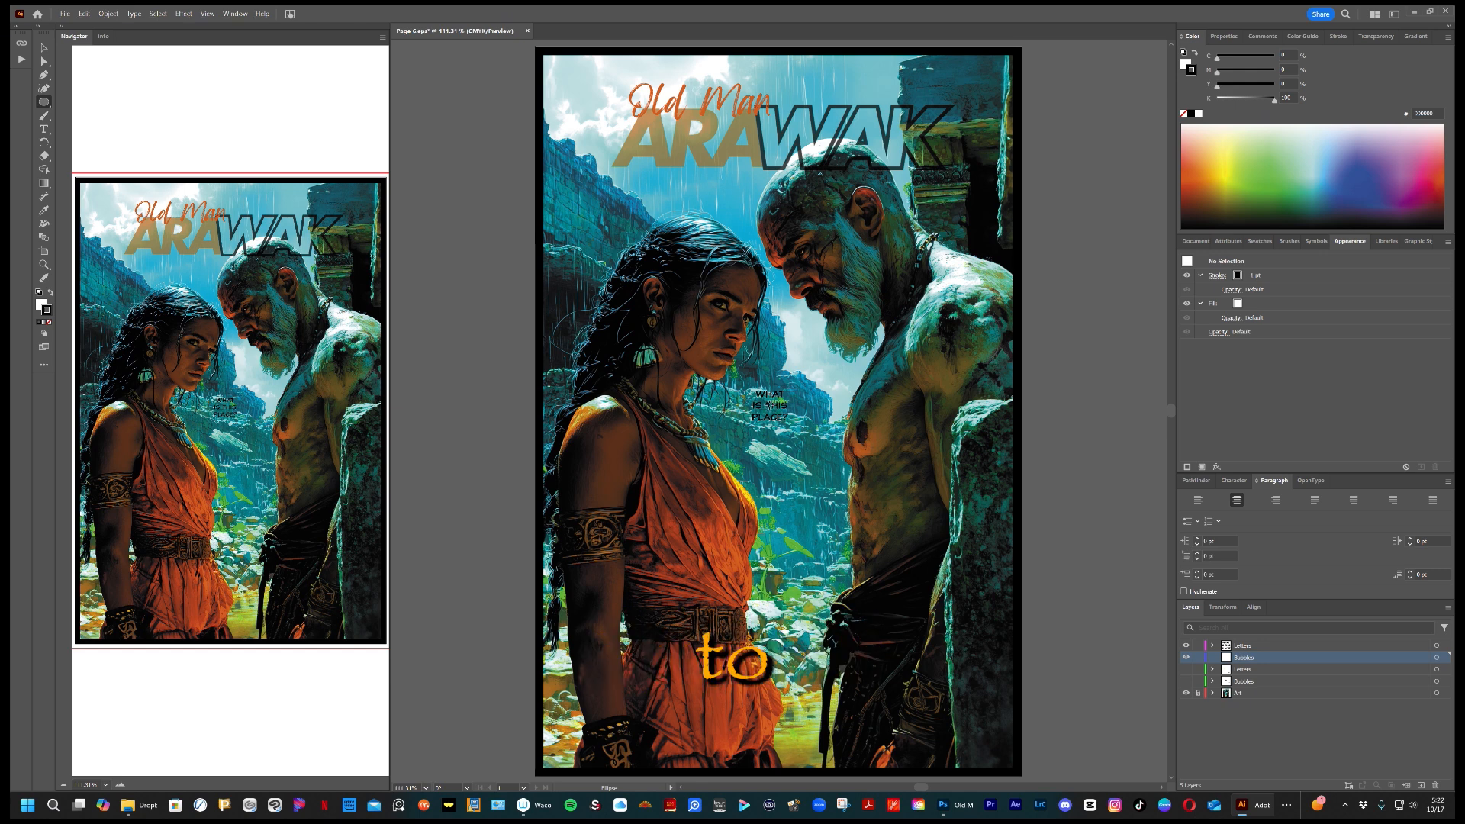
Draw an elliptical speech bubble outward from the centre of the dialogue on the Bubbles layer.
{"action": "left_click_drag", "start_coordinate": [769, 404], "coordinate": [802, 430]}
{"action": "left_click_drag", "start_coordinate": [795, 431], "coordinate": [798, 428]}
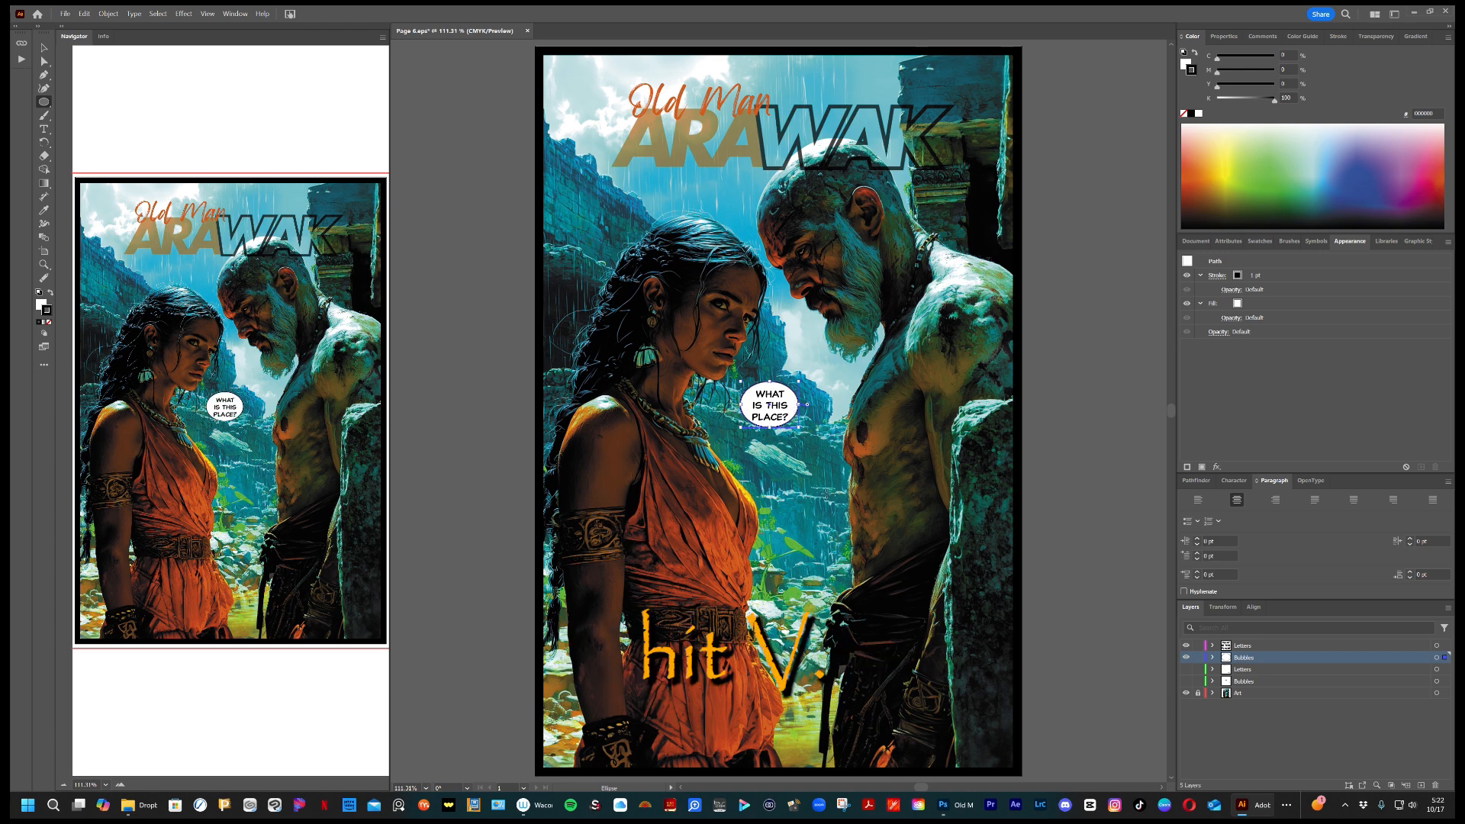
{"action": "key", "text": "v"}
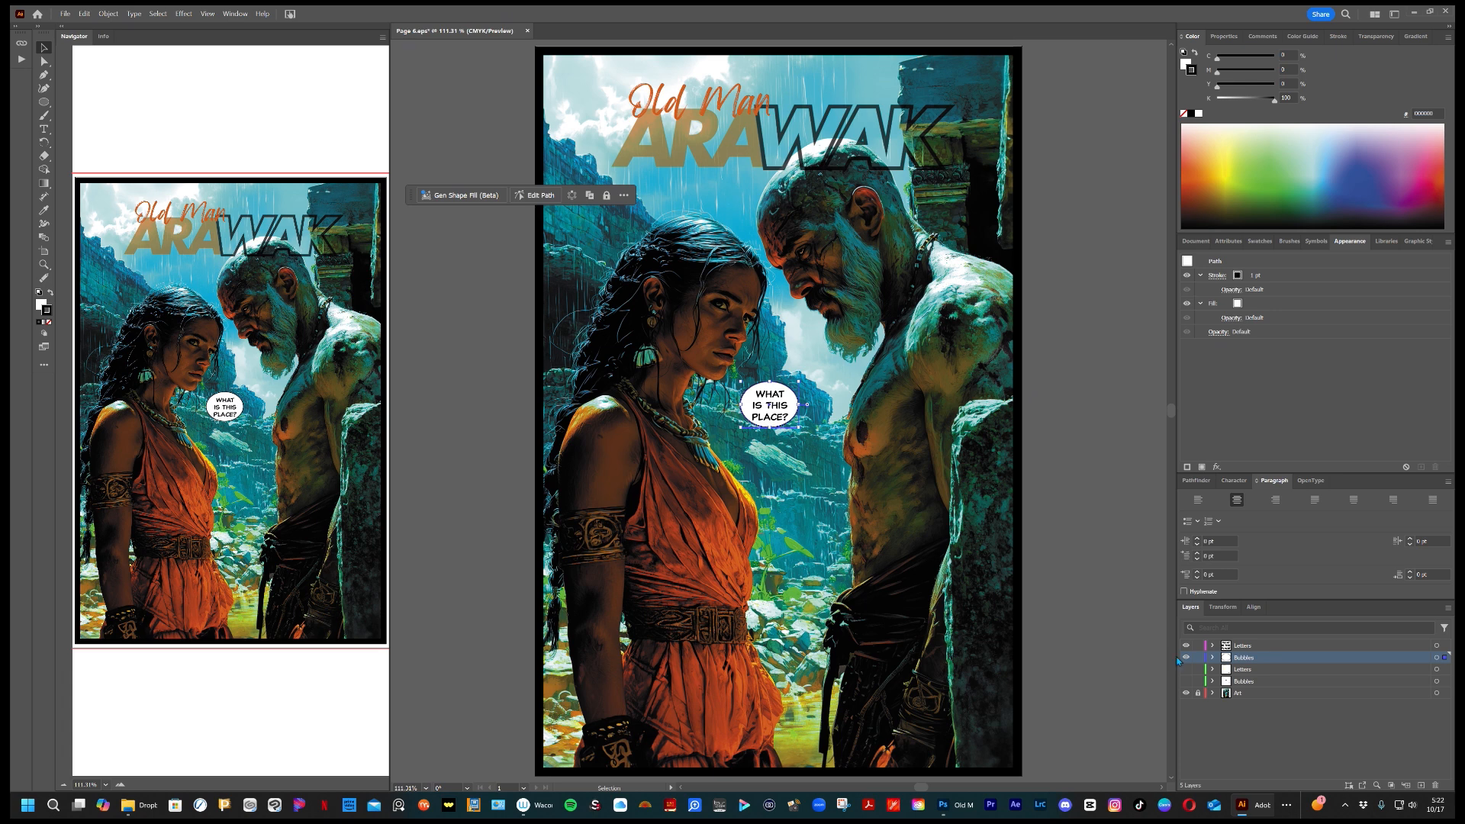
Lock the Letters layer, nudge the speech bubble slightly right and down around the dialogue, and deselect it.
{"action": "left_click", "coordinate": [1197, 645]}
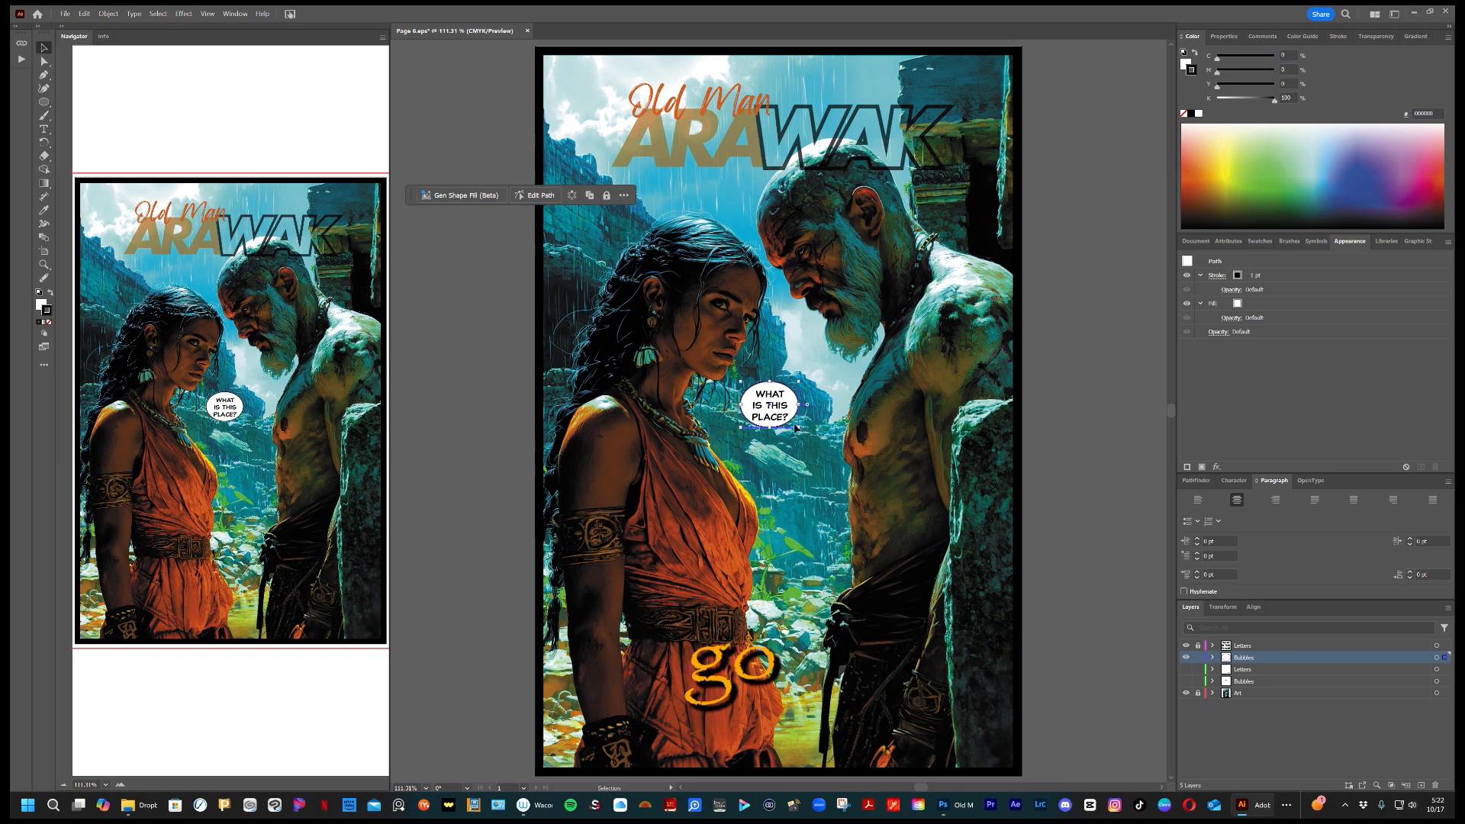
{"action": "left_click_drag", "start_coordinate": [790, 413], "coordinate": [796, 417]}
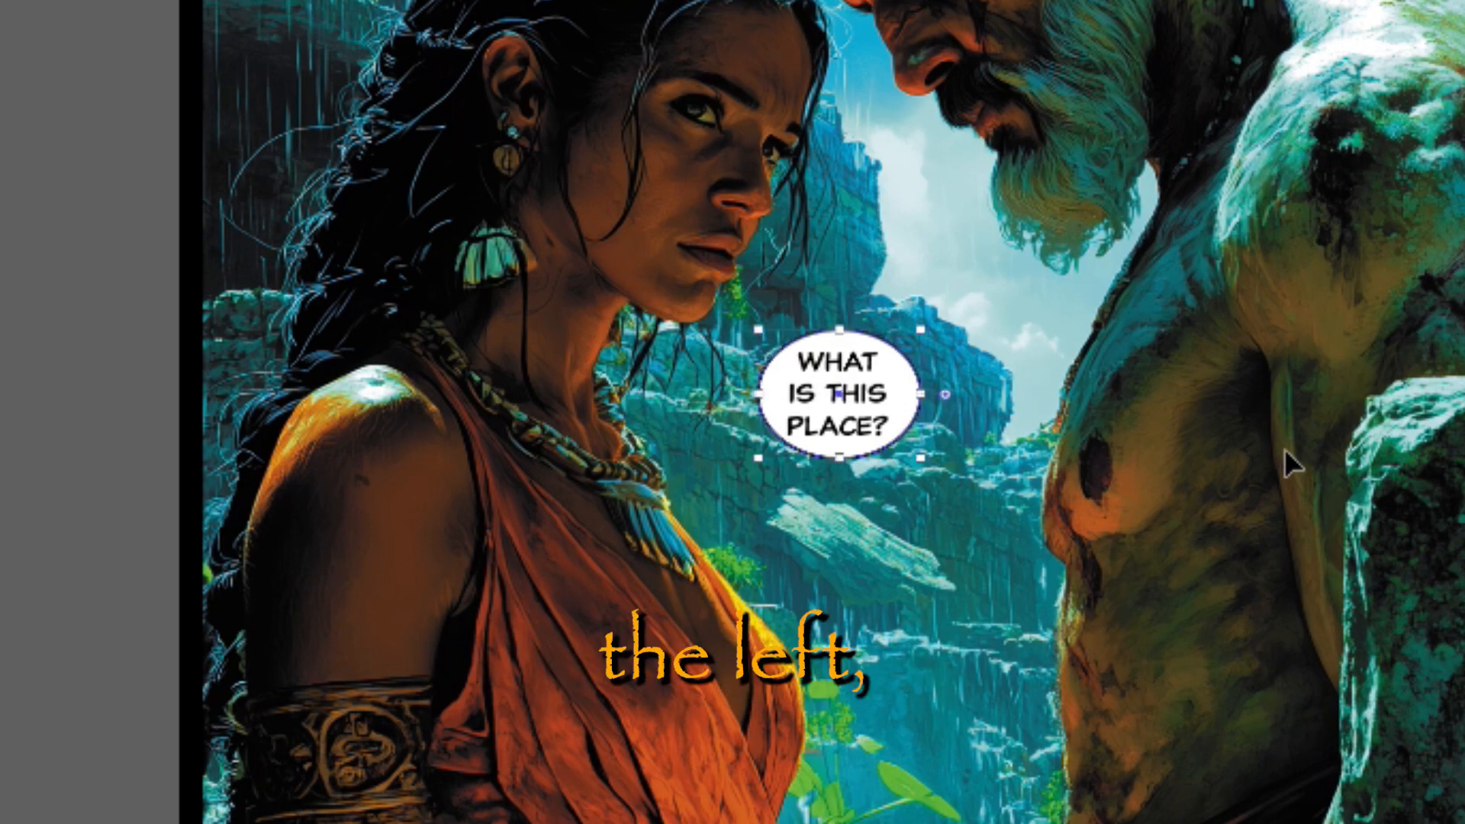
{"action": "key", "text": "Down"}
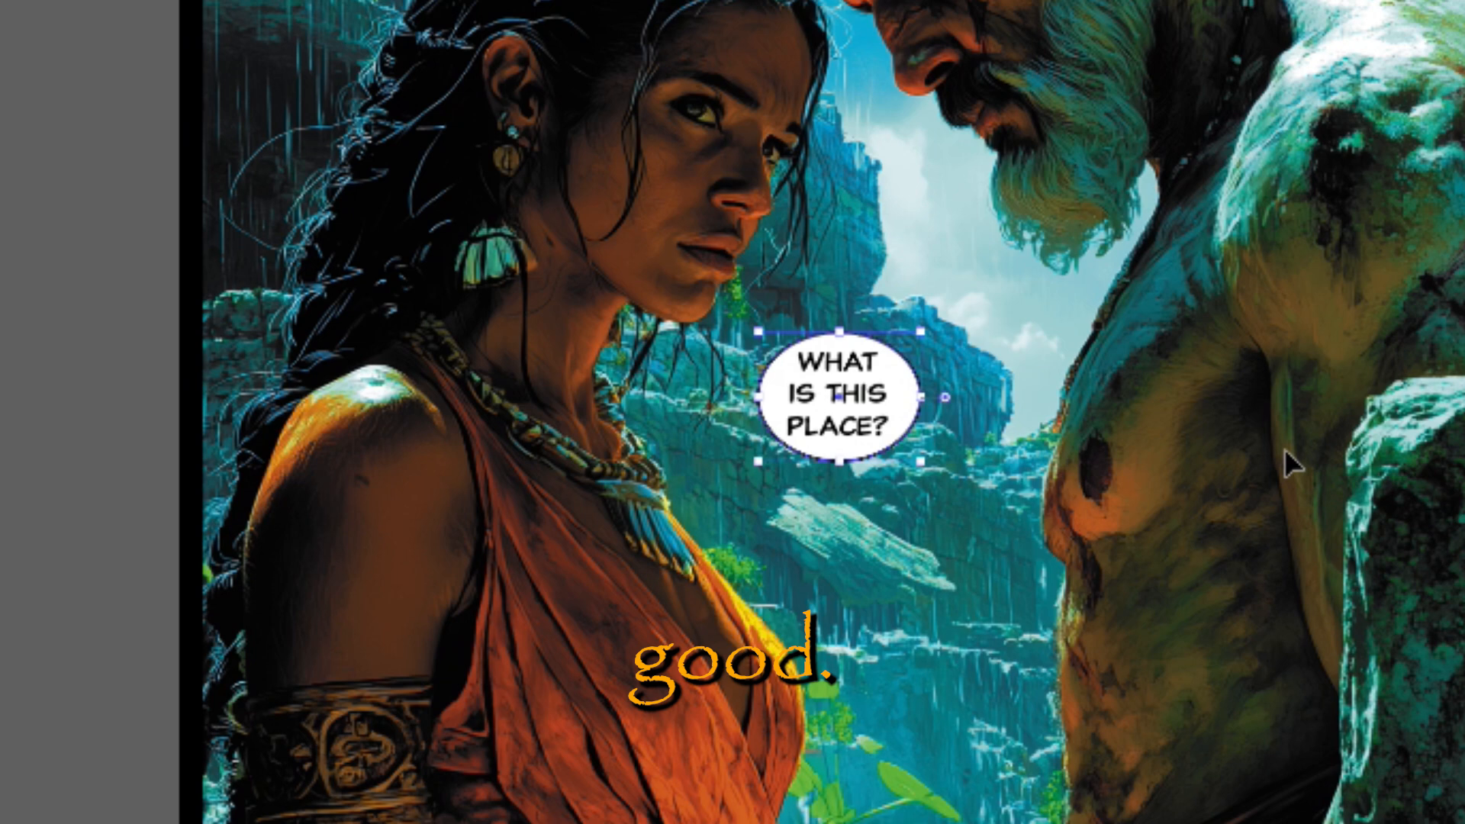
{"action": "left_click", "coordinate": [1005, 538]}
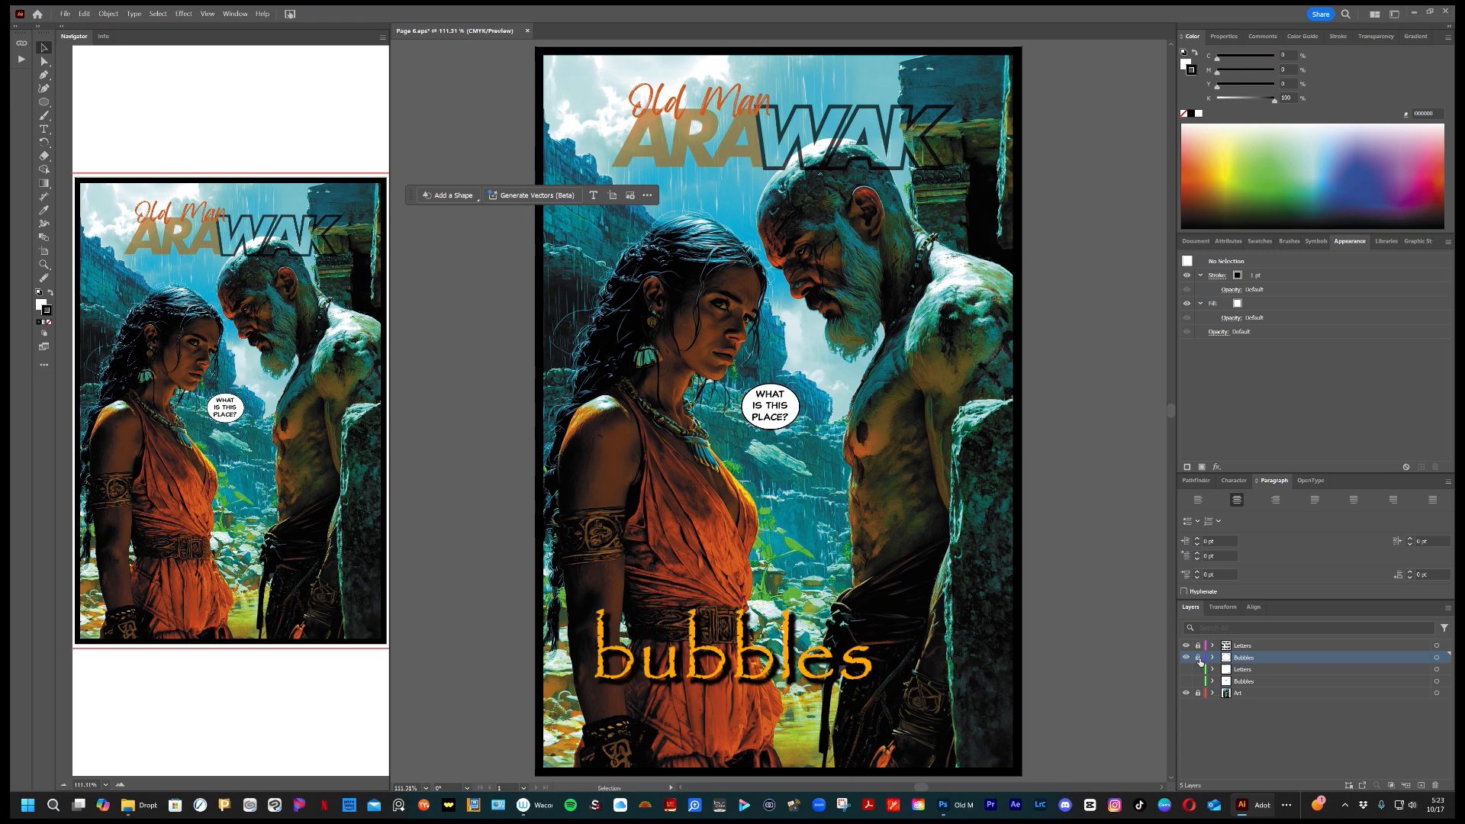
Unlock the Letters layer and set the words "IS THIS" in the dialogue to Classic Comic Bold Italic.
{"action": "left_click", "coordinate": [1198, 646]}
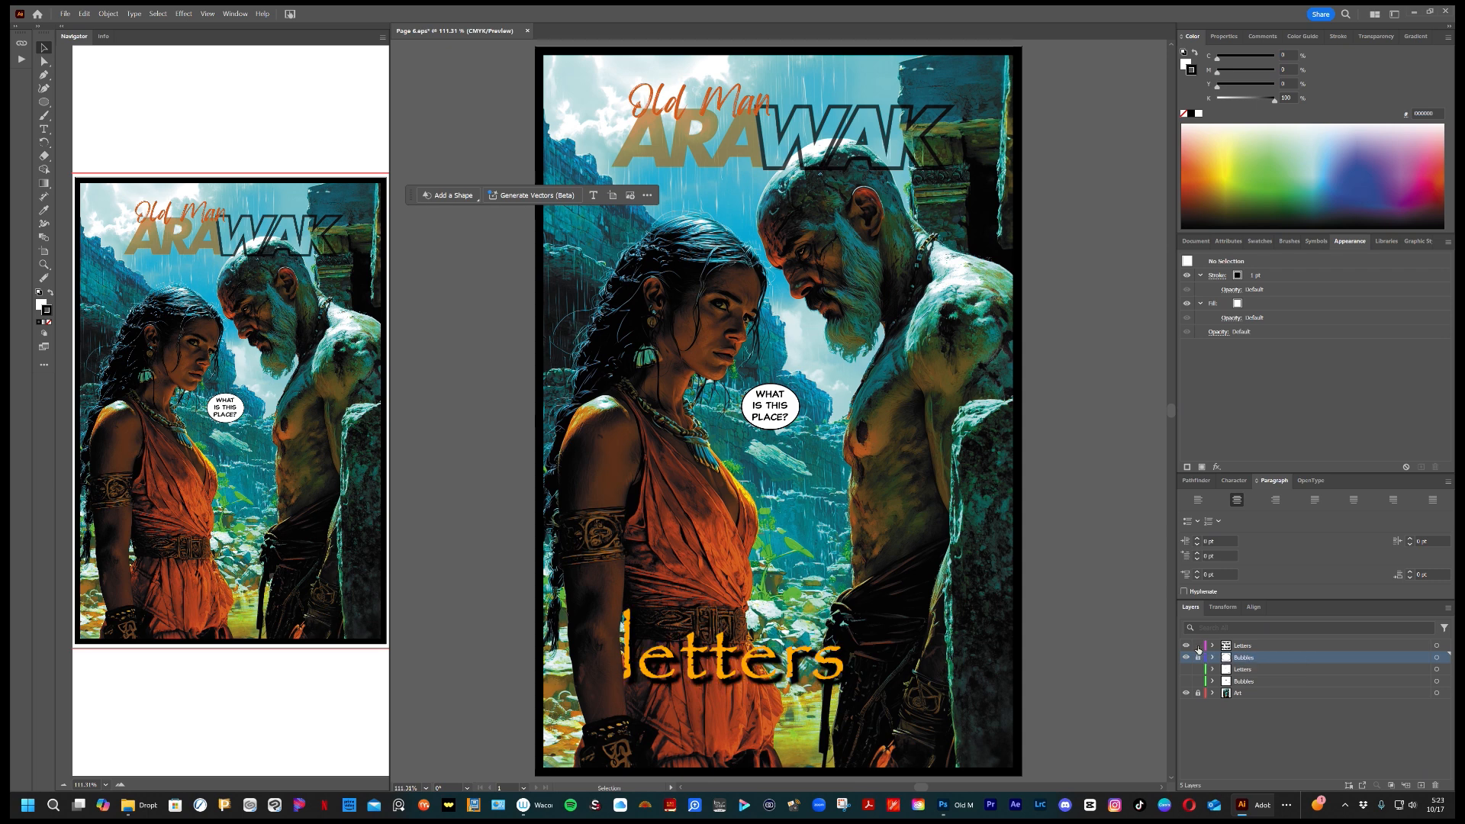
{"action": "left_click", "coordinate": [1257, 647]}
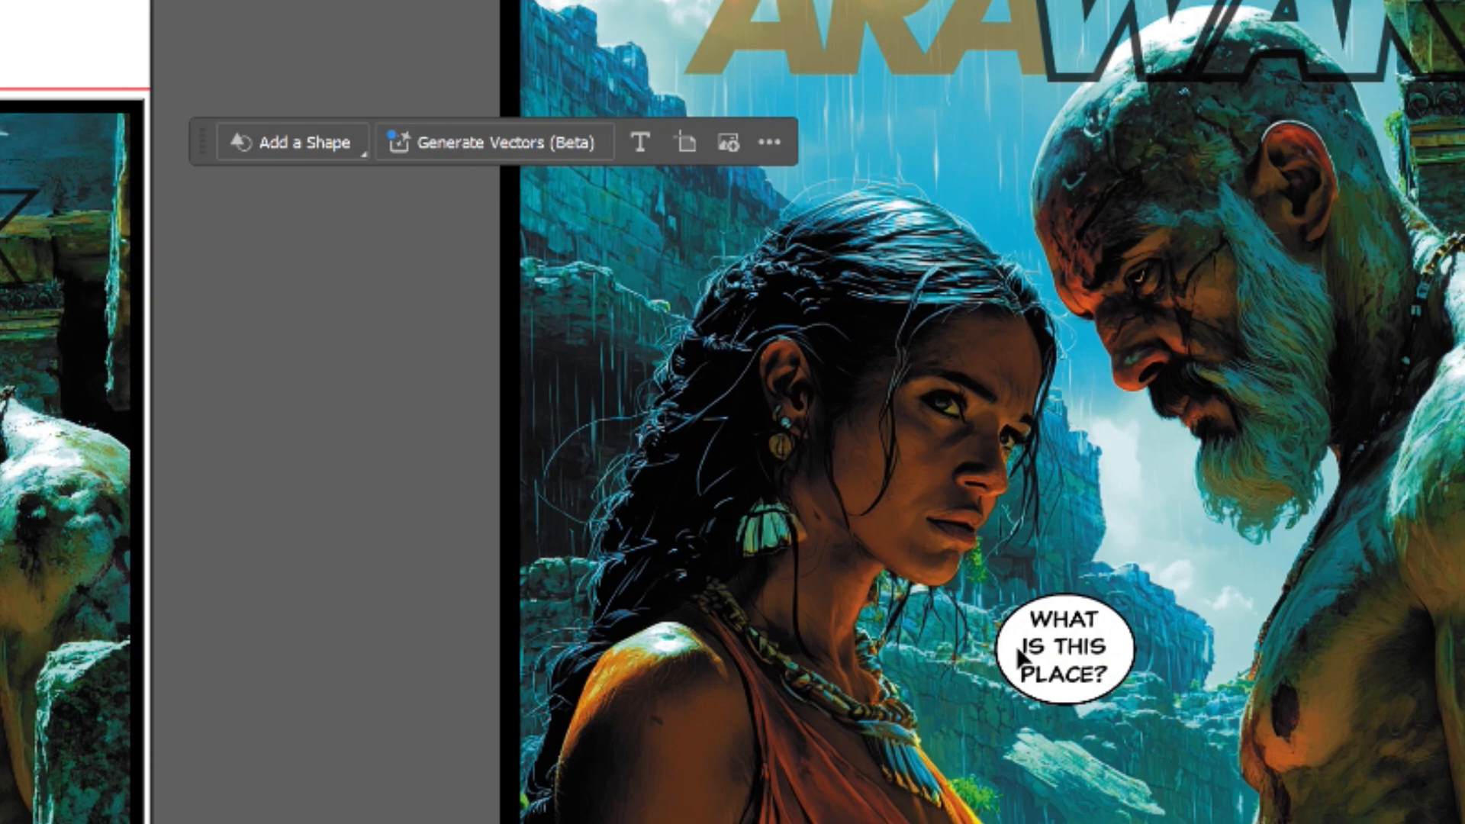
{"action": "left_click", "coordinate": [1113, 655]}
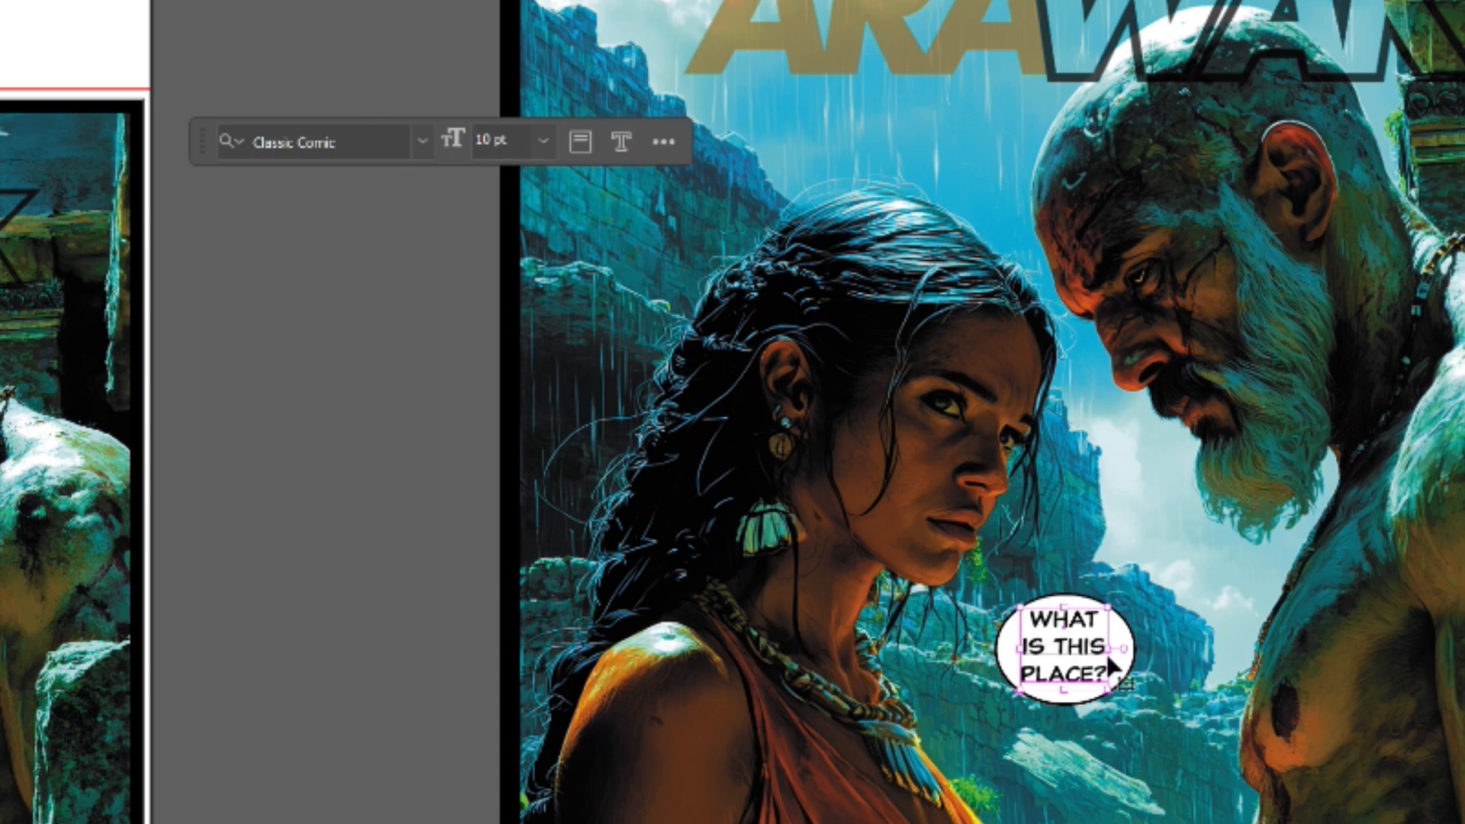
{"action": "double_click", "coordinate": [1031, 648]}
{"action": "left_click_drag", "start_coordinate": [1026, 648], "coordinate": [1100, 648]}
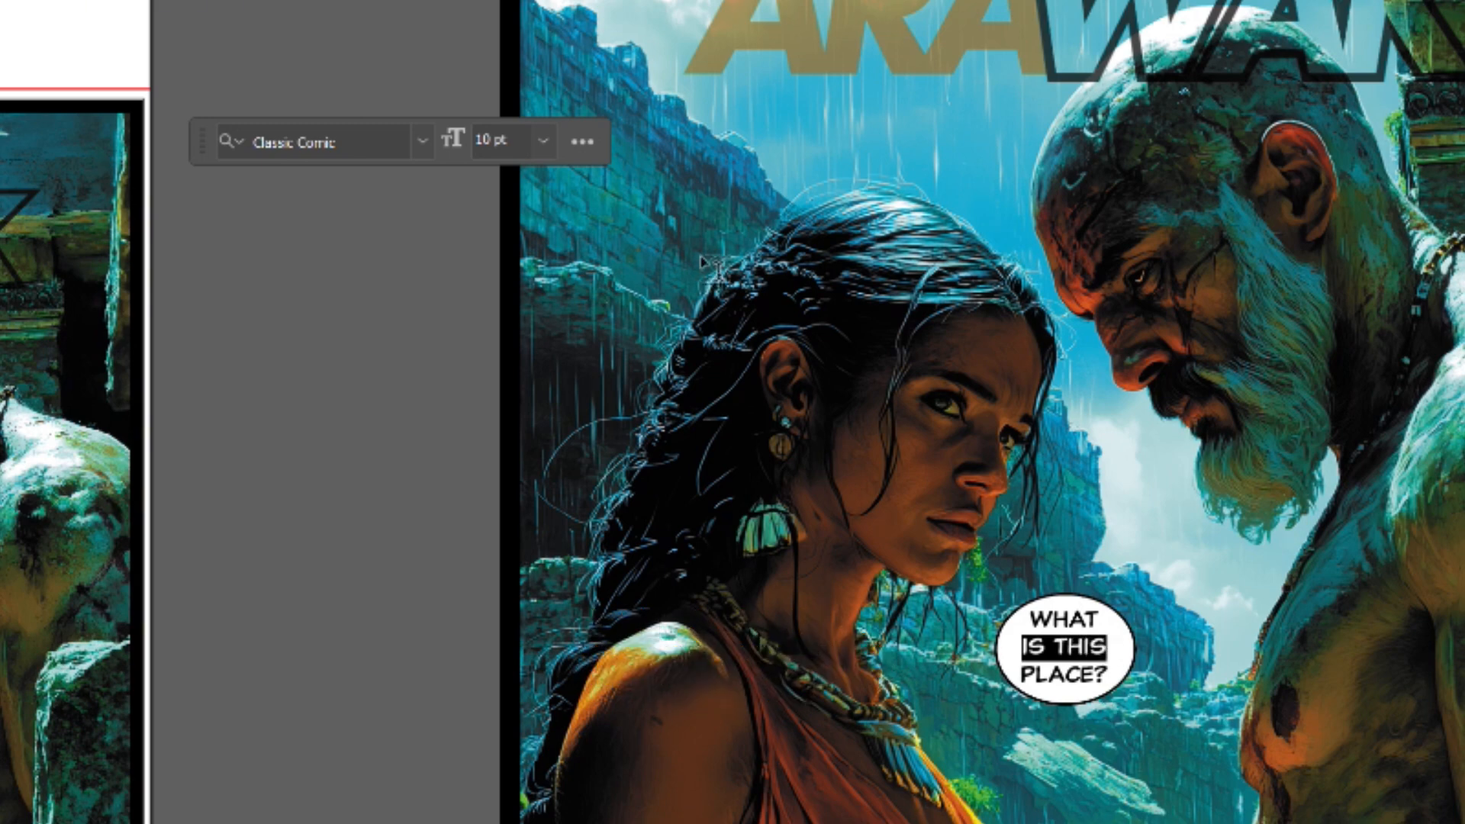
{"action": "left_click", "coordinate": [419, 145]}
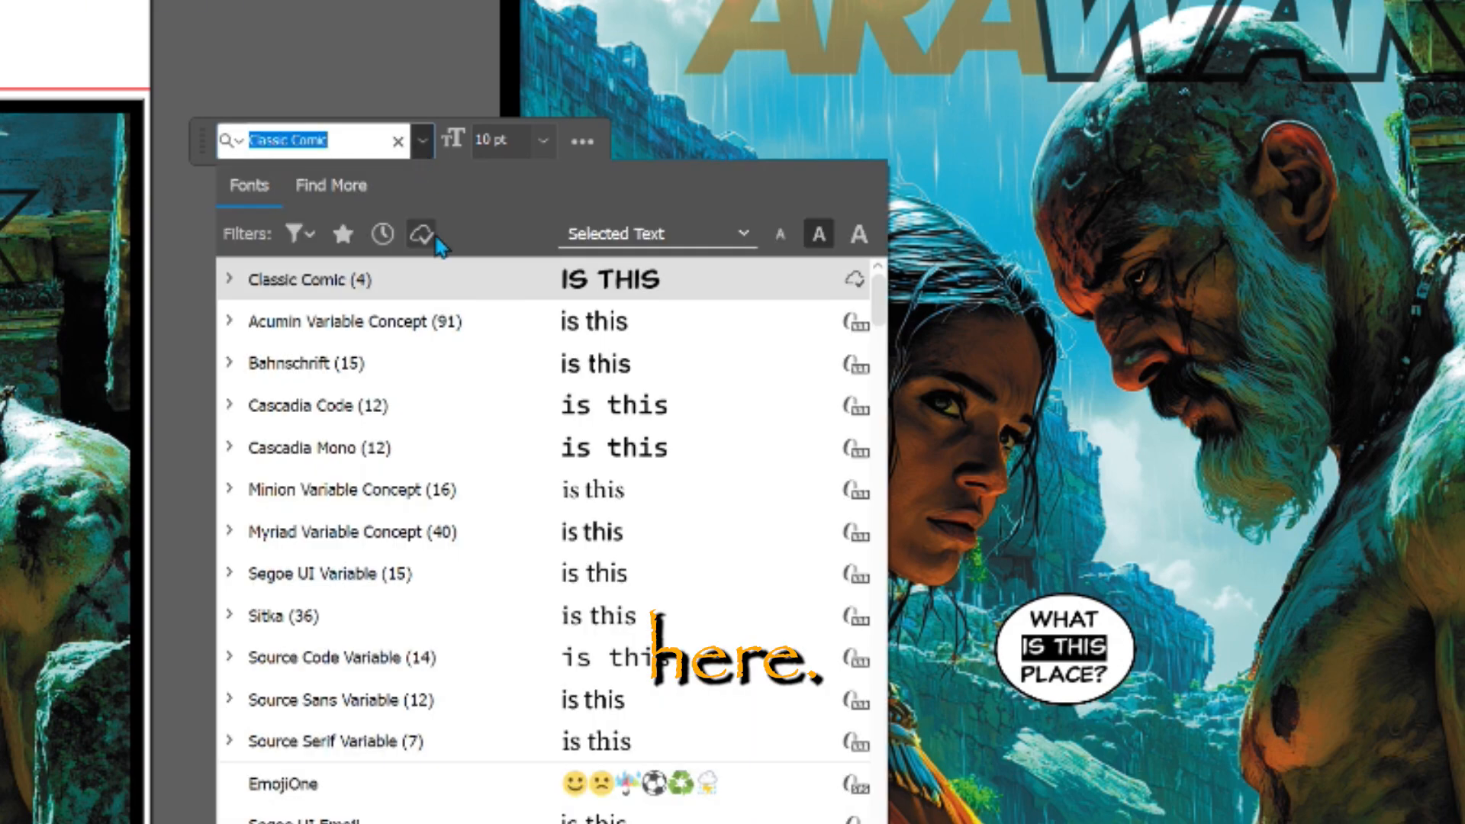
{"action": "left_click", "coordinate": [227, 279]}
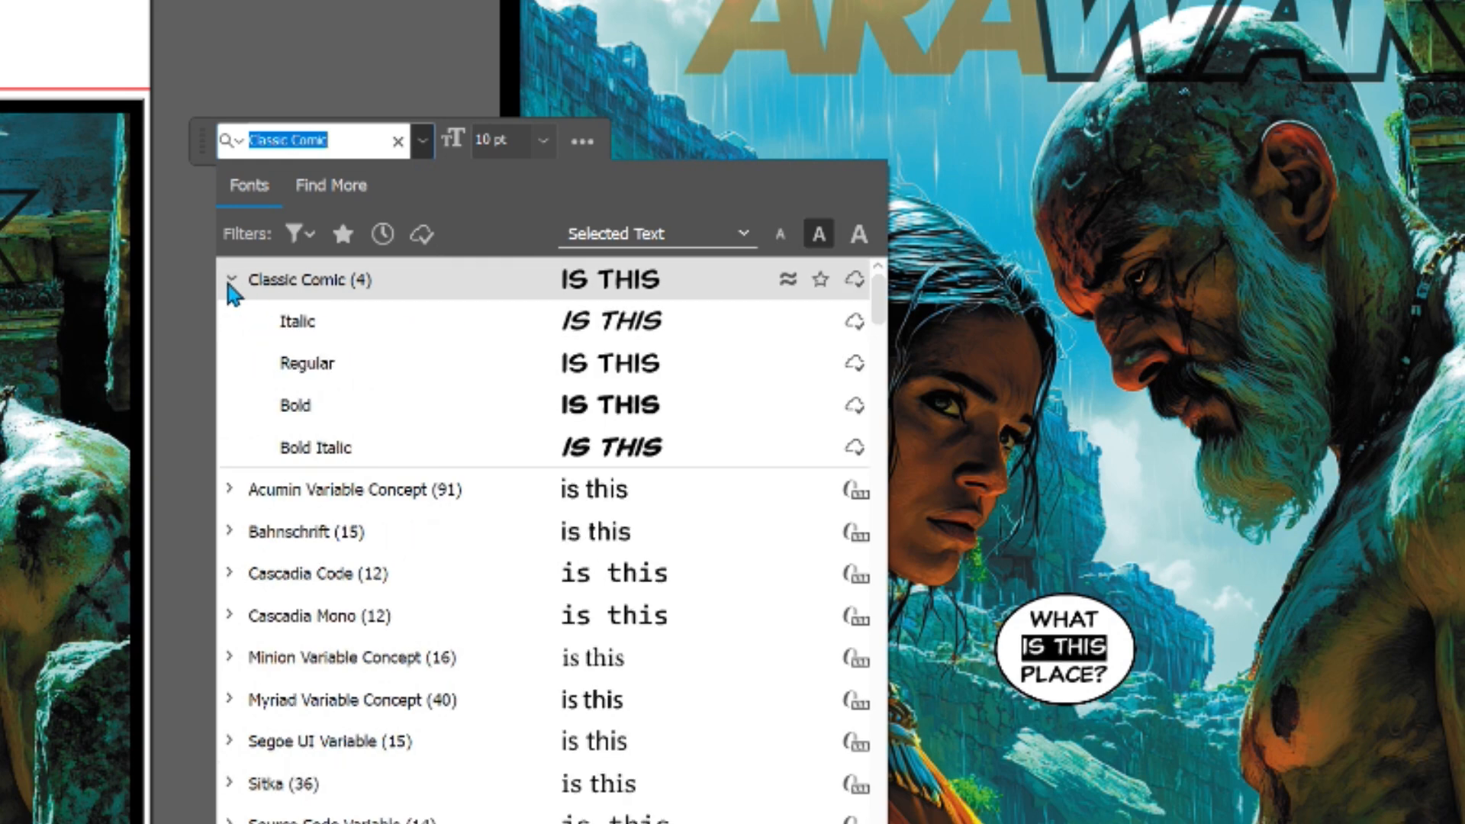
{"action": "left_click", "coordinate": [341, 458]}
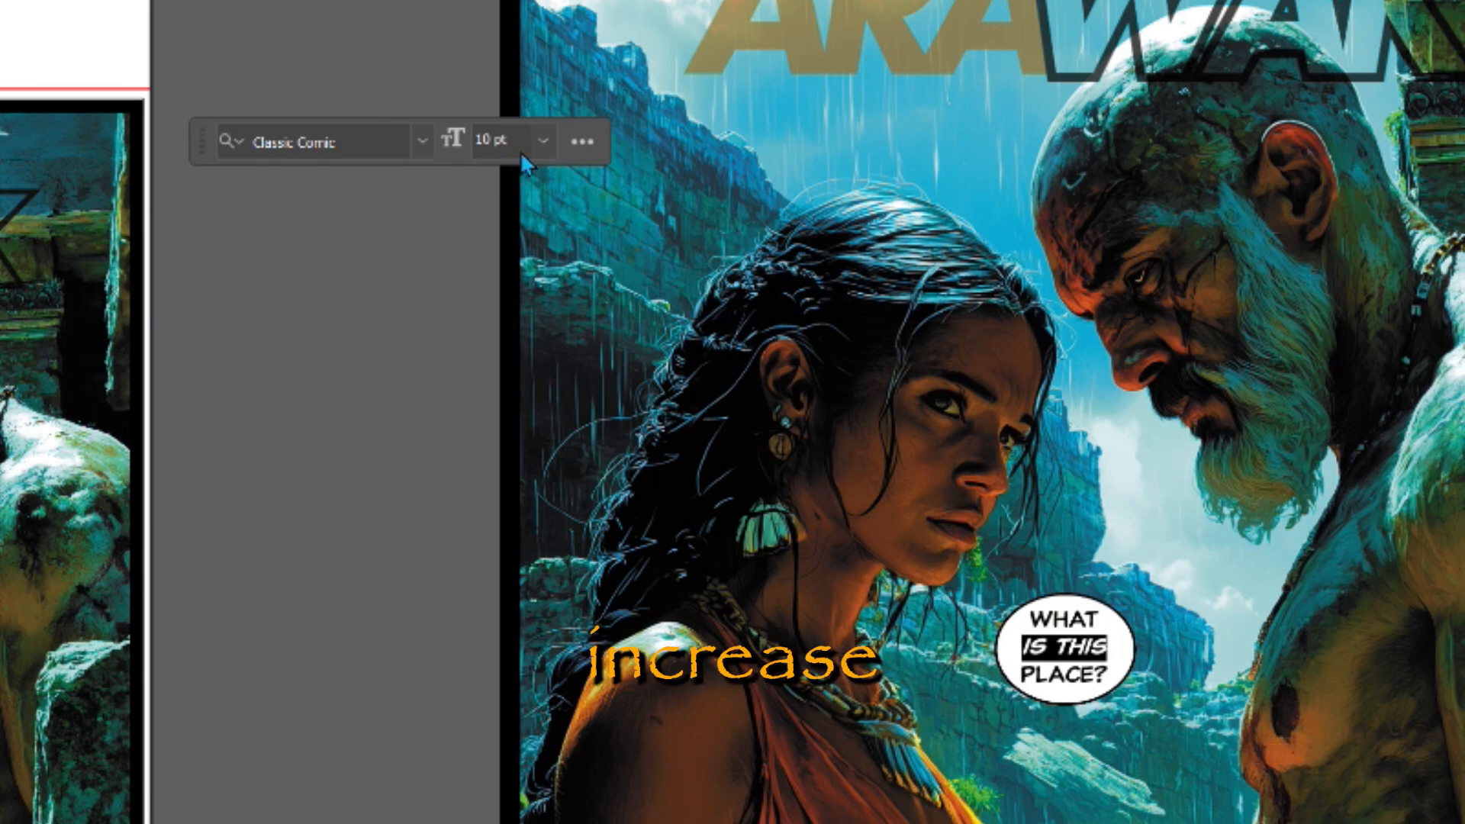
Increase the font size of the emphasised words "IS THIS" to 11 pt and leave text editing.
{"action": "left_click", "coordinate": [545, 144]}
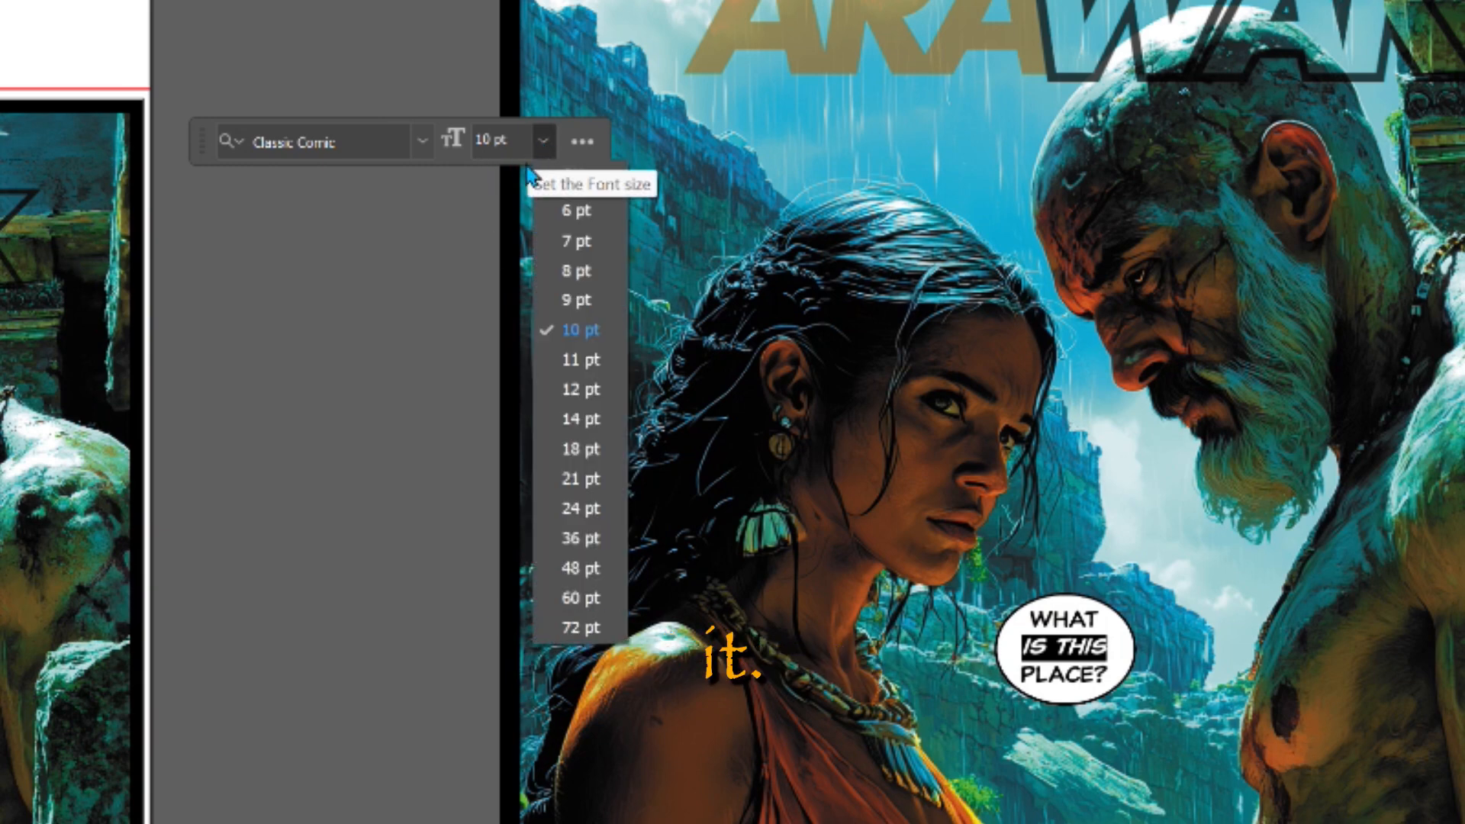
{"action": "left_click", "coordinate": [587, 366]}
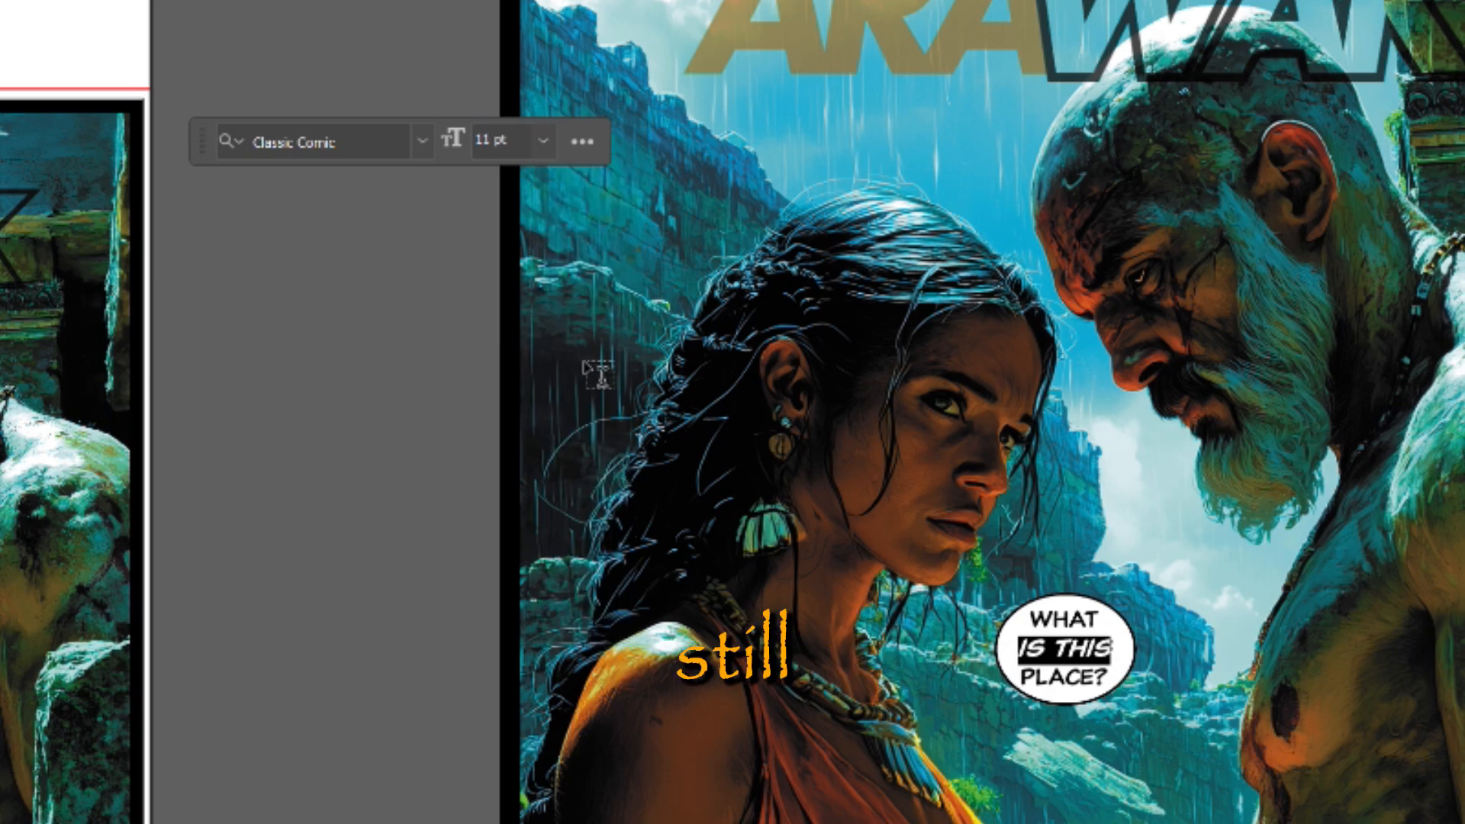
{"action": "left_click", "coordinate": [1175, 738]}
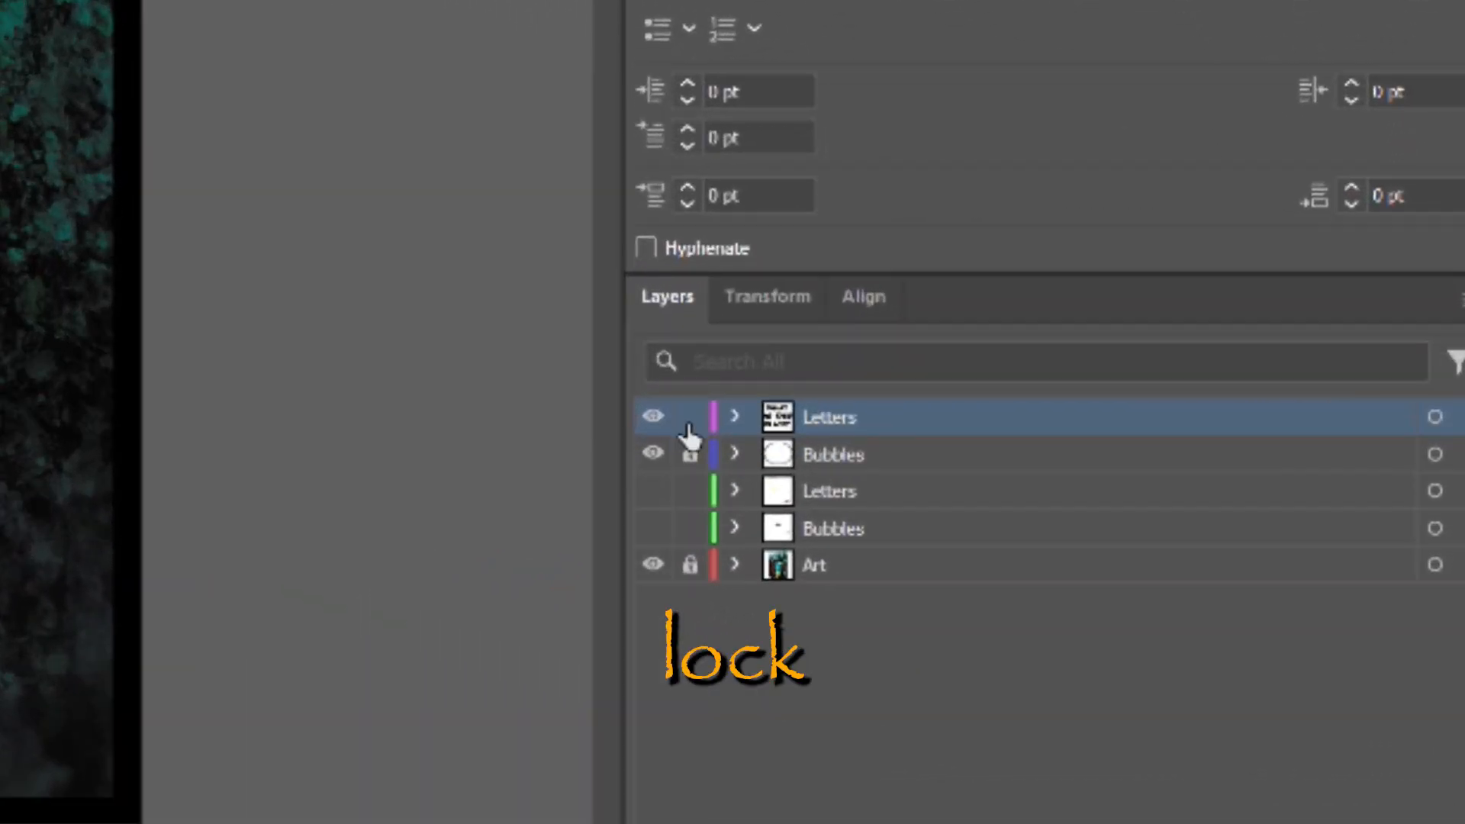
Lock the upper Letters layer, then unlock the Bubbles layer beneath it and make it active.
{"action": "left_click", "coordinate": [1198, 646]}
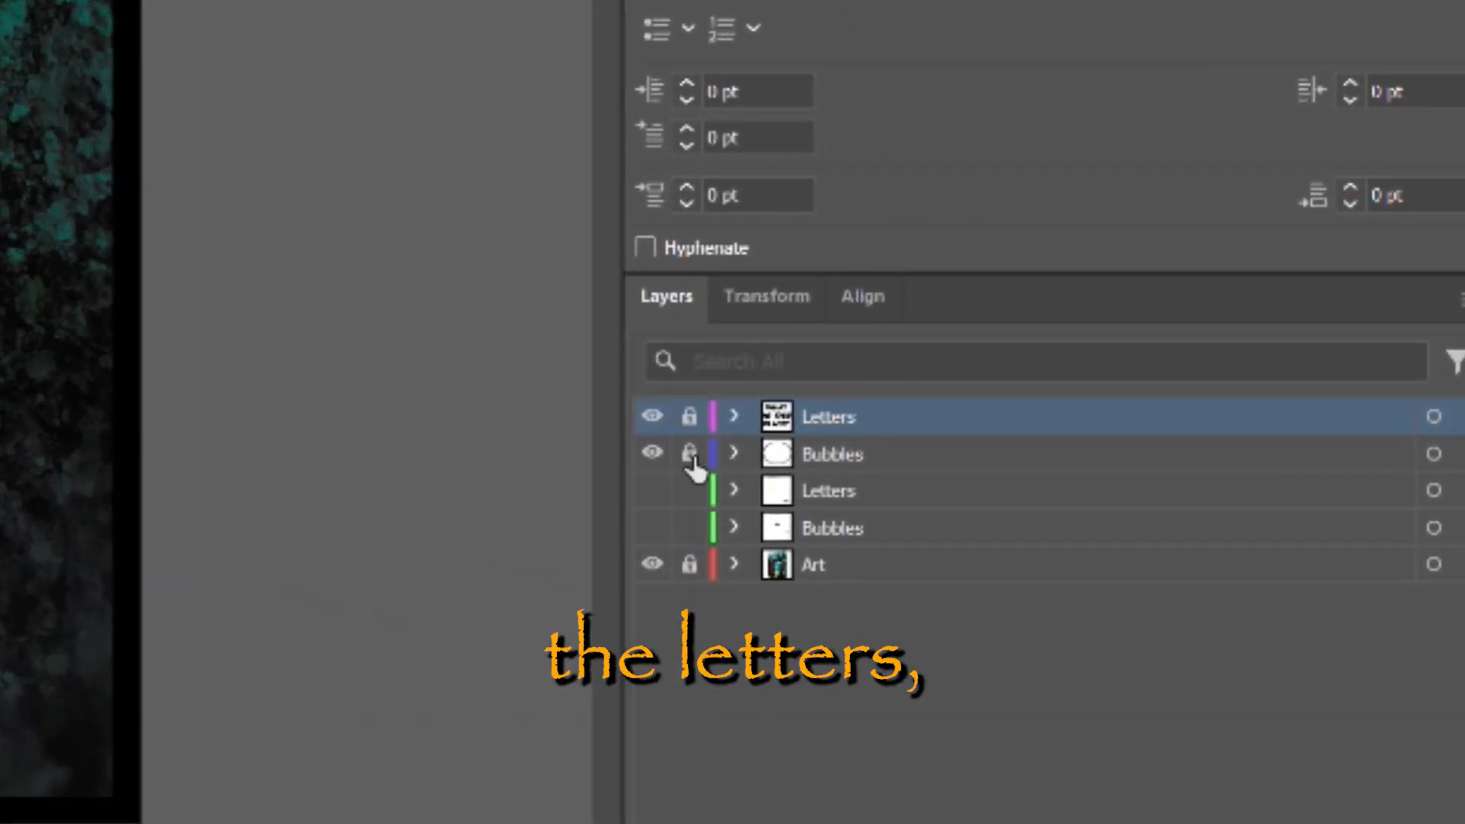
{"action": "left_click", "coordinate": [689, 453]}
{"action": "left_click", "coordinate": [875, 458]}
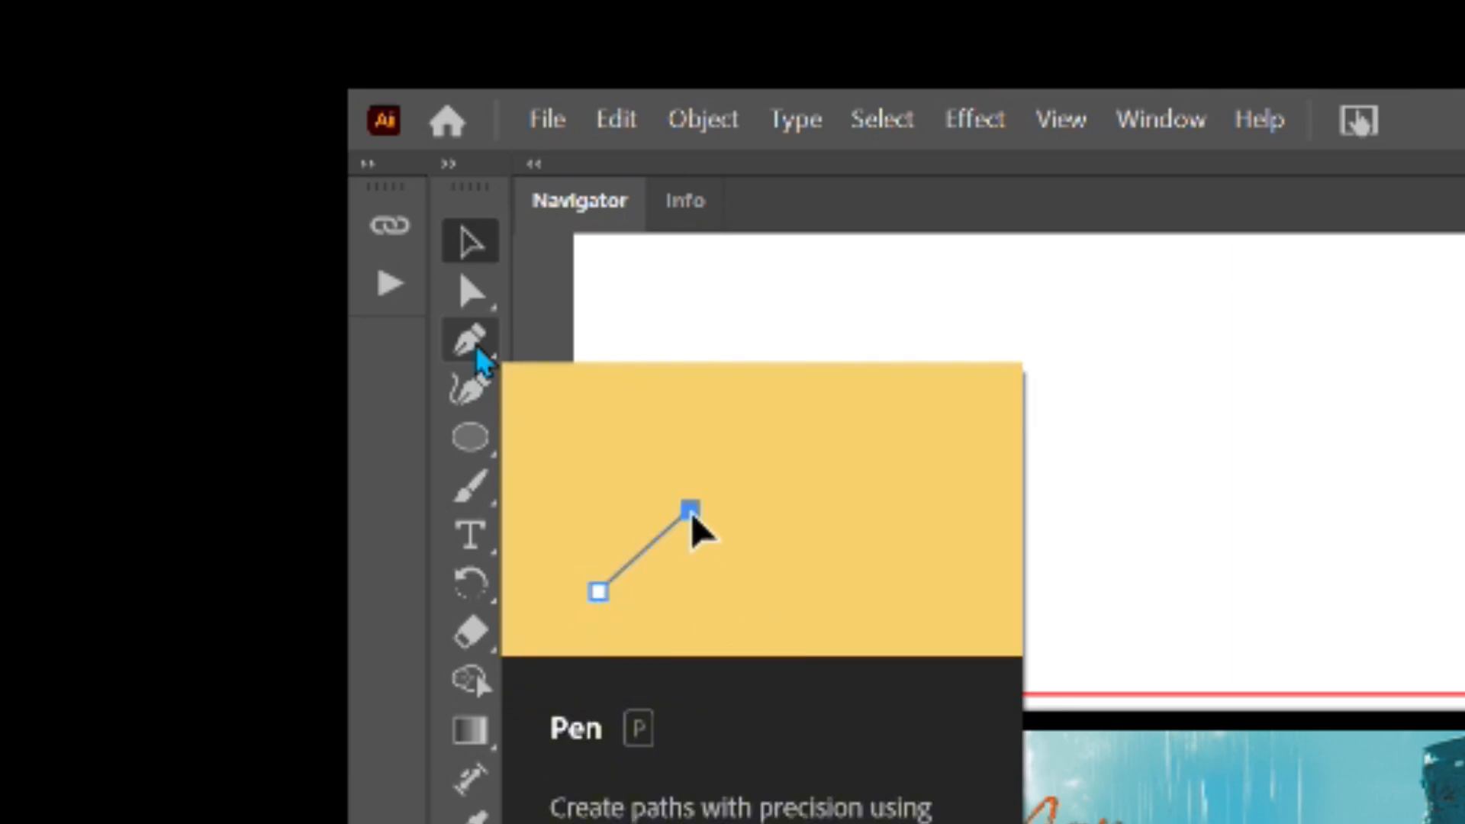
Activate the Pen tool with a white fill and a black stroke.
{"action": "left_click", "coordinate": [475, 345]}
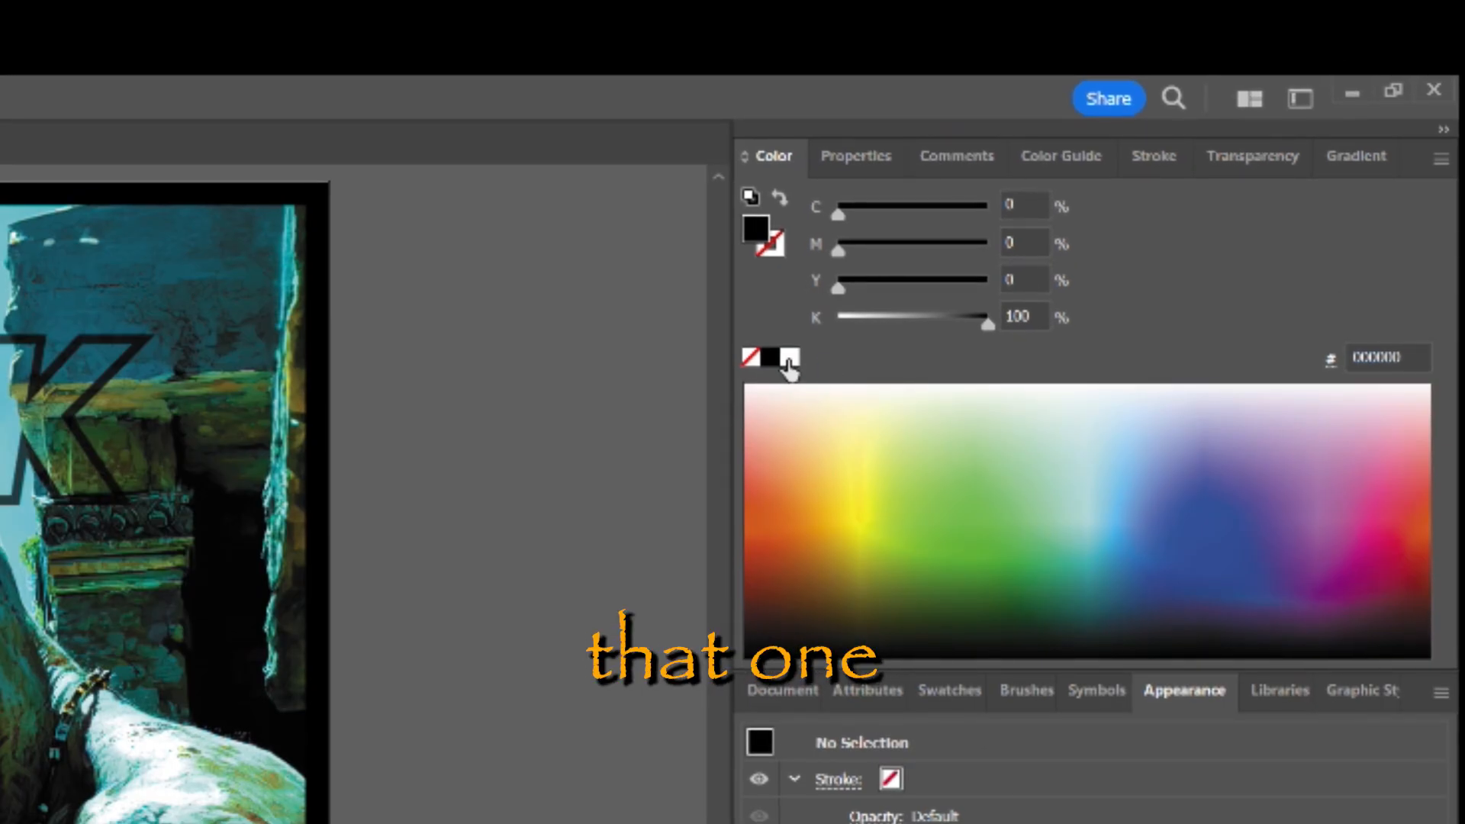
{"action": "left_click", "coordinate": [789, 358]}
{"action": "left_click", "coordinate": [779, 250]}
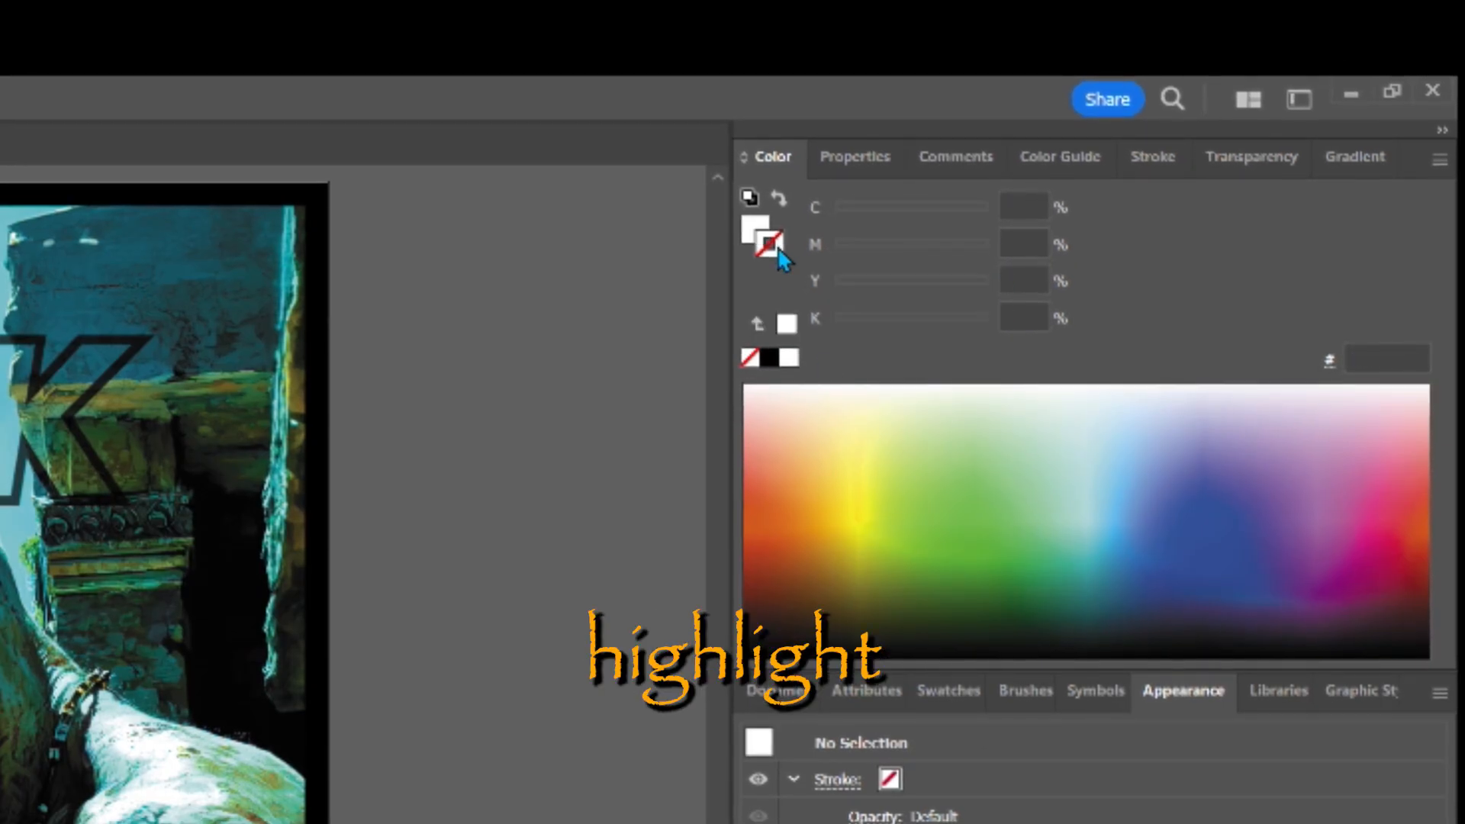
{"action": "left_click", "coordinate": [767, 360]}
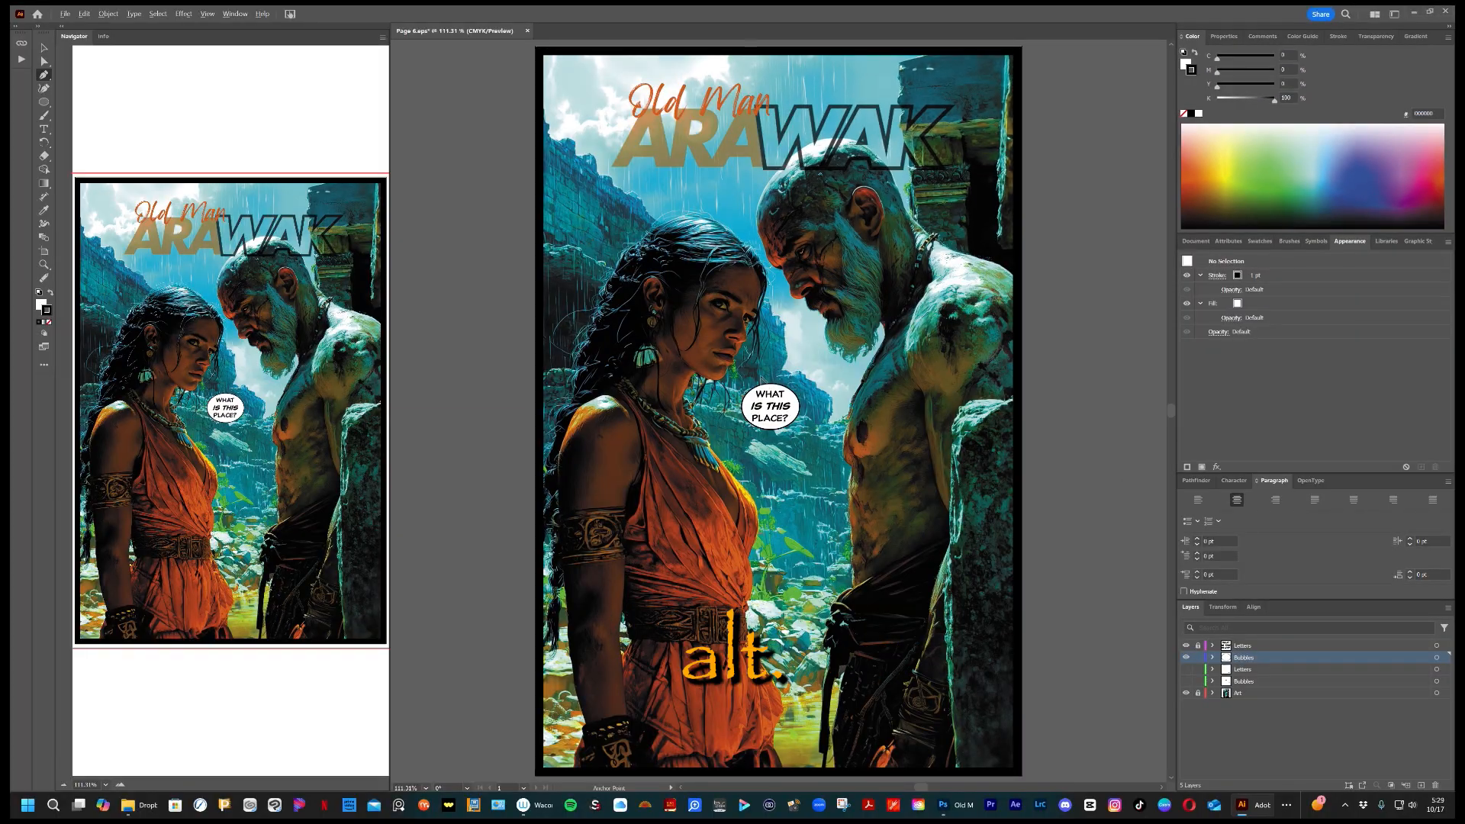
Draw a curved, pointed tail from inside the speech bubble's upper-left edge towards the woman's mouth and back.
{"action": "scroll", "coordinate": [760, 379], "scroll_direction": "up", "scroll_amount": 4}
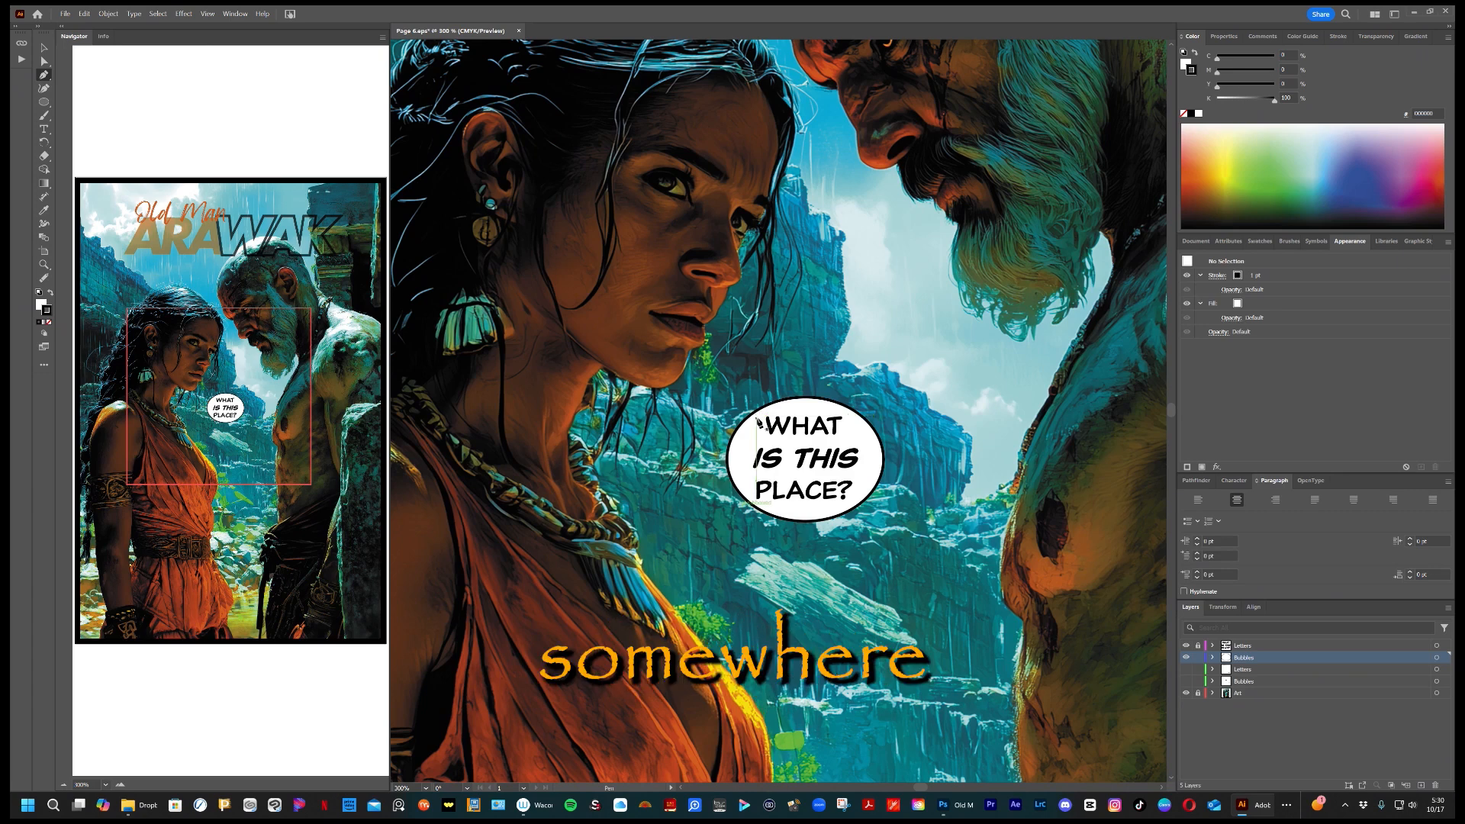
{"action": "left_click", "coordinate": [756, 418]}
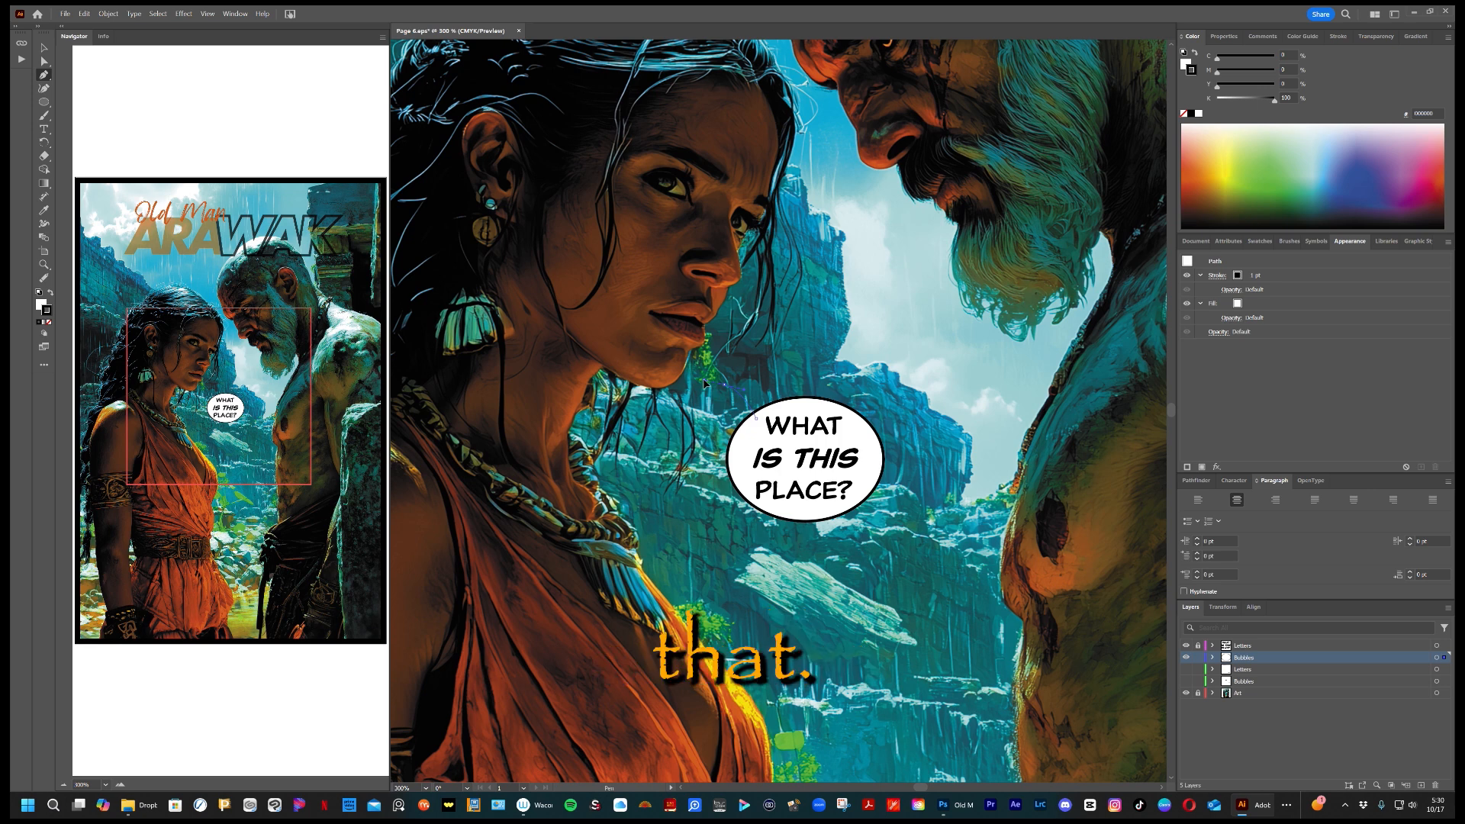
{"action": "left_click_drag", "start_coordinate": [734, 398], "coordinate": [726, 391]}
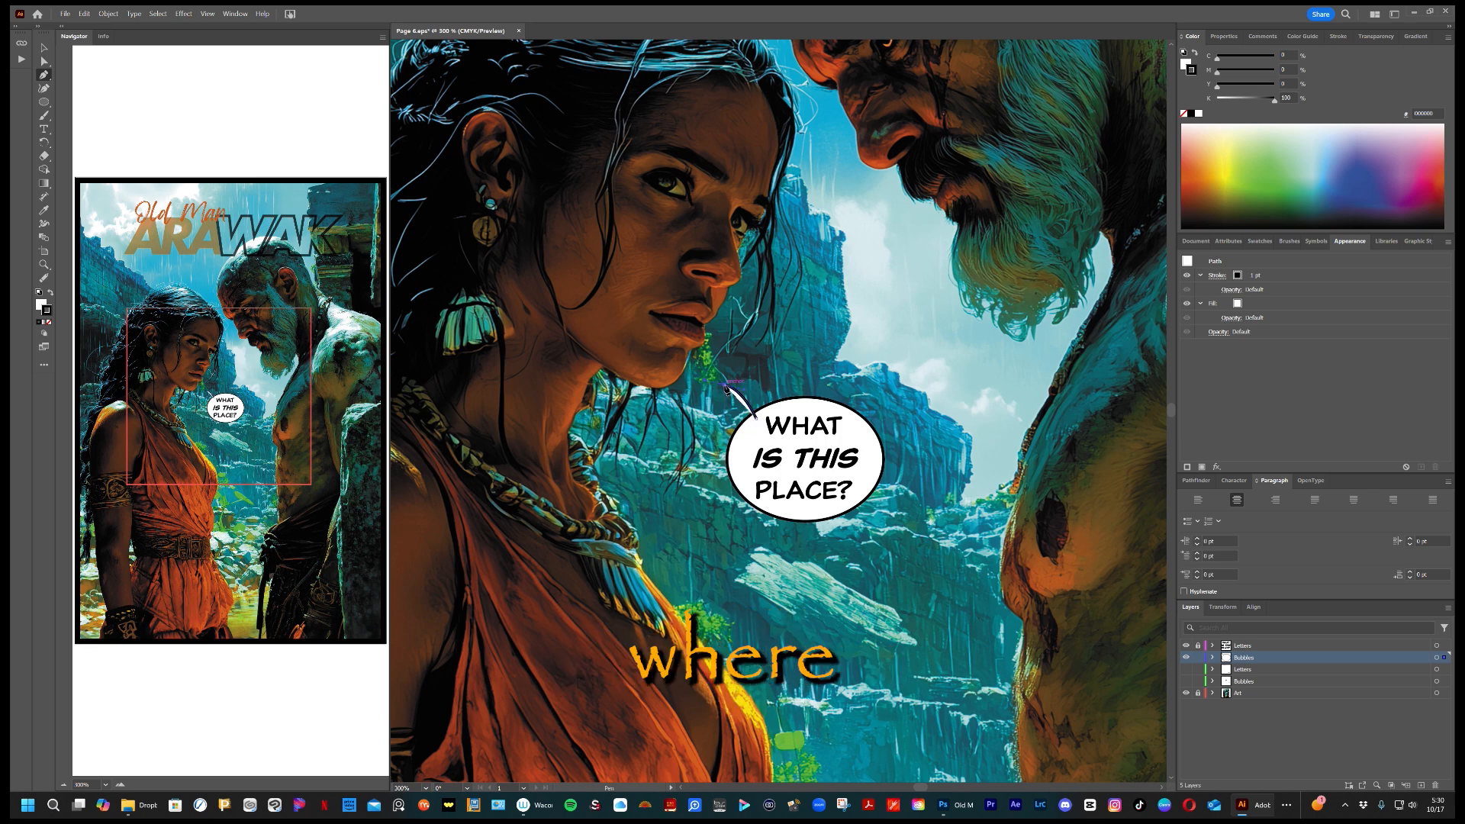
{"action": "left_click_drag", "start_coordinate": [734, 397], "coordinate": [752, 425]}
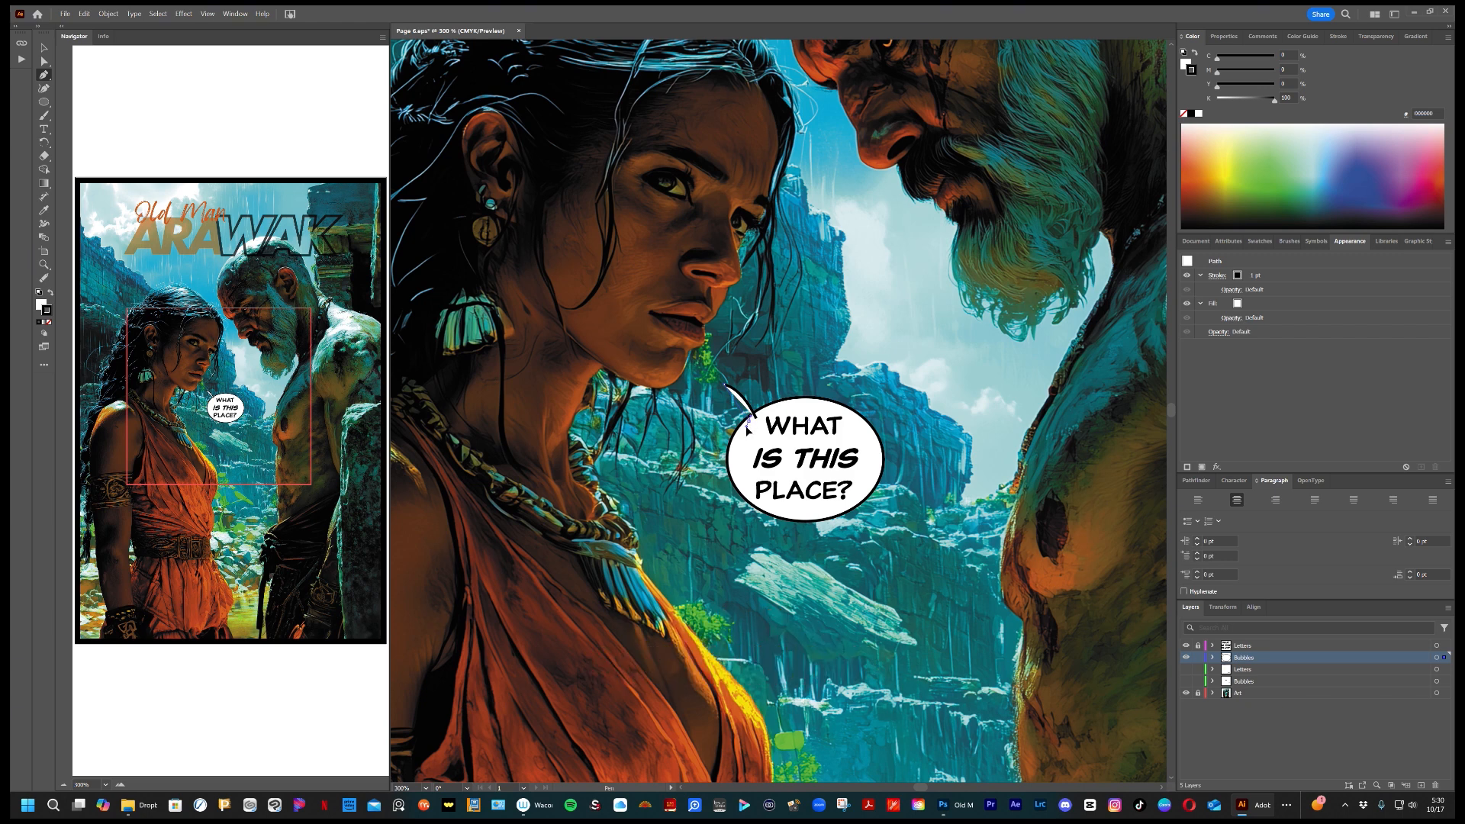
{"action": "left_click_drag", "start_coordinate": [748, 430], "coordinate": [749, 430]}
Select the tail together with the elliptical bubble, unite them into one shape with Pathfinder, and deselect it.
{"action": "key", "text": "v"}
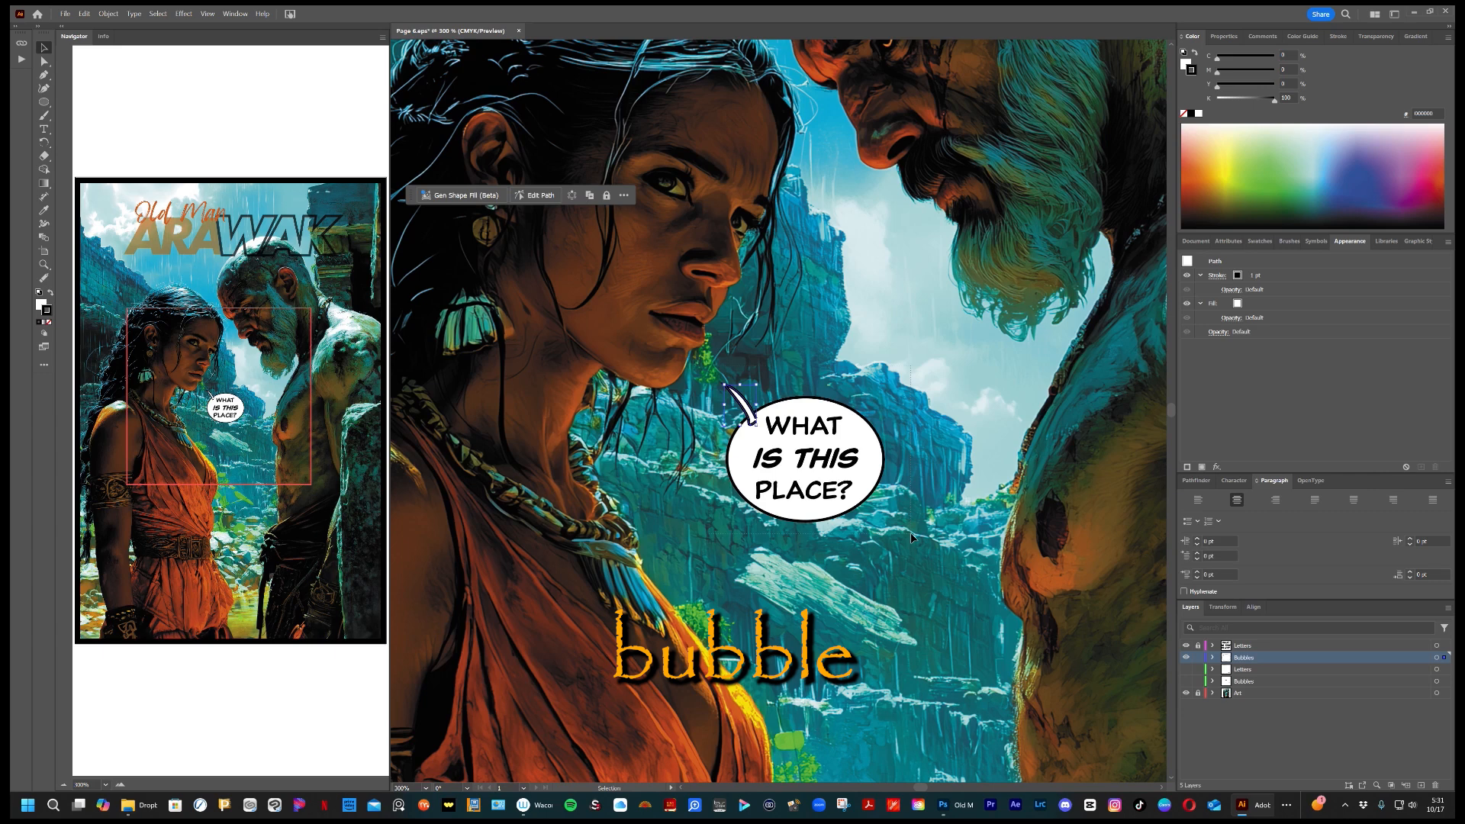
{"action": "left_click_drag", "start_coordinate": [910, 534], "coordinate": [911, 533]}
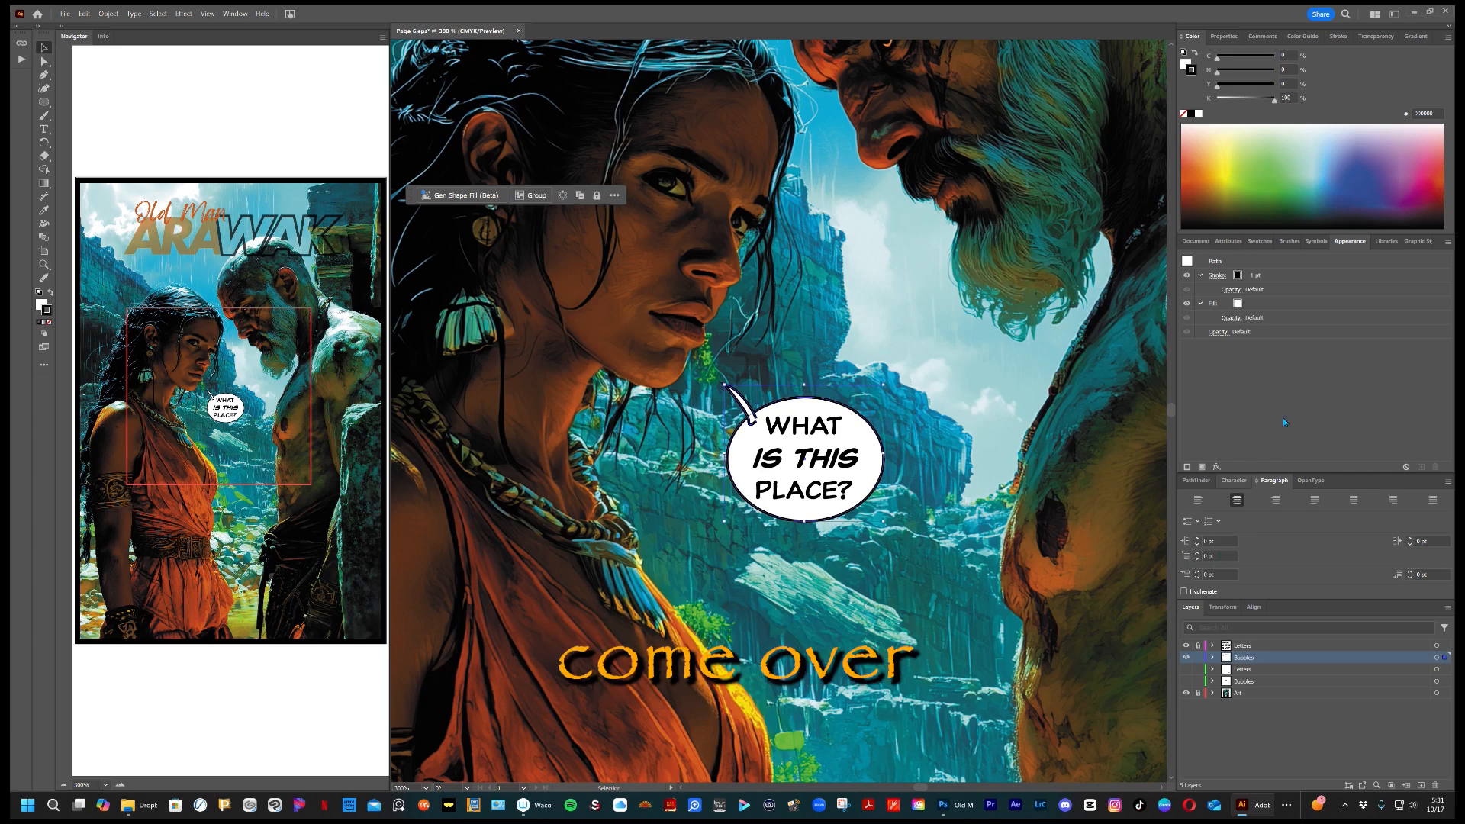
{"action": "left_click", "coordinate": [1225, 482]}
{"action": "left_click", "coordinate": [1196, 481]}
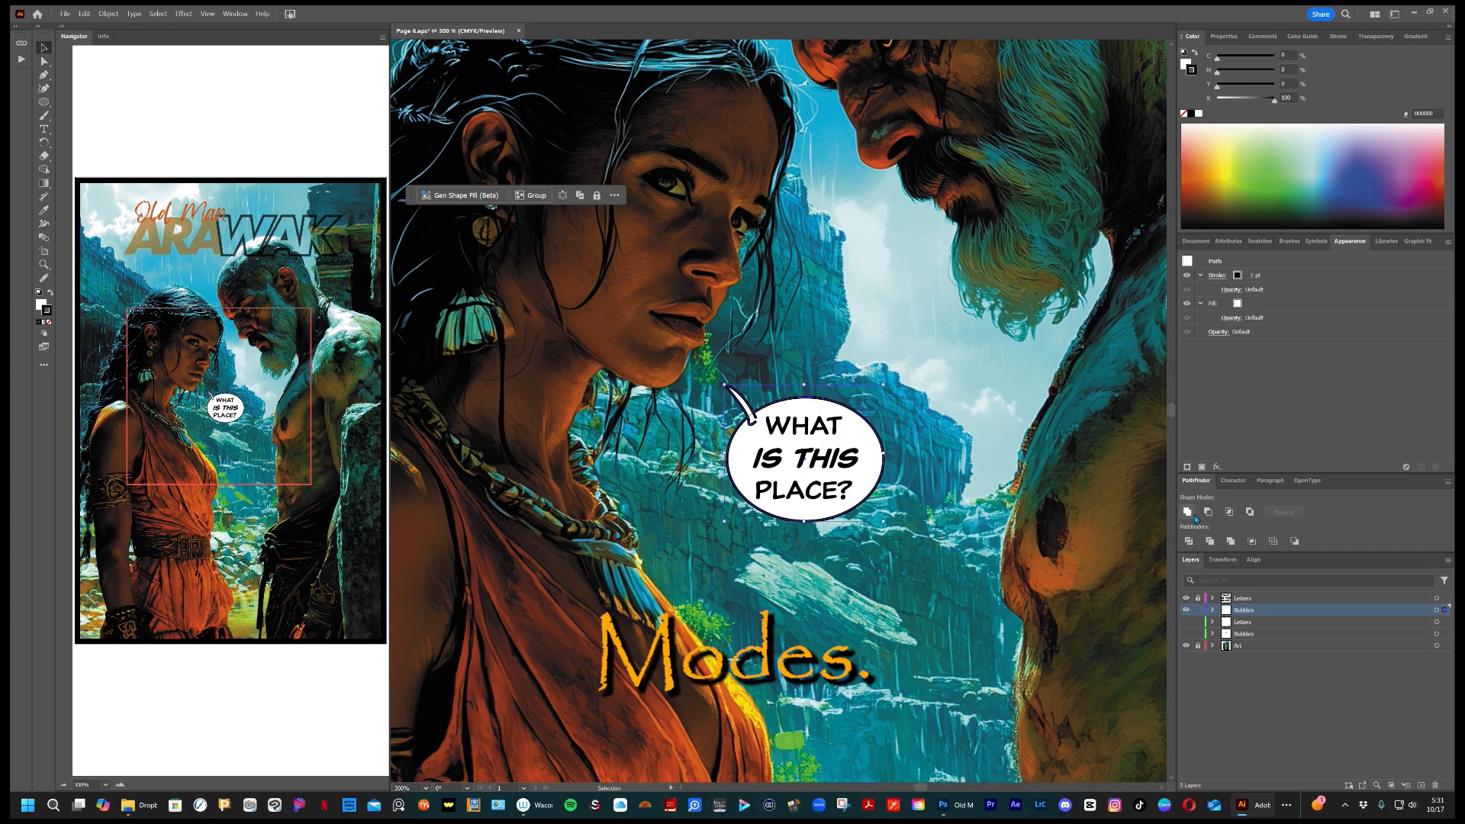
{"action": "left_click", "coordinate": [1188, 518]}
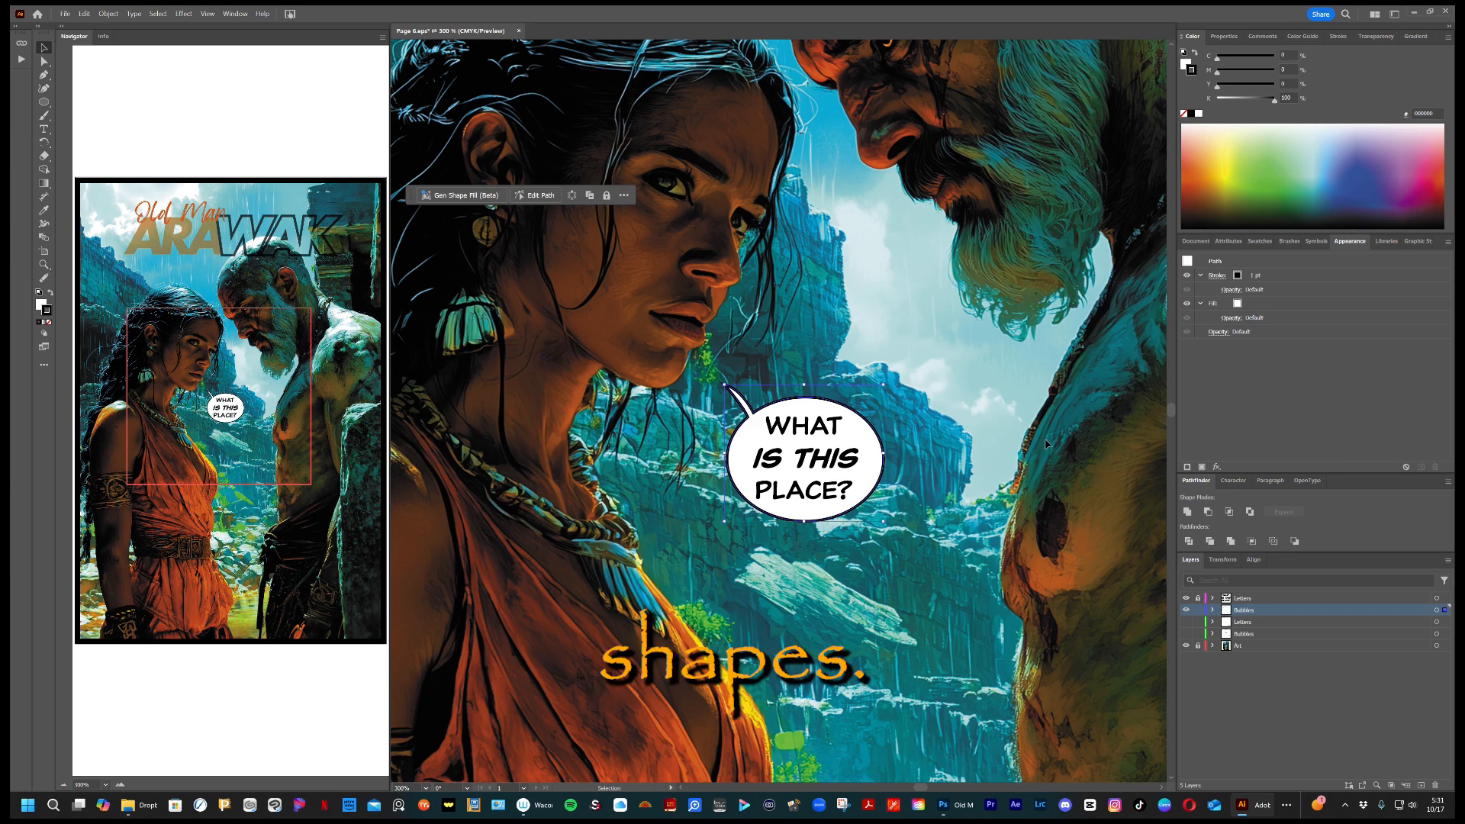
{"action": "left_click", "coordinate": [934, 408]}
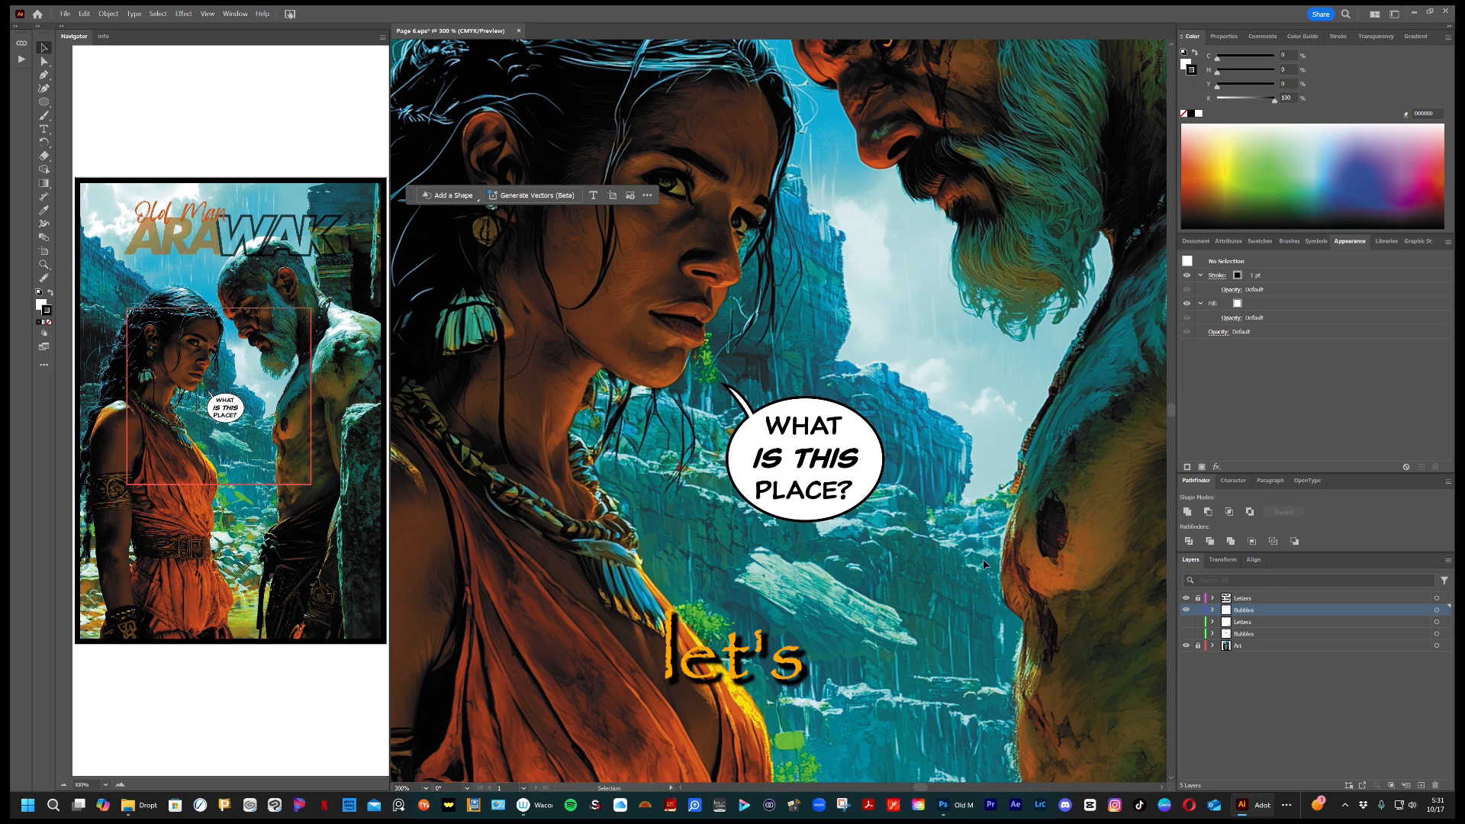
Examine the finished bubble and the size of its lettering against the whole cover at several magnifications.
{"action": "scroll", "coordinate": [984, 565], "scroll_direction": "down", "scroll_amount": 4}
{"action": "scroll", "coordinate": [855, 481], "scroll_direction": "up", "scroll_amount": 3}
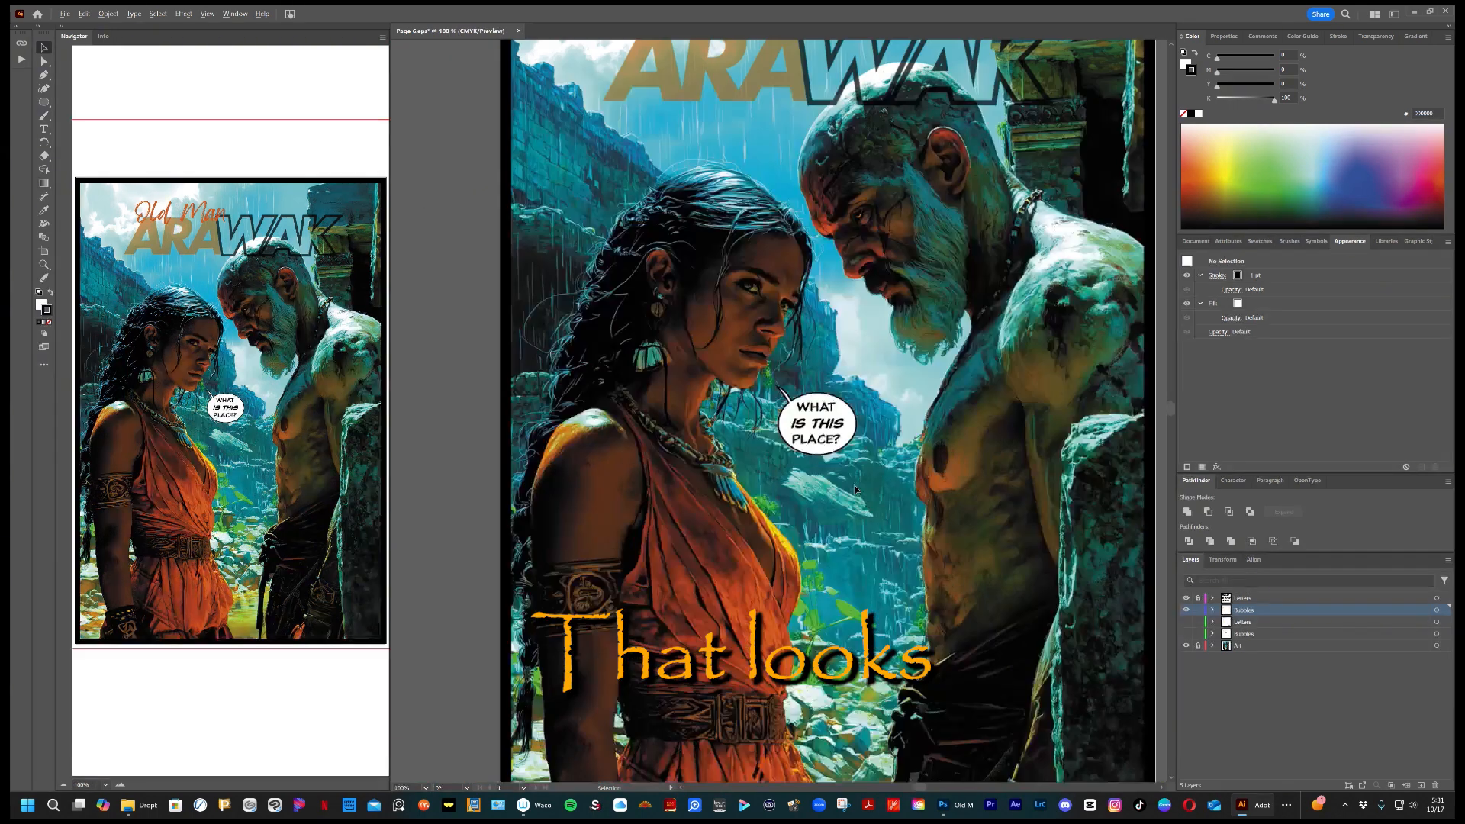
{"action": "scroll", "coordinate": [855, 489], "scroll_direction": "up", "scroll_amount": 1}
{"action": "scroll", "coordinate": [855, 488], "scroll_direction": "down", "scroll_amount": 1}
{"action": "scroll", "coordinate": [855, 488], "scroll_direction": "down", "scroll_amount": 1}
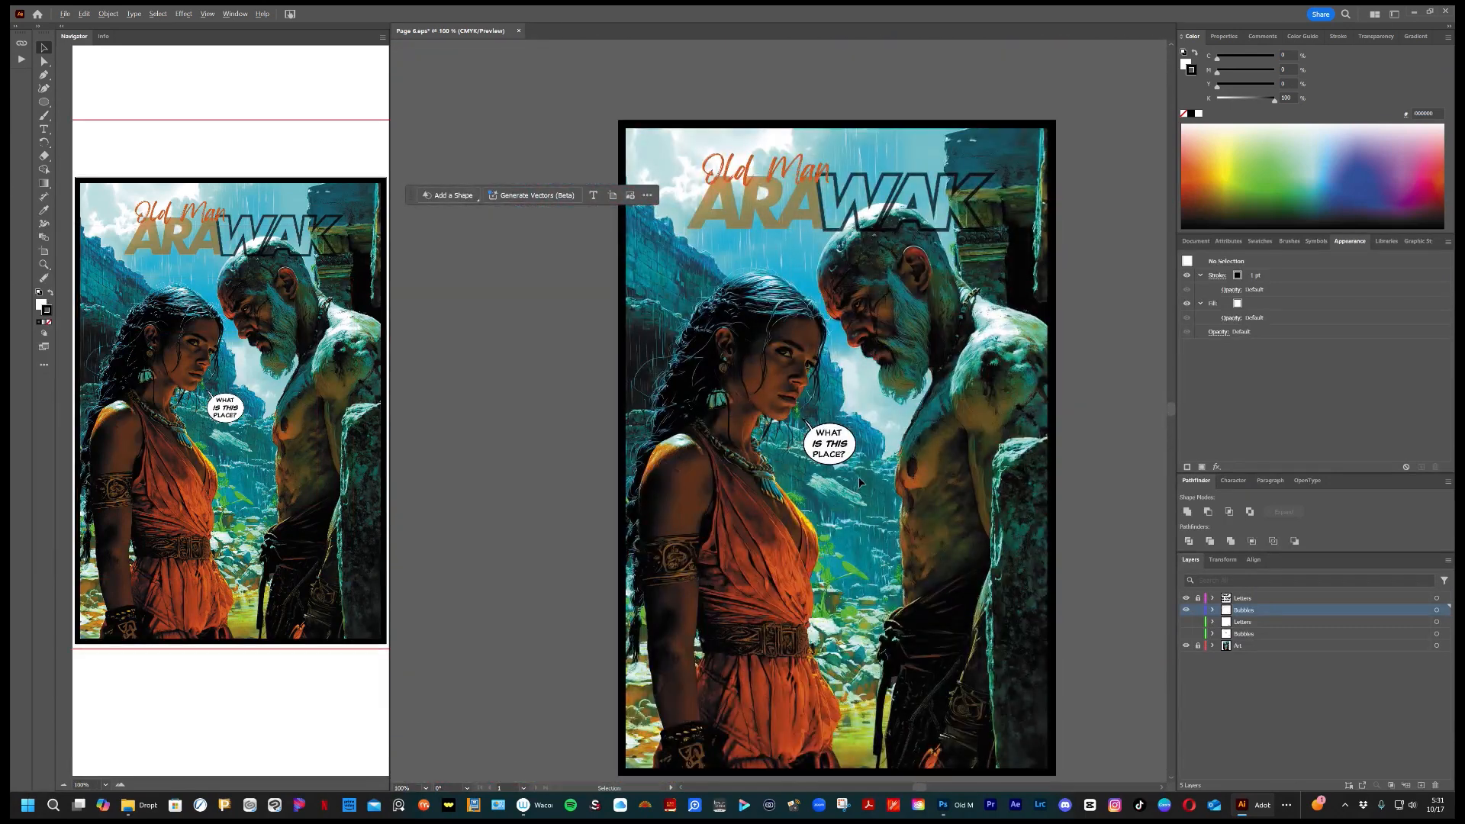
{"action": "scroll", "coordinate": [856, 488], "scroll_direction": "up", "scroll_amount": 1}
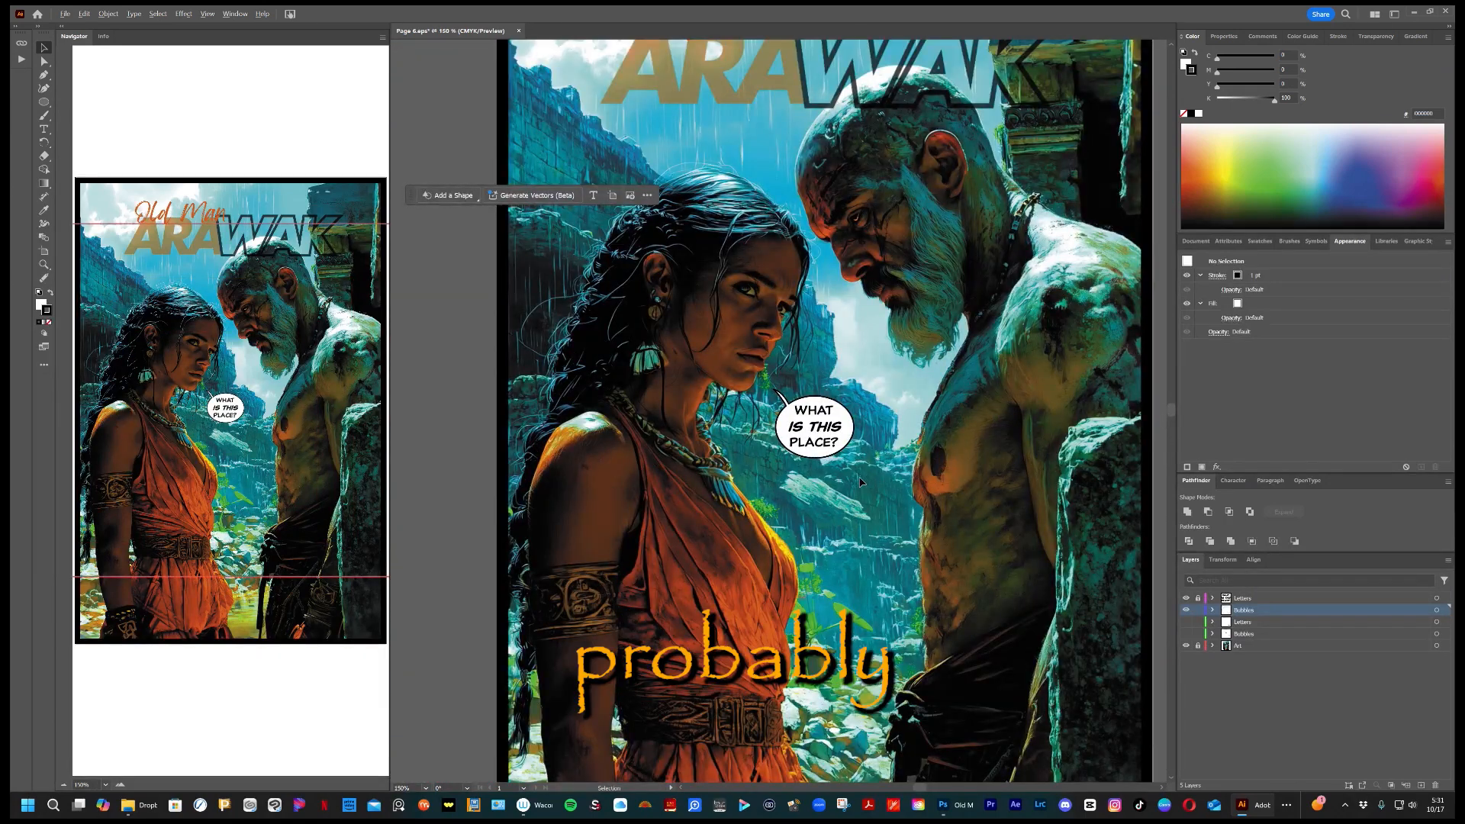
{"action": "scroll", "coordinate": [860, 481], "scroll_direction": "up", "scroll_amount": 1}
{"action": "scroll", "coordinate": [860, 481], "scroll_direction": "down", "scroll_amount": 1}
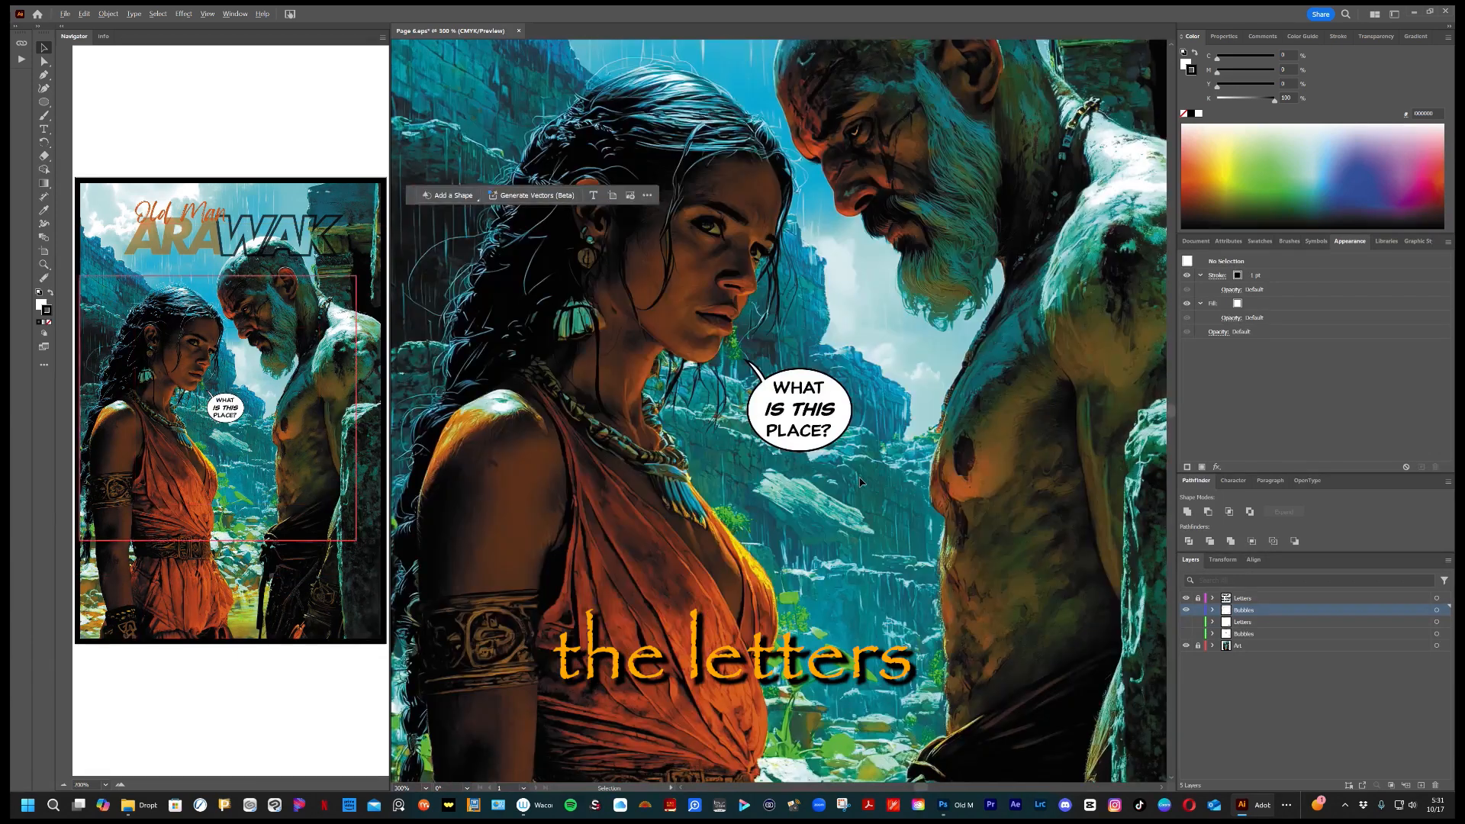
{"action": "scroll", "coordinate": [859, 482], "scroll_direction": "up", "scroll_amount": 1}
{"action": "scroll", "coordinate": [860, 481], "scroll_direction": "down", "scroll_amount": 2}
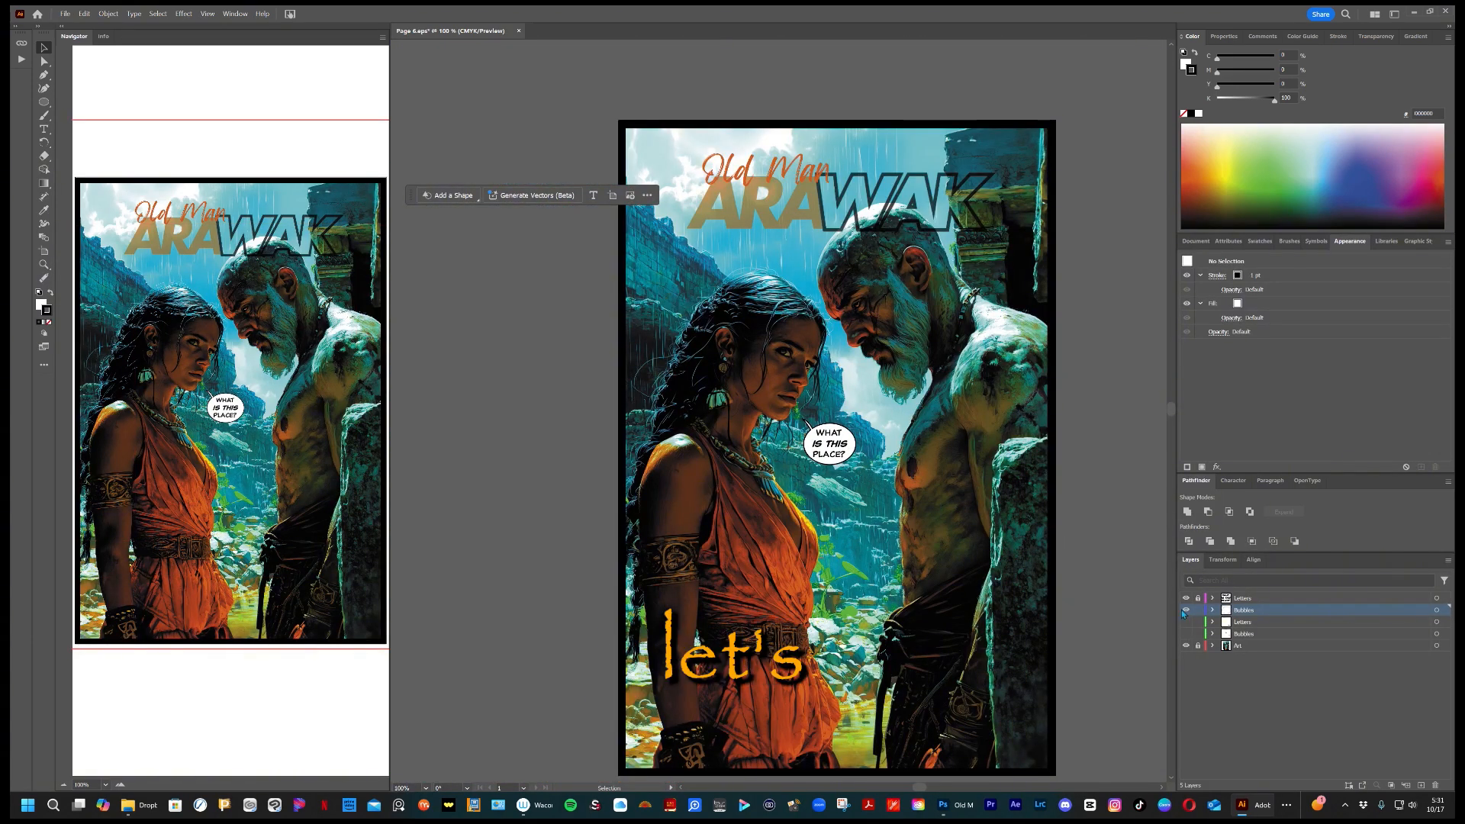
Lock the Bubbles layer, then unlock the Letters layer and make it active.
{"action": "left_click", "coordinate": [1197, 610]}
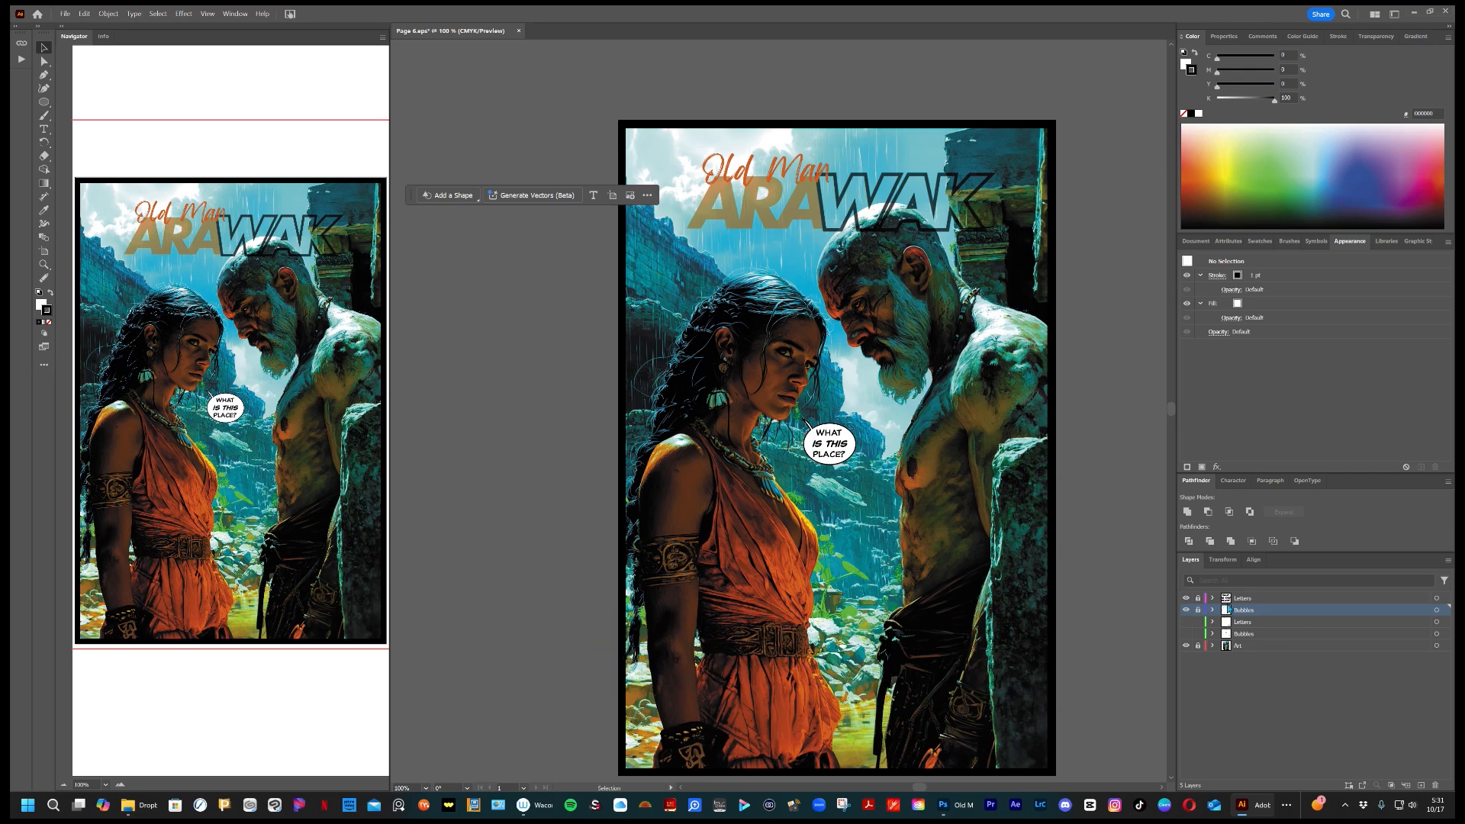
{"action": "left_click", "coordinate": [1198, 599]}
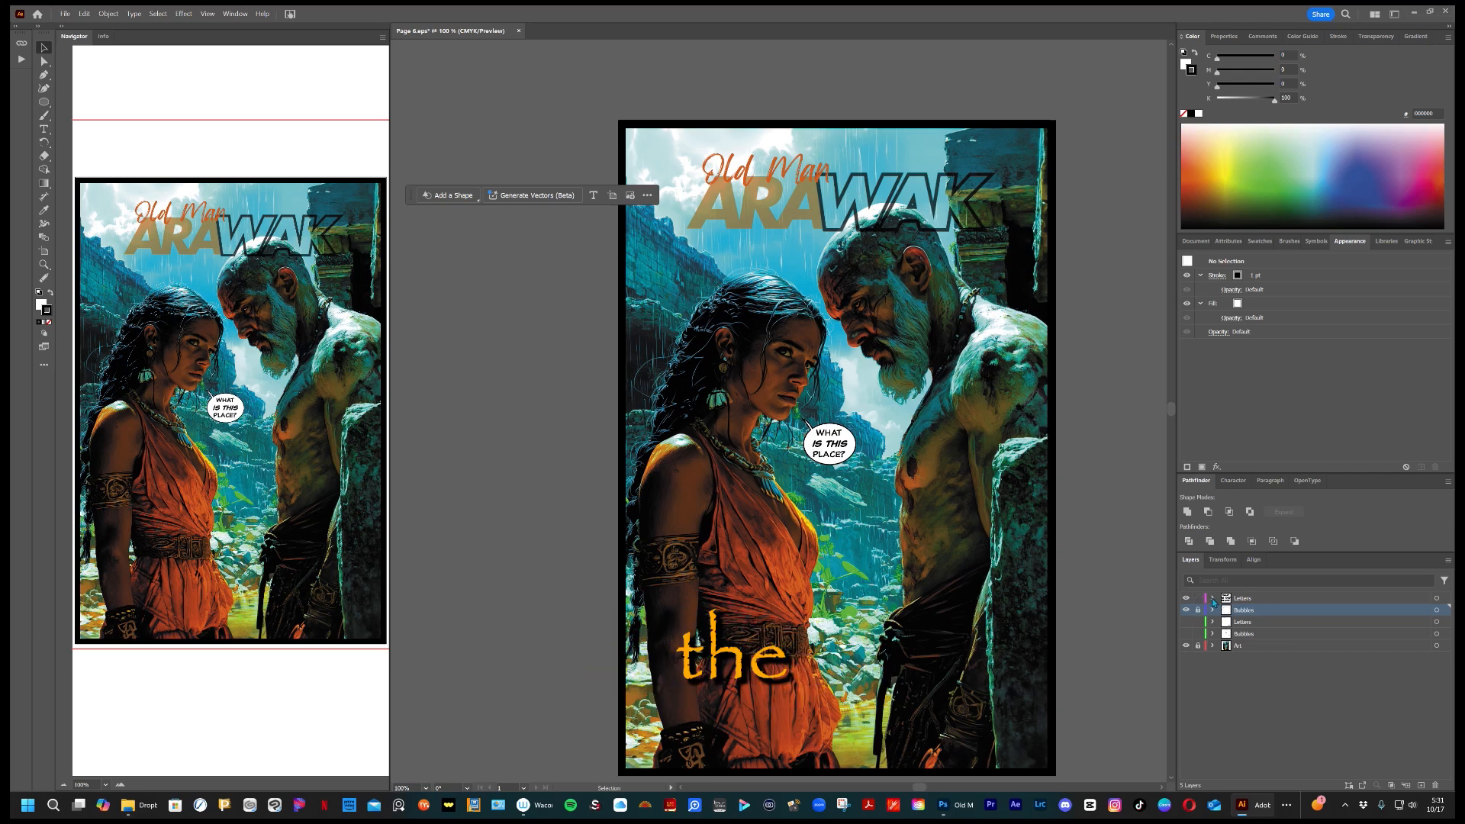
{"action": "left_click", "coordinate": [1266, 599]}
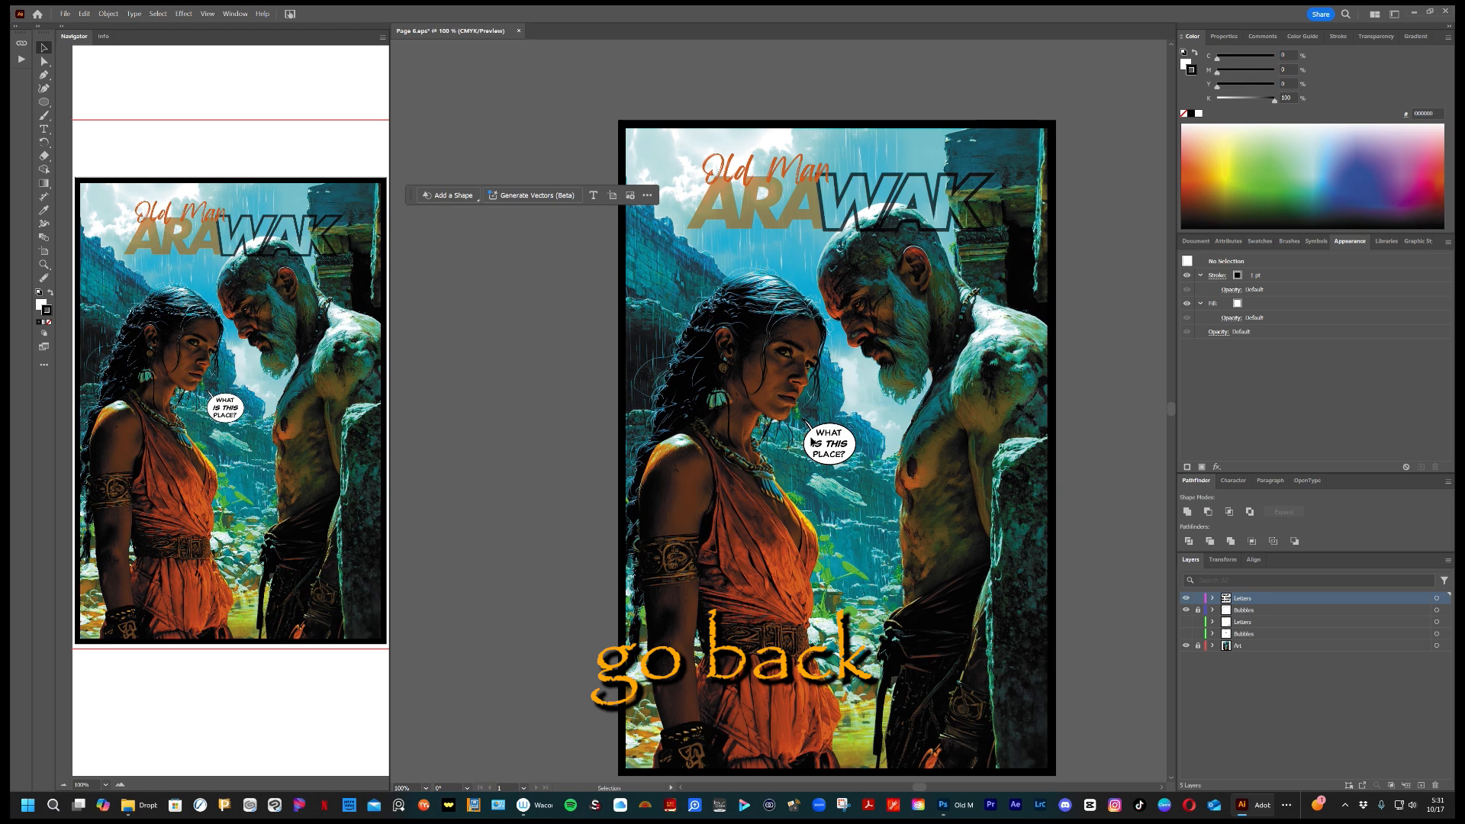
Scale the dialogue text down proportionally about its centre to leave more white space inside the bubble.
{"action": "scroll", "coordinate": [815, 429], "scroll_direction": "up", "scroll_amount": 2}
{"action": "scroll", "coordinate": [813, 430], "scroll_direction": "up", "scroll_amount": 2}
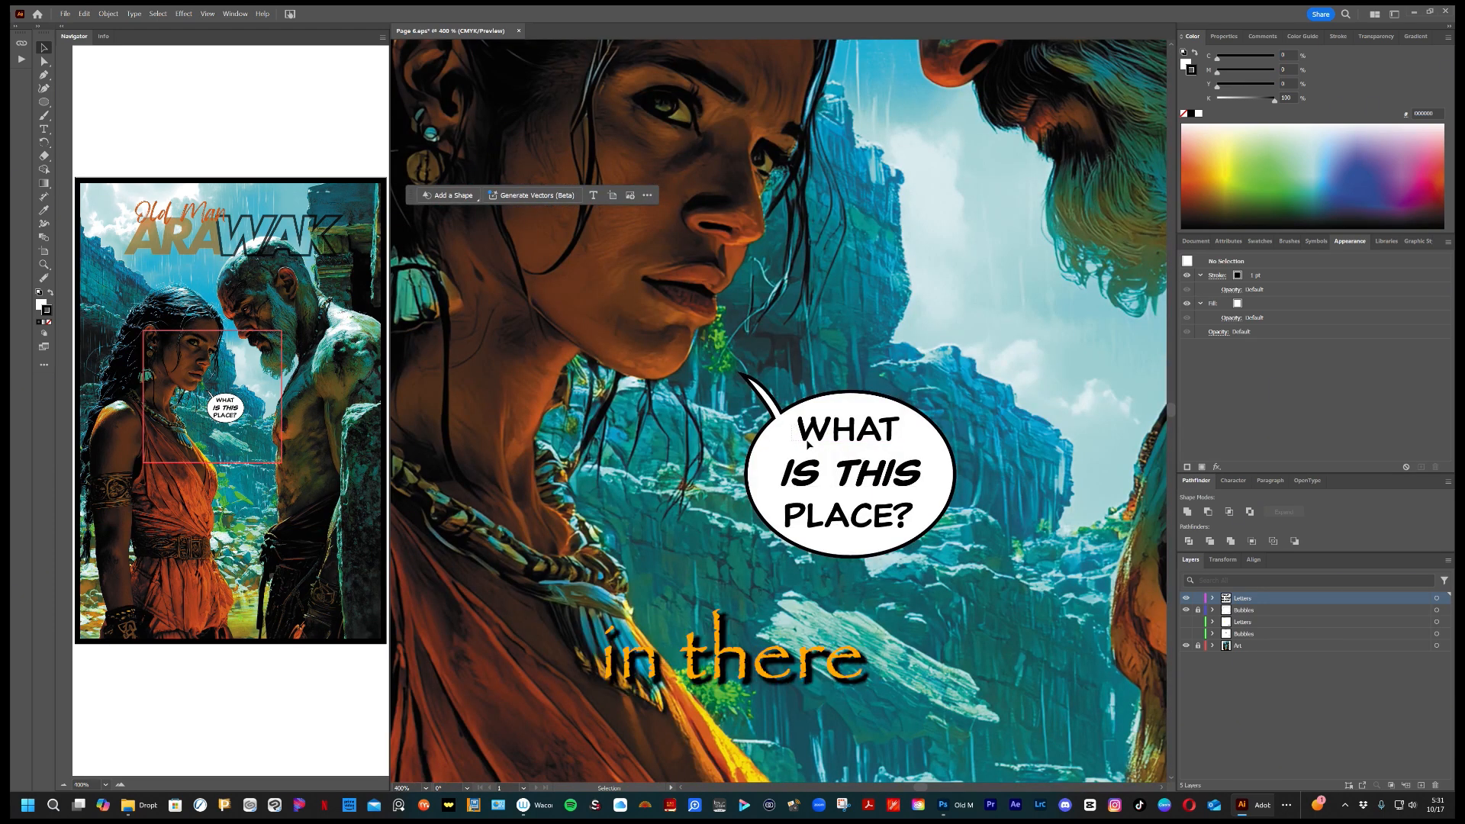
{"action": "left_click", "coordinate": [883, 511]}
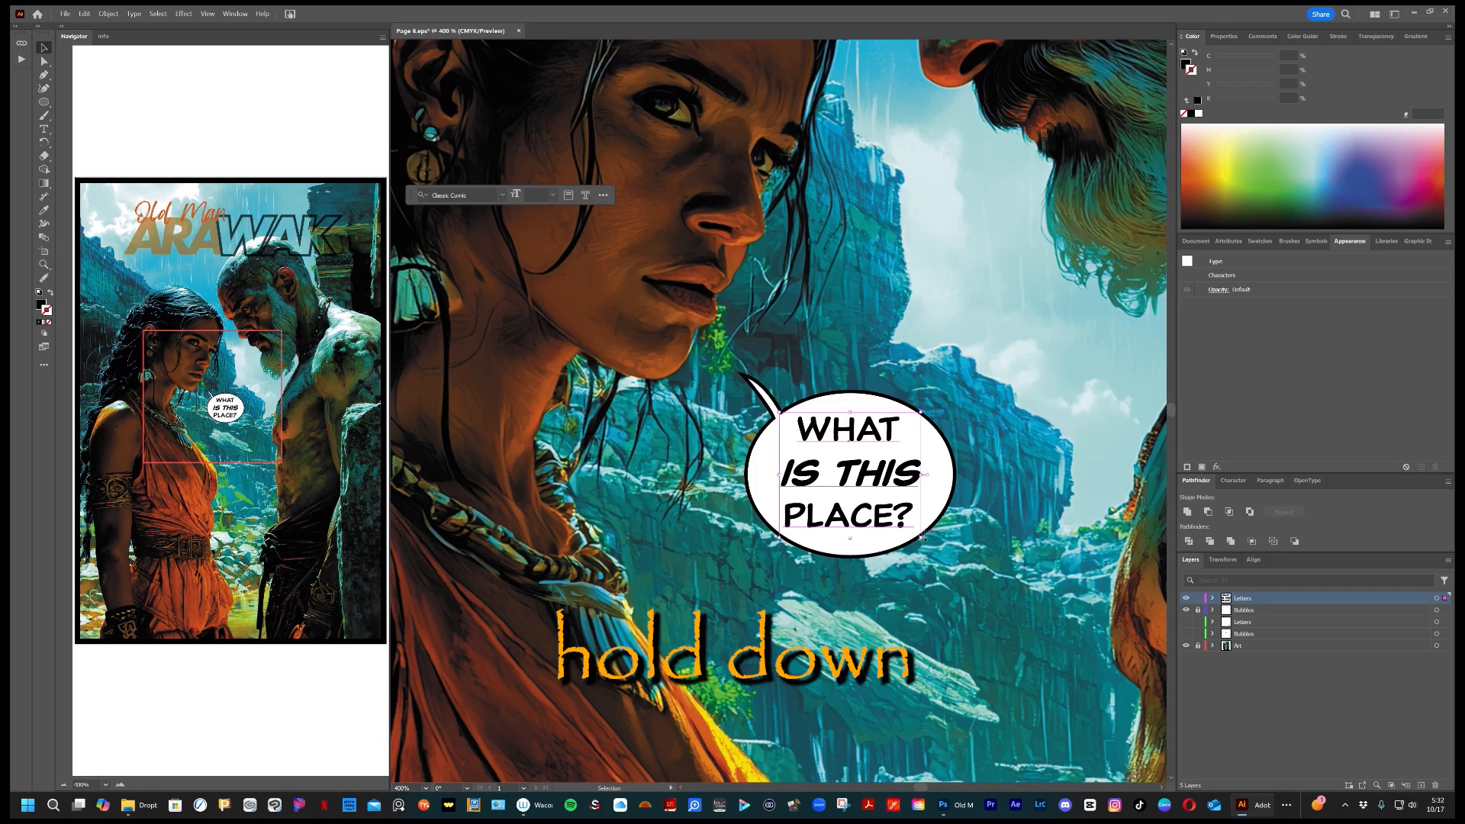
{"action": "mouse_move", "coordinate": [920, 536]}
{"action": "left_mouse_down"}
{"action": "mouse_move", "coordinate": [905, 518]}
{"action": "mouse_move", "coordinate": [926, 515]}
{"action": "mouse_move", "coordinate": [906, 518]}
{"action": "left_mouse_up"}
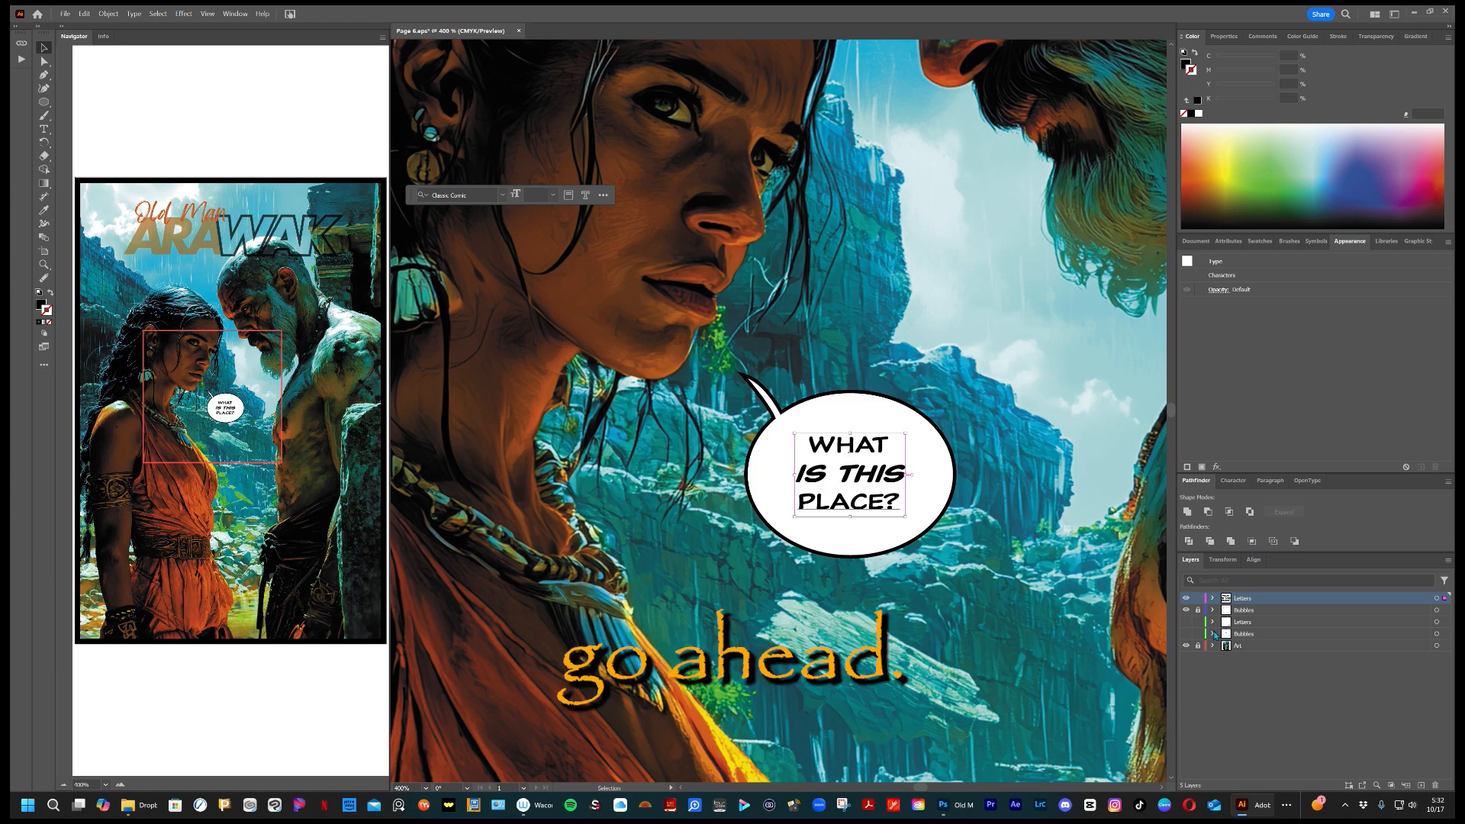
Lock the Letters layer, unlock the Bubbles layer, and scale the speech bubble down proportionally about its centre for a tighter fit around the dialogue.
{"action": "left_click", "coordinate": [1198, 599]}
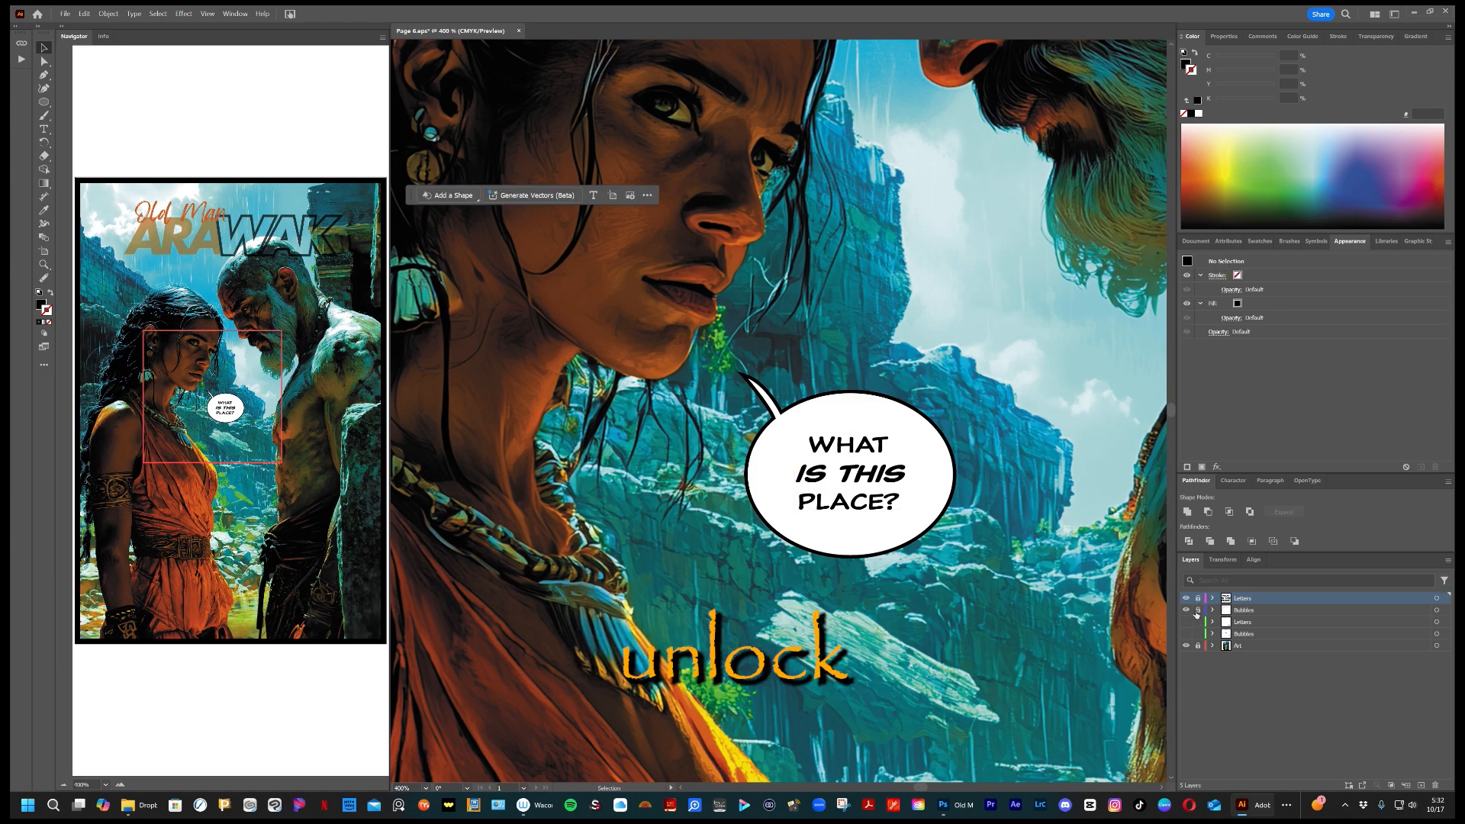
{"action": "left_click", "coordinate": [1249, 611]}
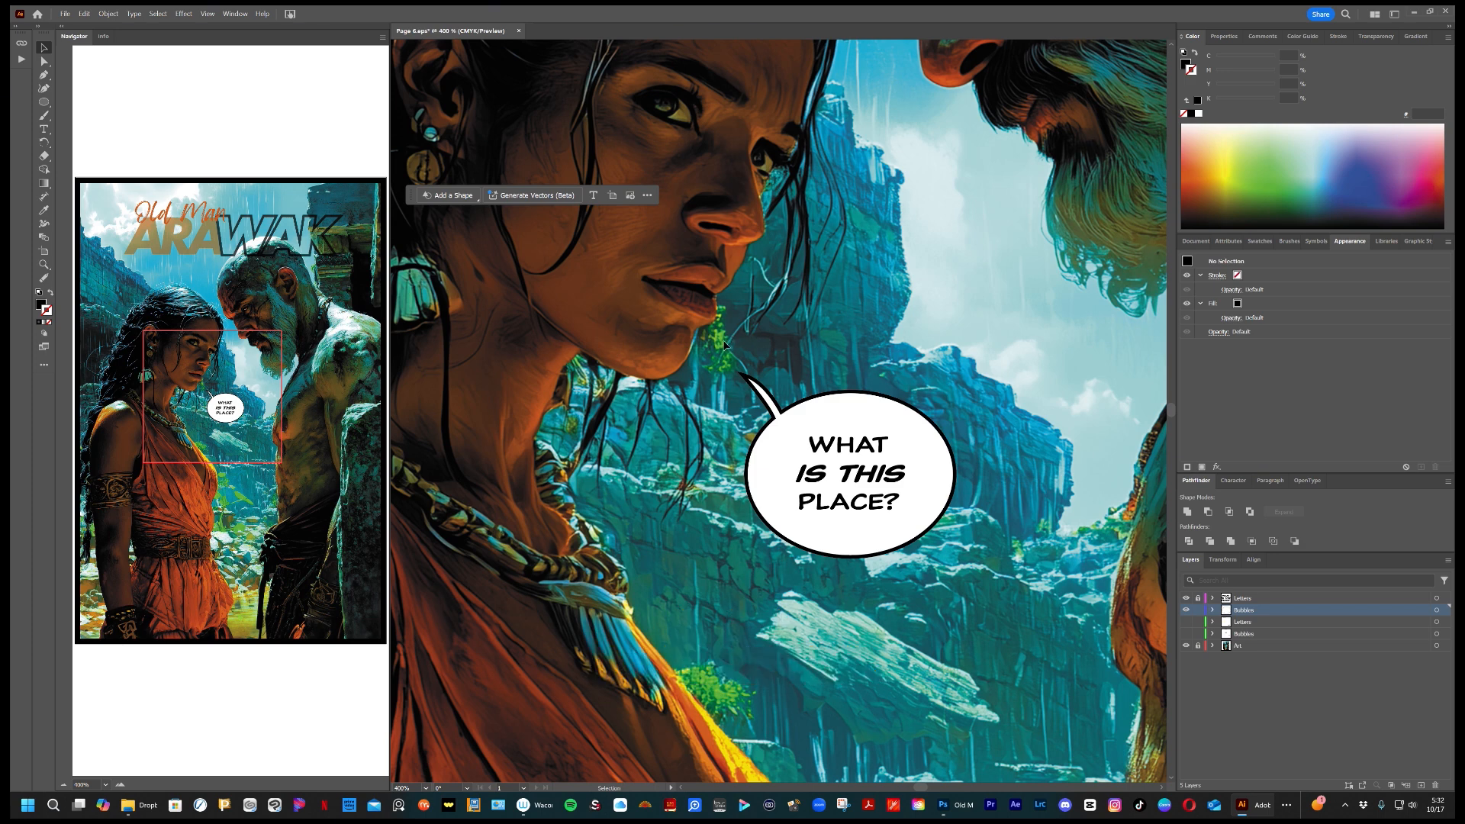
{"action": "left_click", "coordinate": [915, 471]}
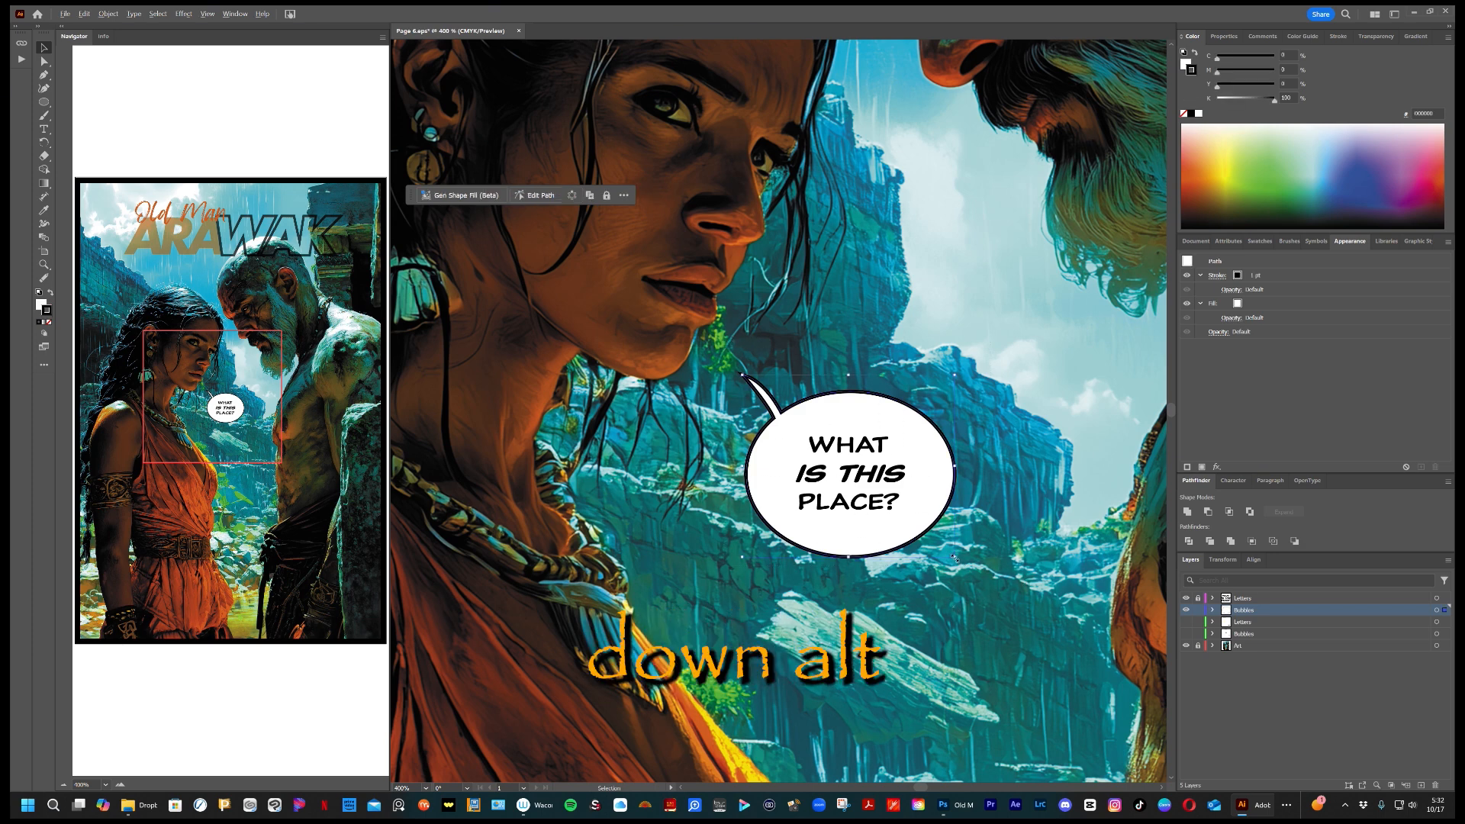
{"action": "left_click_drag", "start_coordinate": [954, 557], "coordinate": [935, 533]}
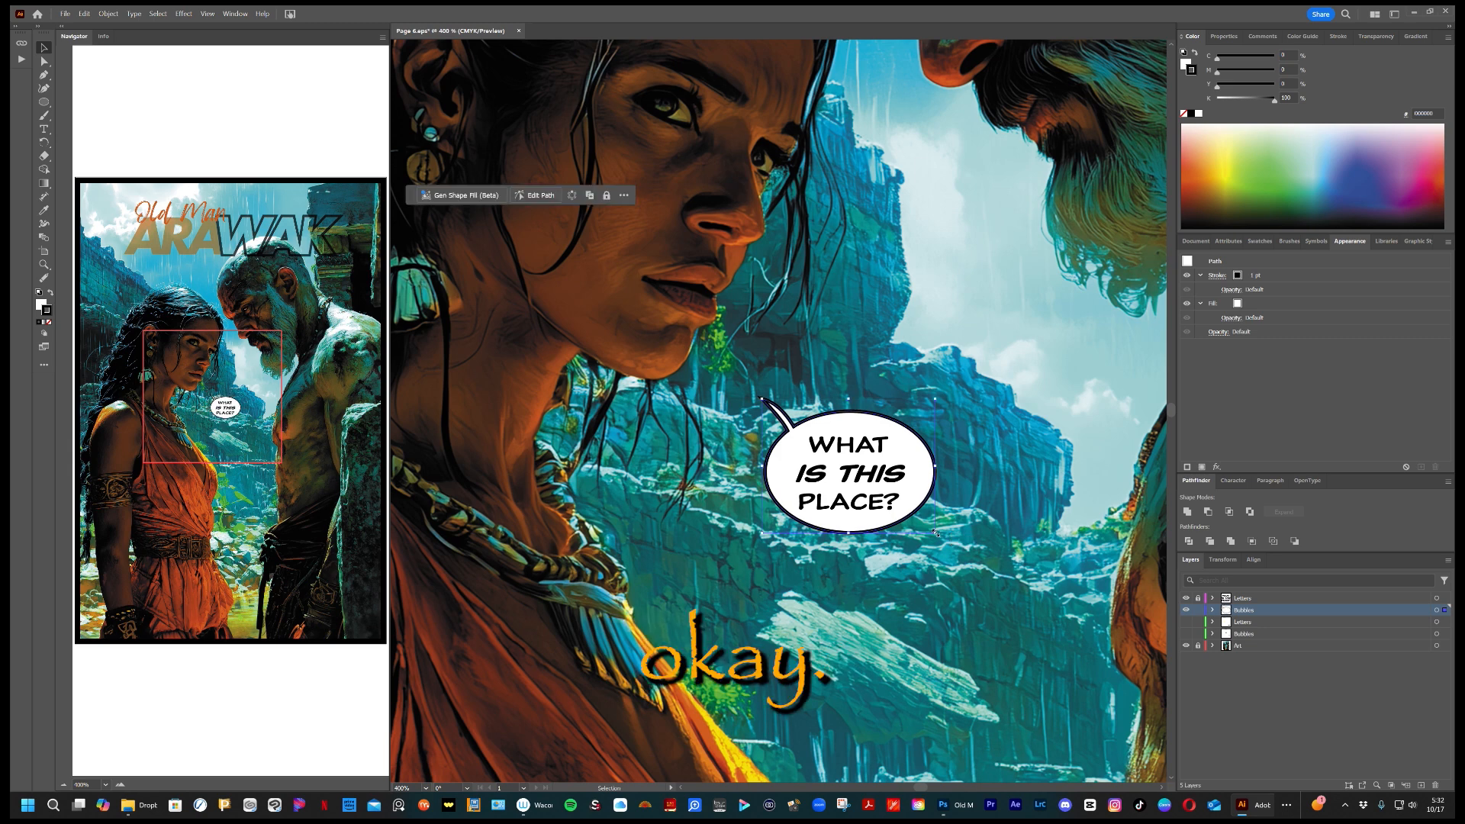
Nudge the speech bubble to centre it around the dialogue and reduce its height slightly, then deselect it and lock the Bubbles layer.
{"action": "key", "text": "Right"}
{"action": "key", "text": "Left"}
{"action": "key", "text": "Left"}
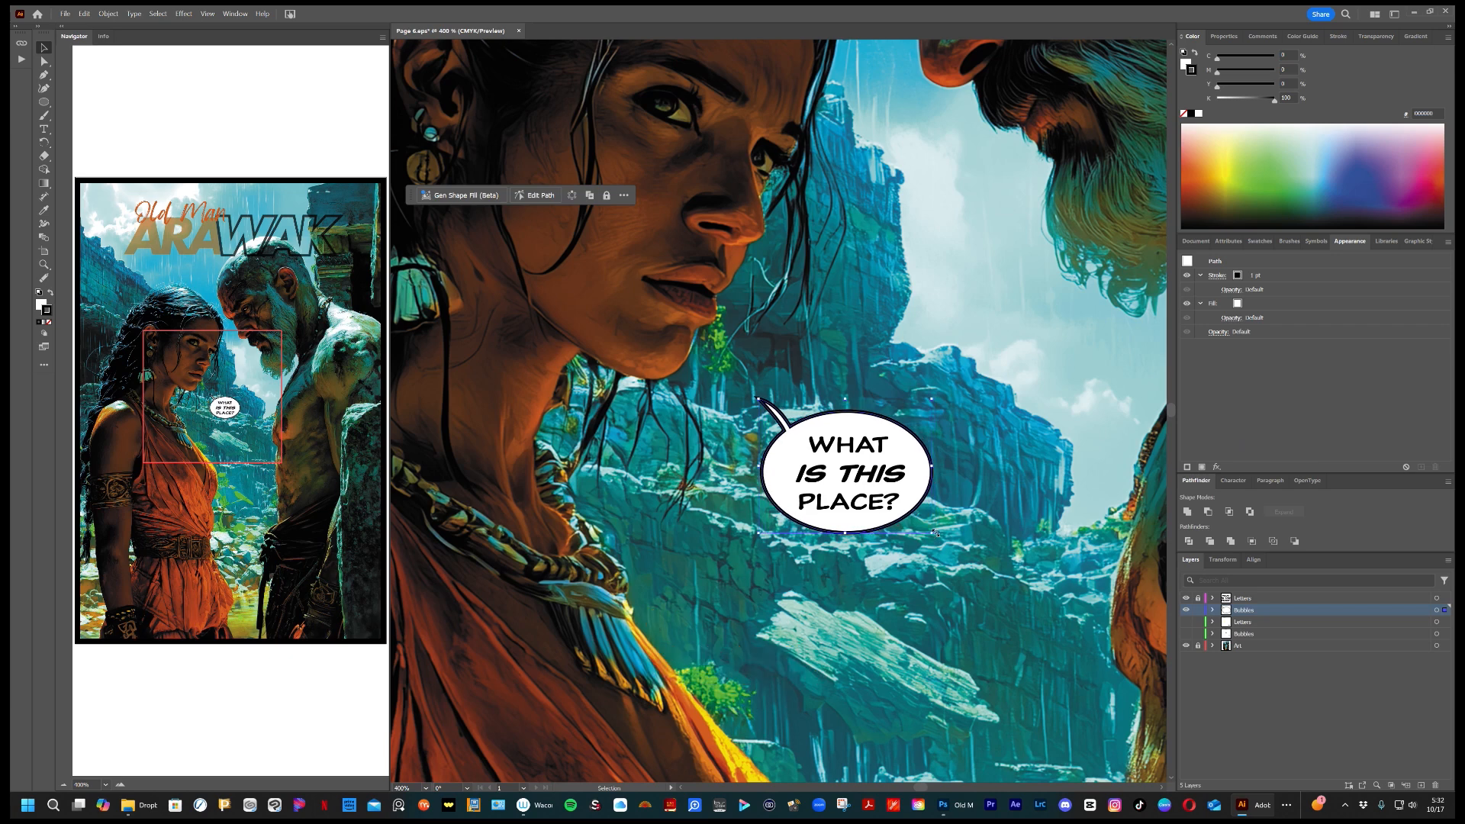
{"action": "key", "text": "Down"}
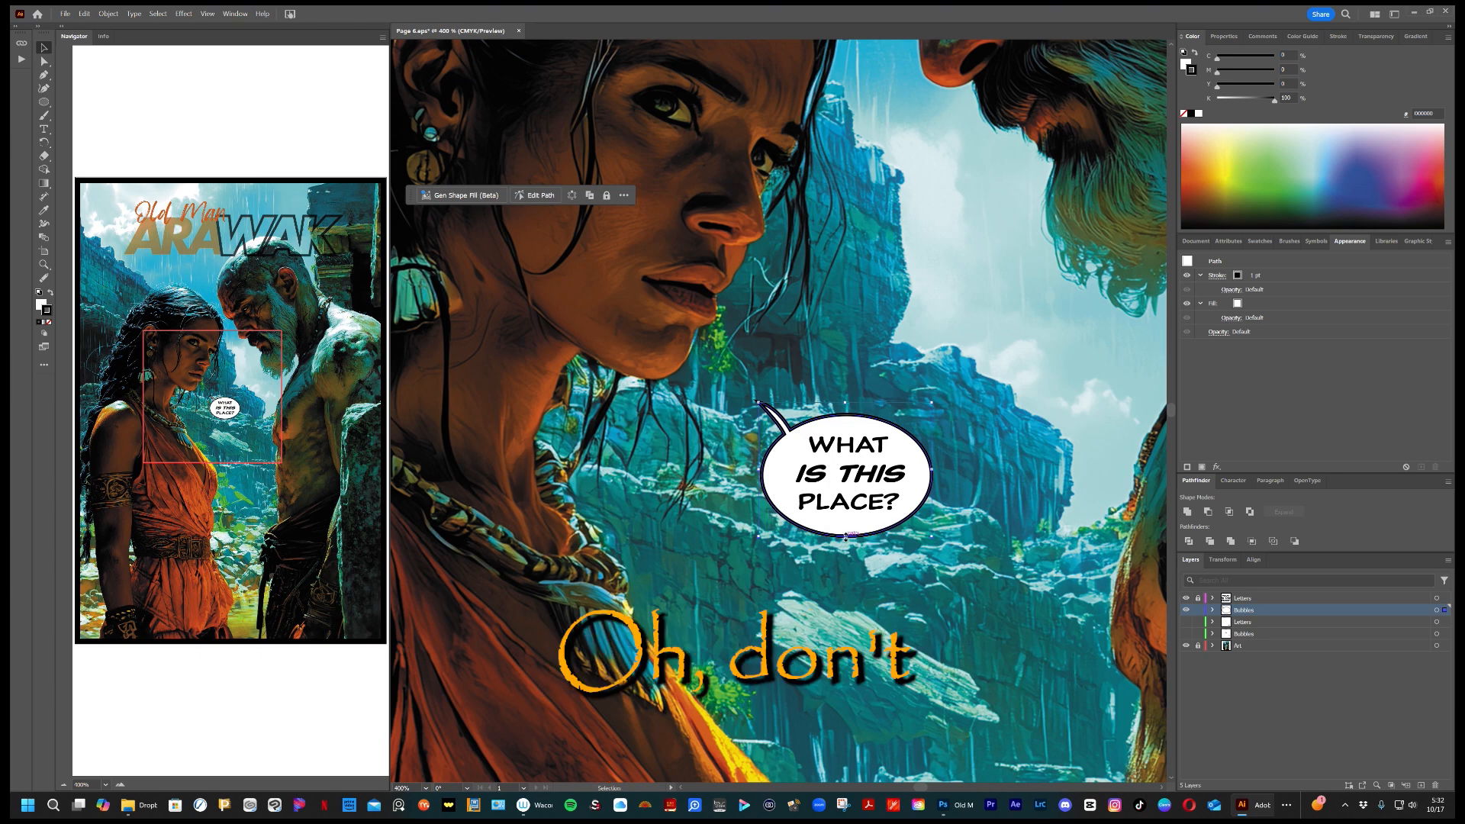
{"action": "left_click_drag", "start_coordinate": [846, 539], "coordinate": [844, 532]}
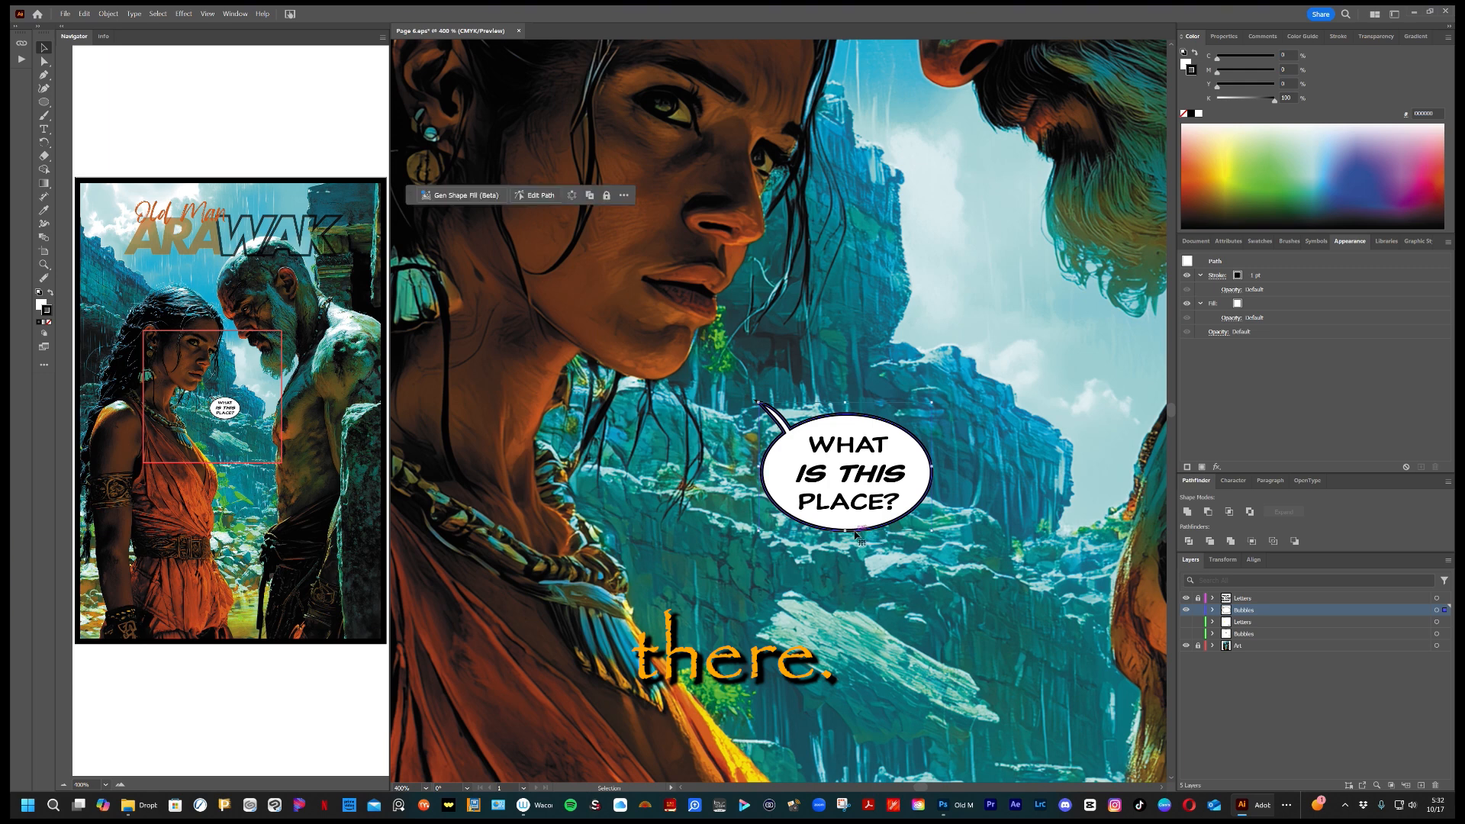
{"action": "key", "text": "Right"}
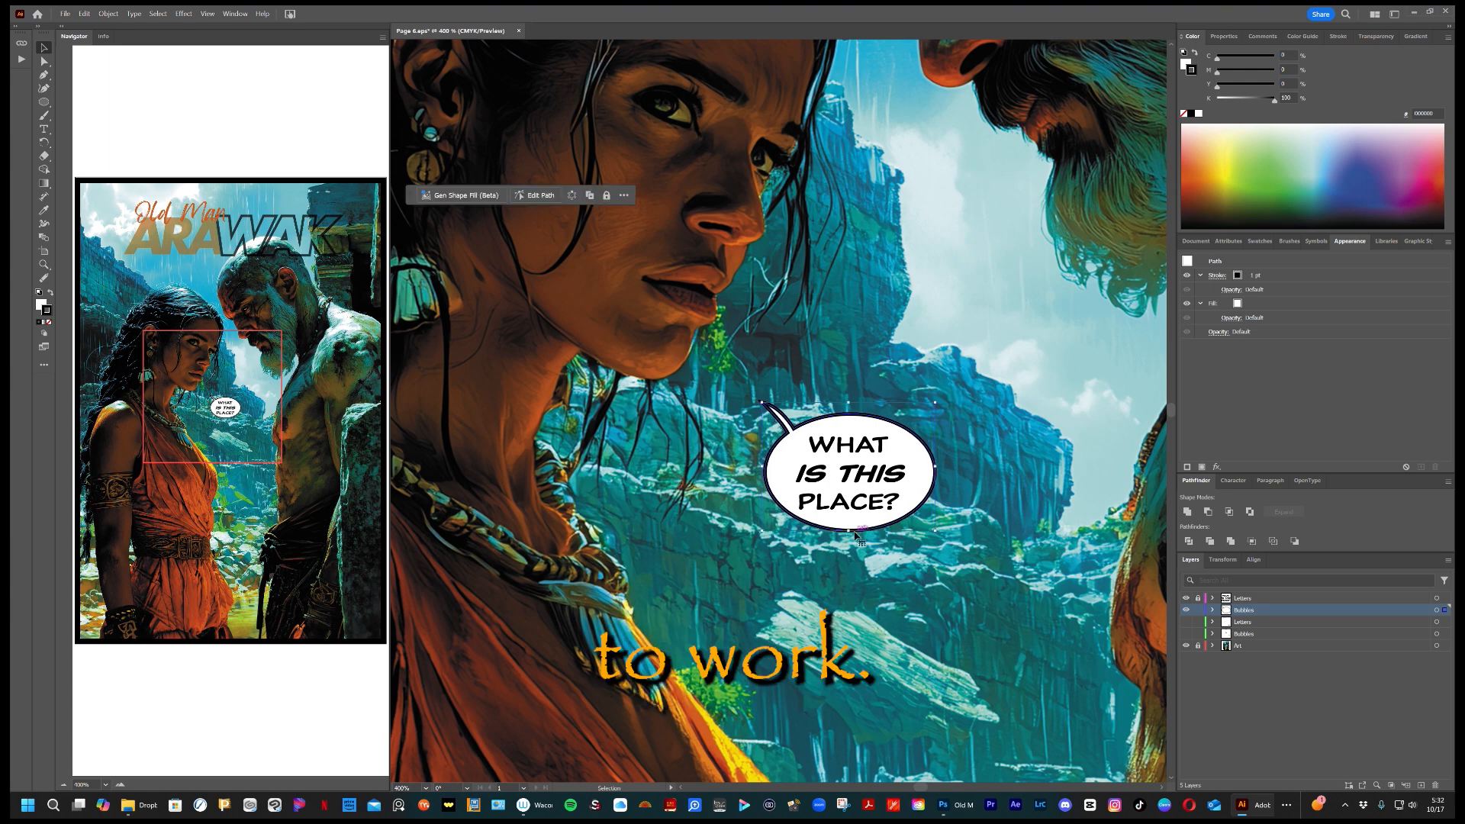
{"action": "left_click", "coordinate": [1003, 418]}
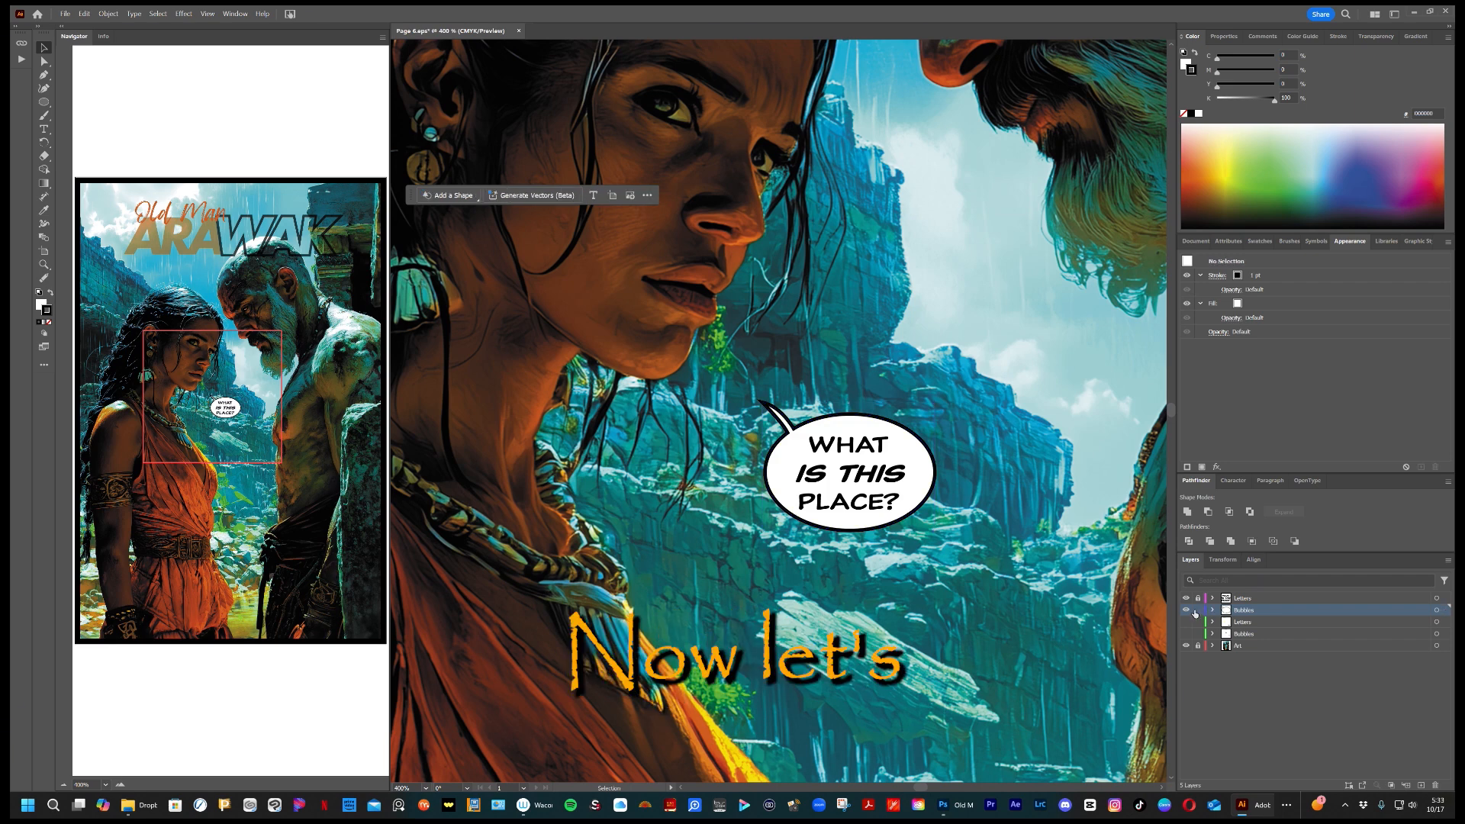
{"action": "left_click", "coordinate": [1198, 609]}
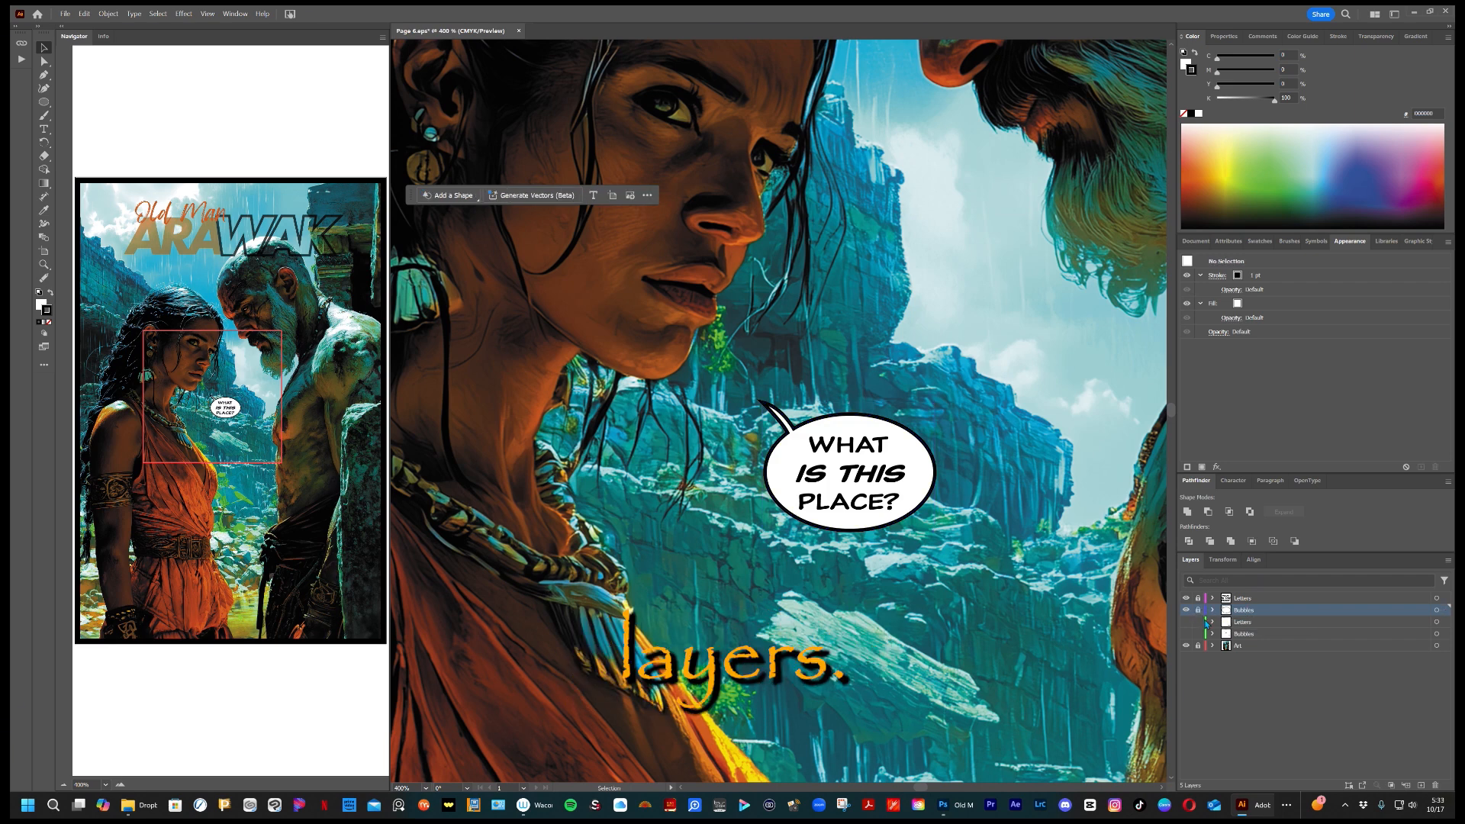
Unlock the Letters and Bubbles layers and move the bubble together with its dialogue straight up, closer to the woman's mouth.
{"action": "scroll", "coordinate": [906, 532], "scroll_direction": "down", "scroll_amount": 2}
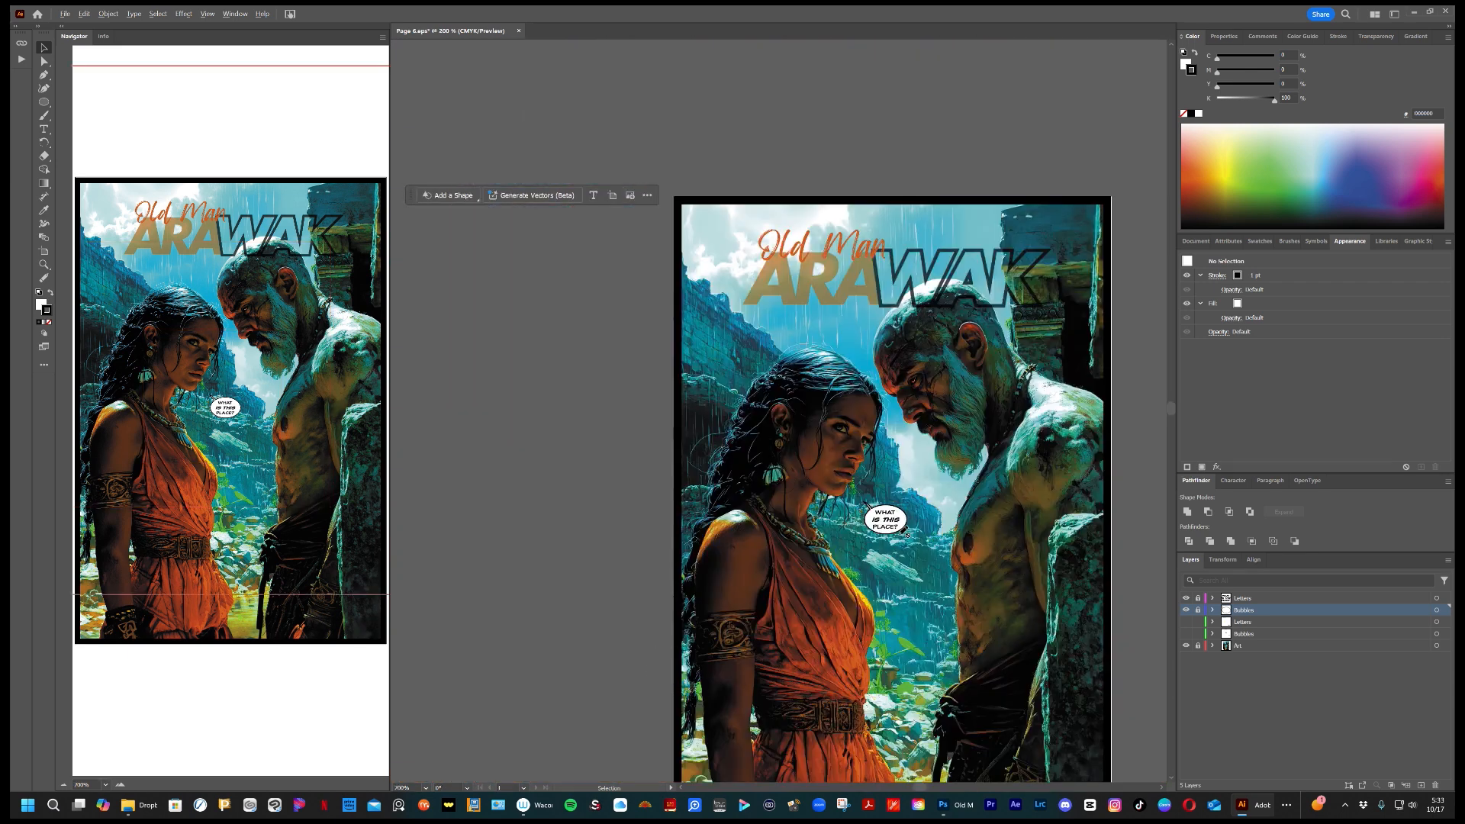
{"action": "scroll", "coordinate": [935, 596], "scroll_direction": "down", "scroll_amount": 1}
{"action": "scroll", "coordinate": [935, 596], "scroll_direction": "up", "scroll_amount": 3}
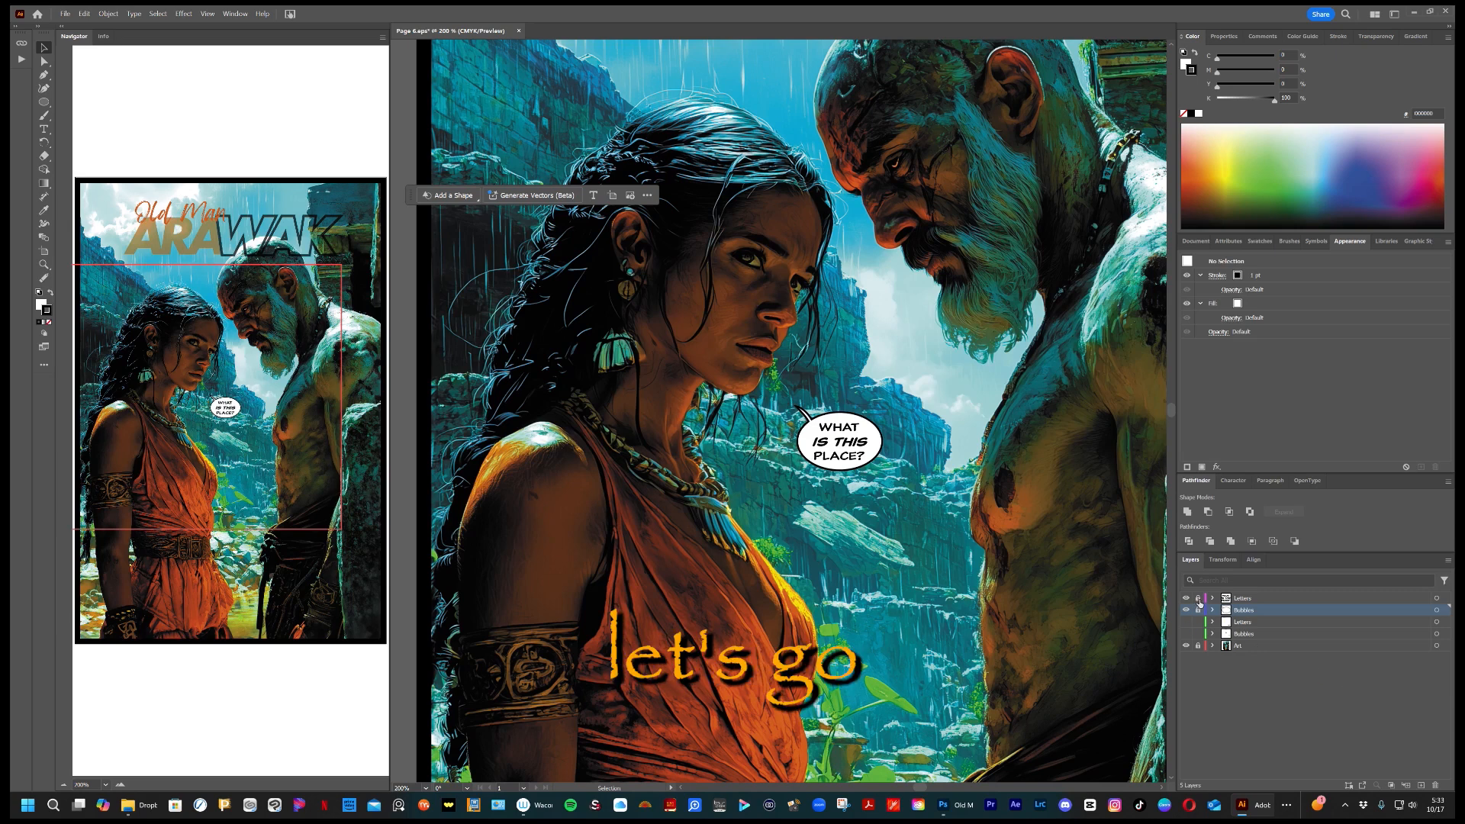
{"action": "left_click", "coordinate": [1199, 611]}
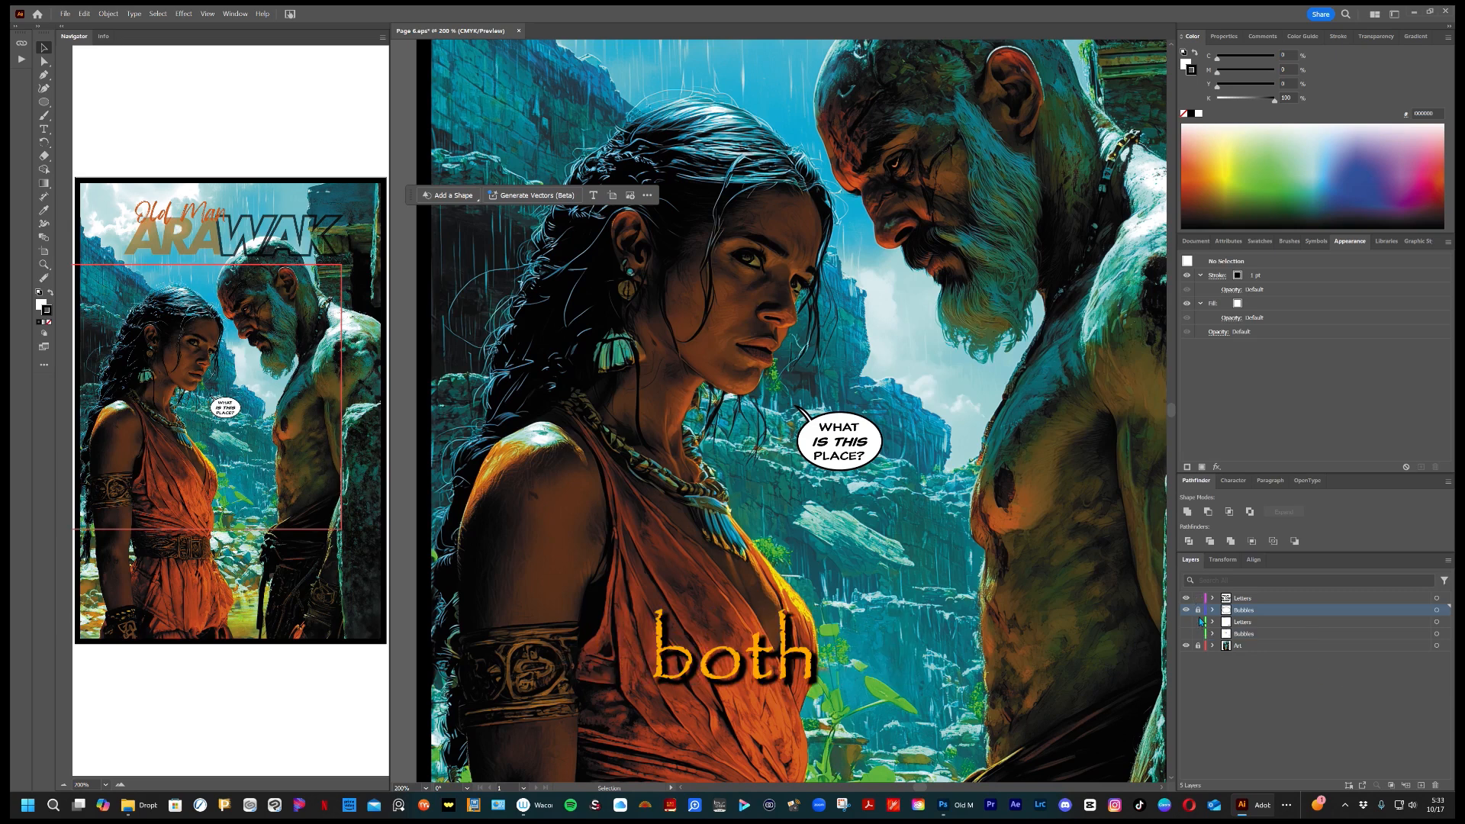
{"action": "left_click", "coordinate": [1276, 599], "text": "shift"}
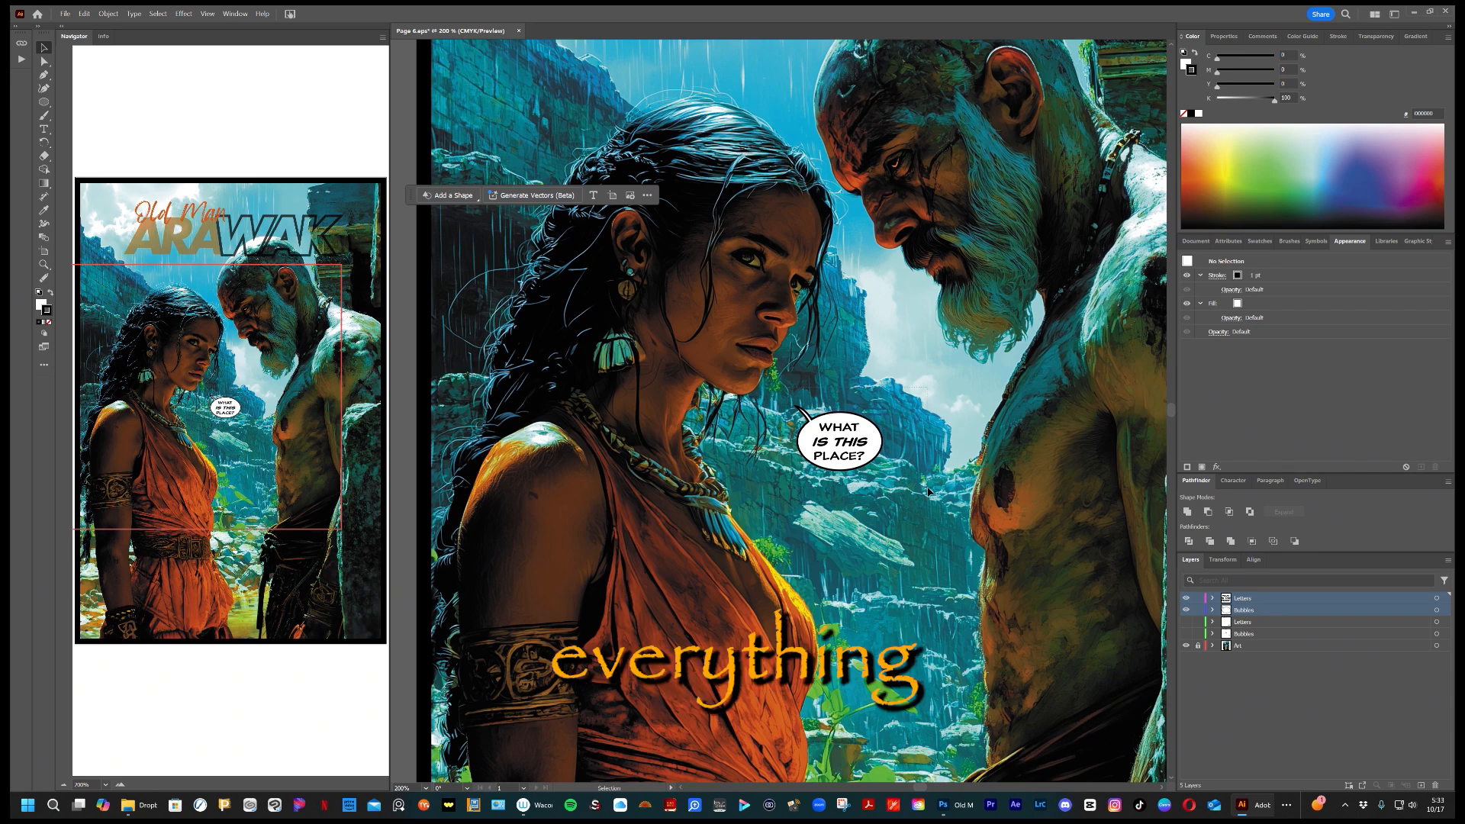
{"action": "key", "text": "ctrl+a"}
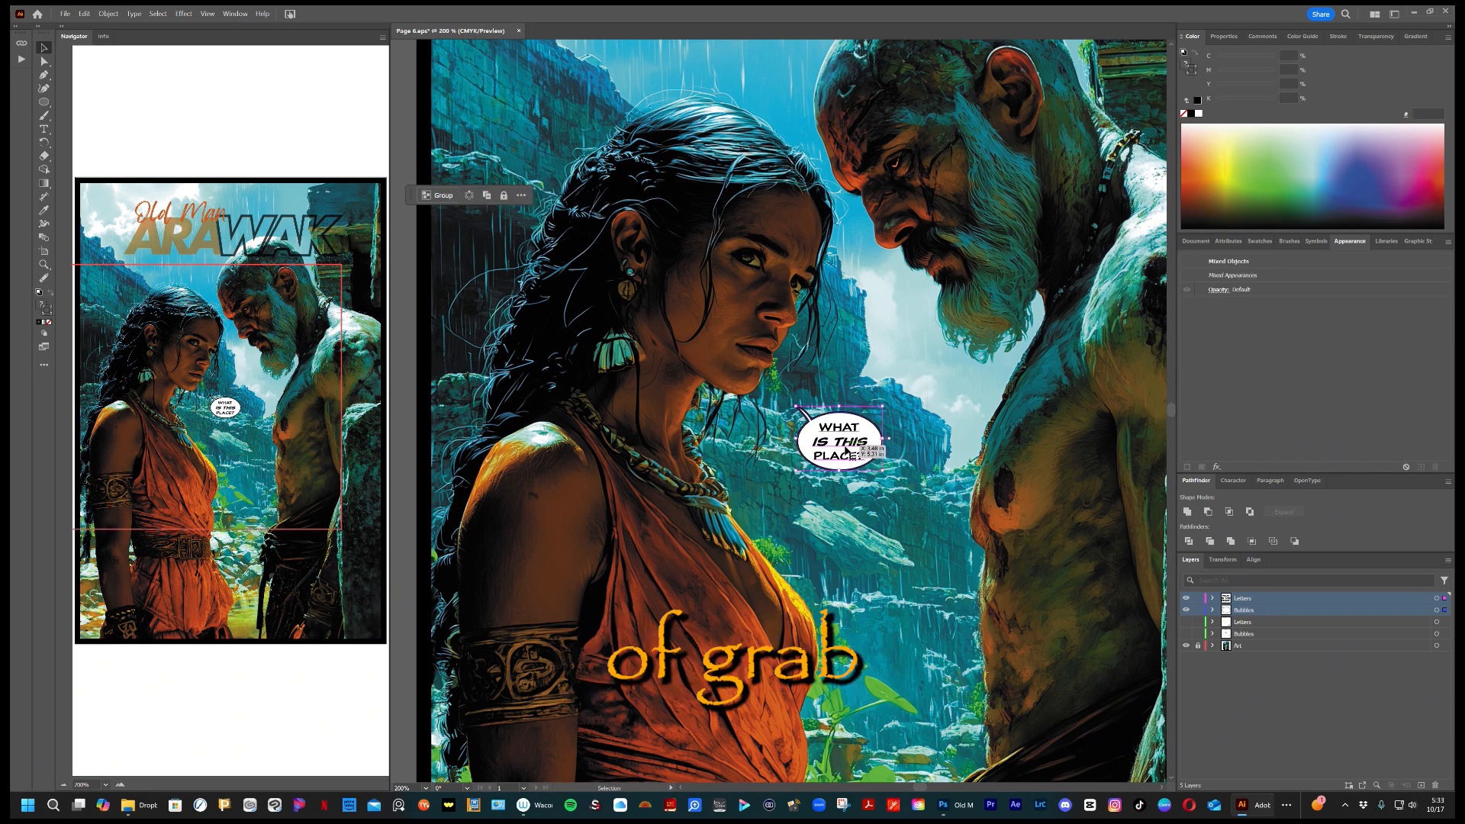
{"action": "left_click_drag", "start_coordinate": [856, 451], "coordinate": [844, 409]}
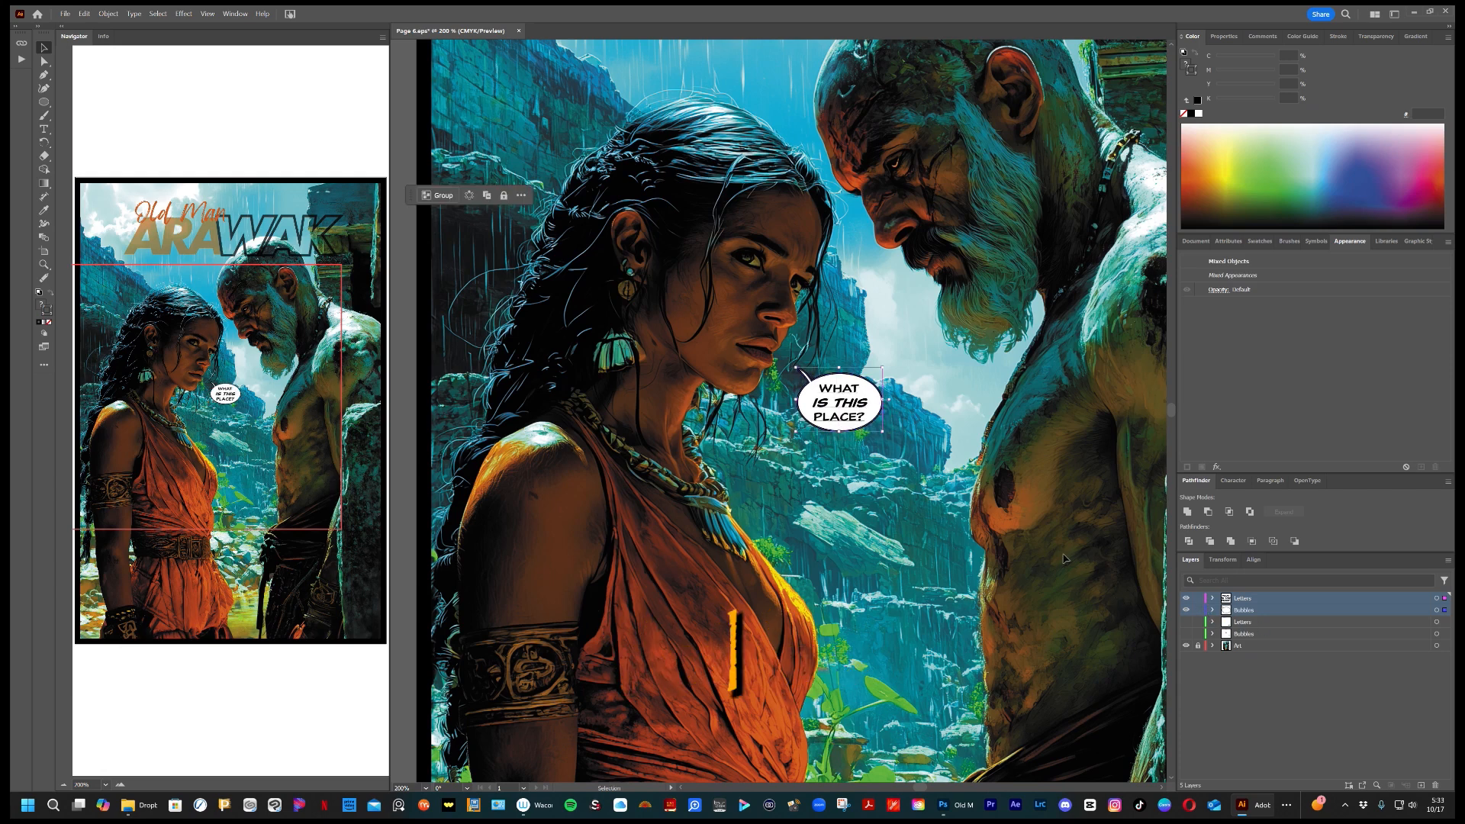
Lock the Letters and Bubbles layers and check the bubble's placement against the whole cover.
{"action": "left_click", "coordinate": [1198, 598]}
{"action": "left_click", "coordinate": [1198, 609]}
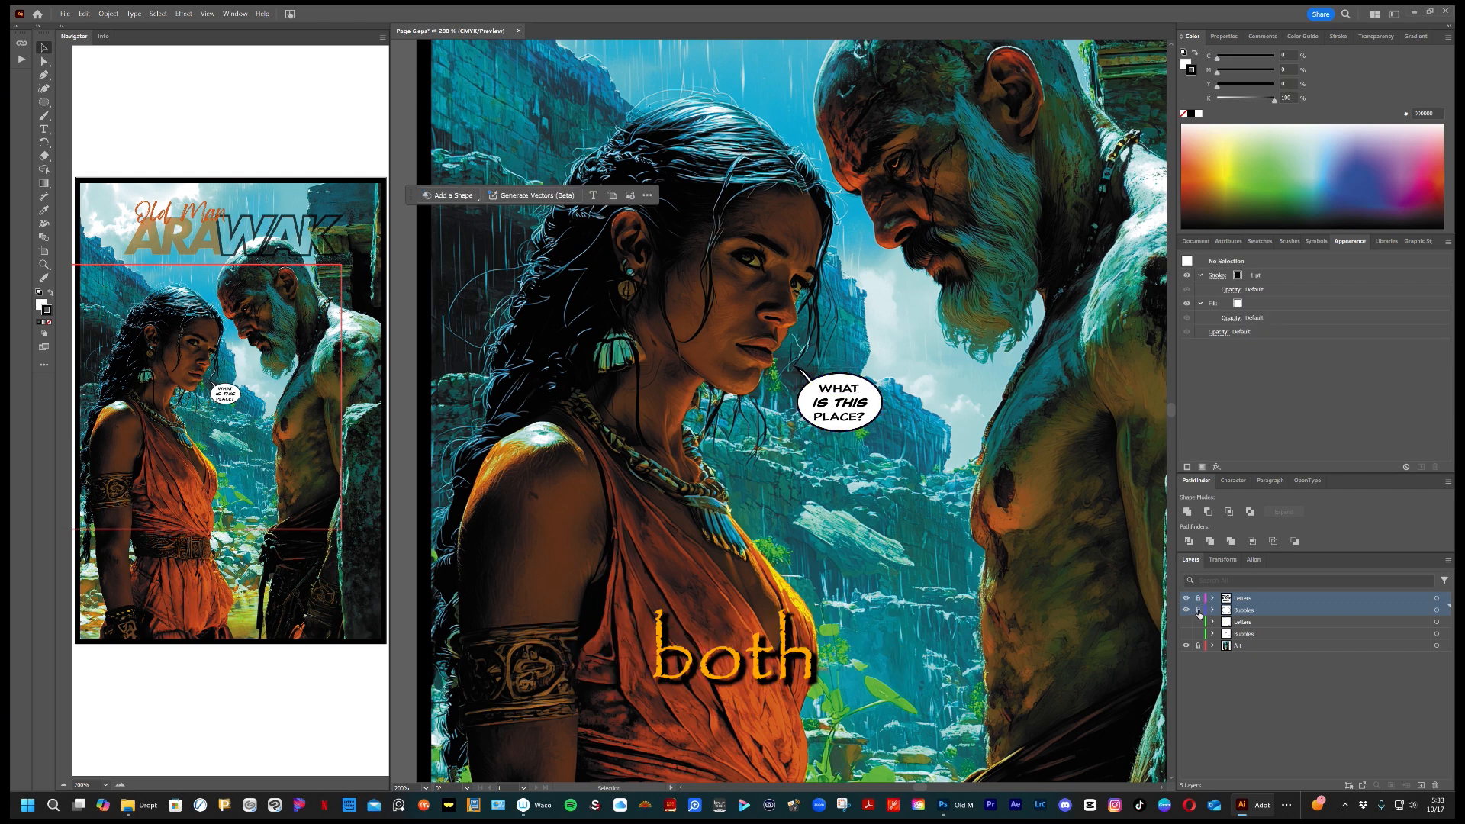
{"action": "scroll", "coordinate": [834, 565], "scroll_direction": "down", "scroll_amount": 3}
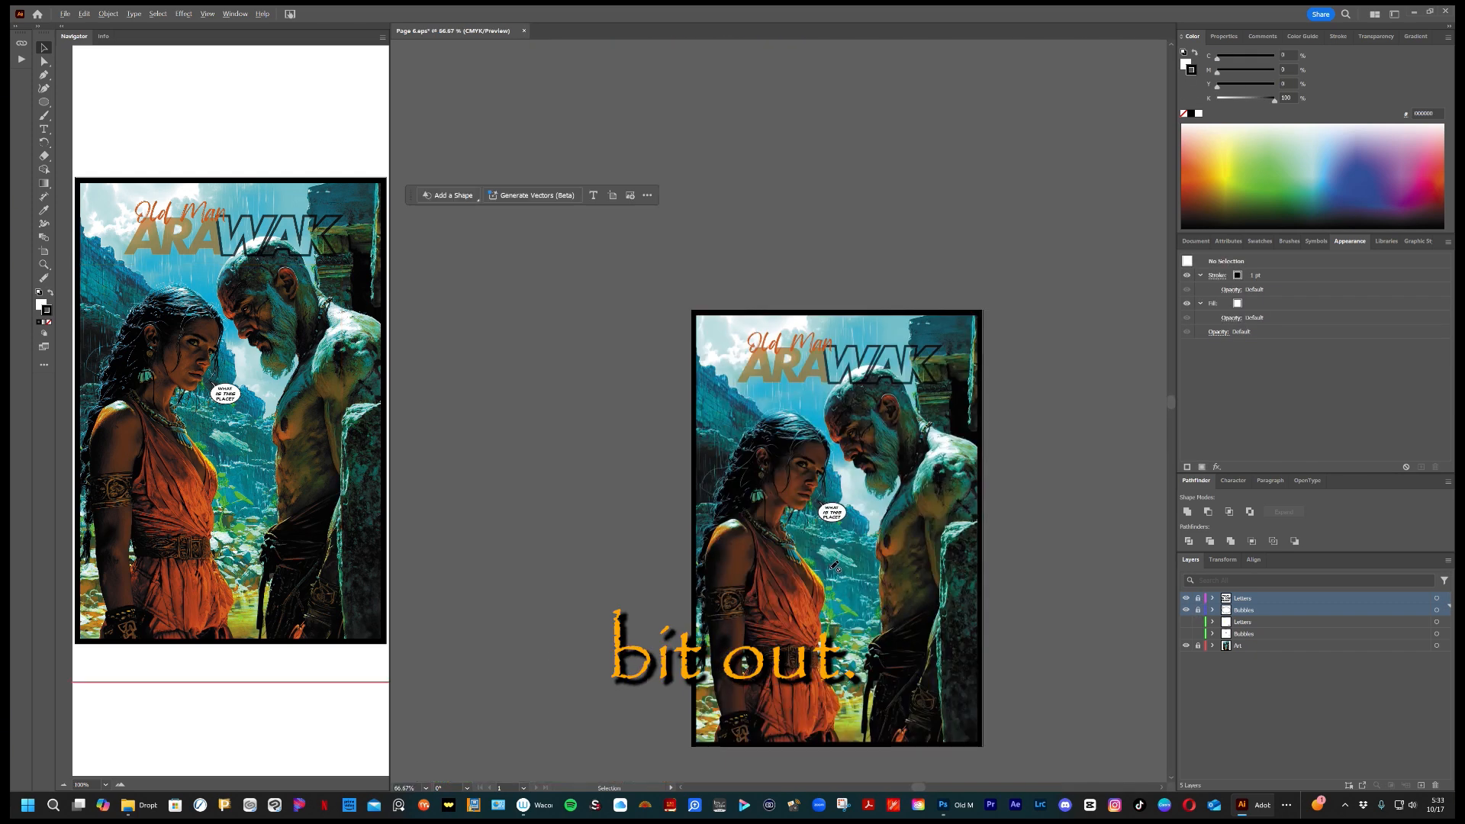
{"action": "scroll", "coordinate": [834, 565], "scroll_direction": "up", "scroll_amount": 1}
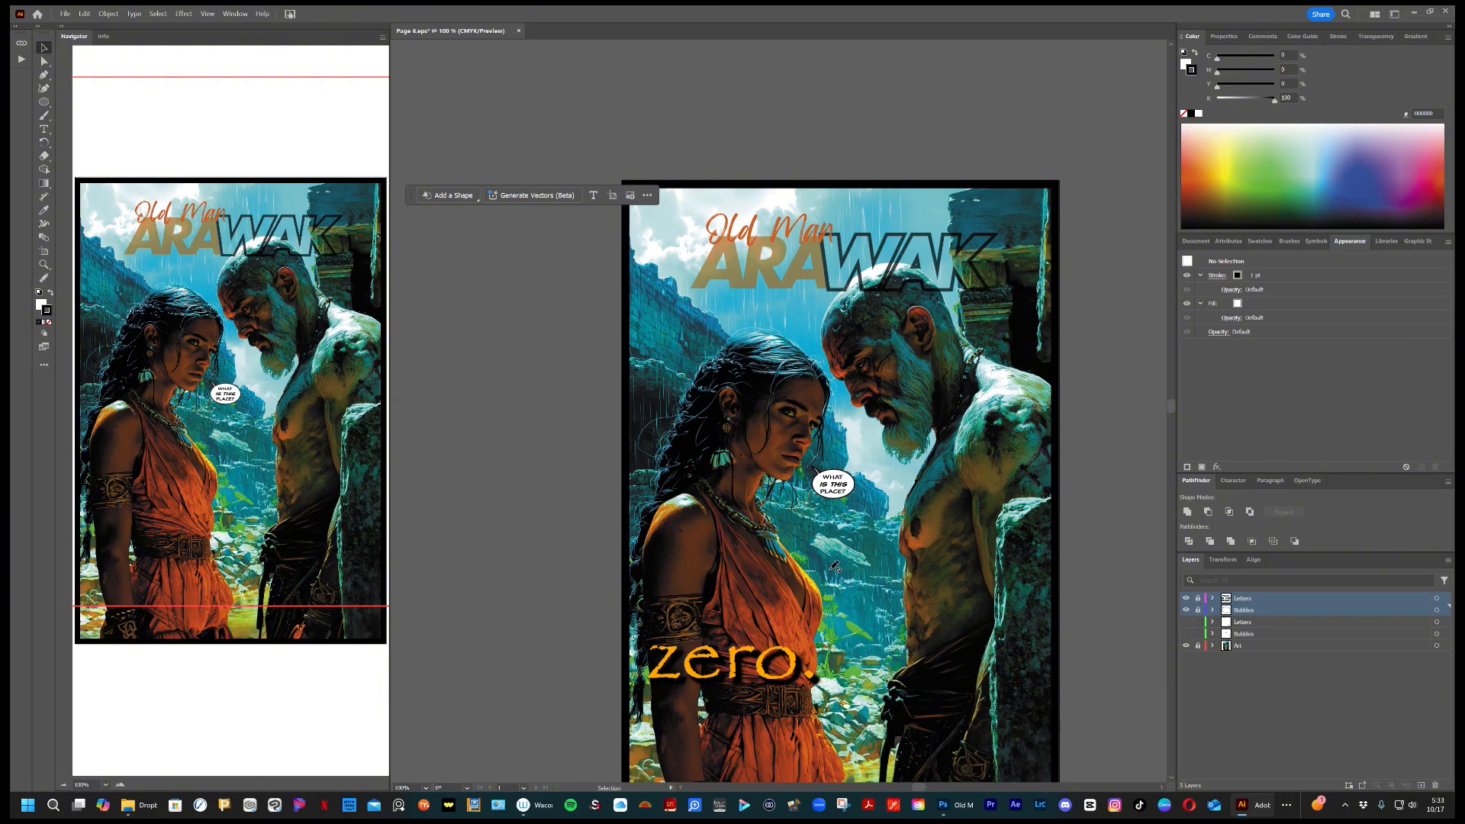
{"action": "scroll", "coordinate": [834, 565], "scroll_direction": "up", "scroll_amount": 1}
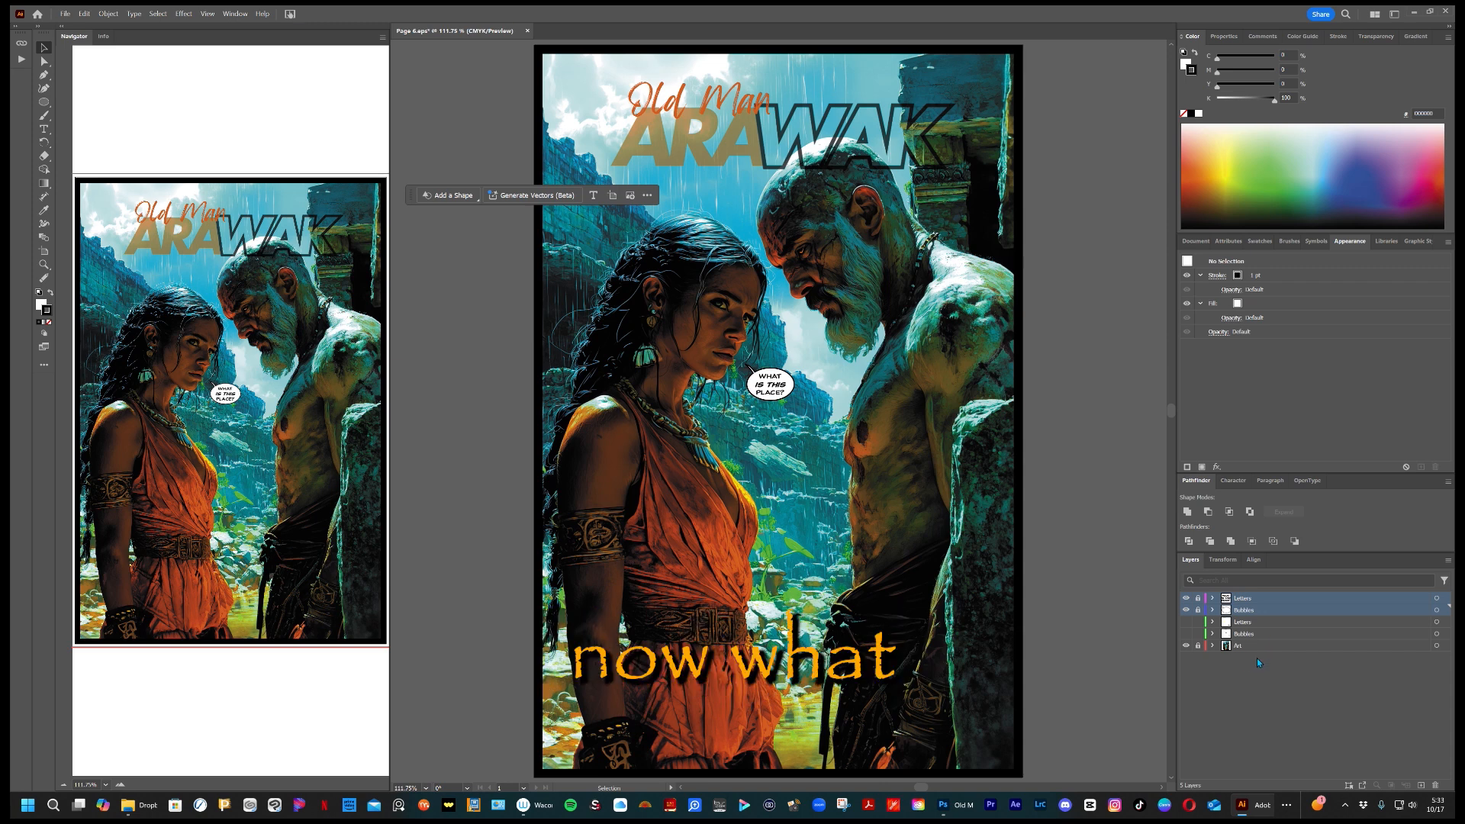
Unlock and expand the Art layer, hide the Old Man Arawak - Preview Covers.psd artwork, and lock the layer again.
{"action": "left_click", "coordinate": [1198, 646]}
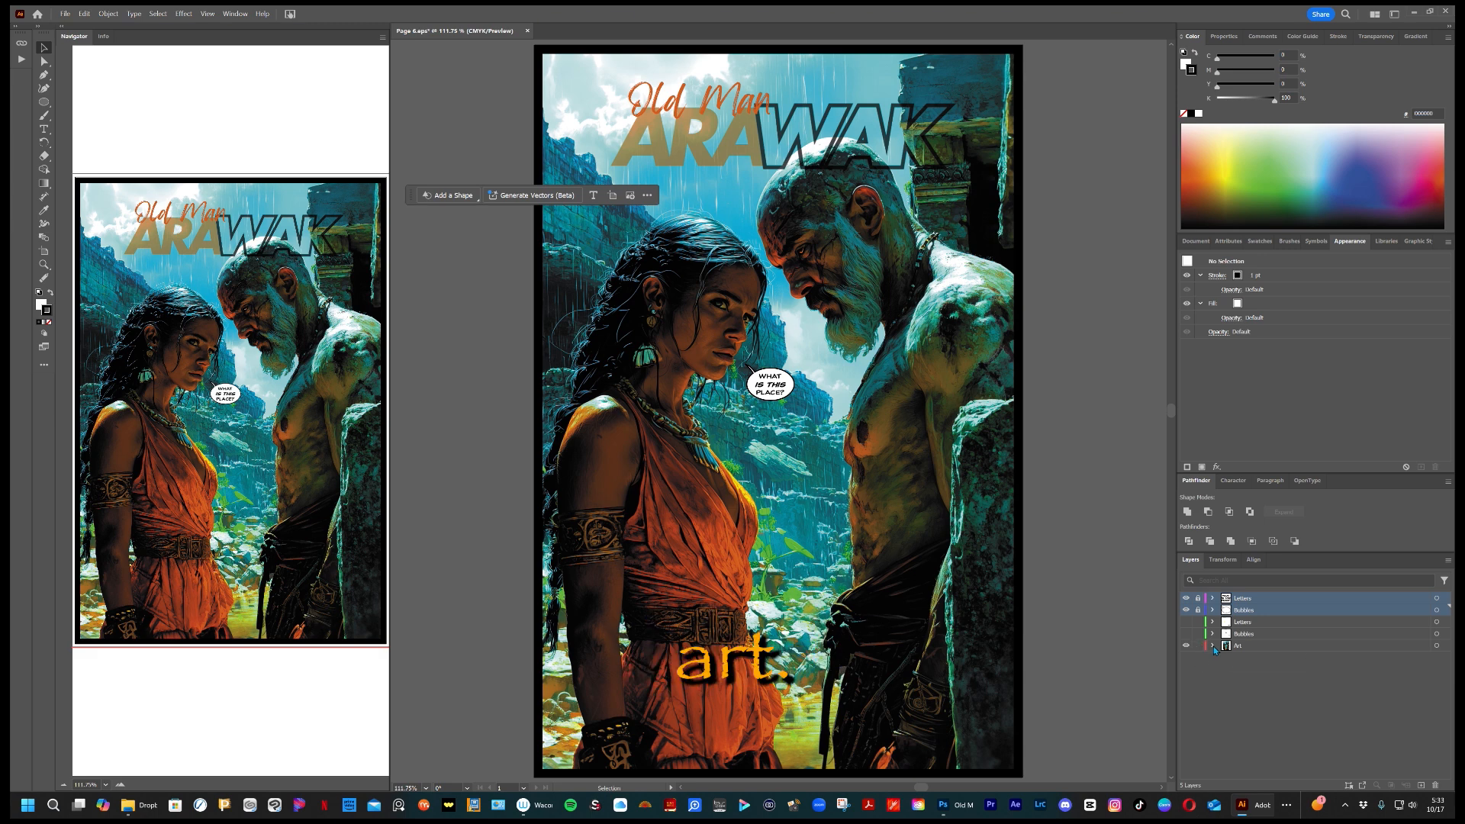
{"action": "left_click", "coordinate": [1212, 647]}
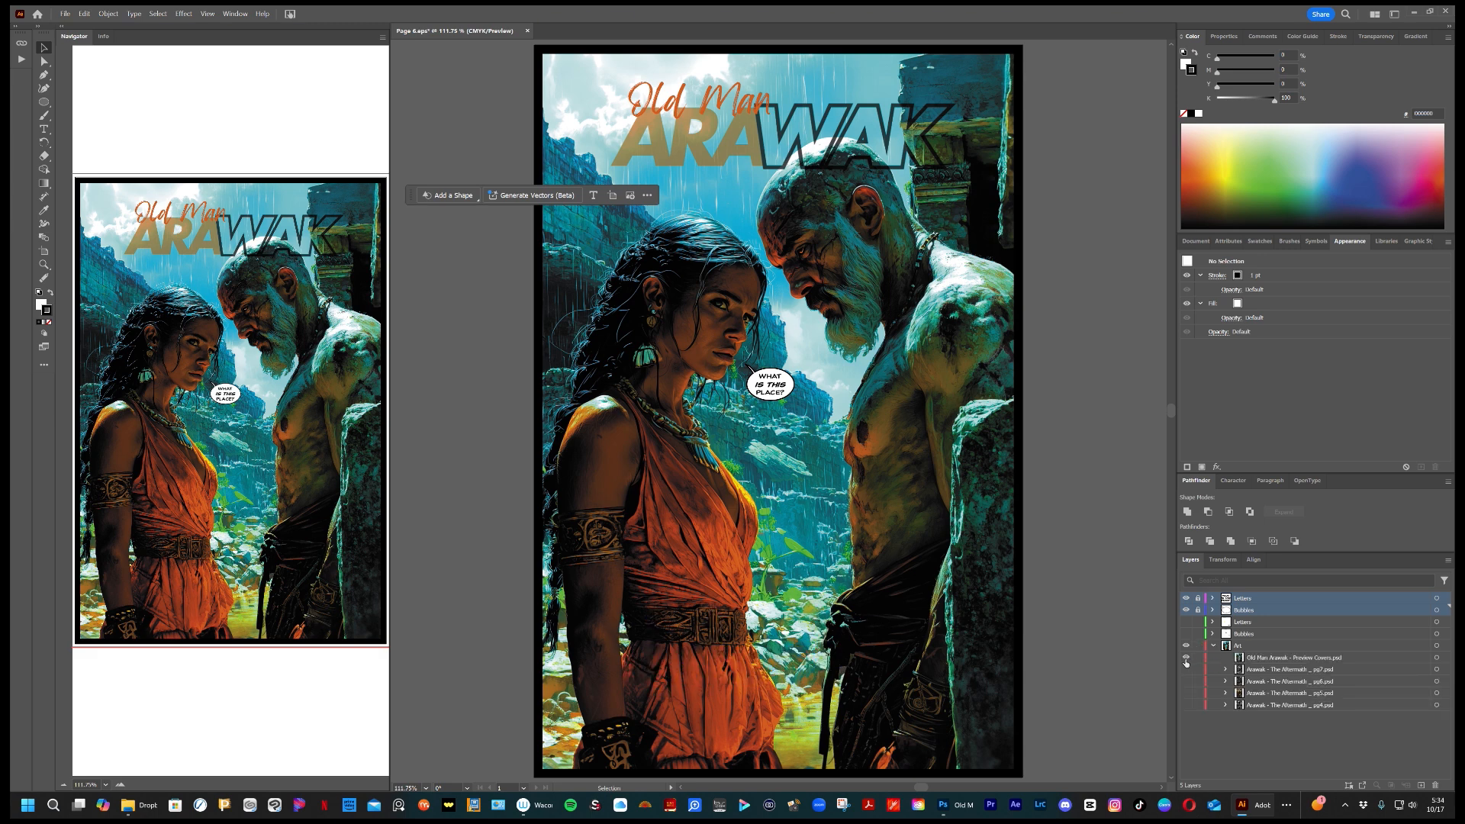
{"action": "left_click", "coordinate": [1187, 657]}
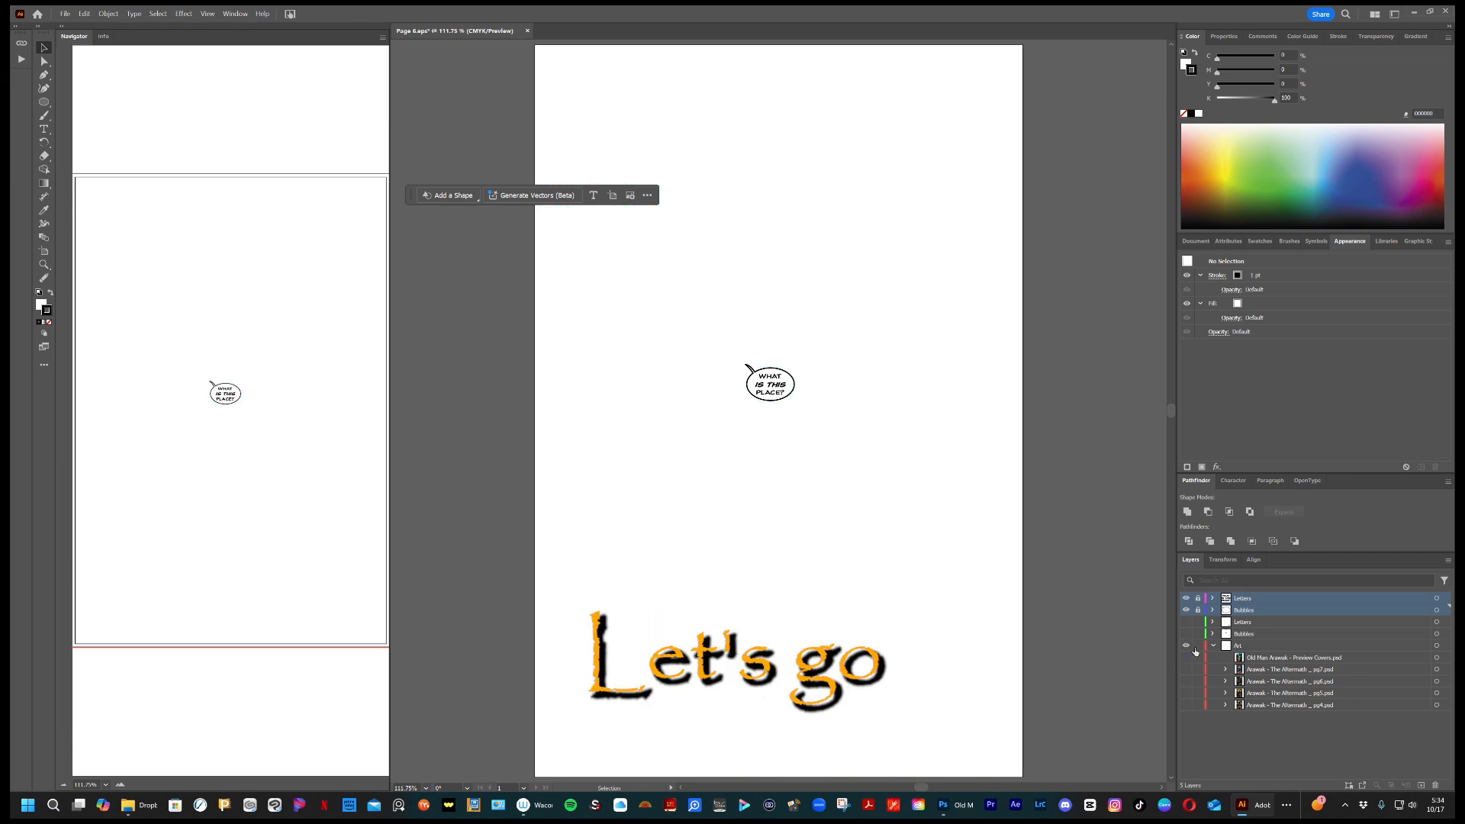
{"action": "left_click", "coordinate": [1198, 646]}
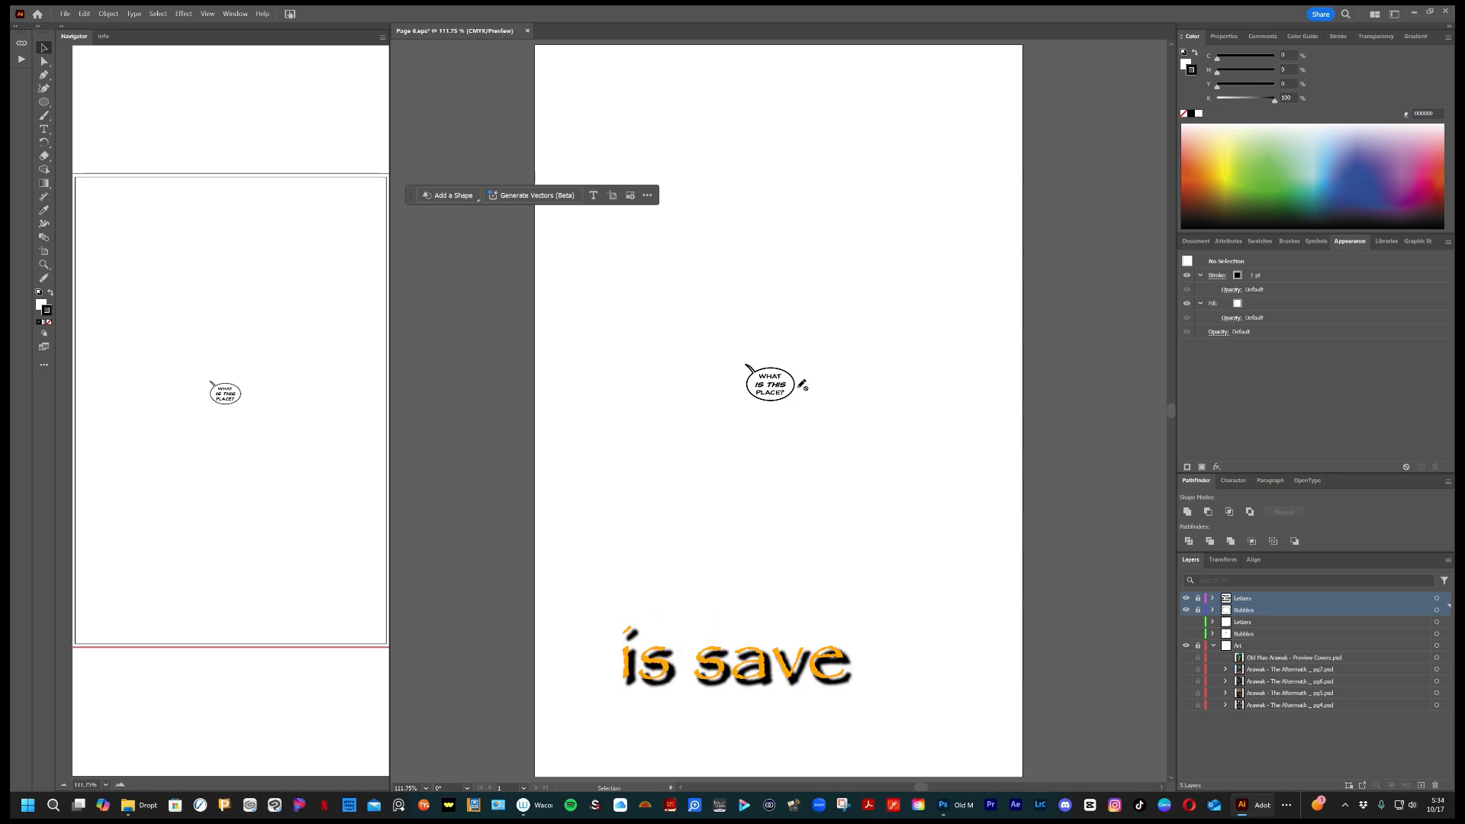
Save the document under a new name on the computer as Test Video.eps, in Illustrator EPS format, in the Letters folder.
{"action": "left_click", "coordinate": [65, 14]}
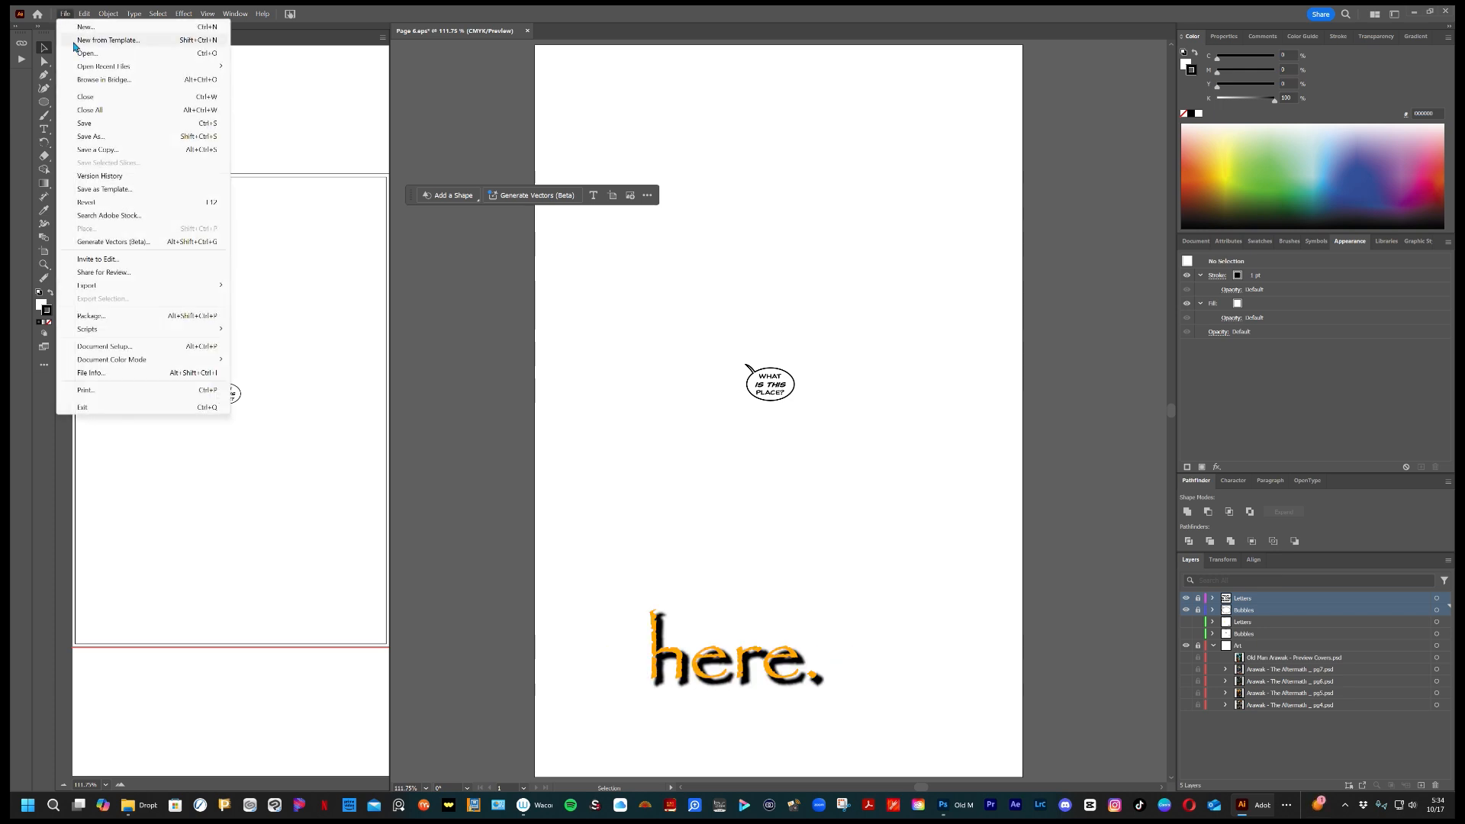
{"action": "left_click", "coordinate": [109, 137]}
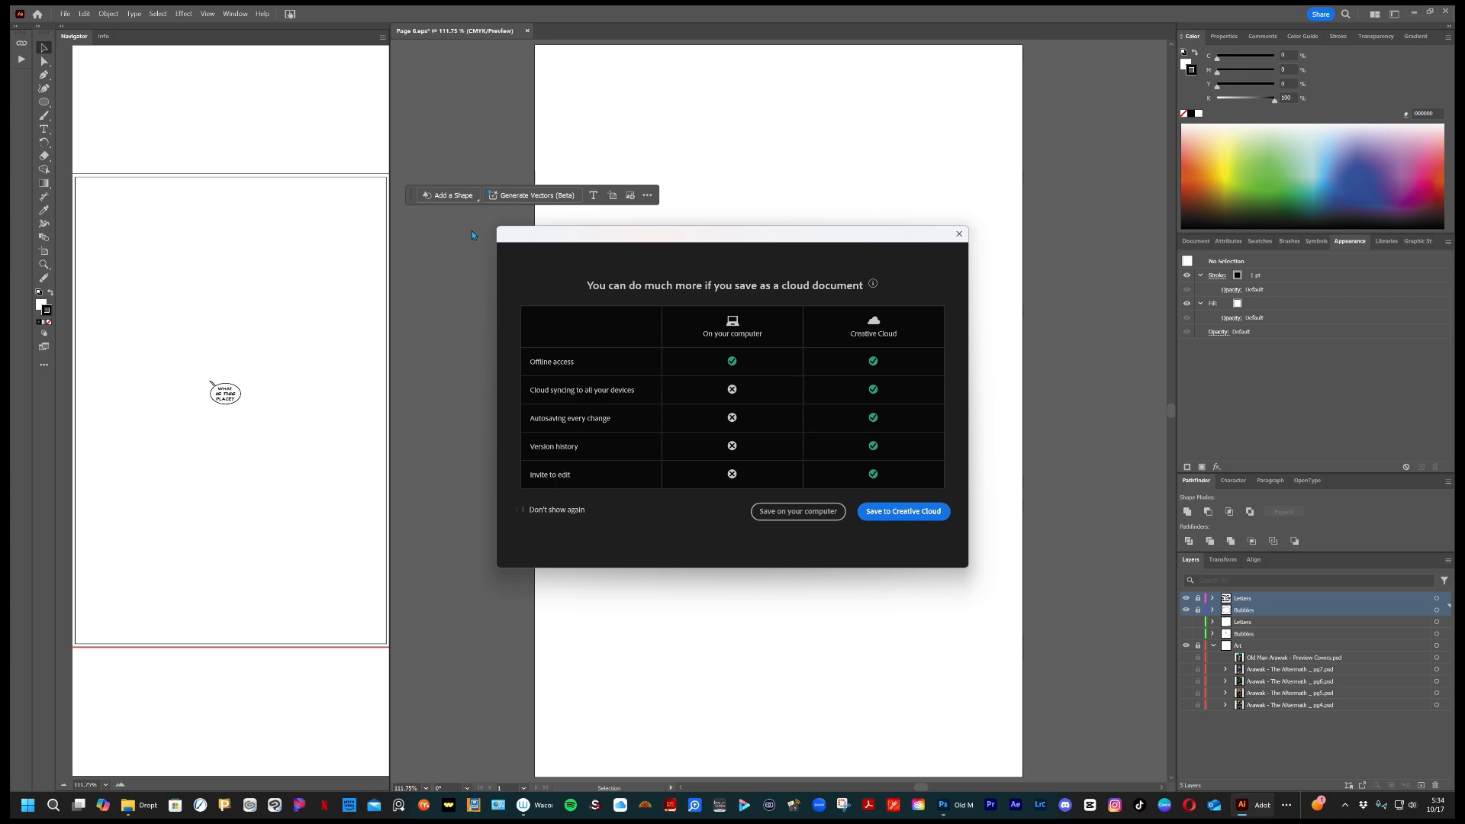
{"action": "left_click", "coordinate": [798, 511]}
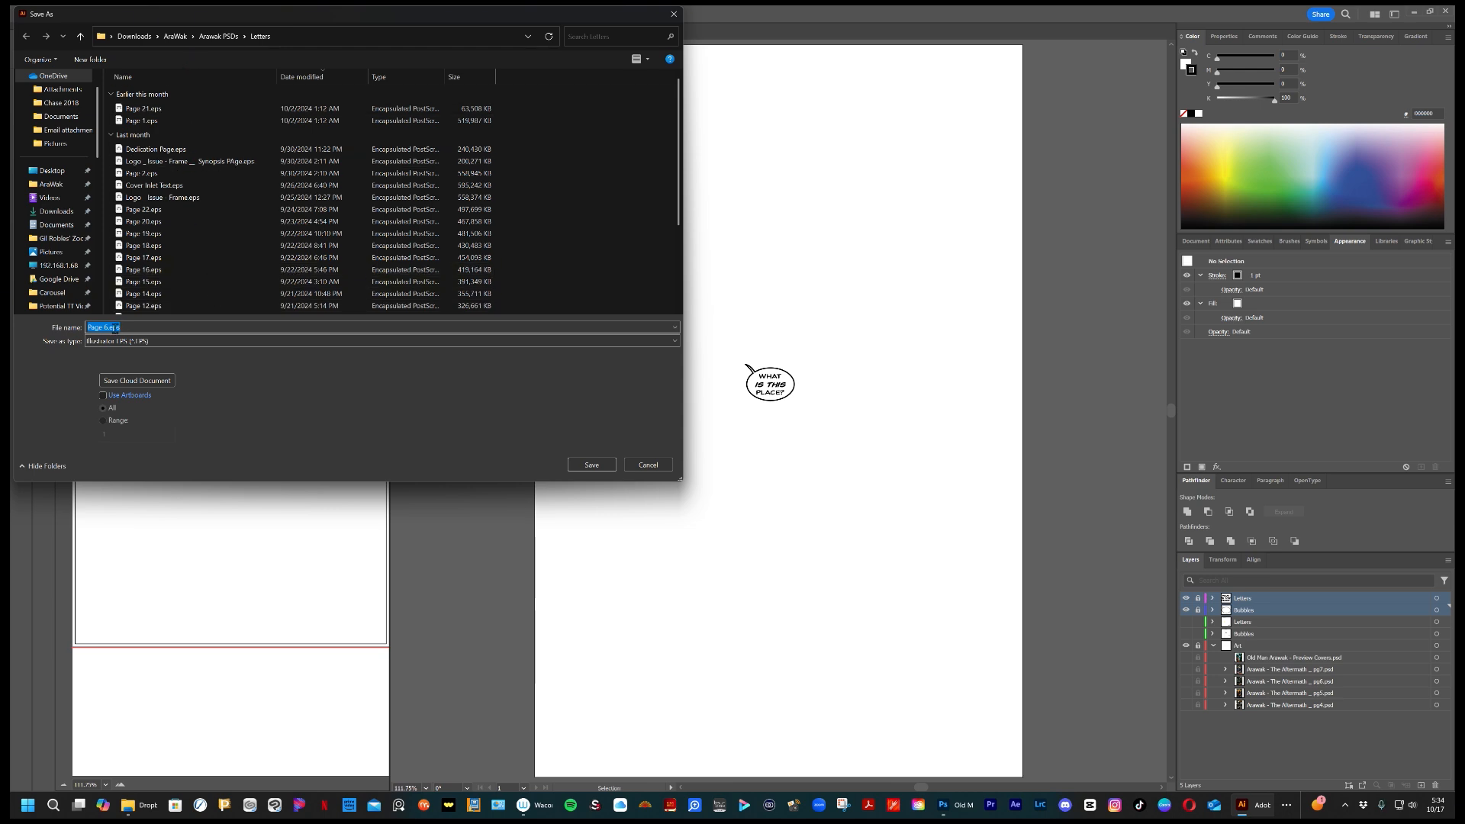
{"action": "left_click", "coordinate": [107, 328]}
{"action": "type", "text": "1est "}
{"action": "type", "text": "V"}
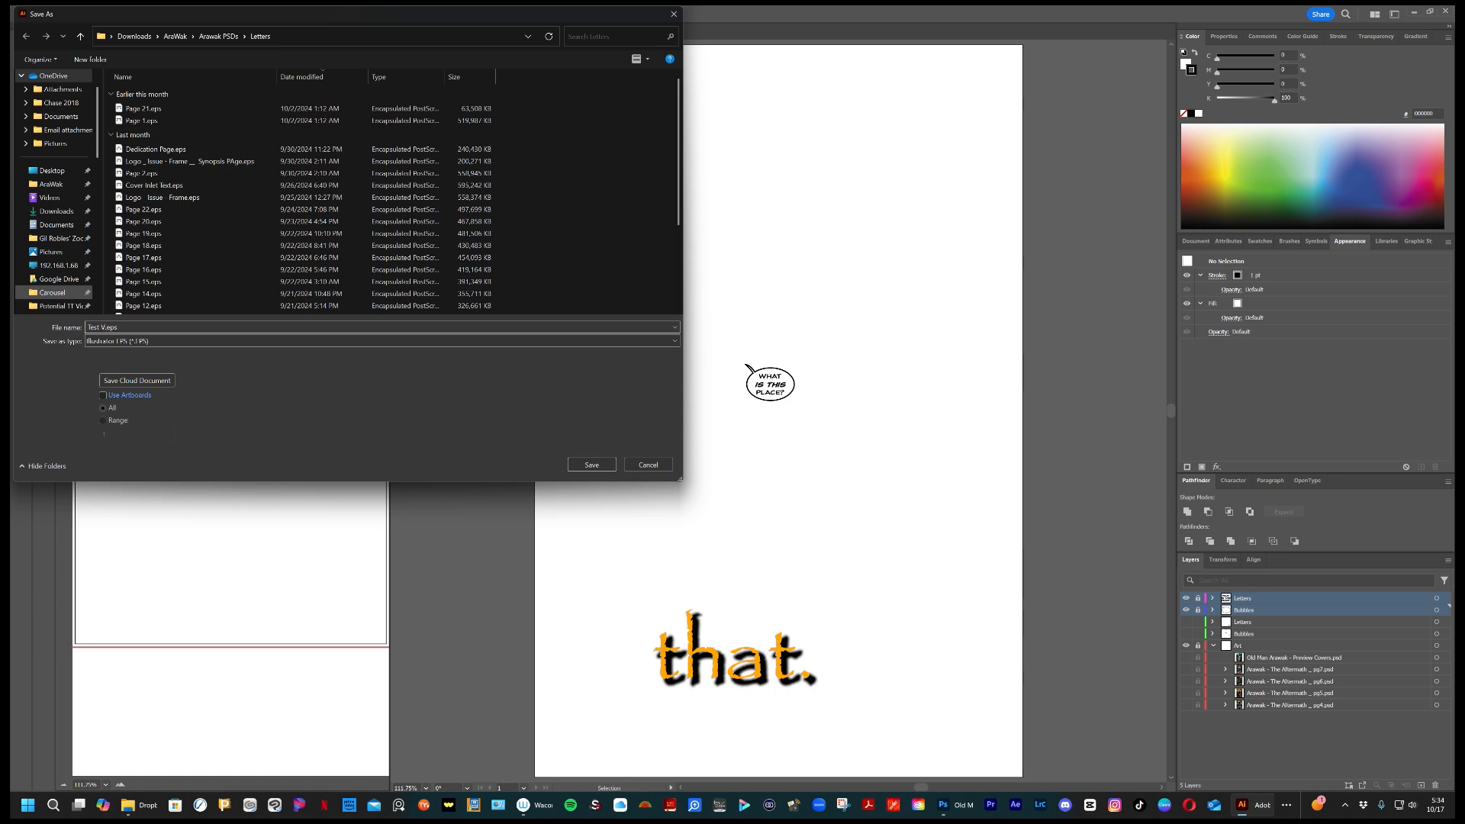
{"action": "type", "text": "ideo"}
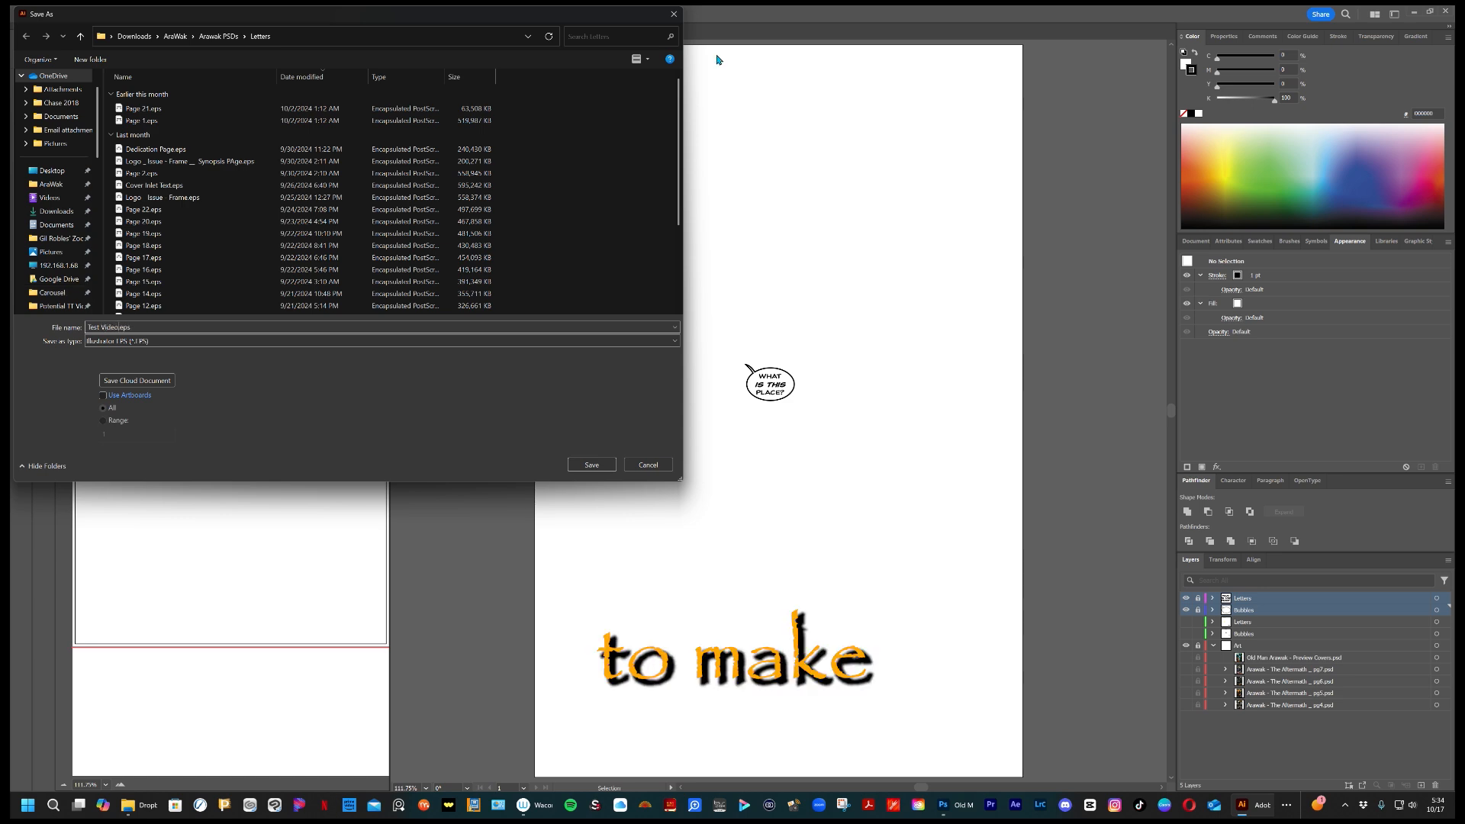
{"action": "left_click", "coordinate": [671, 341]}
{"action": "left_click", "coordinate": [155, 372]}
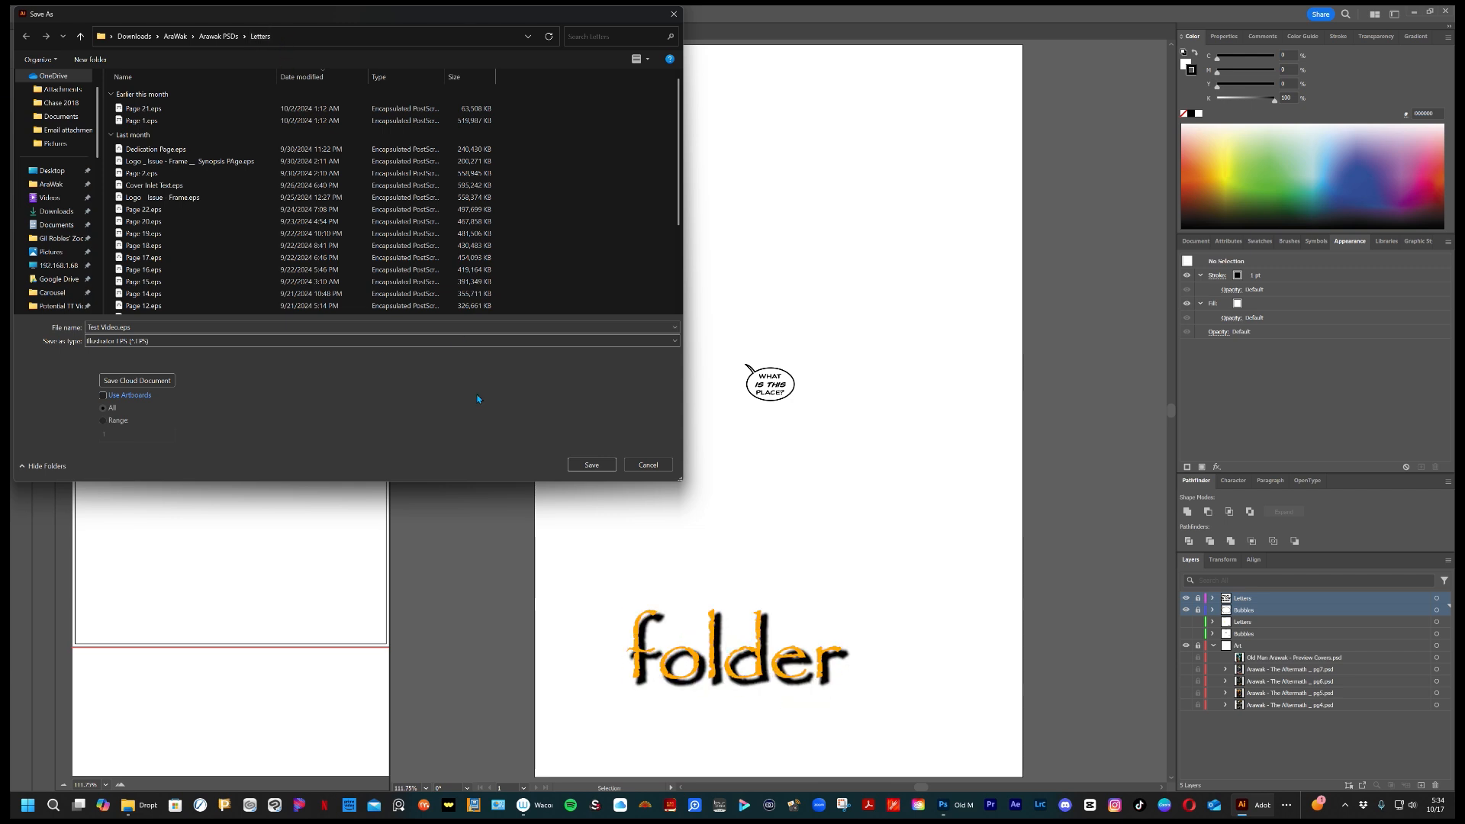
{"action": "left_click", "coordinate": [583, 464]}
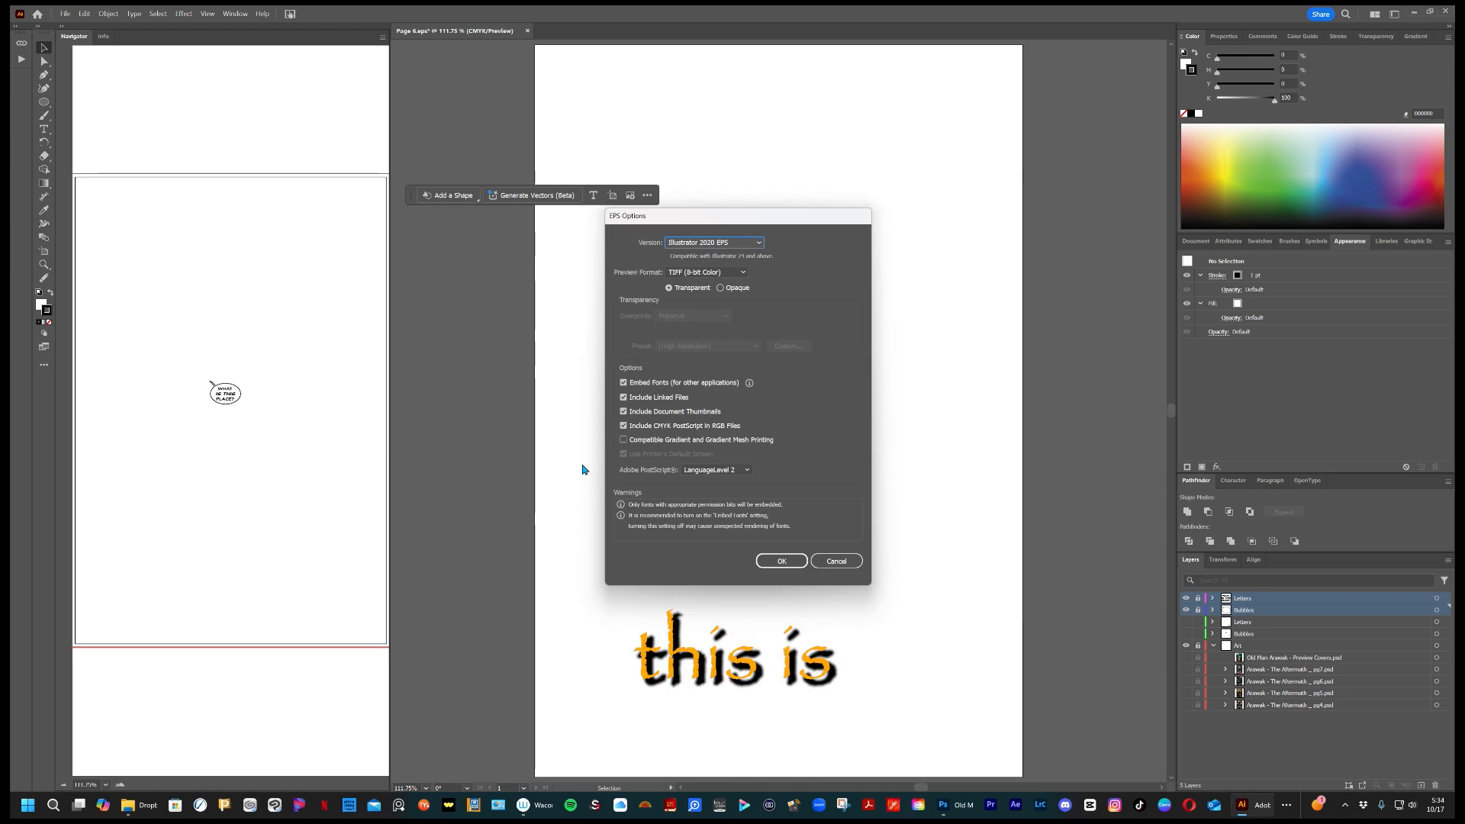
Exclude linked files and document thumbnails in the EPS options, and finish the save with Embed Files.
{"action": "left_click", "coordinate": [623, 398]}
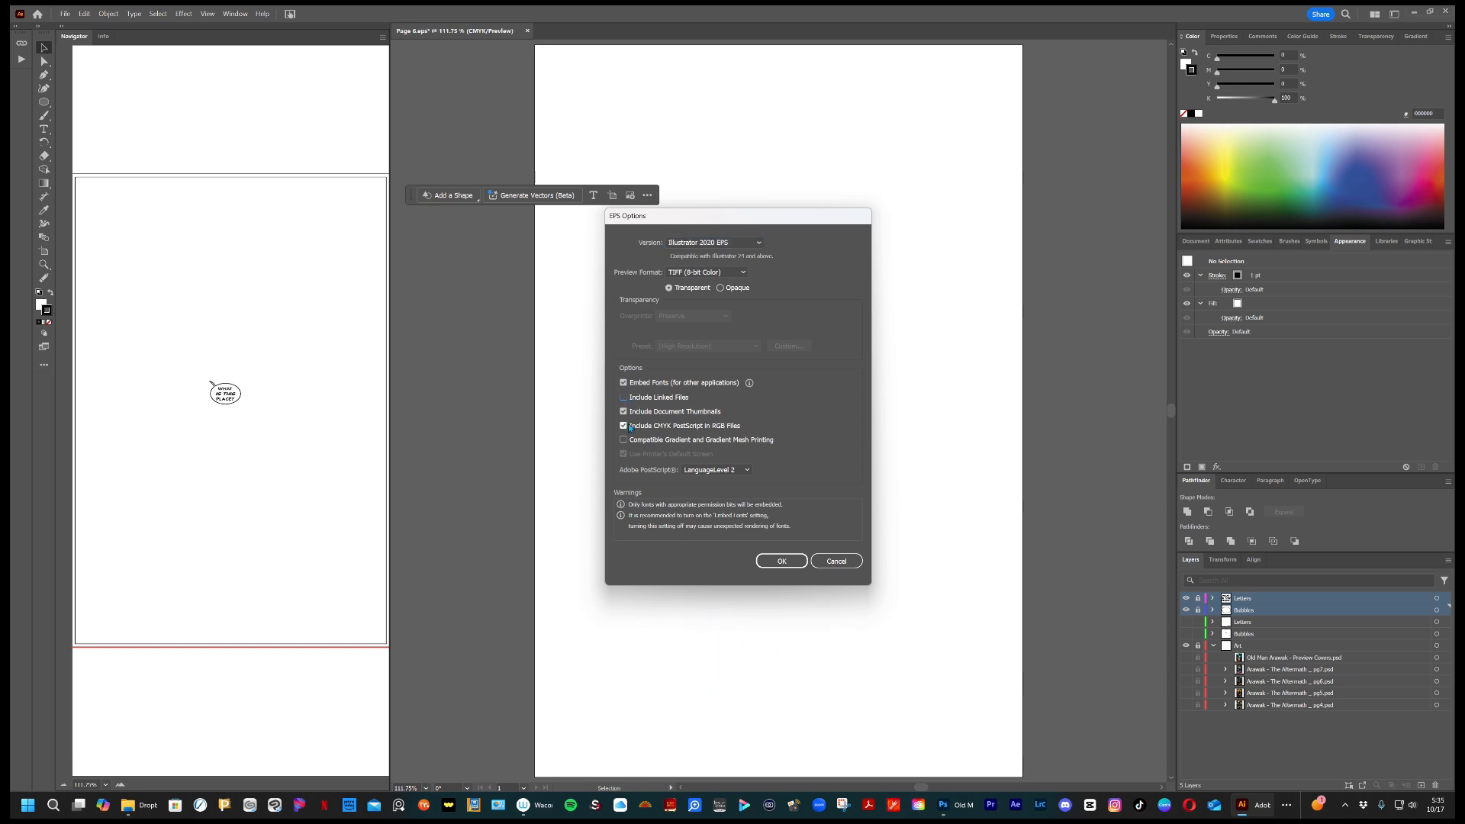
{"action": "left_click", "coordinate": [624, 412]}
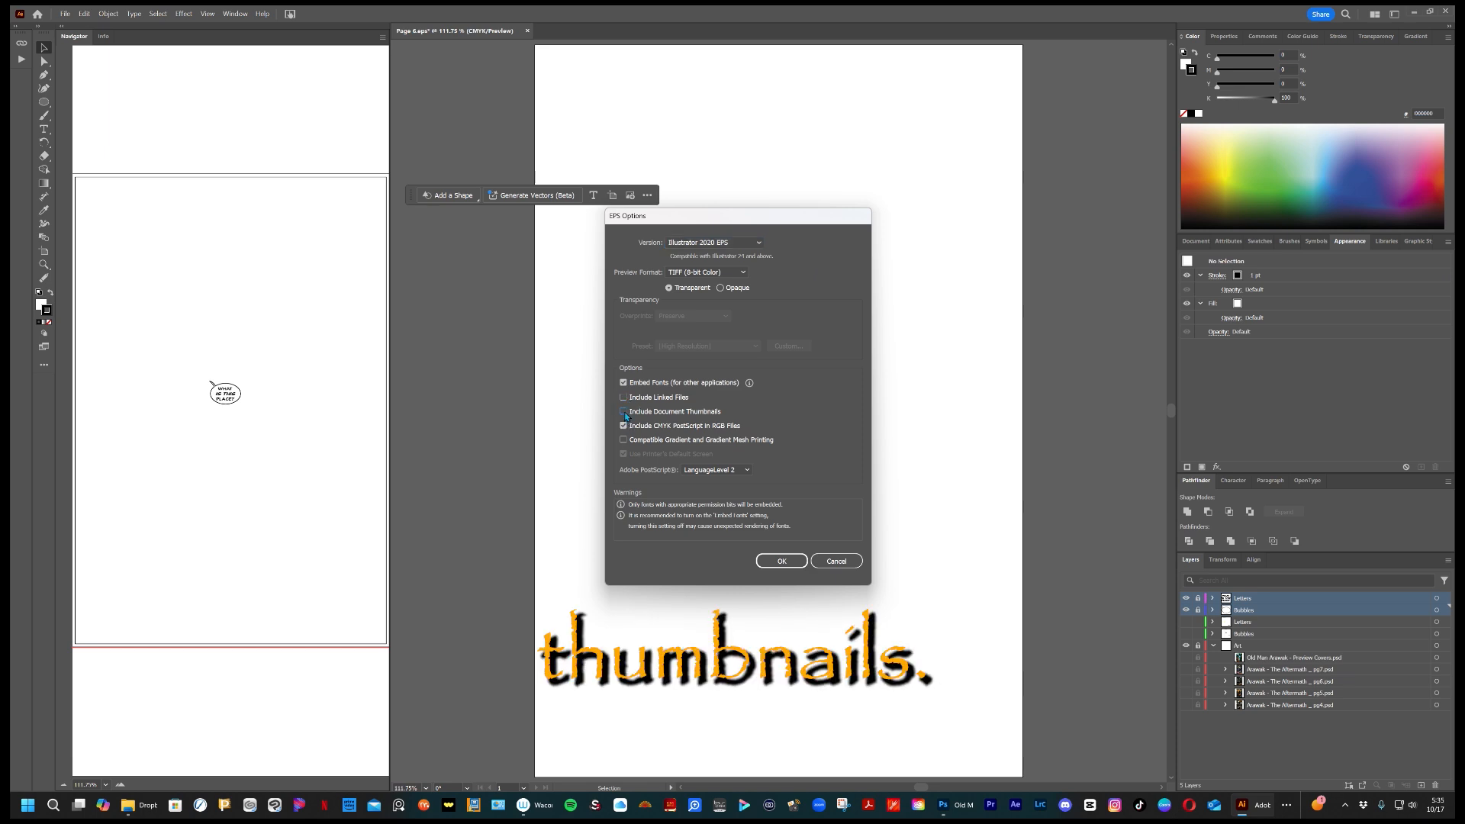
{"action": "left_click", "coordinate": [783, 562]}
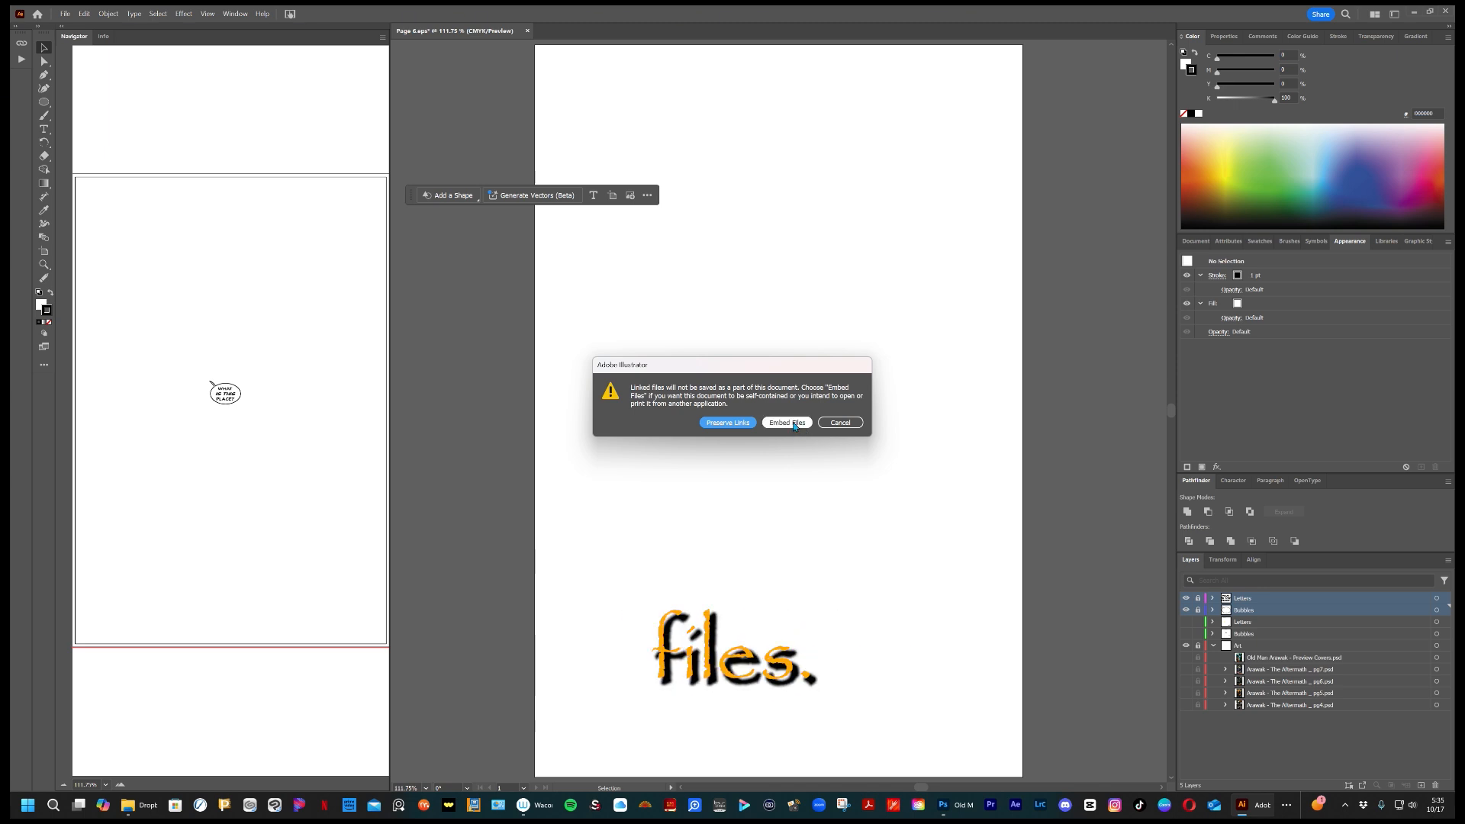
{"action": "left_click", "coordinate": [794, 427]}
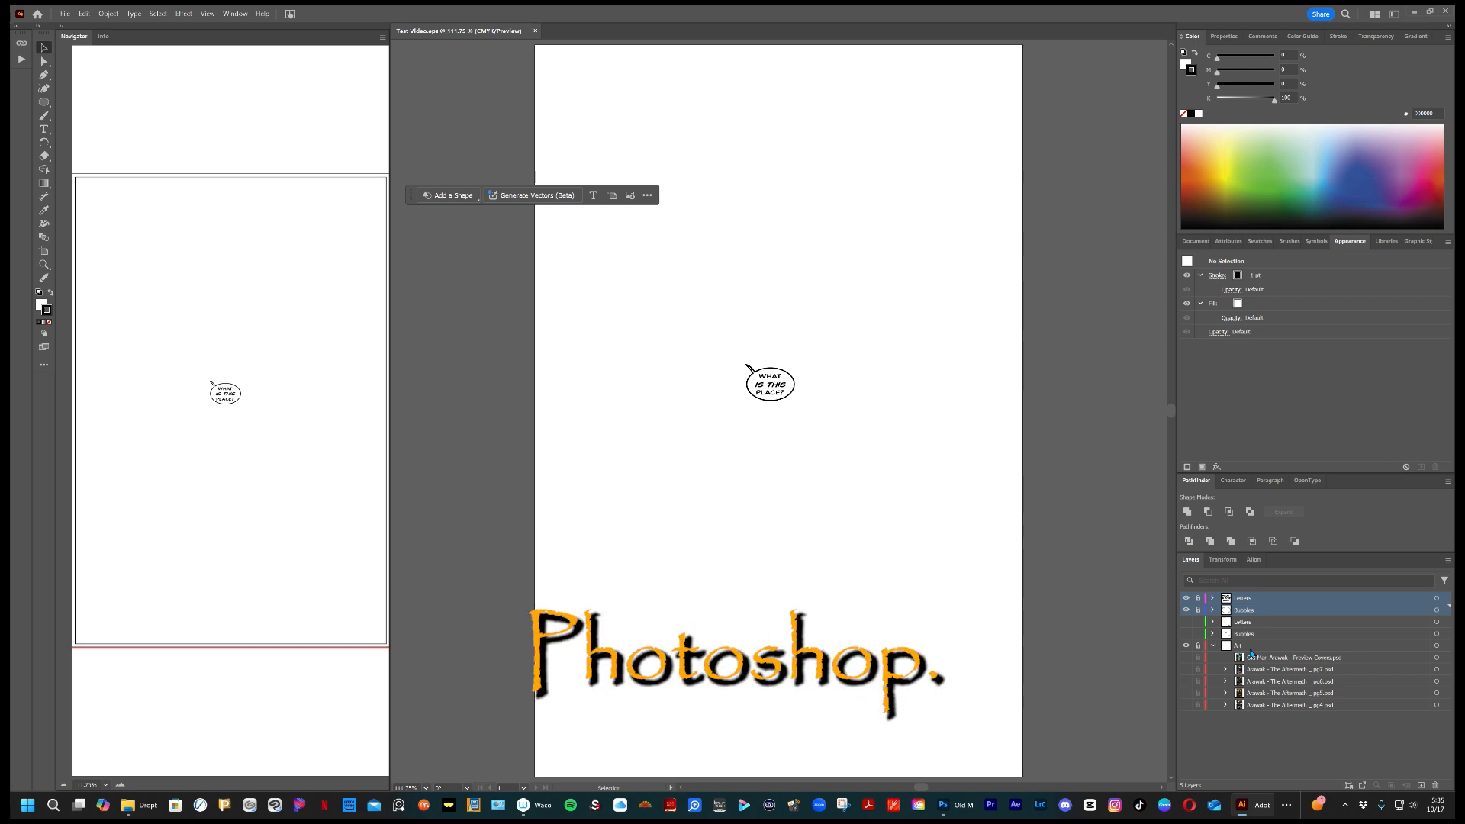
Switch from Illustrator to Photoshop with Old Man Arawak - Preview Covers.psd and collapse the Logo layer group.
{"action": "left_click", "coordinate": [1413, 12]}
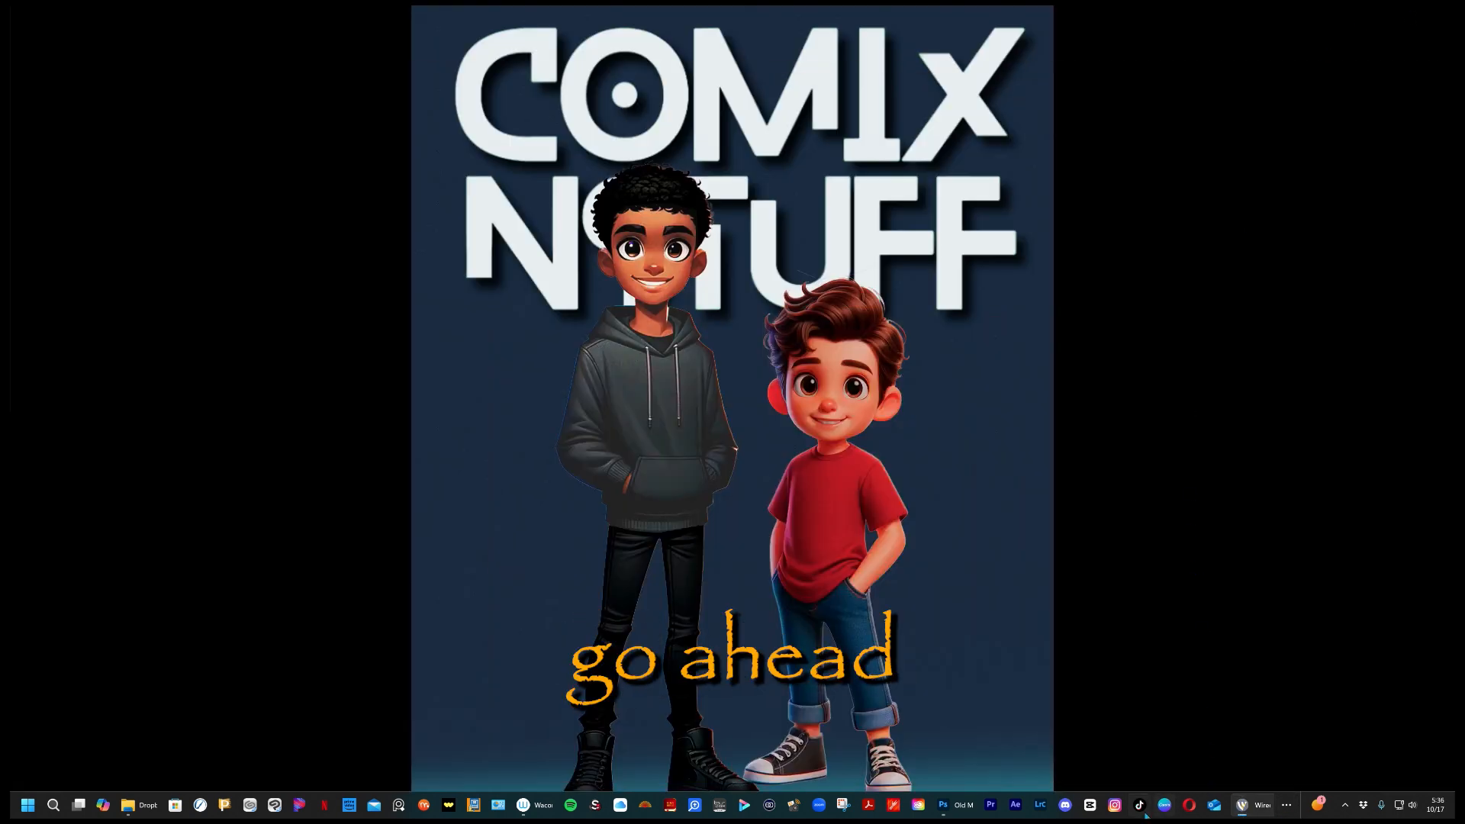
{"action": "left_click", "coordinate": [945, 807]}
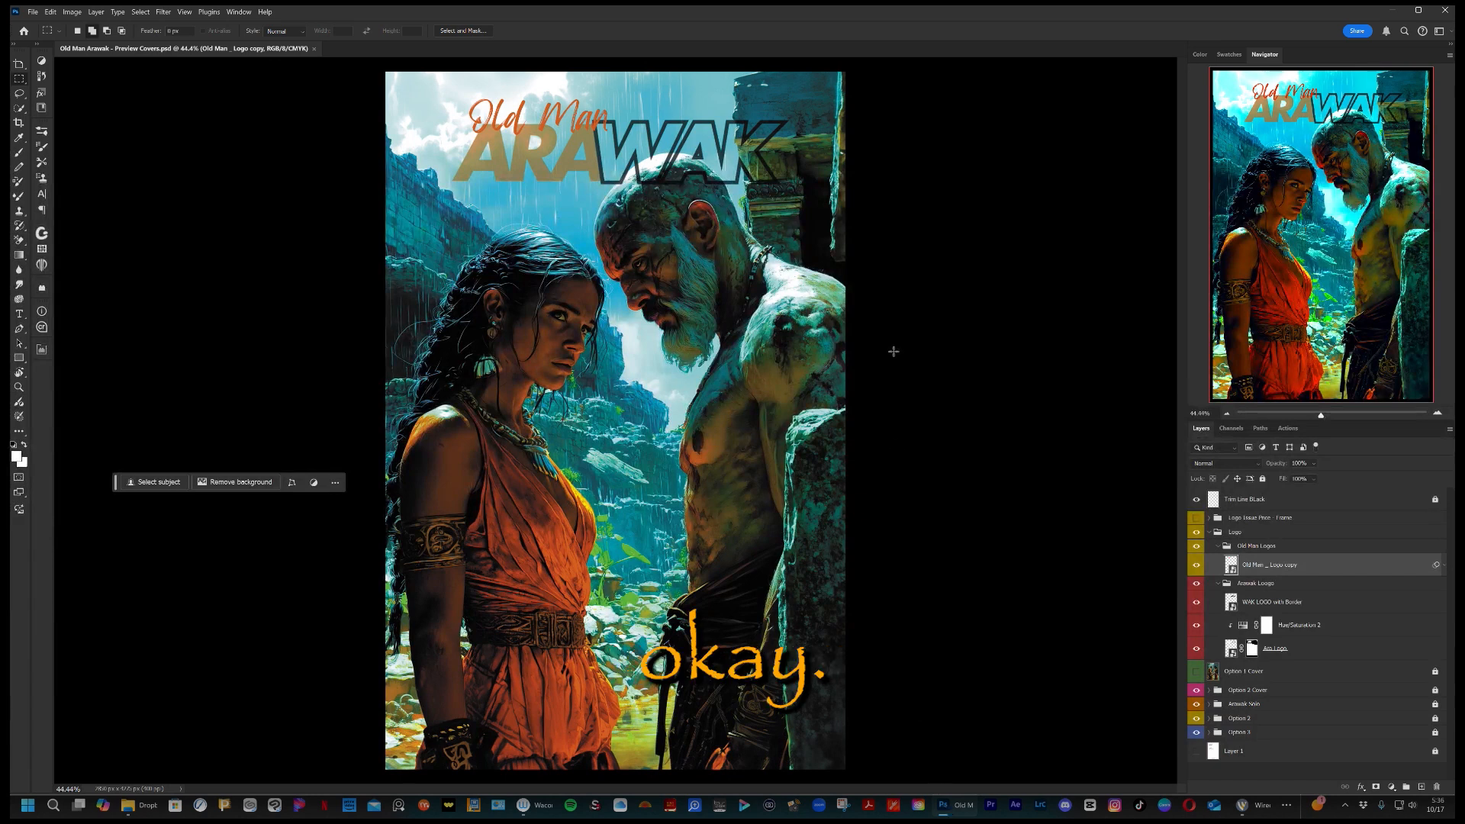
{"action": "left_click", "coordinate": [1208, 532]}
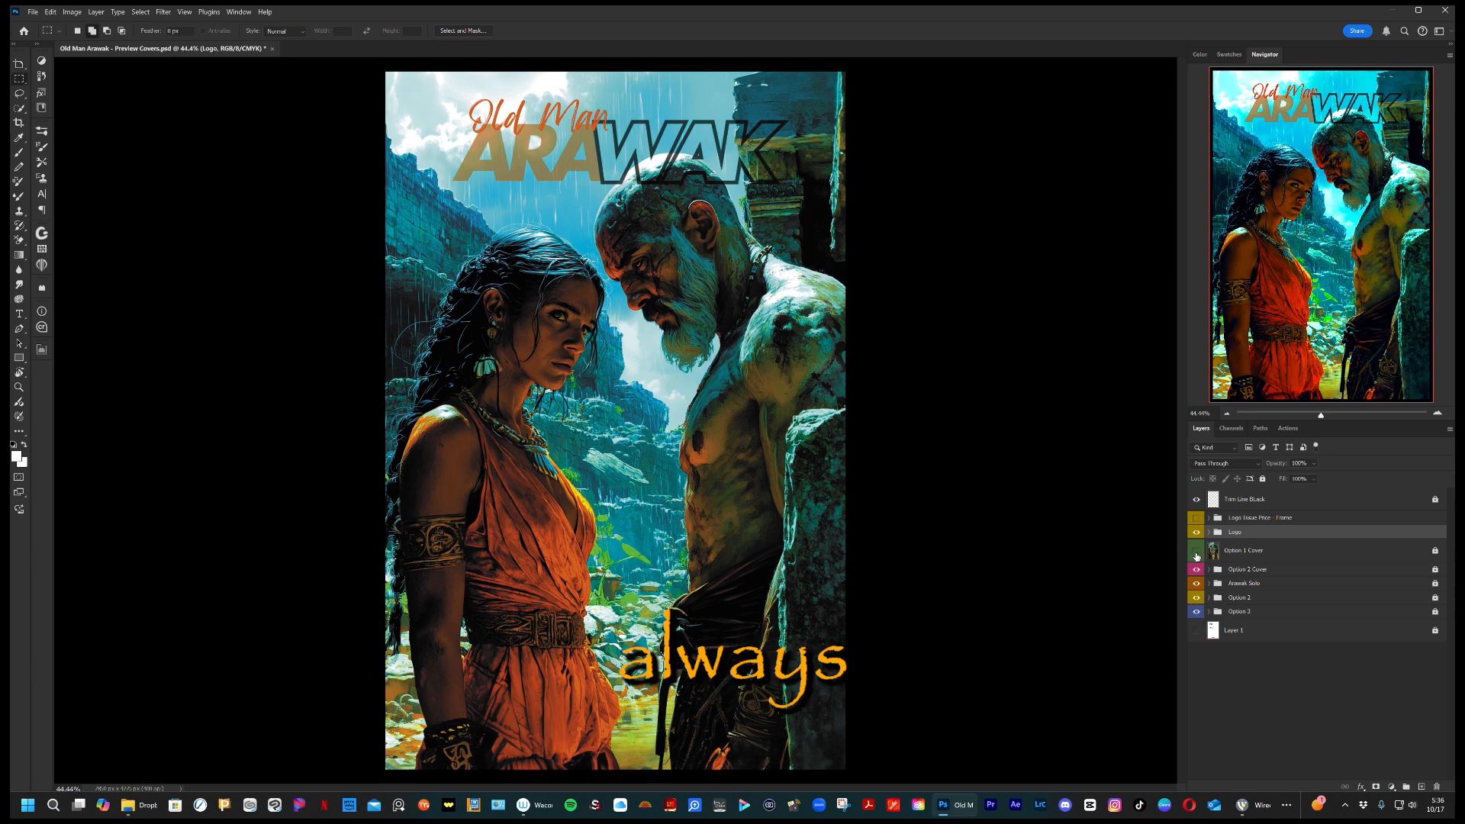
Show and hide the Option 1 Cover layer to compare the two cover artworks, leaving it hidden.
{"action": "left_click", "coordinate": [1197, 552]}
{"action": "left_click", "coordinate": [1197, 553]}
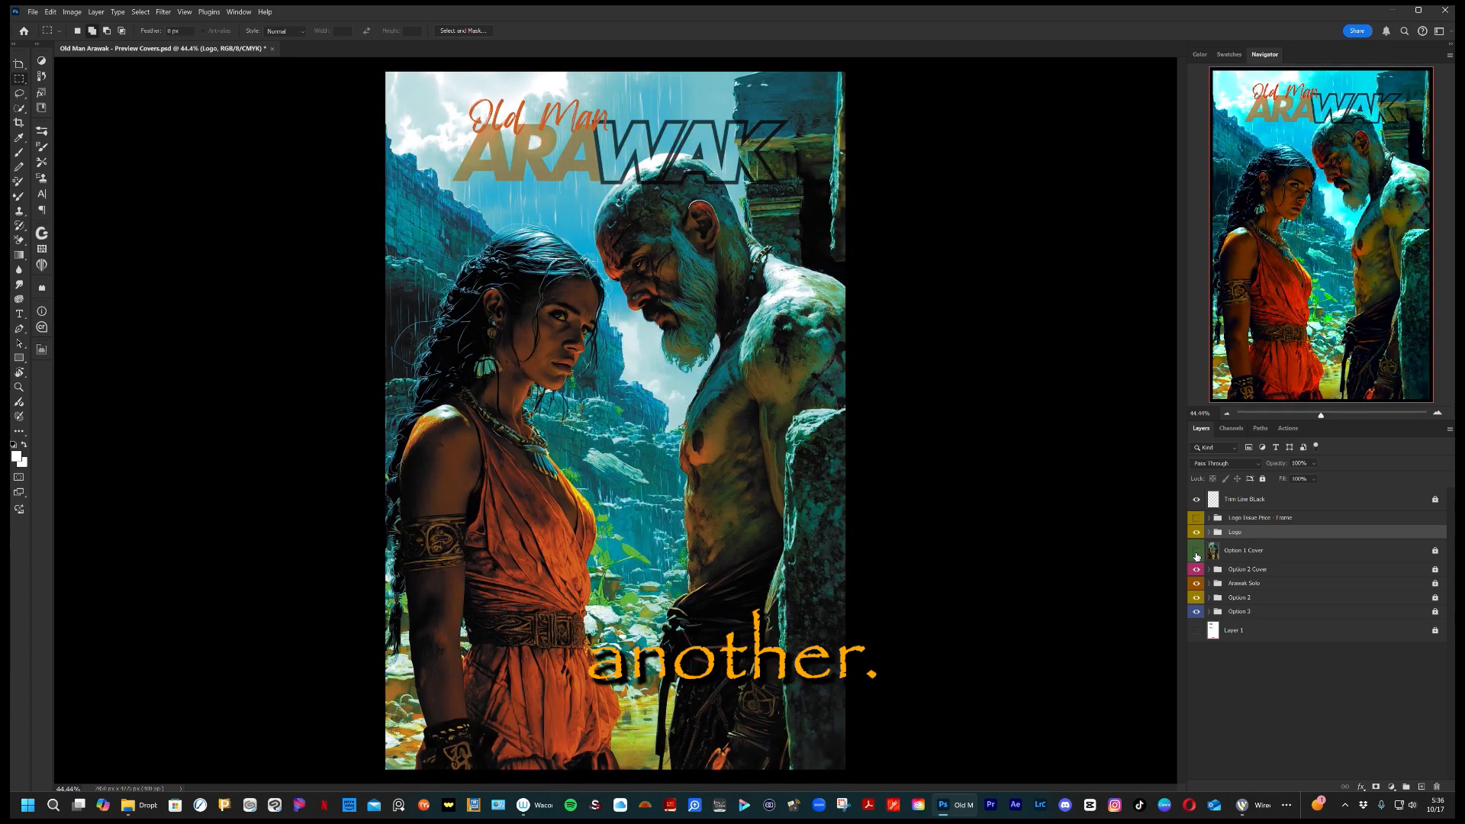
{"action": "left_click", "coordinate": [1196, 552]}
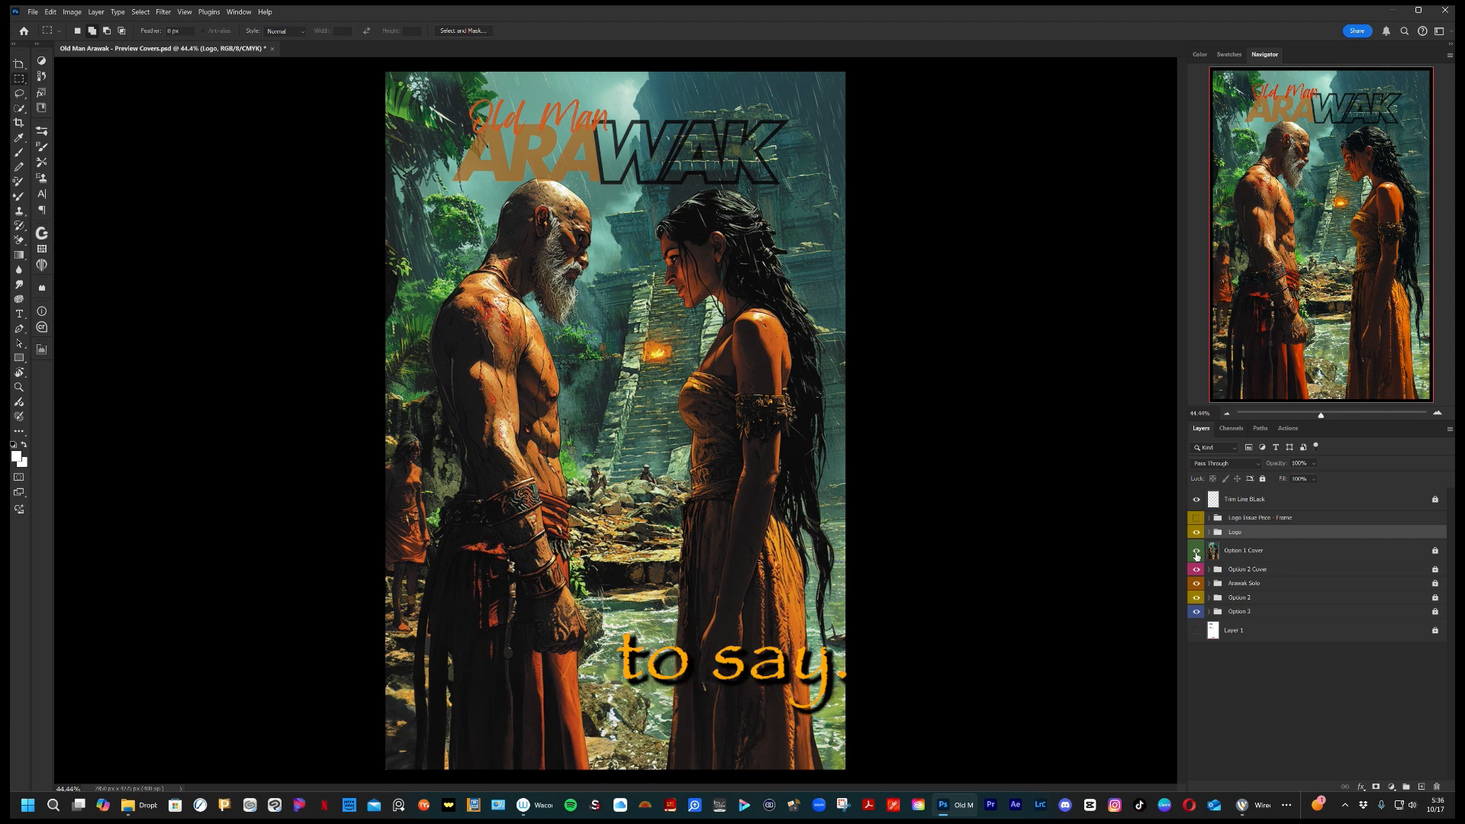
{"action": "left_click", "coordinate": [1197, 556]}
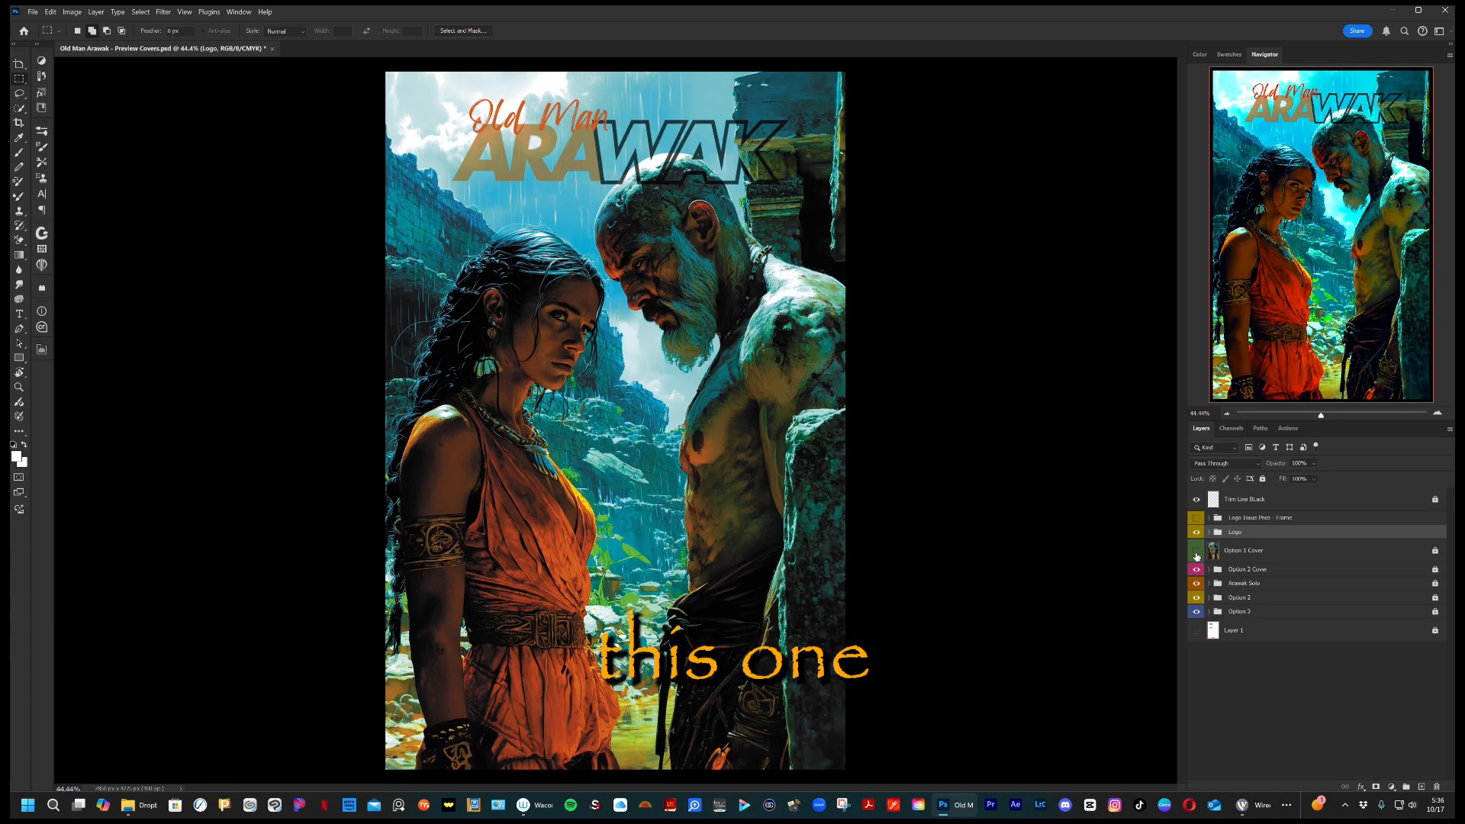
{"action": "left_click", "coordinate": [1196, 555]}
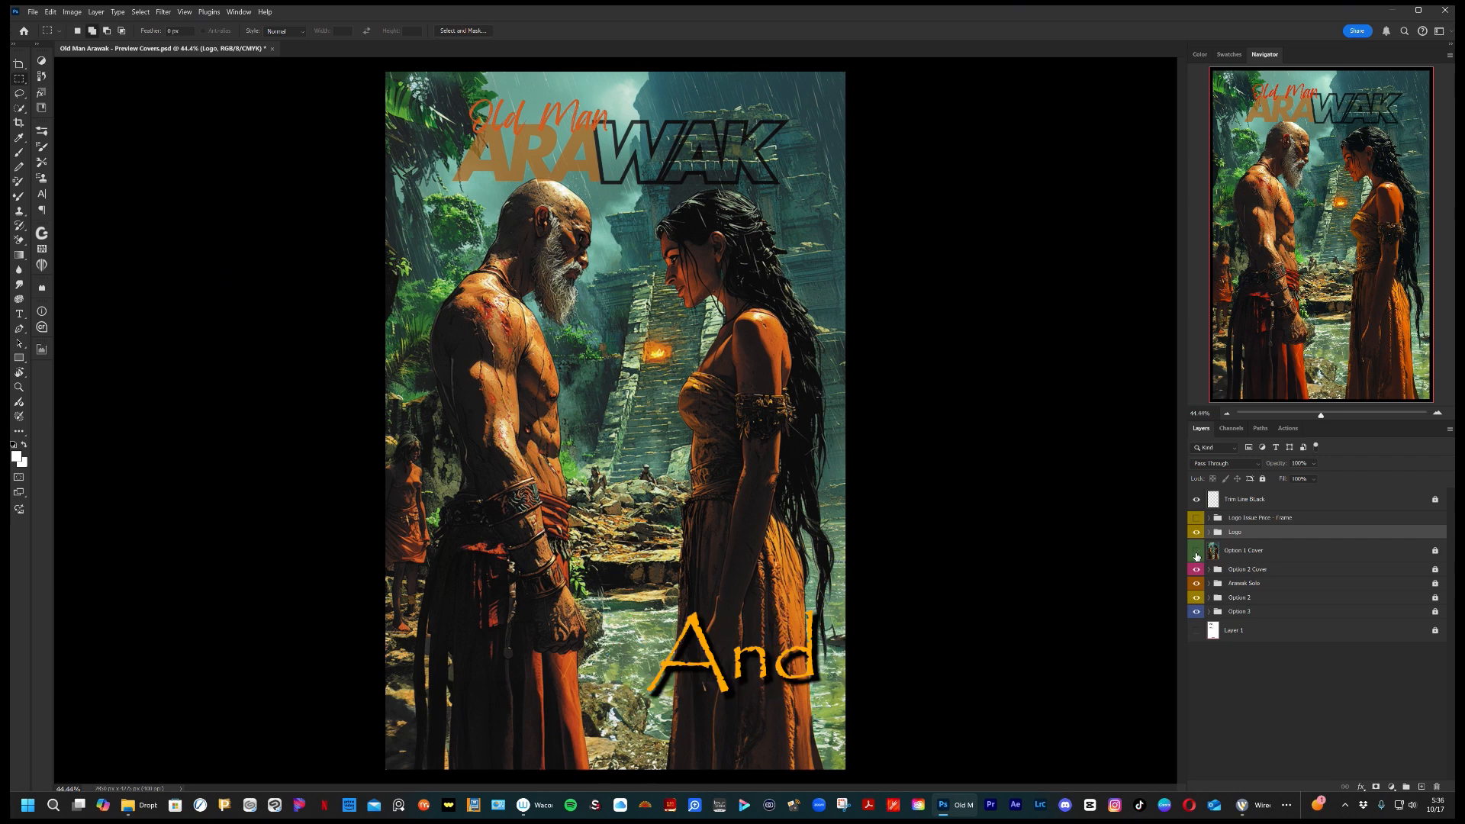
{"action": "left_click", "coordinate": [1196, 552]}
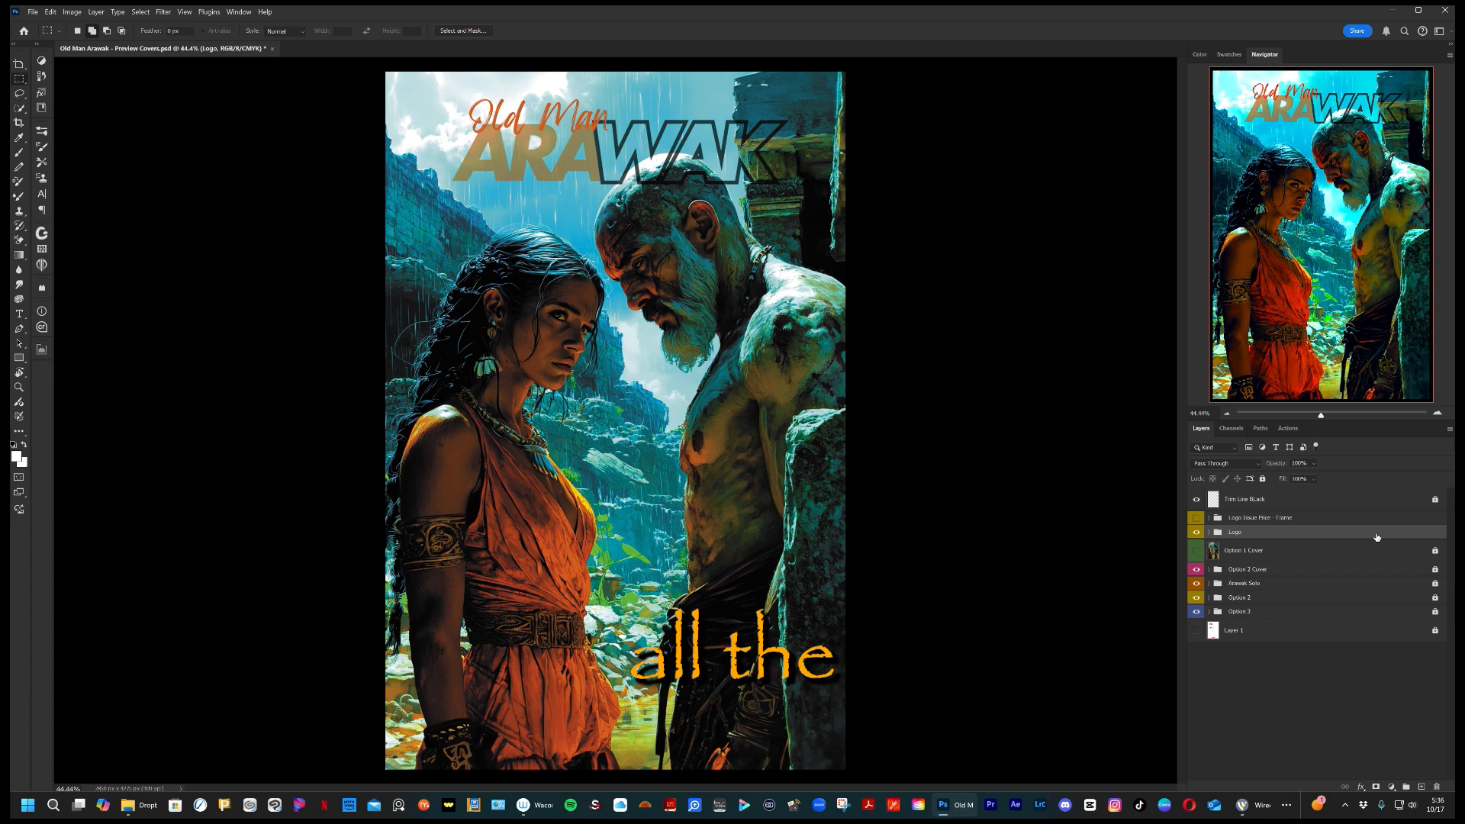
Lock the Logo group, then preview the Logo Issue Price - Frame group and leave it hidden and locked.
{"action": "left_click", "coordinate": [1263, 480]}
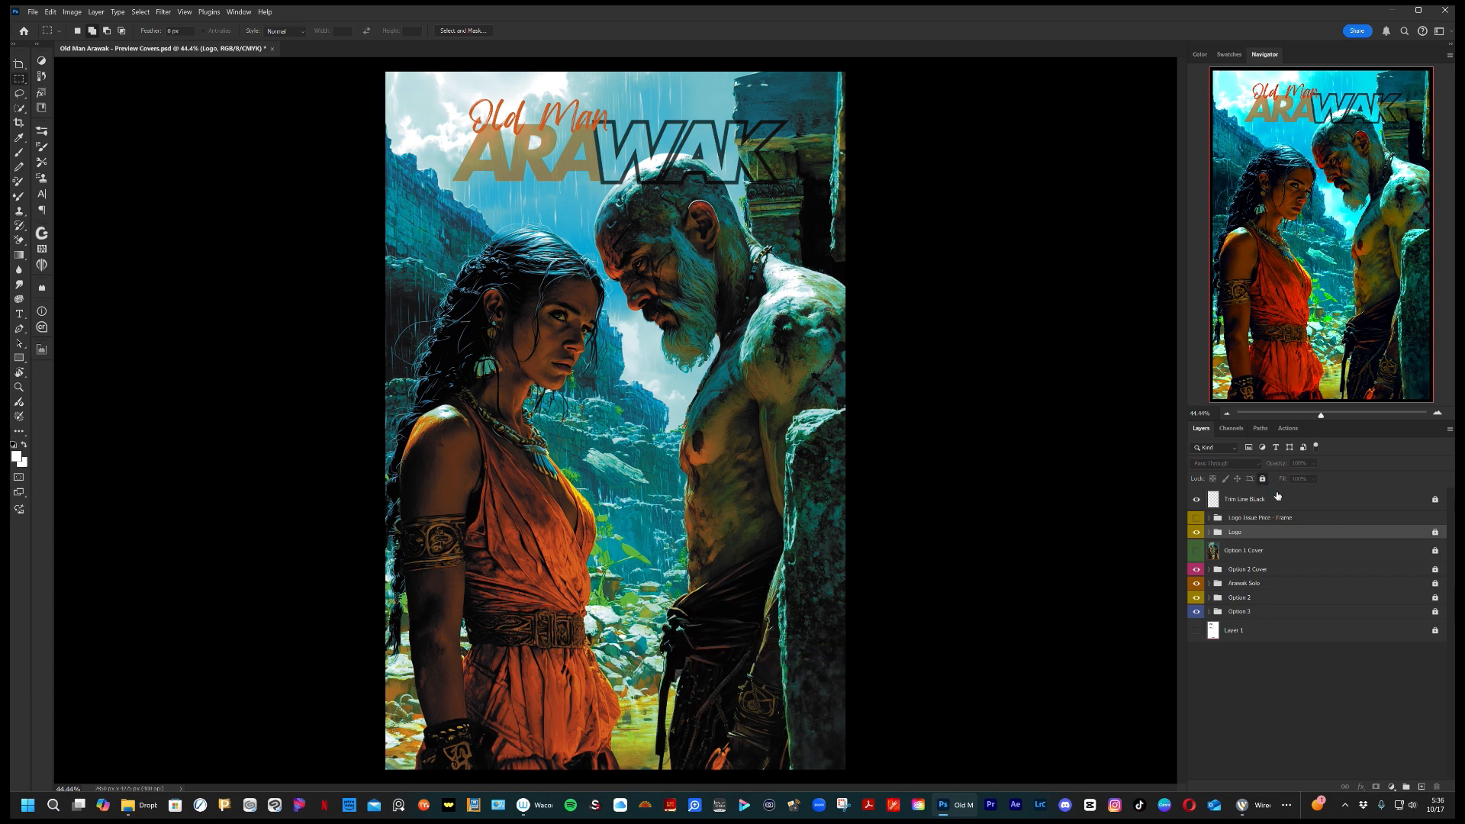
{"action": "left_click", "coordinate": [1314, 522]}
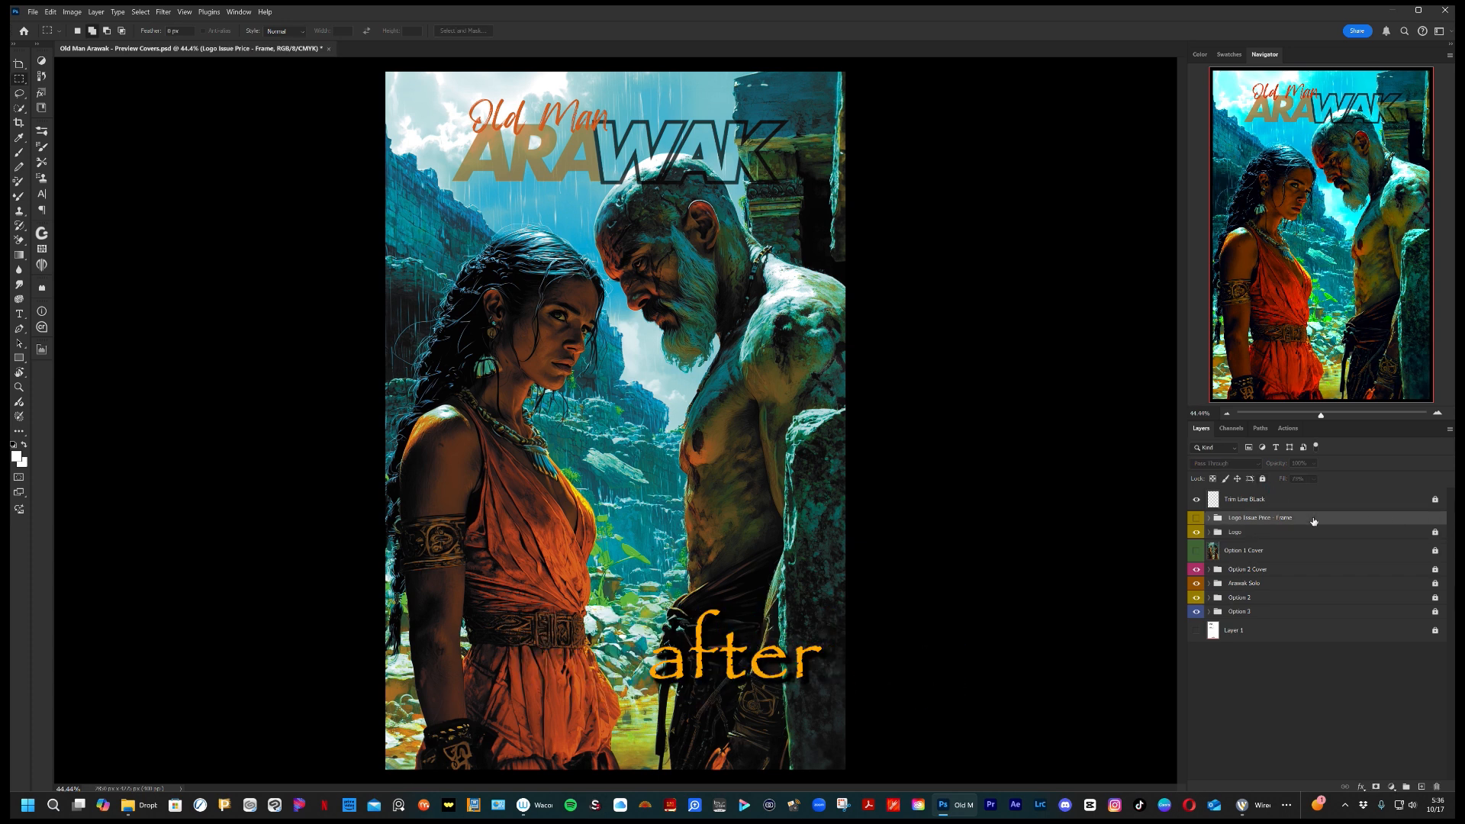
{"action": "left_click", "coordinate": [1196, 519]}
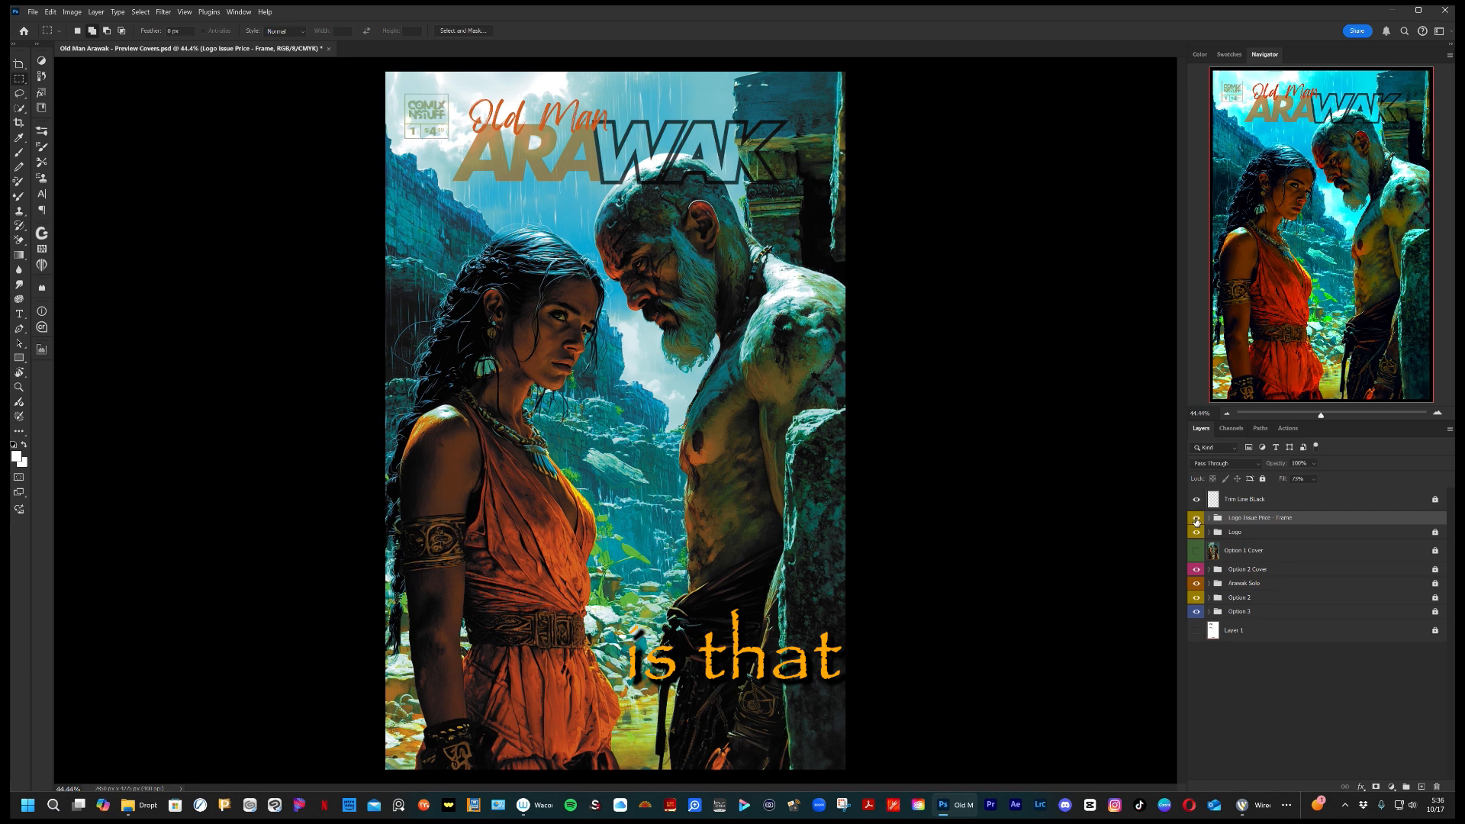
{"action": "left_click", "coordinate": [1196, 520]}
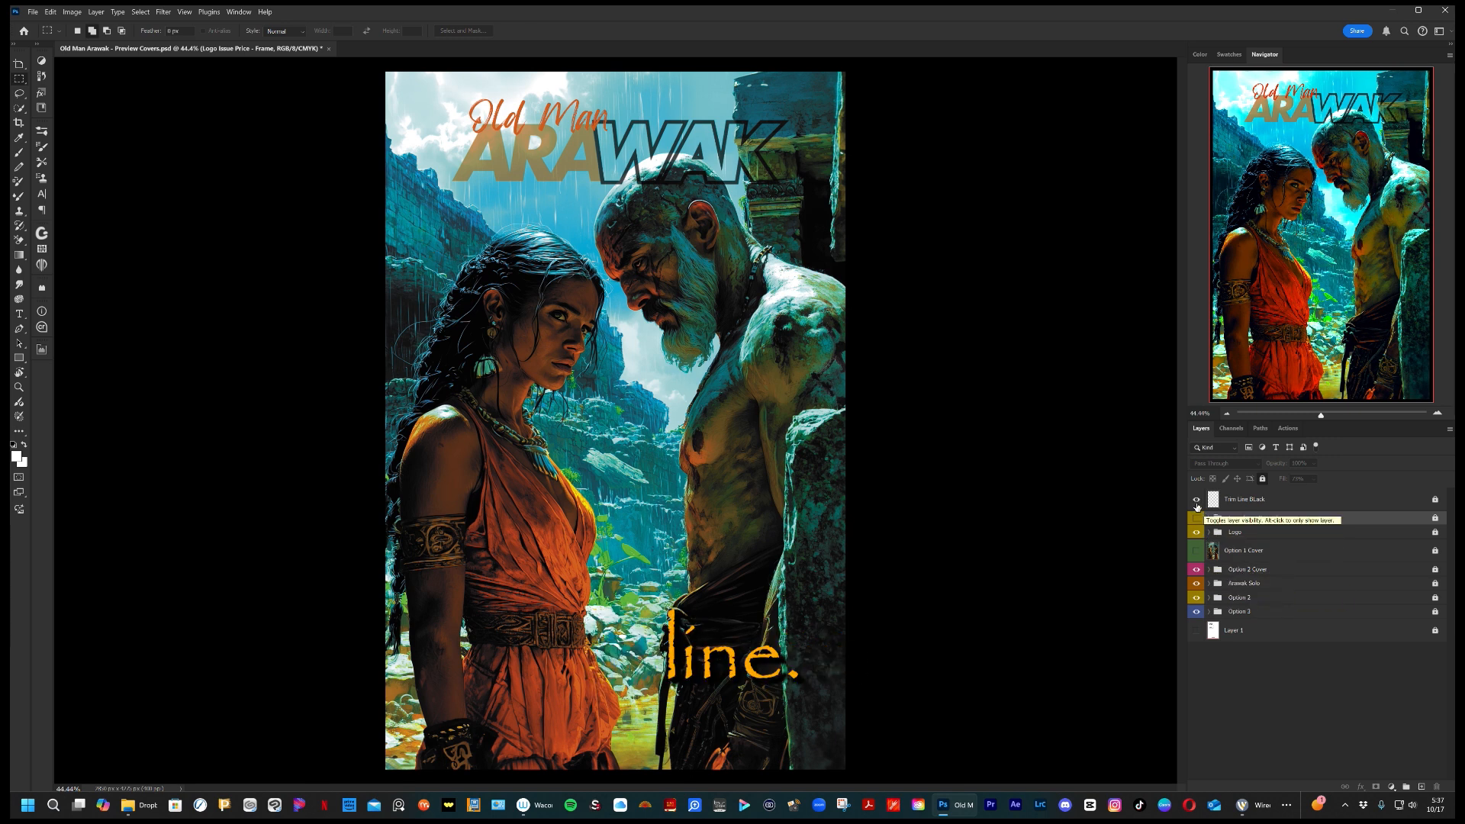
Compare the cover with and without the Trim Line Black layer, and leave that layer hidden to expose the full bleed.
{"action": "left_click", "coordinate": [1197, 503]}
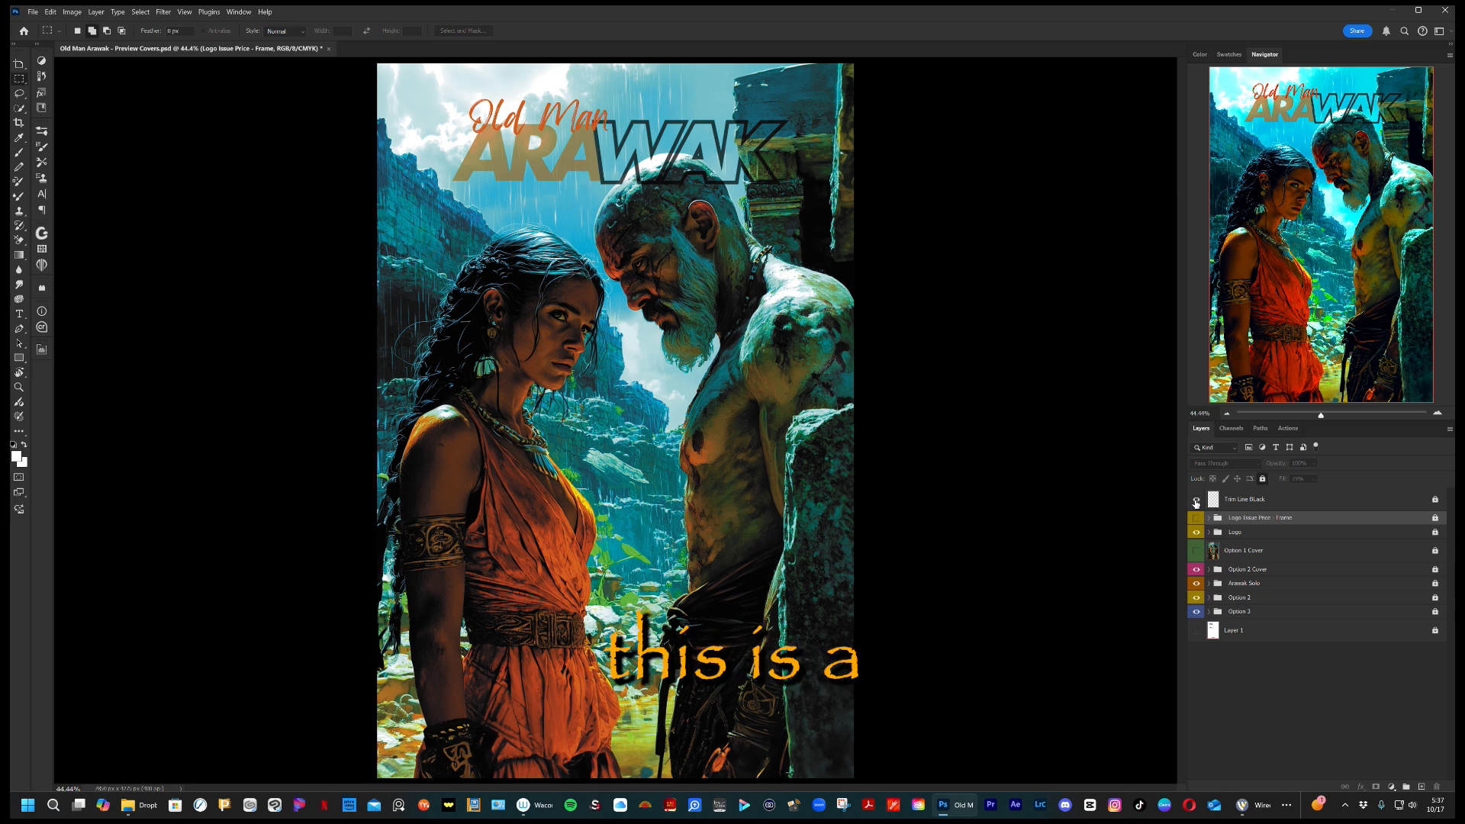
{"action": "left_click", "coordinate": [1196, 503]}
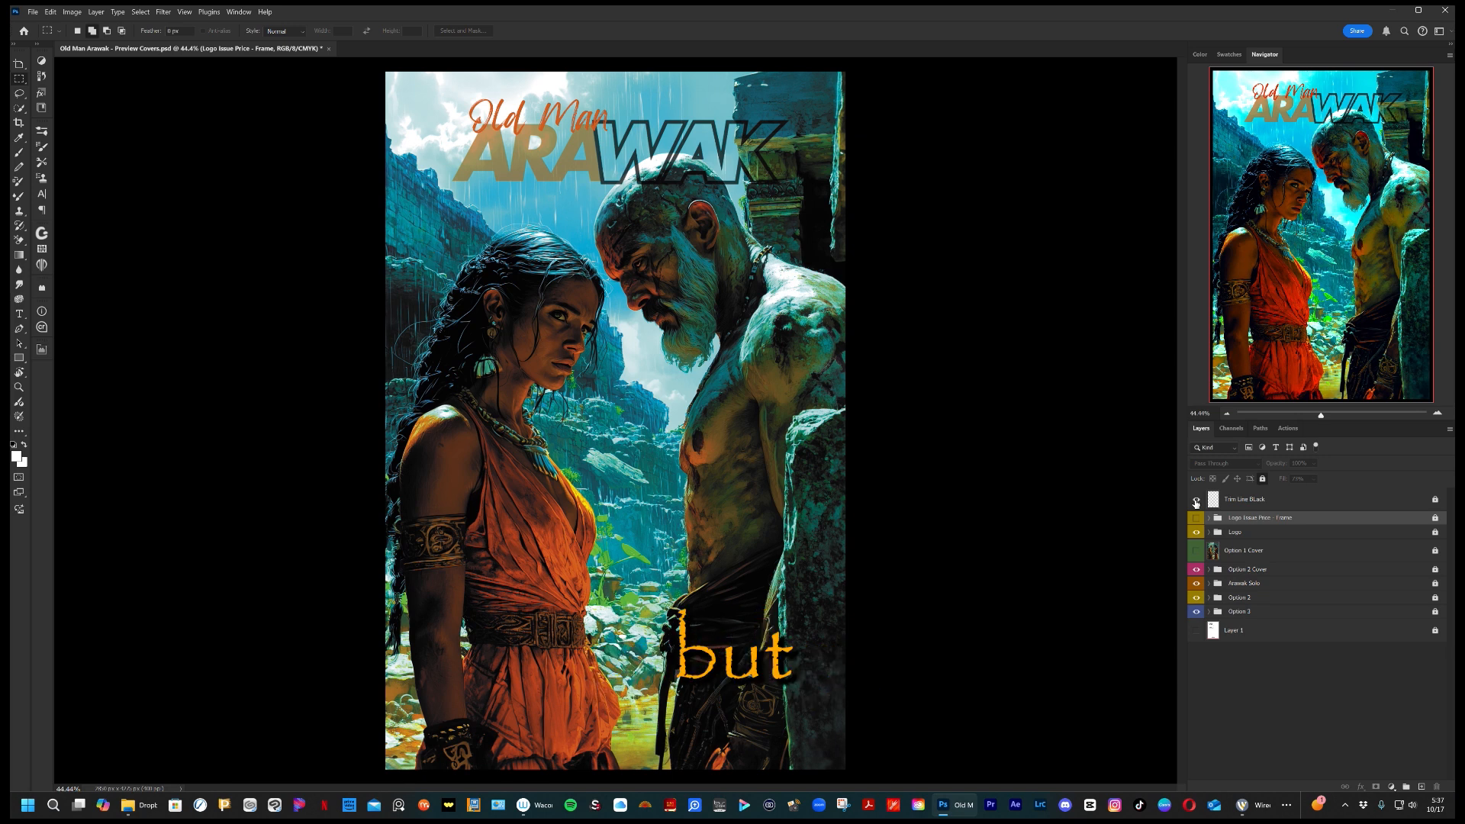
{"action": "left_click", "coordinate": [1195, 501]}
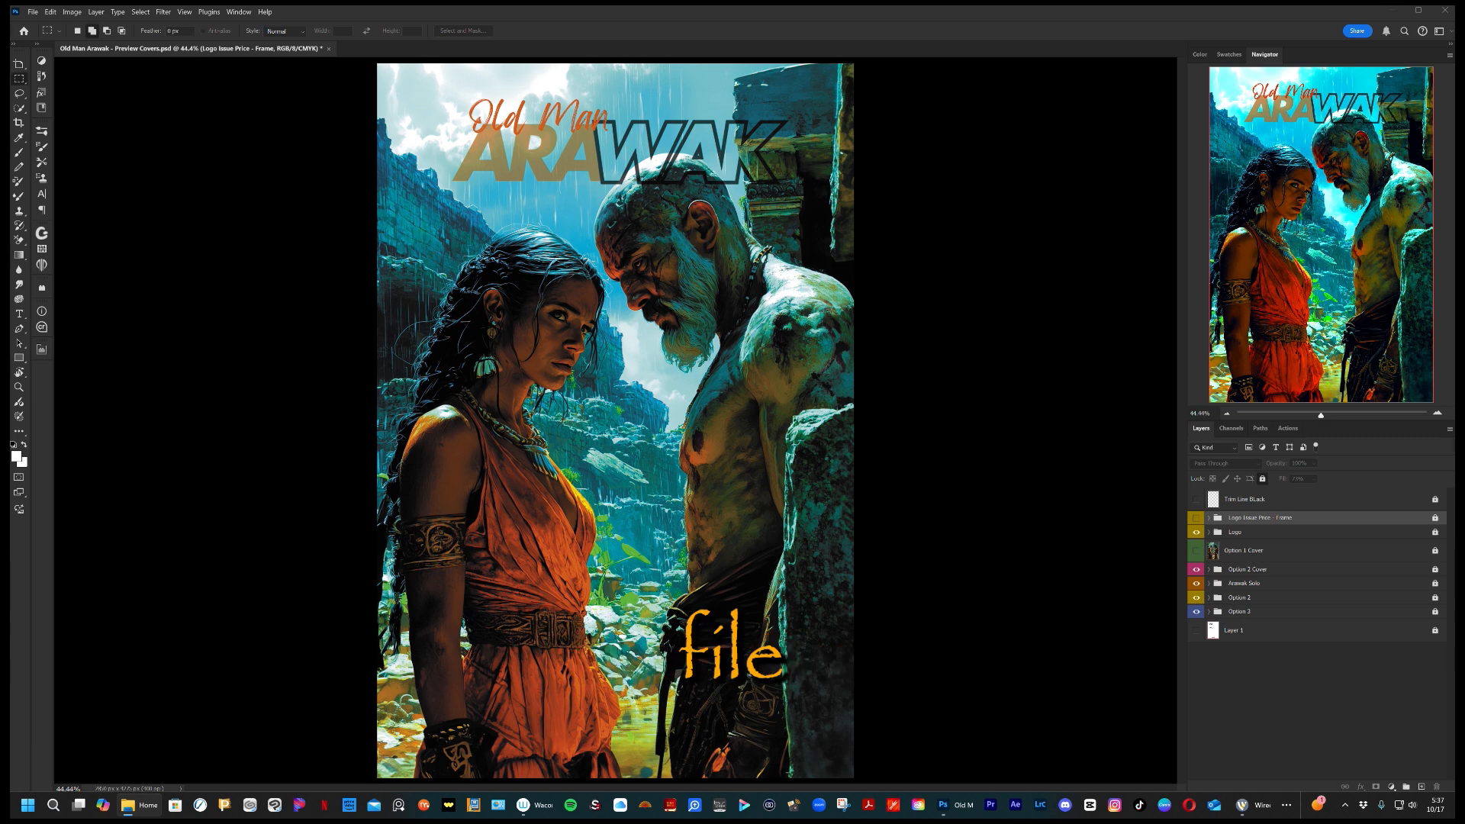
Place Test Video.eps from the Letters folder over the whole cover and move it slightly up and left, closer to the woman's mouth.
{"action": "left_click_drag", "start_coordinate": [0, 95], "coordinate": [422, 161]}
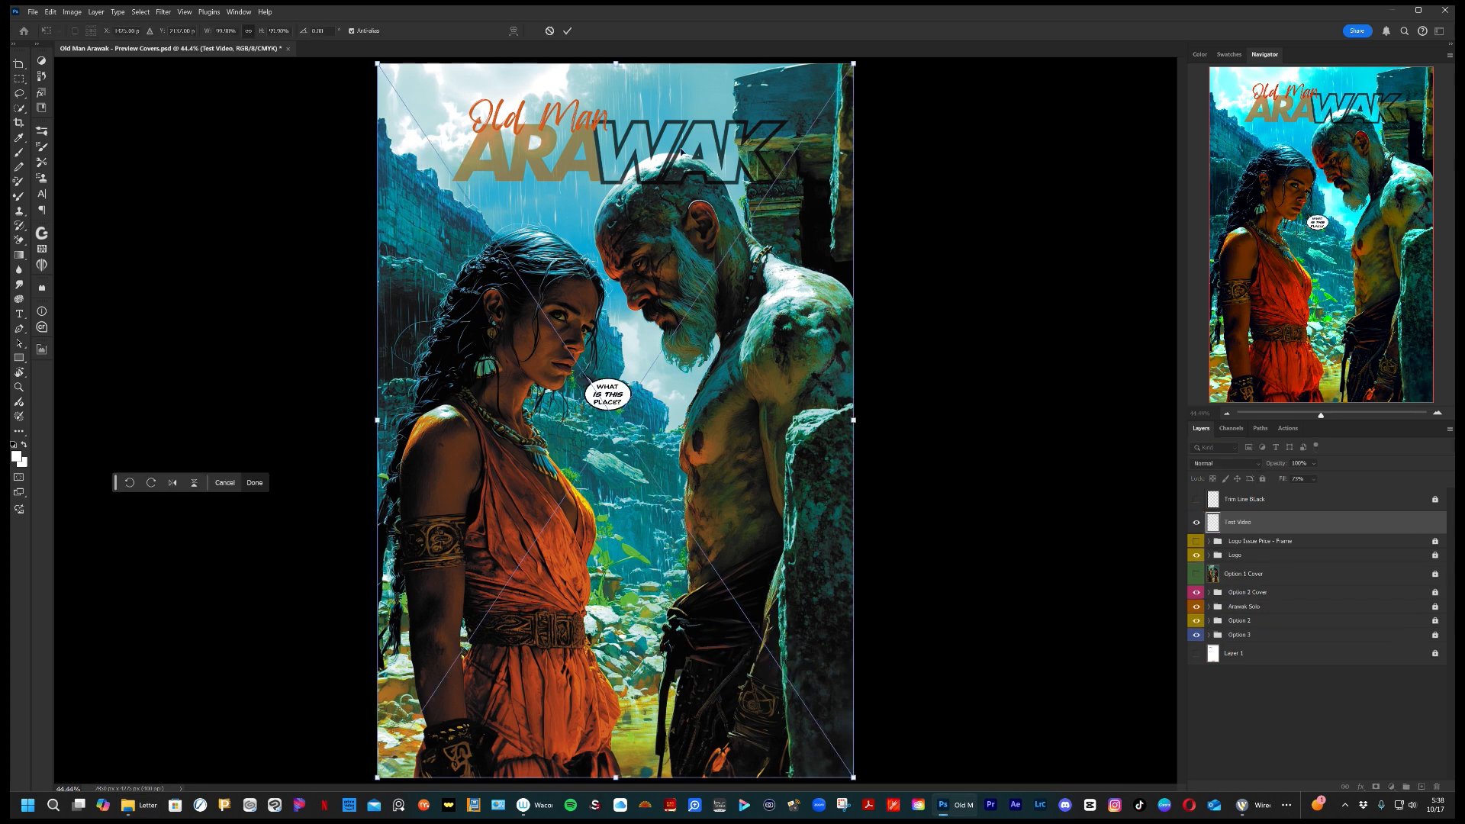
{"action": "left_click", "coordinate": [567, 32]}
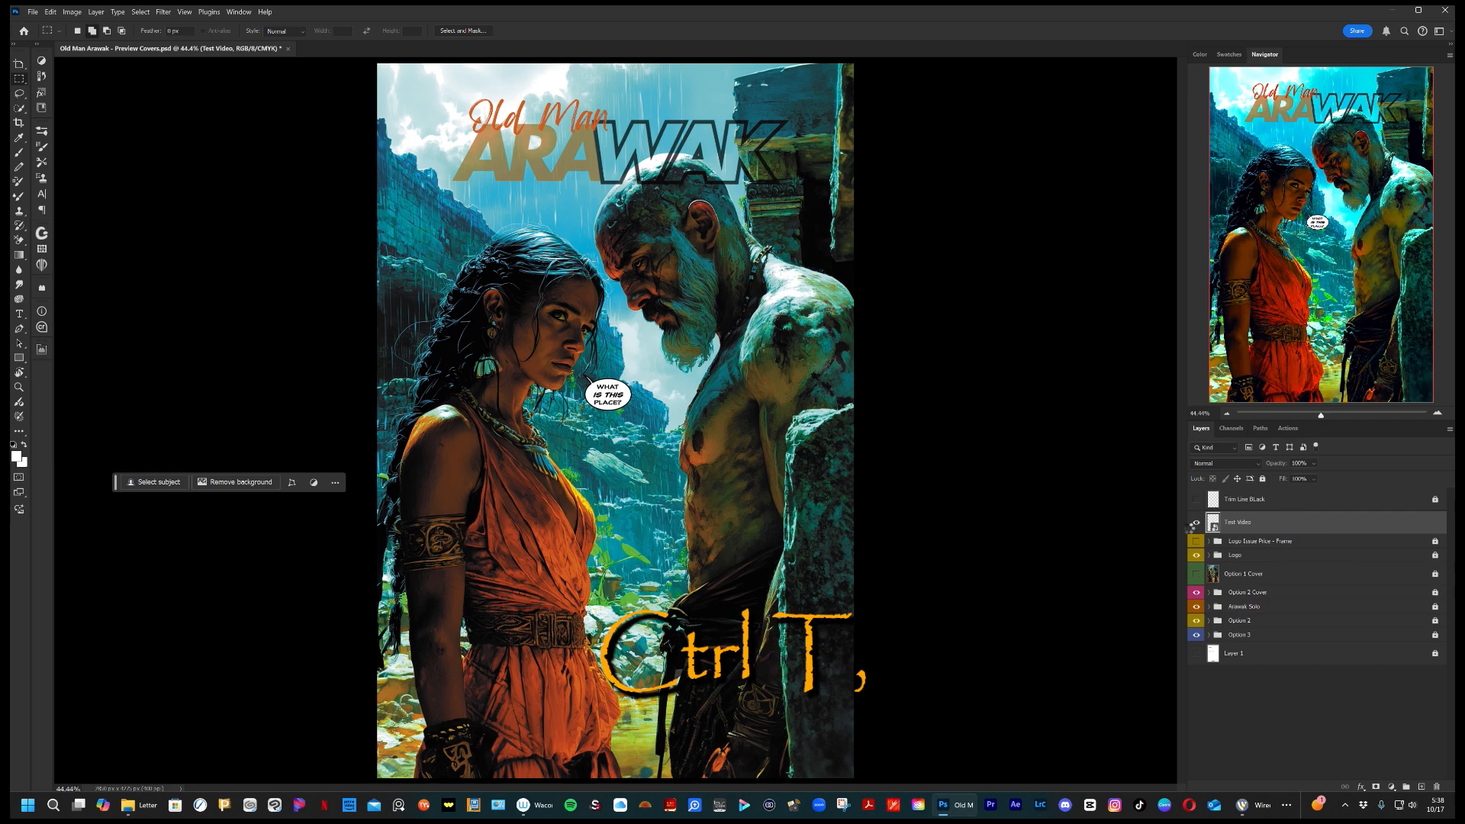
{"action": "key", "text": "ctrl+t"}
{"action": "mouse_move", "coordinate": [715, 461]}
{"action": "left_mouse_down"}
{"action": "mouse_move", "coordinate": [749, 465]}
{"action": "mouse_move", "coordinate": [695, 460]}
{"action": "mouse_move", "coordinate": [824, 461]}
{"action": "mouse_move", "coordinate": [722, 441]}
{"action": "mouse_move", "coordinate": [716, 453]}
{"action": "left_mouse_up"}
{"action": "left_click_drag", "start_coordinate": [716, 453], "coordinate": [706, 454]}
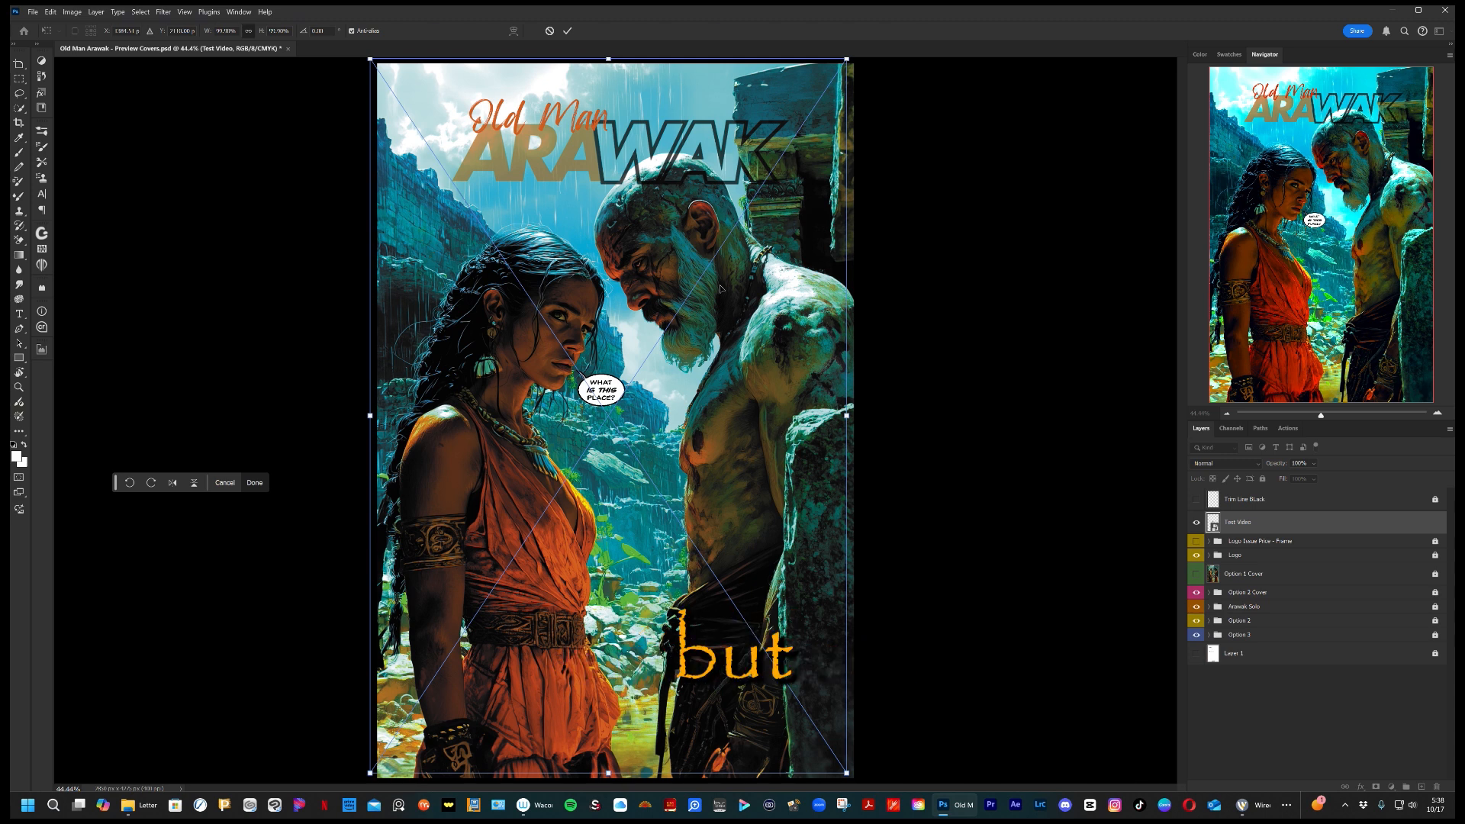
{"action": "left_click", "coordinate": [569, 32]}
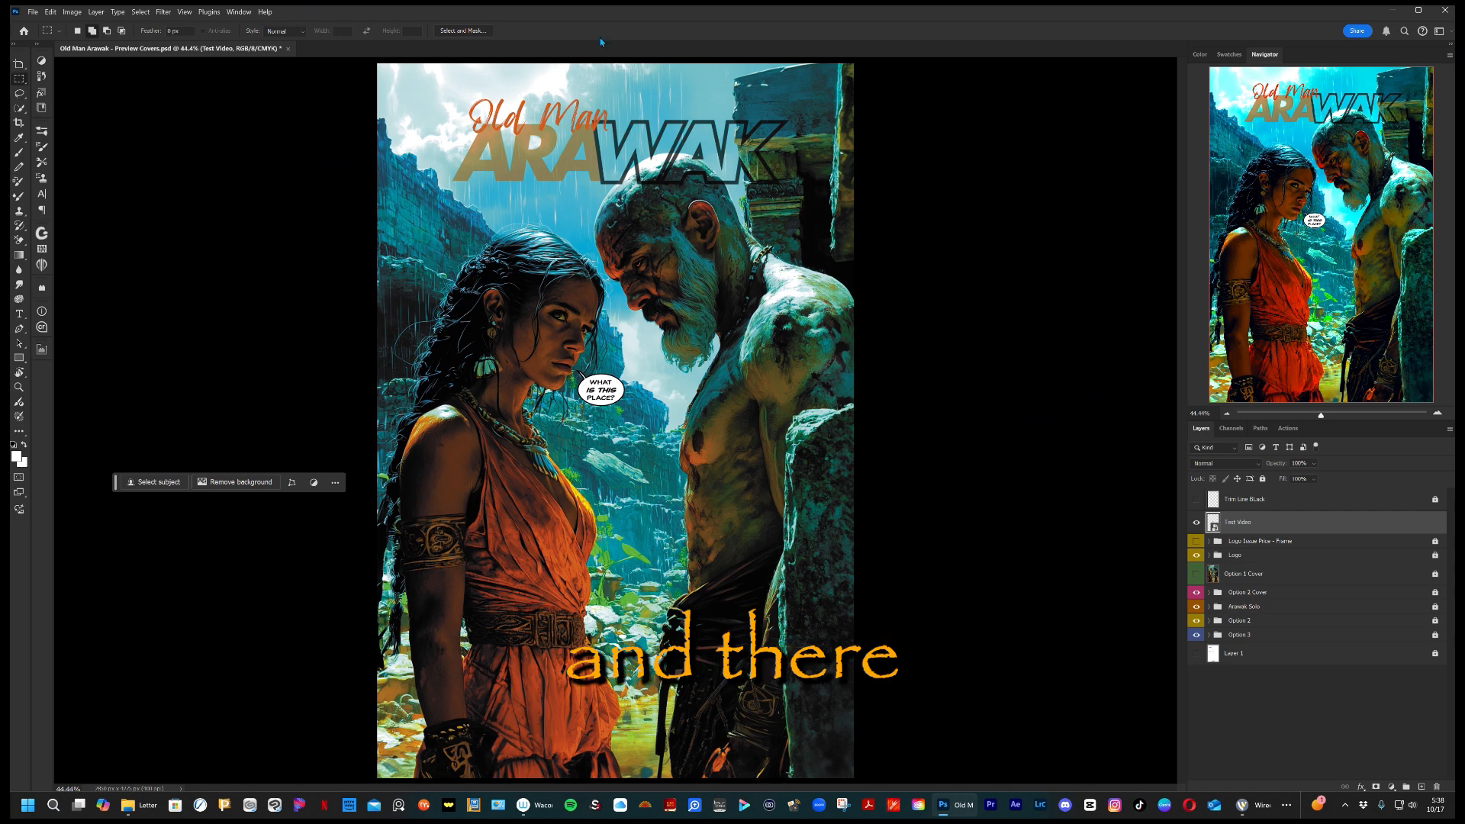